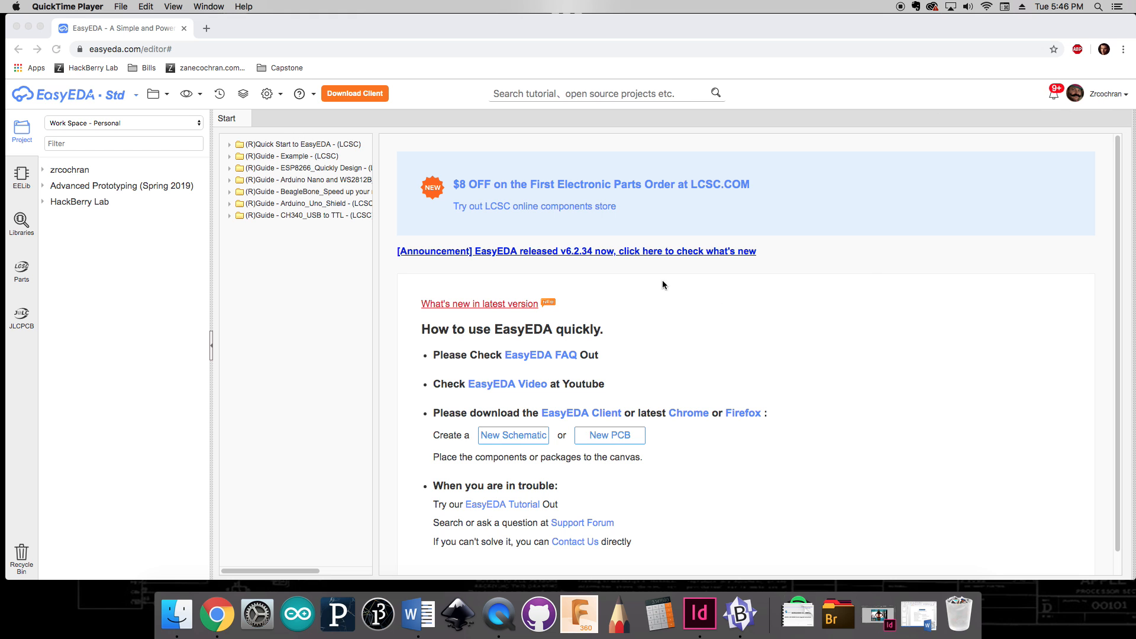
Step: Create a new project owned by the Fall 2019 - Design Studio team, titled PCBLab- followed by the user's name
left_click(167, 97)
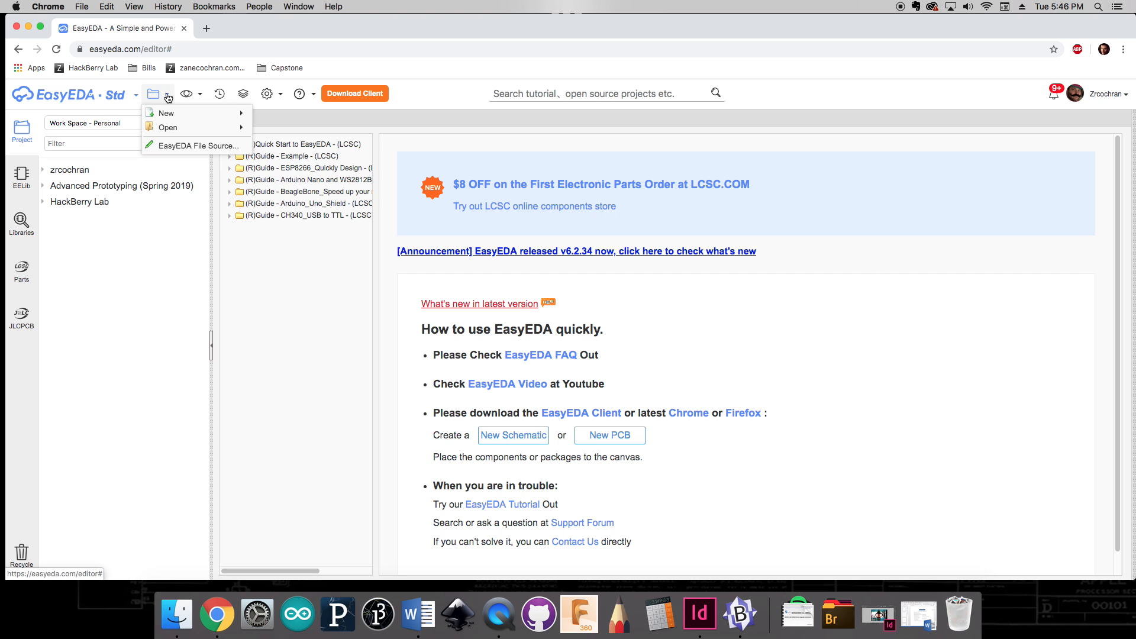
mouse_move(171, 113)
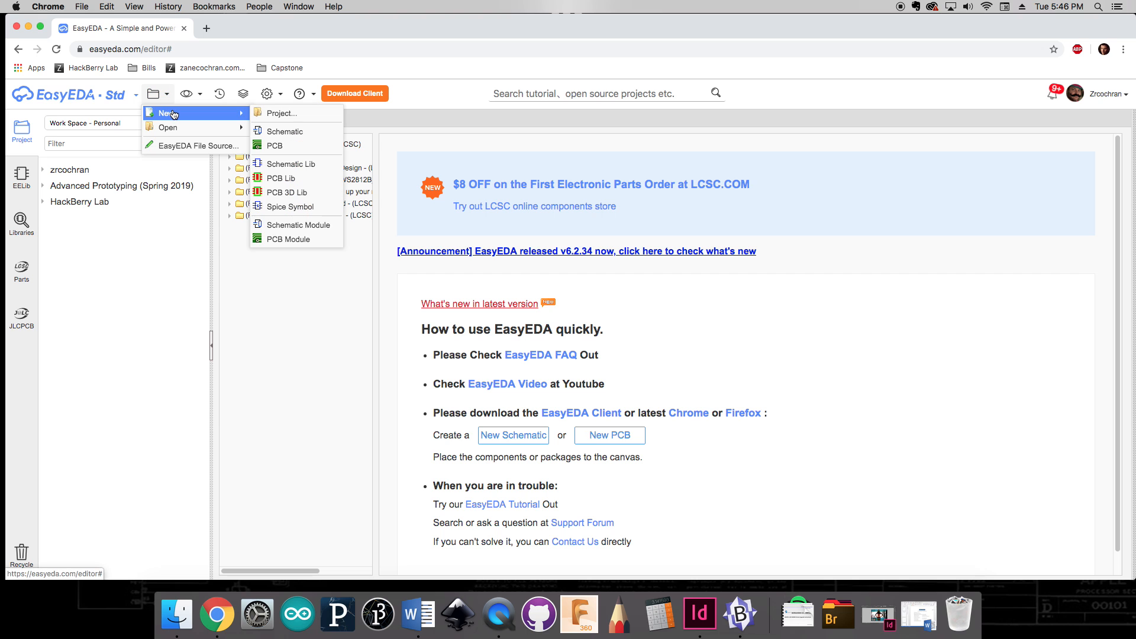
left_click(291, 115)
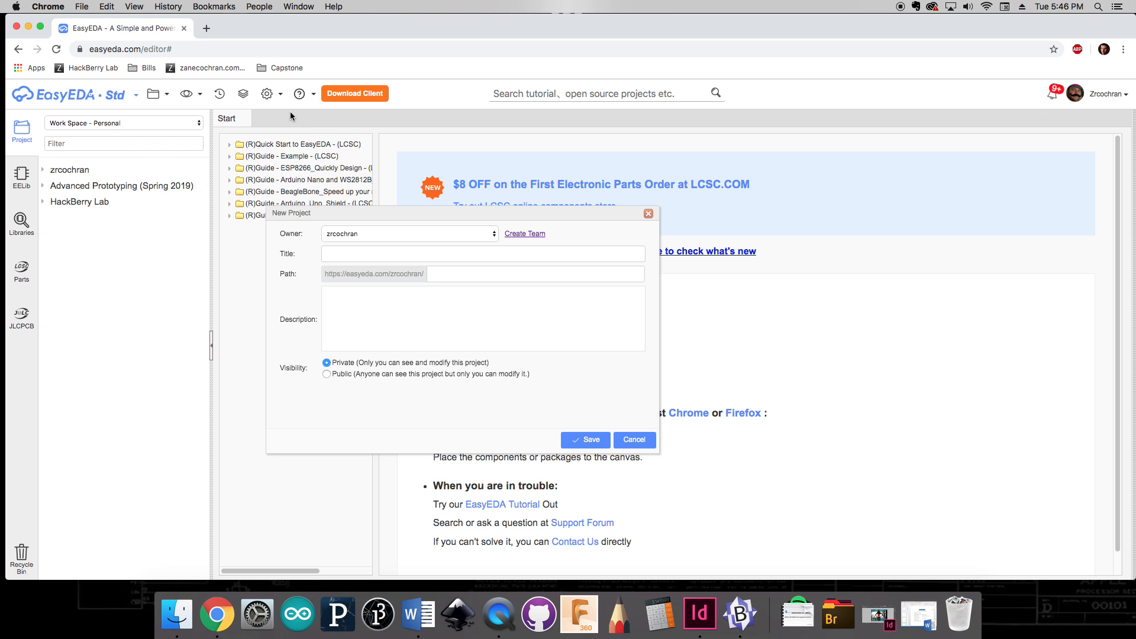
left_click(445, 233)
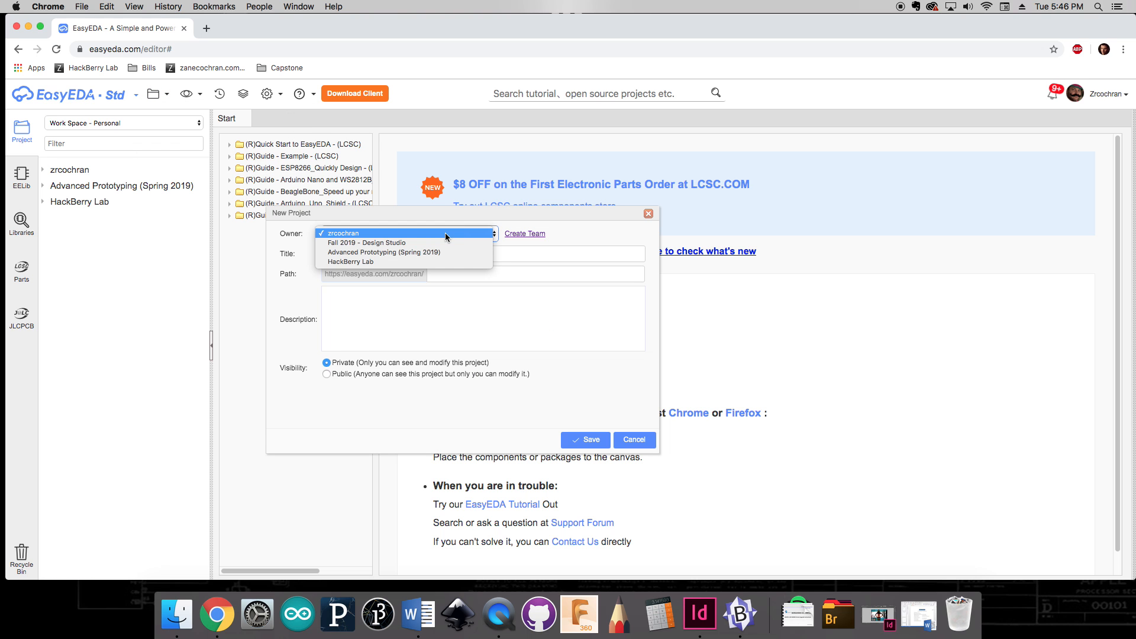
left_click(413, 244)
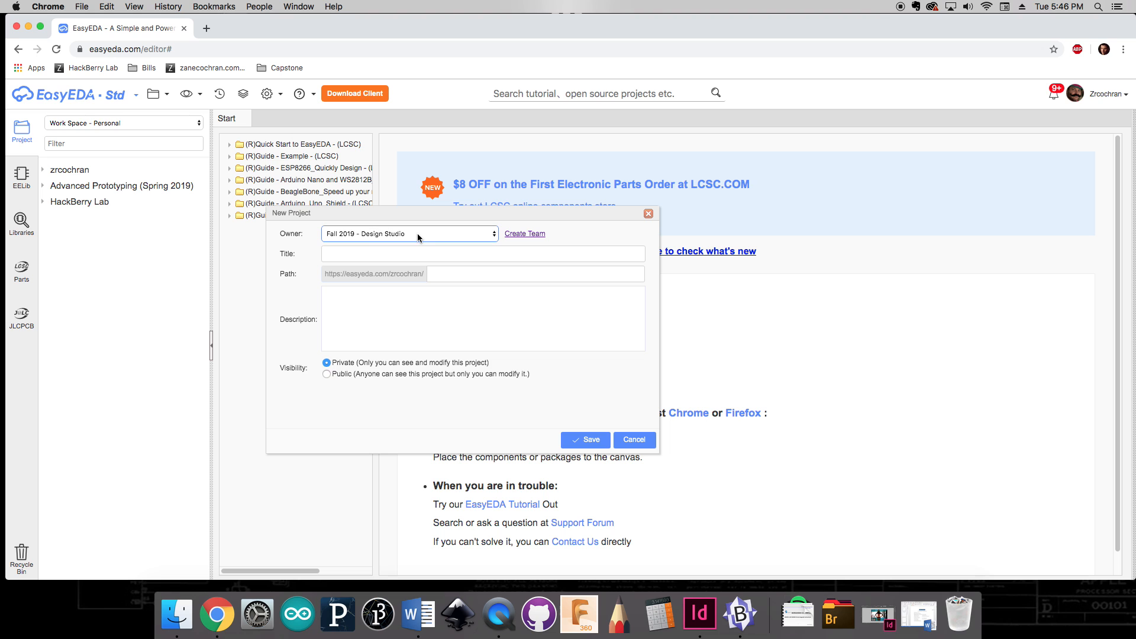
left_click(417, 253)
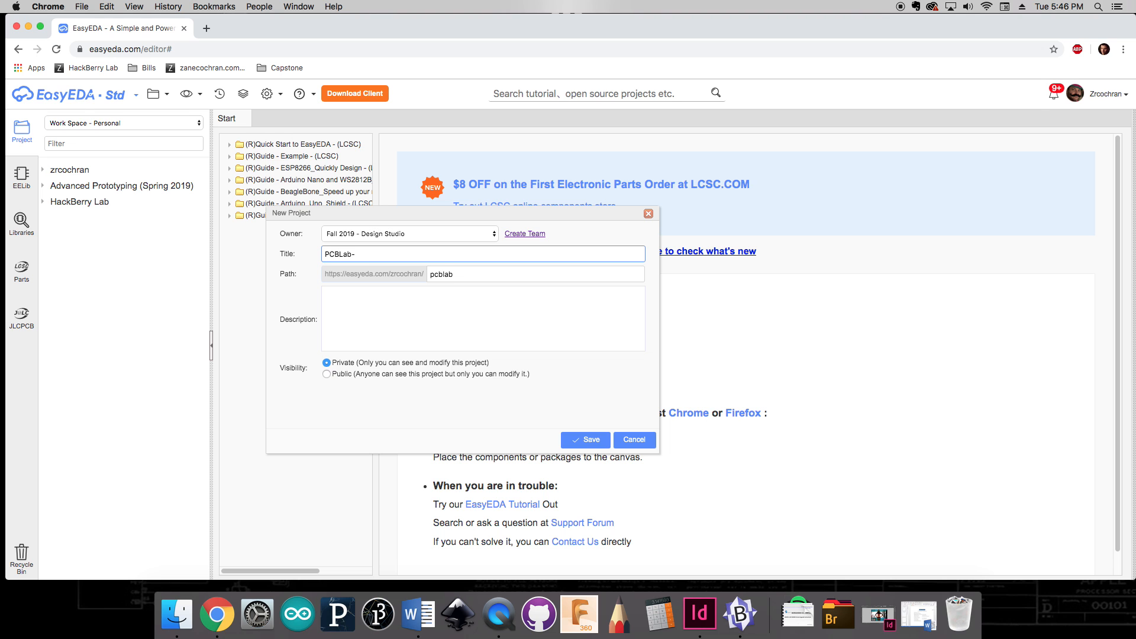
type("PCBLab-ZCochran")
Step: Describe the project as "A simple Arduino Nano-based NeoPixel circuit." and save it
left_click(460, 312)
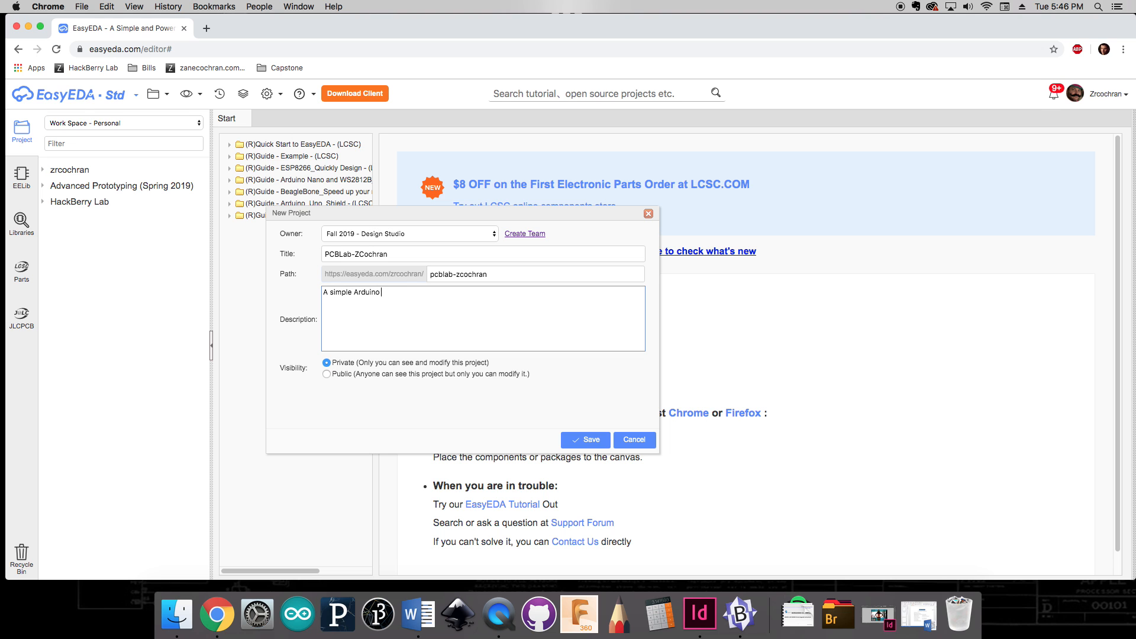
type("A simple Arduino Nano-based NeoPixel circuit.")
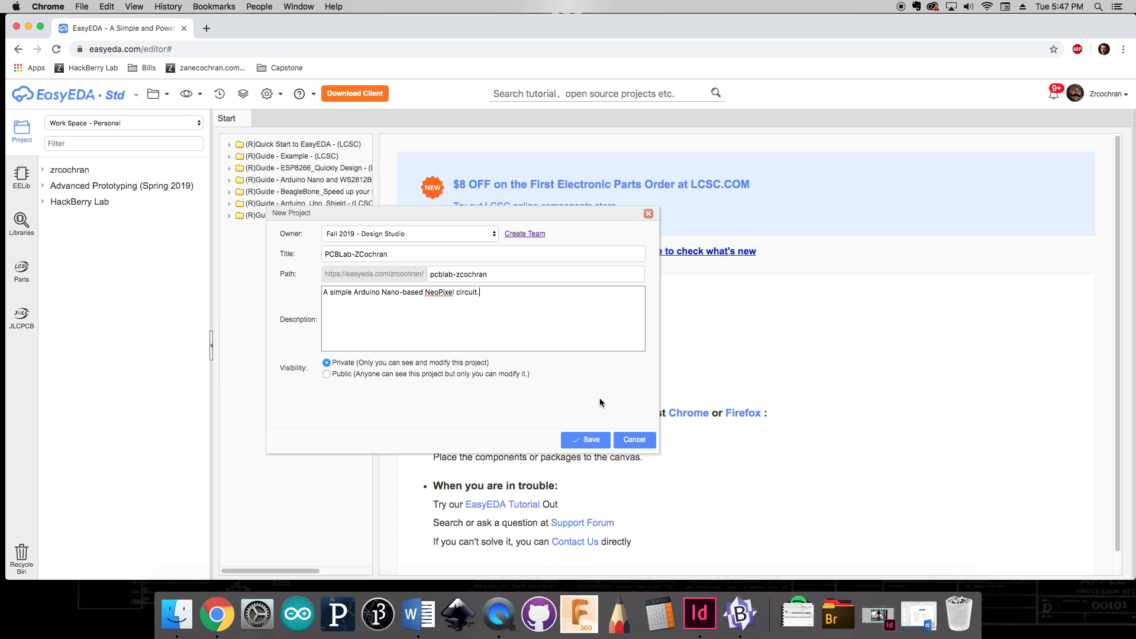
left_click(587, 441)
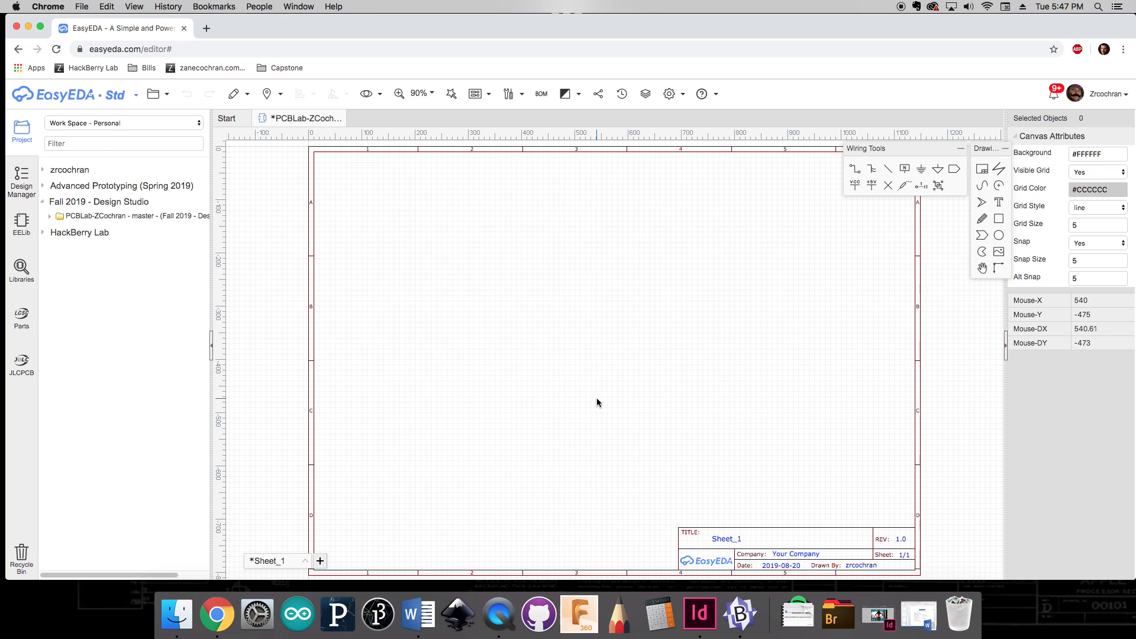
Step: Change the title block's sheet title to PCB Lab
double_click(729, 540)
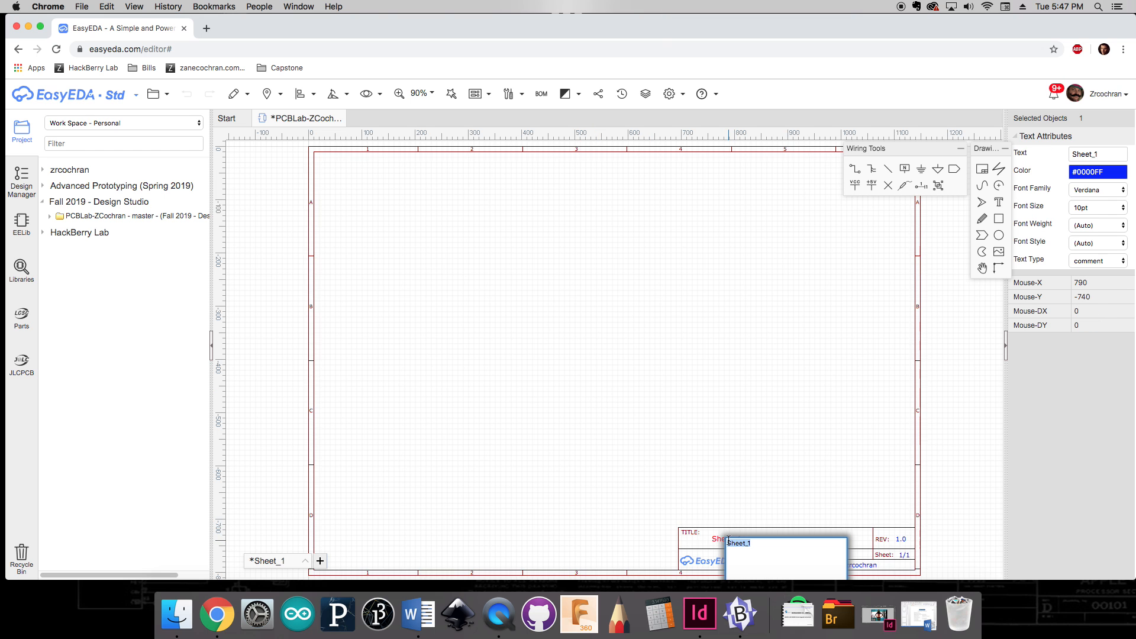
type("PCB La")
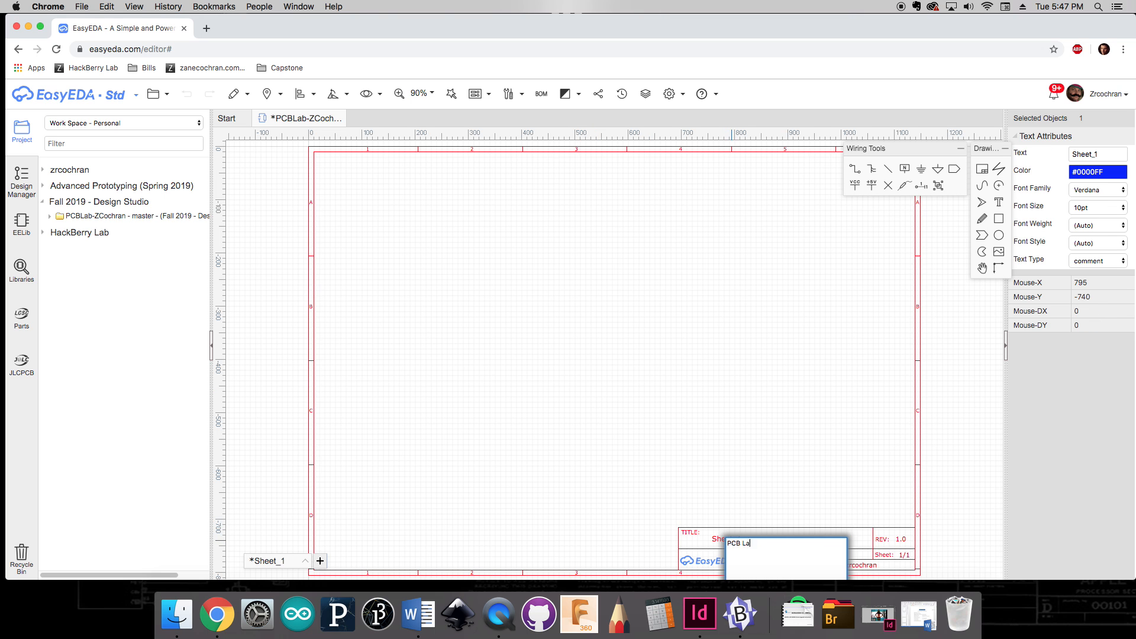
type("b")
left_click(852, 434)
Step: Set the title block's company to the designer's full name and save the schematic
double_click(804, 552)
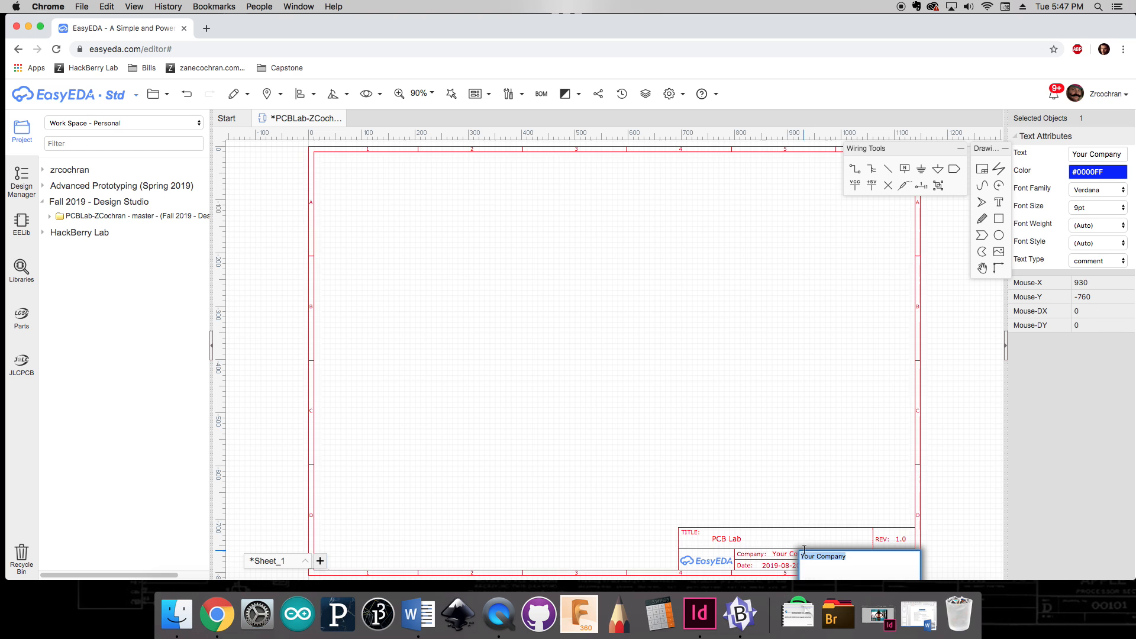
type("Zane Cochran")
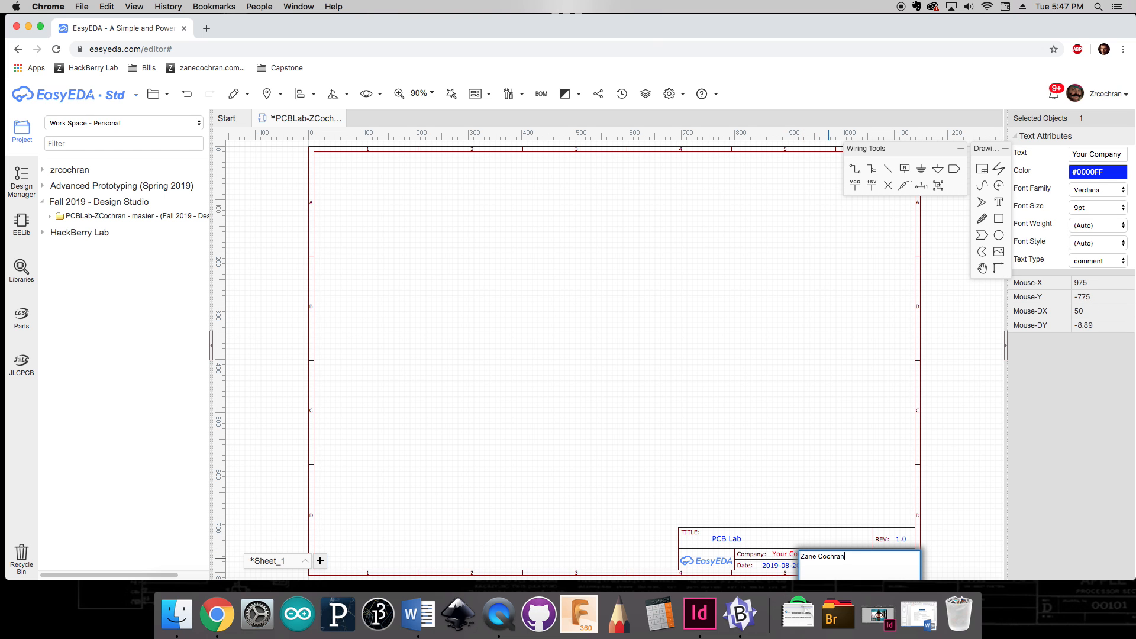
left_click(819, 376)
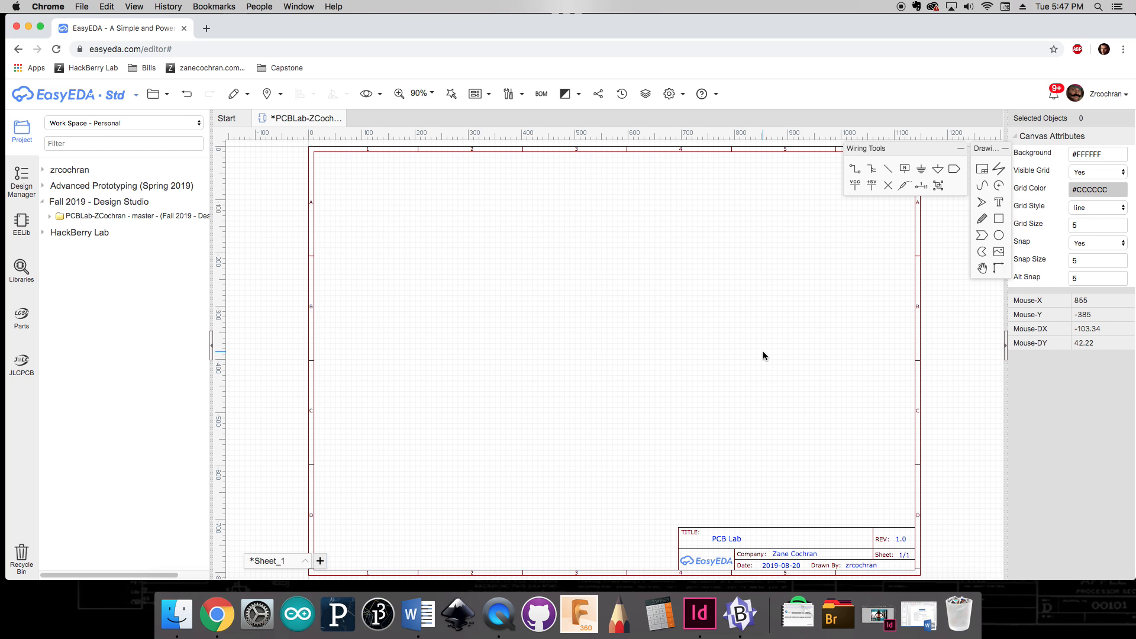
key("ctrl+s")
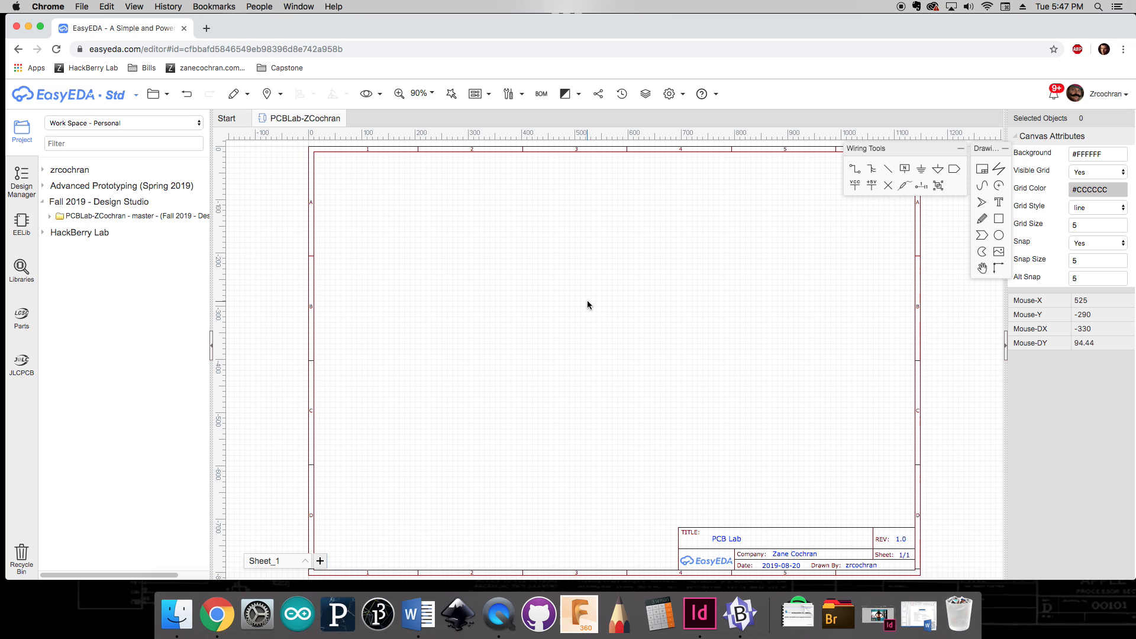
Step: Browse the personal and team libraries in the schematic library search
key("shift+f")
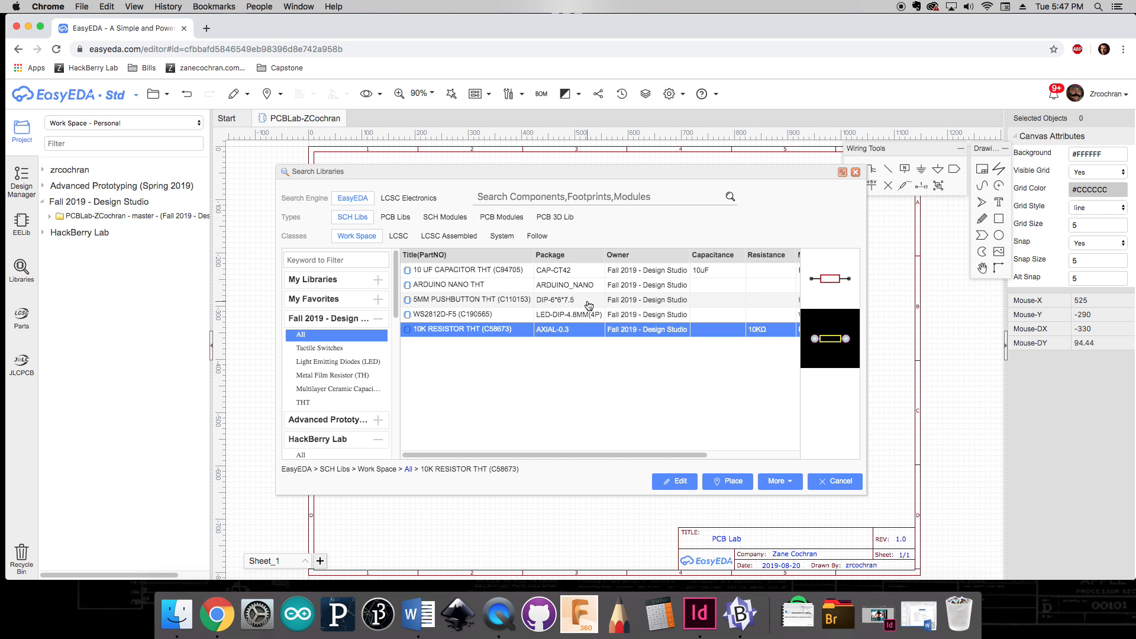
left_click(328, 279)
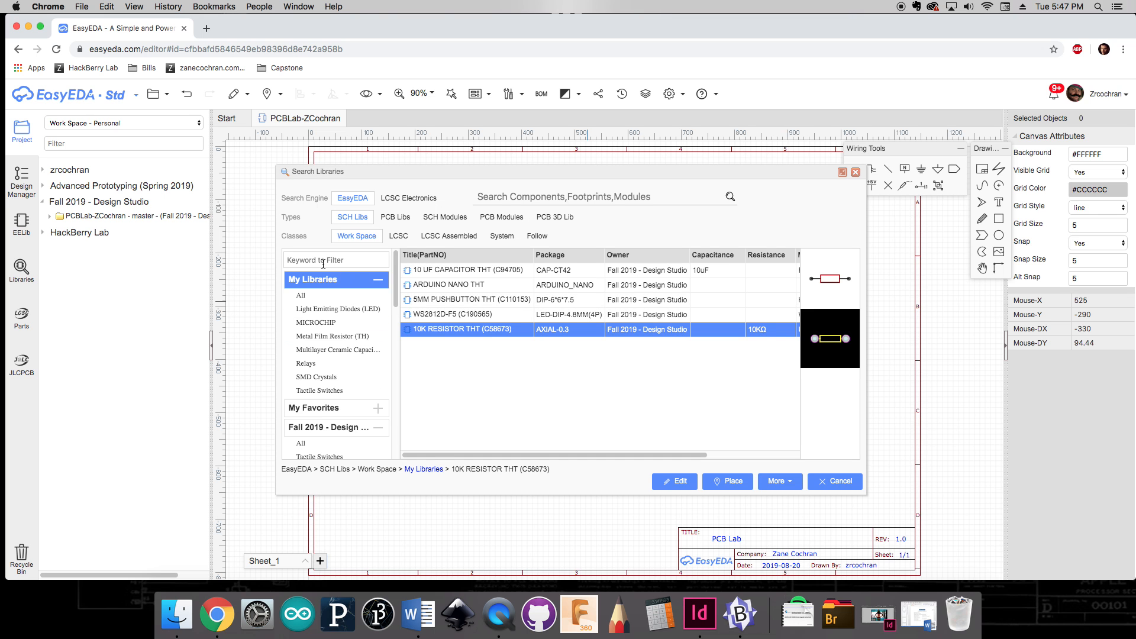
left_click(317, 295)
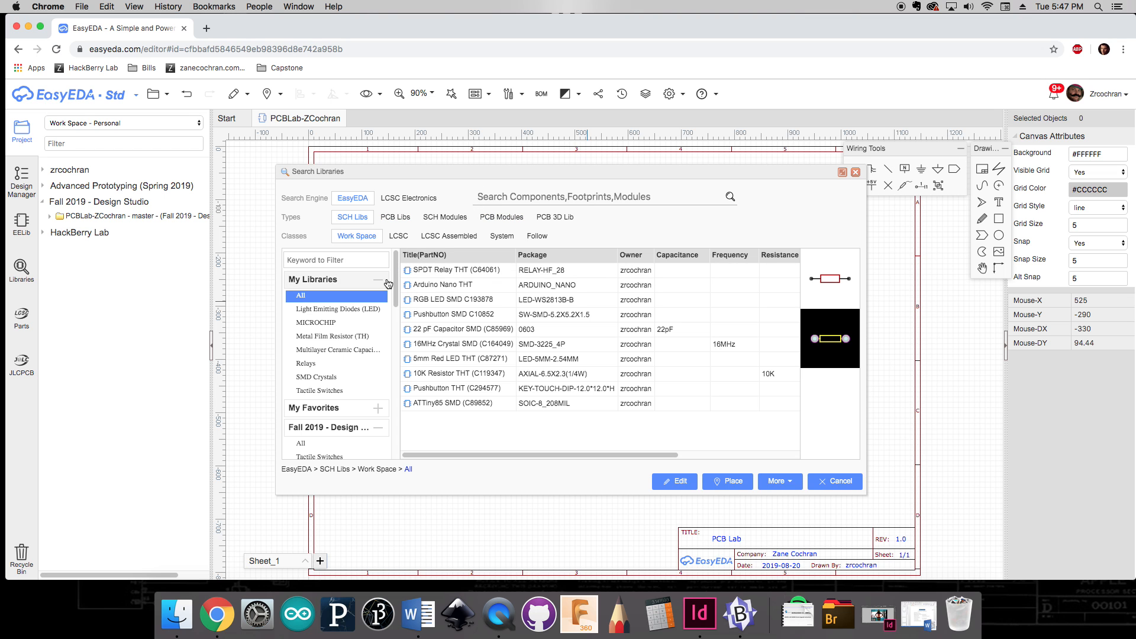
left_click(376, 281)
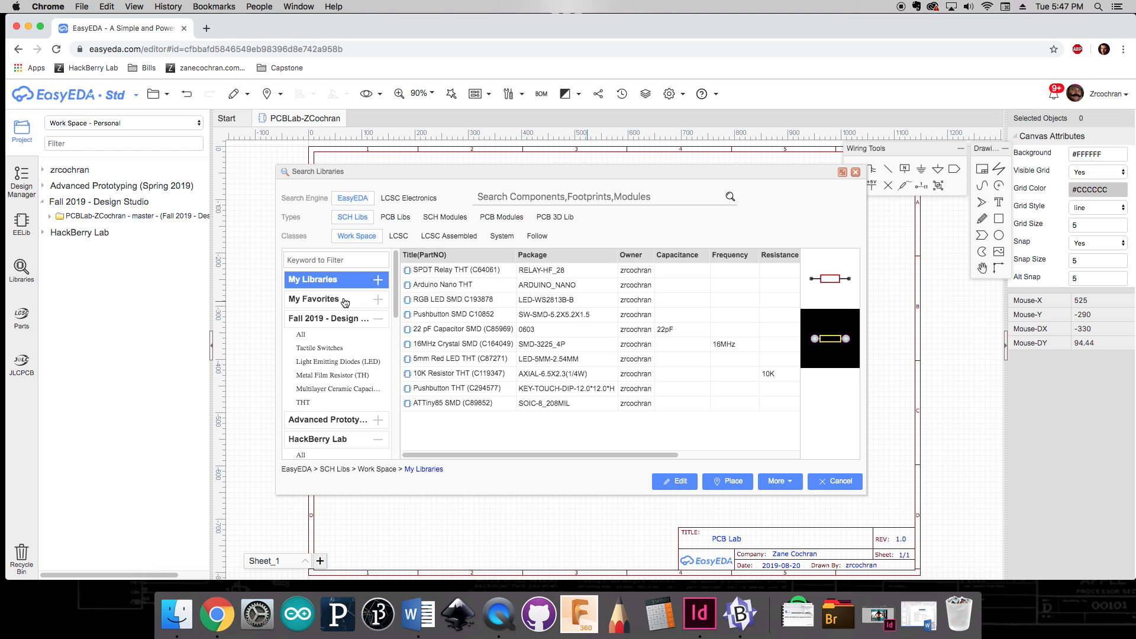
left_click(324, 322)
left_click(325, 323)
left_click(311, 335)
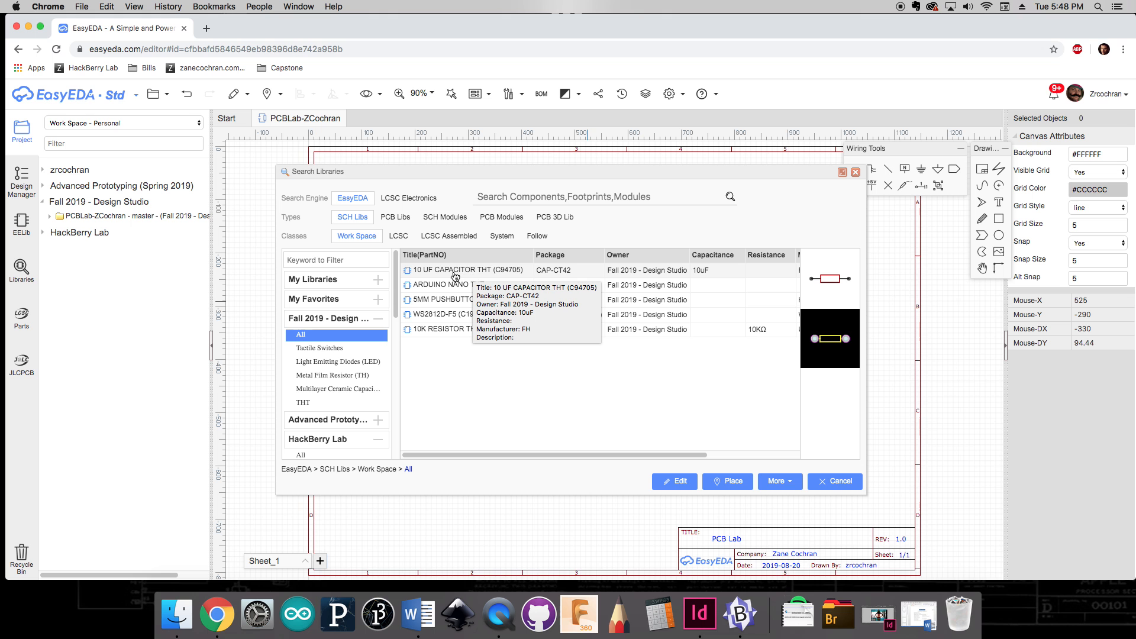
Step: Place the ARDUINO NANO THT symbol from the team library at the sheet's upper left
left_click_drag(596, 170, 430, 154)
left_click(285, 273)
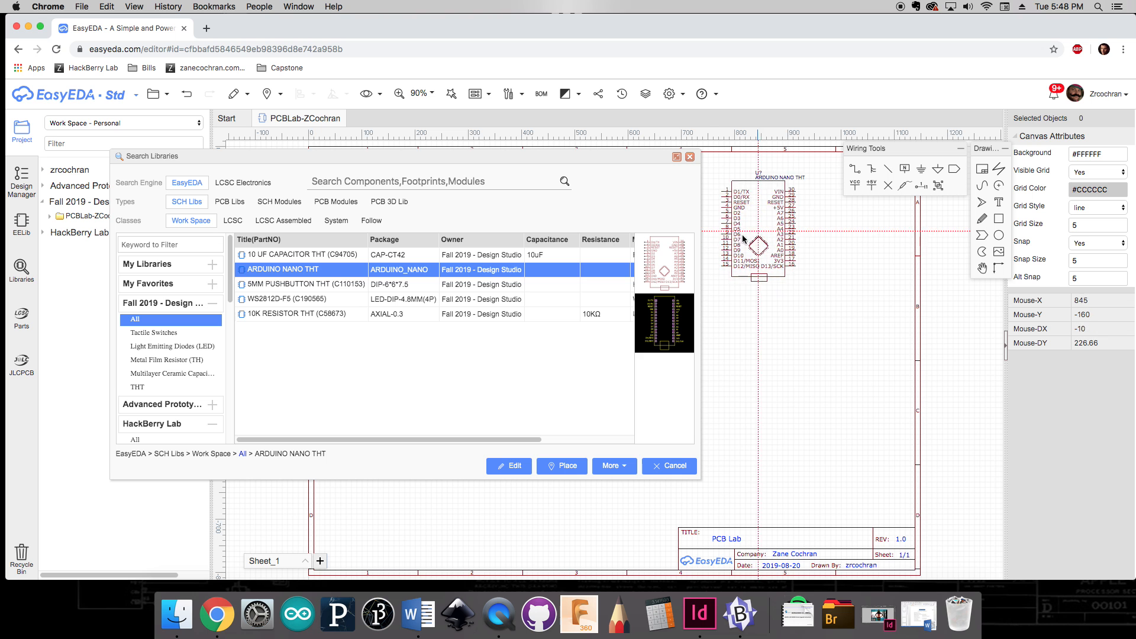
left_click(758, 224)
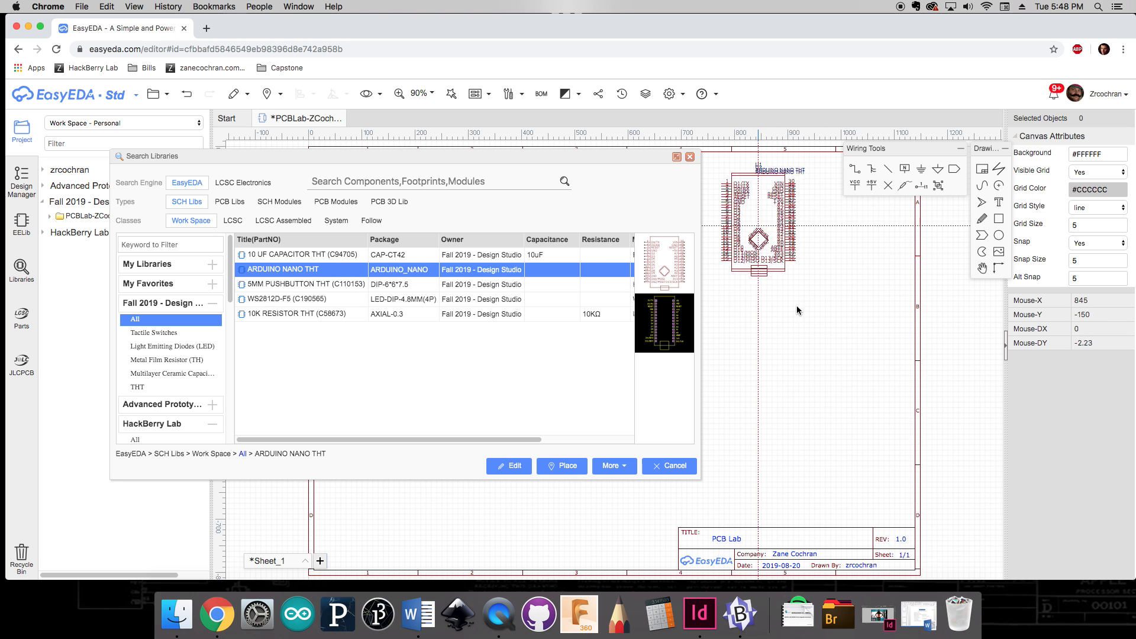
key("Escape")
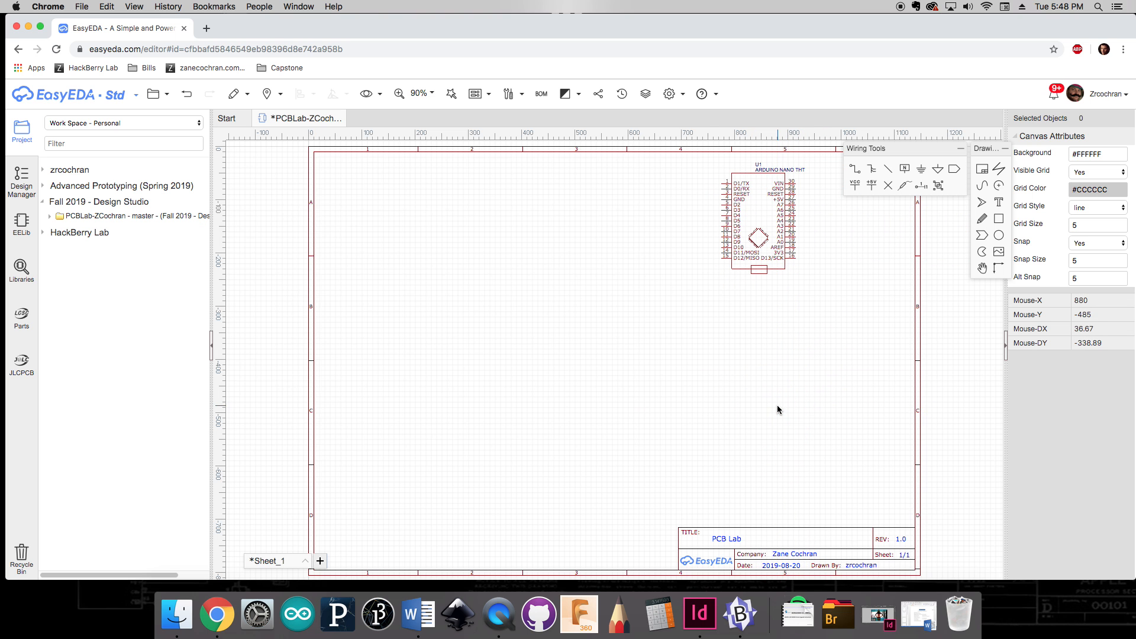
left_click_drag(778, 228, 424, 255)
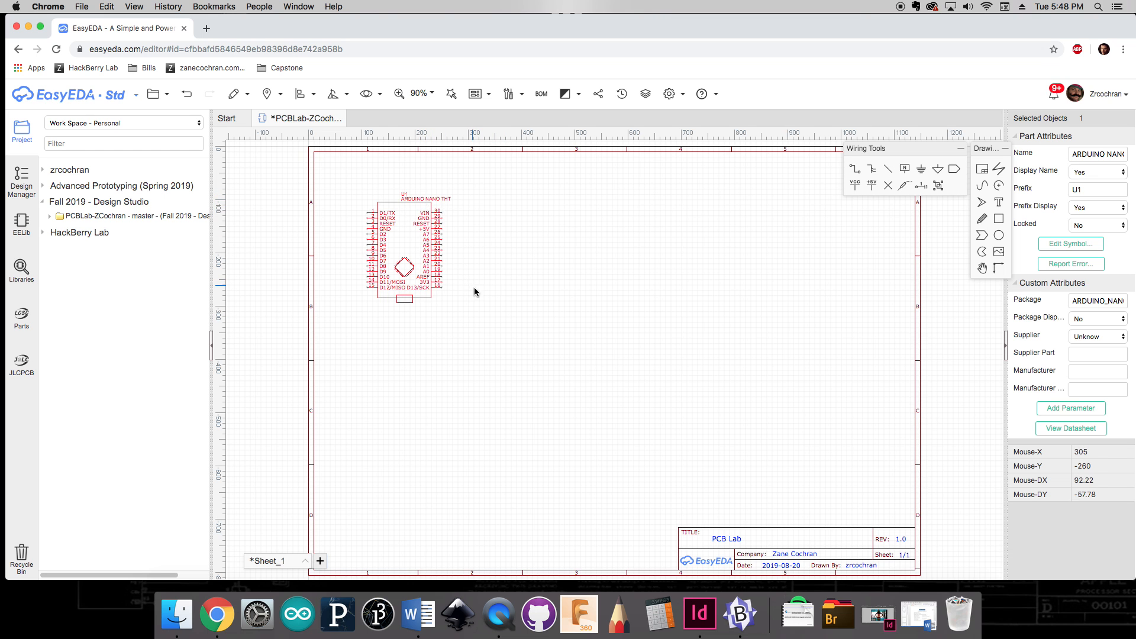
Step: Place the 10 UF CAPACITOR THT symbol just right of the Arduino Nano
key("shift+f")
left_click(310, 254)
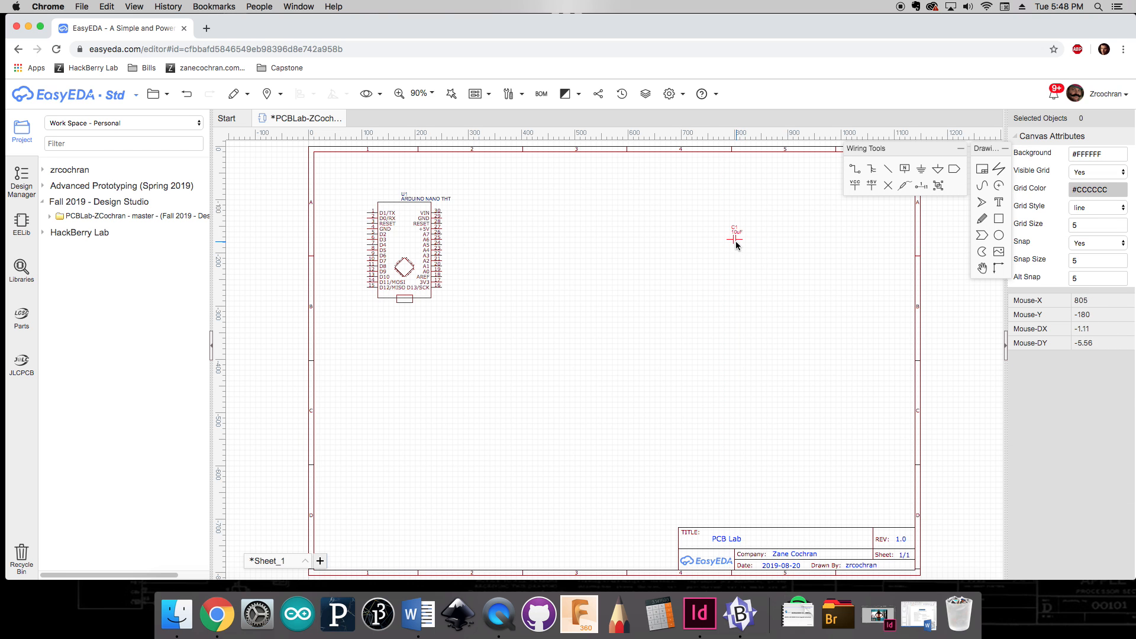
left_click_drag(734, 235, 472, 221)
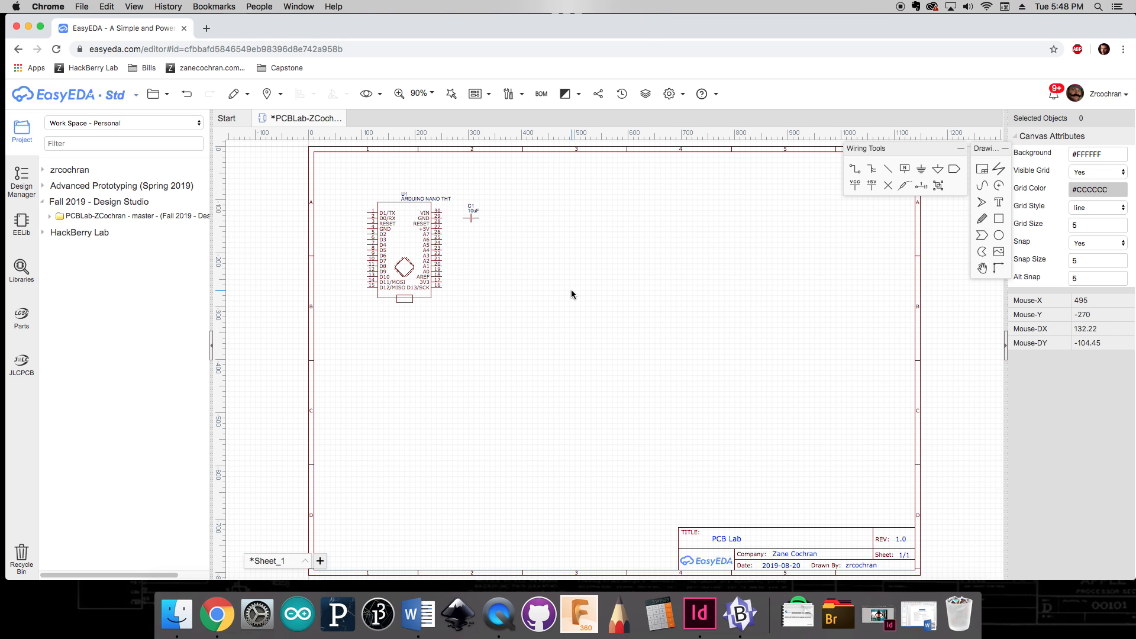
Step: Place three 5MM PUSHBUTTON THT switches on the sheet
key("shift+f")
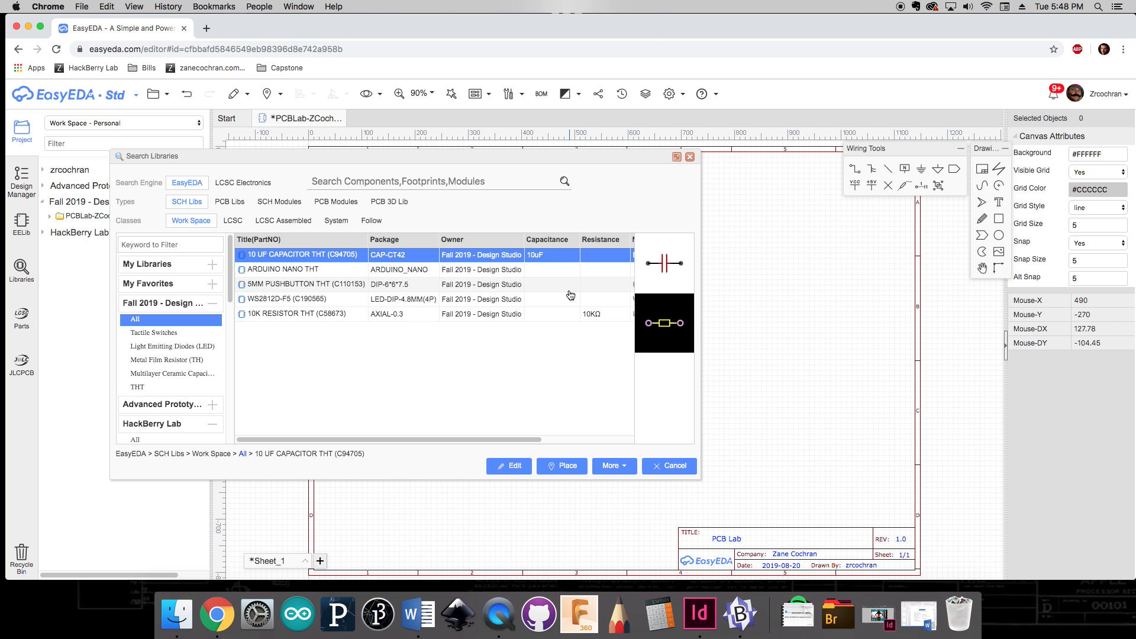
left_click(324, 285)
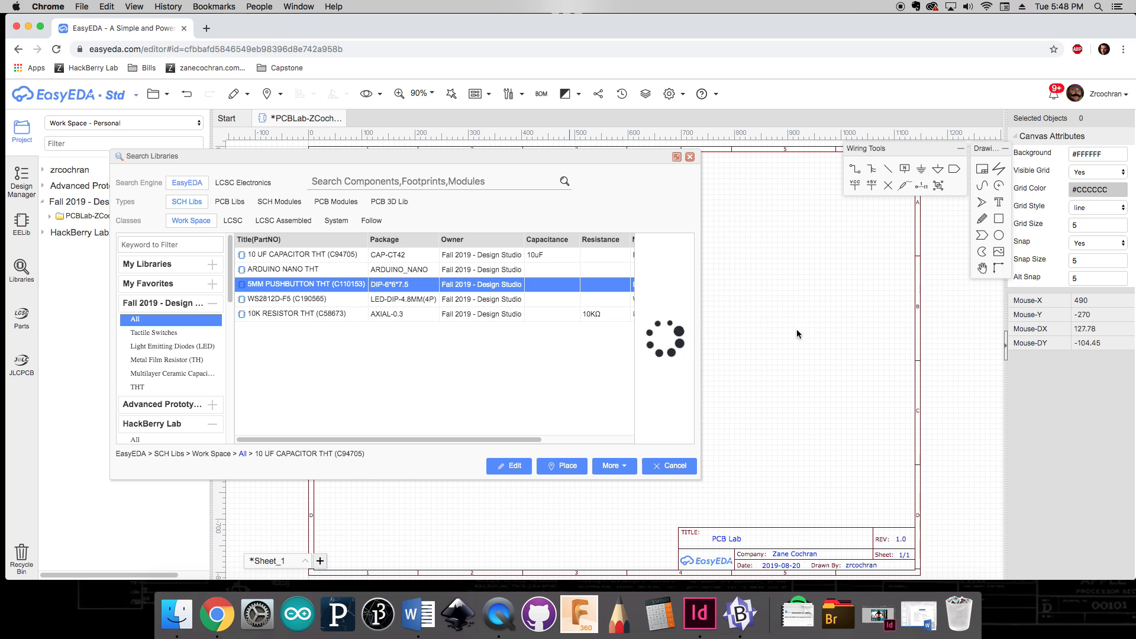
left_click(775, 262)
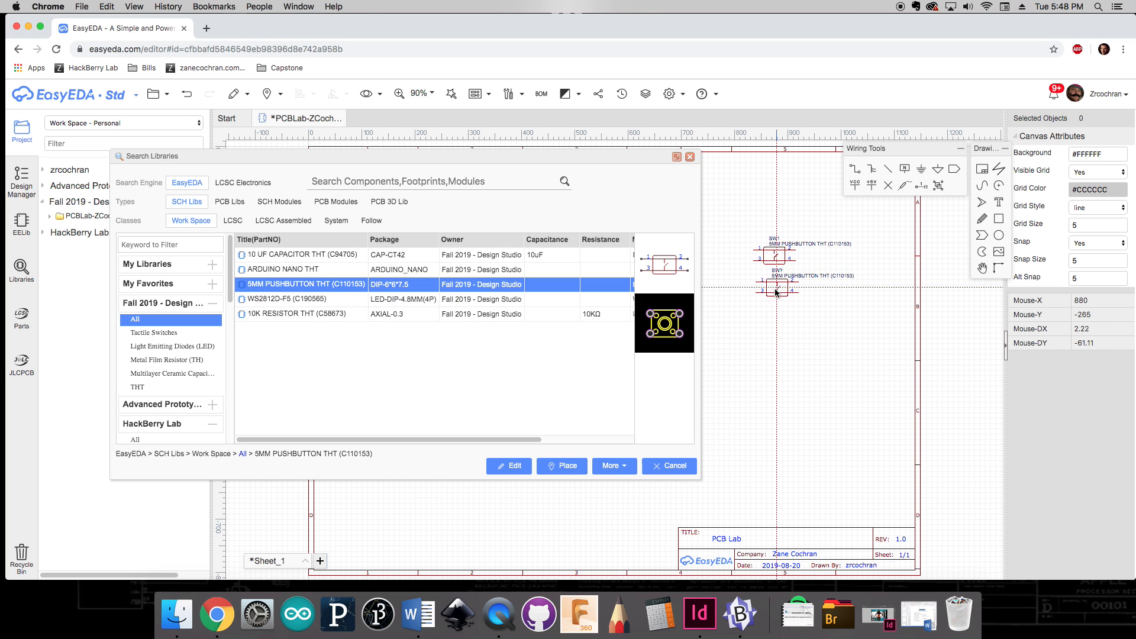
left_click(775, 298)
left_click(775, 333)
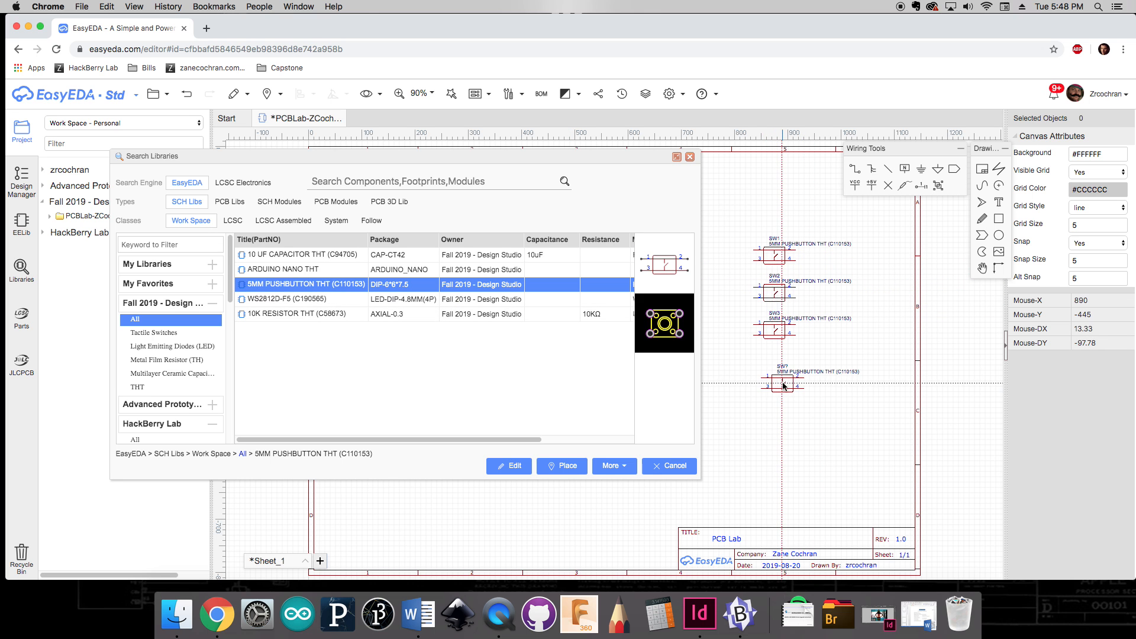
key("Escape")
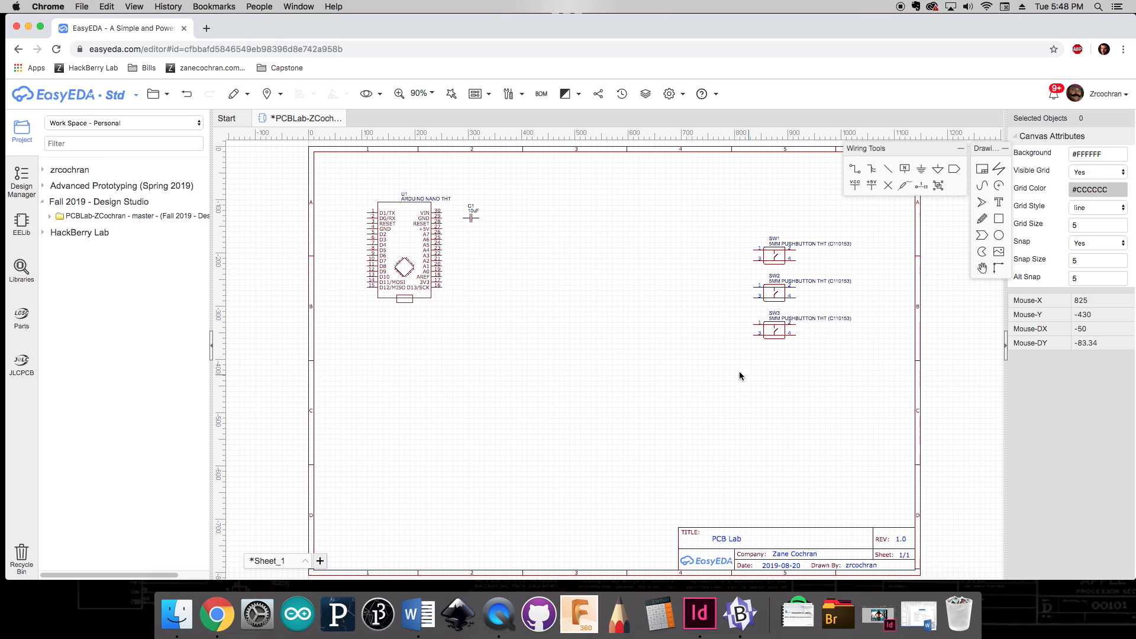
Step: Arrange the three pushbuttons in a vertical column below the Arduino Nano
left_click_drag(781, 266, 417, 380)
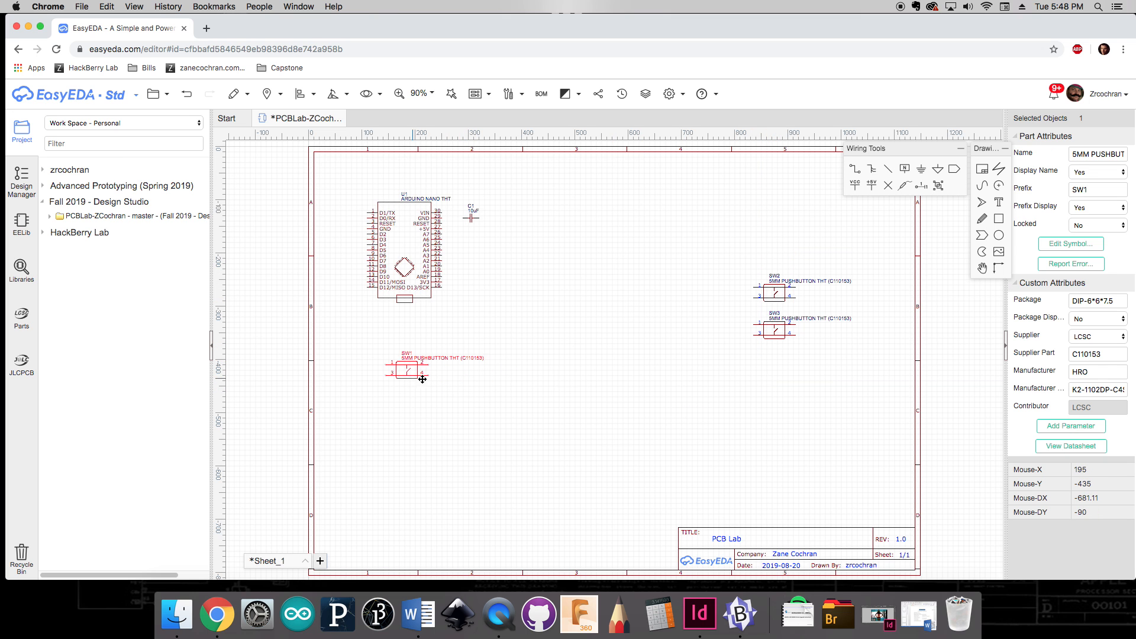
left_click_drag(777, 302, 408, 415)
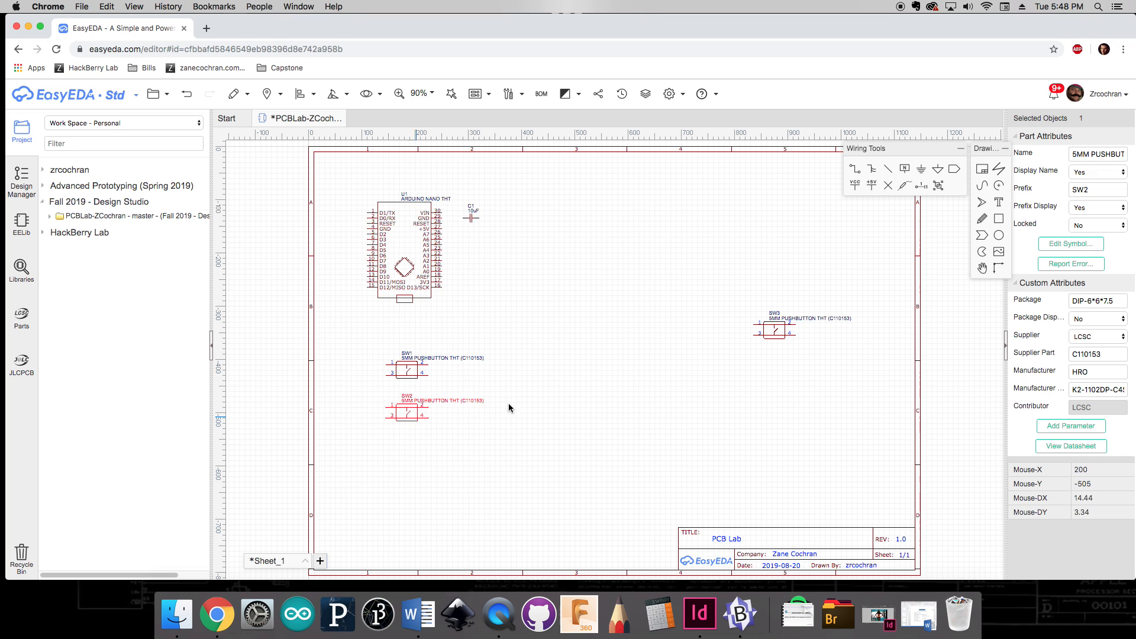
left_click_drag(773, 340, 406, 463)
left_click(601, 413)
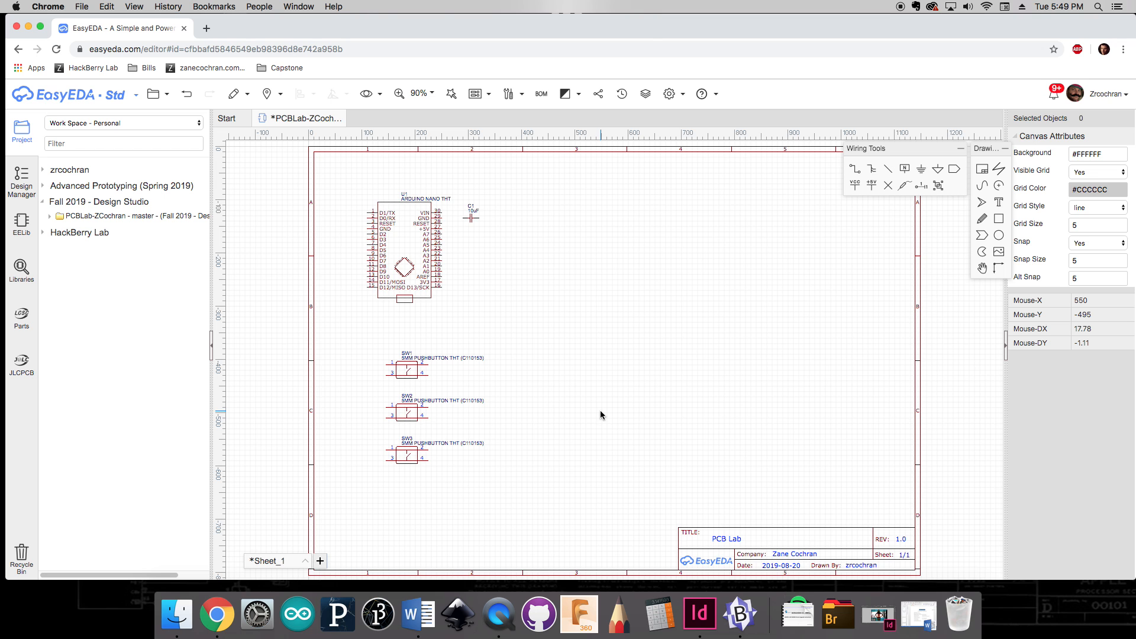
Step: Place three 10K RESISTOR THT resistors from the team library, one to the left of each pushbutton
key("shift+f")
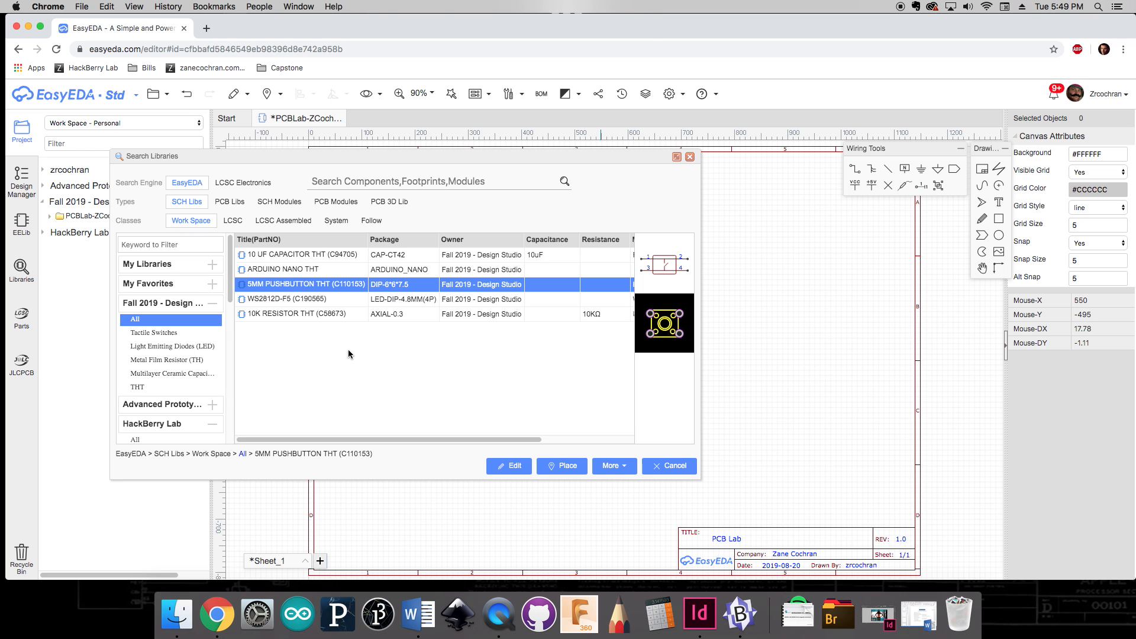
left_click(294, 315)
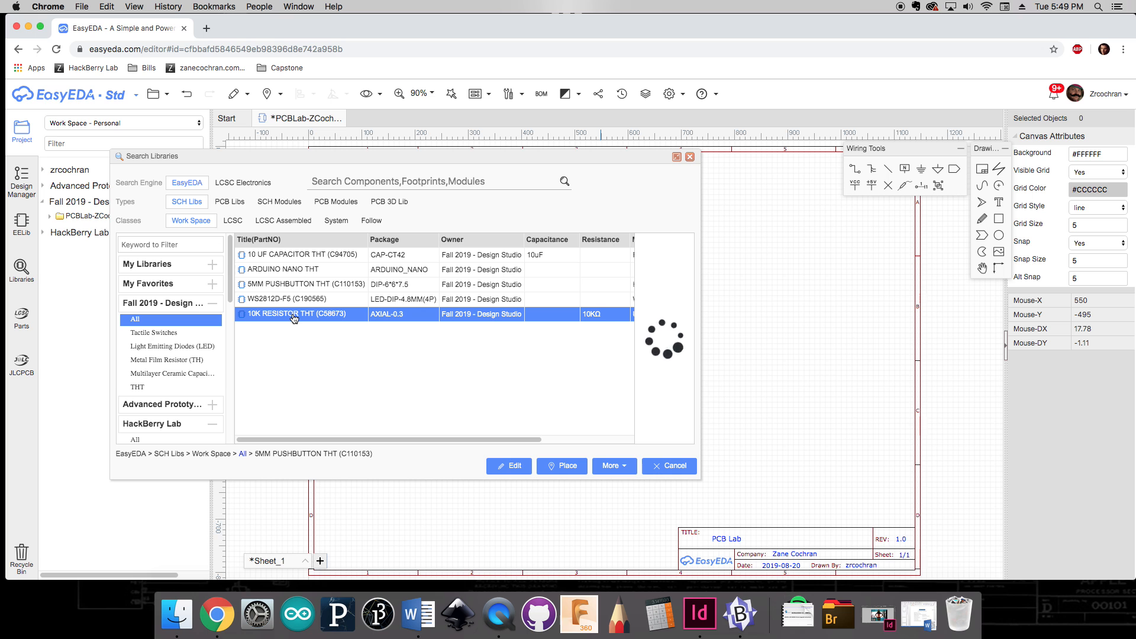
left_click(568, 467)
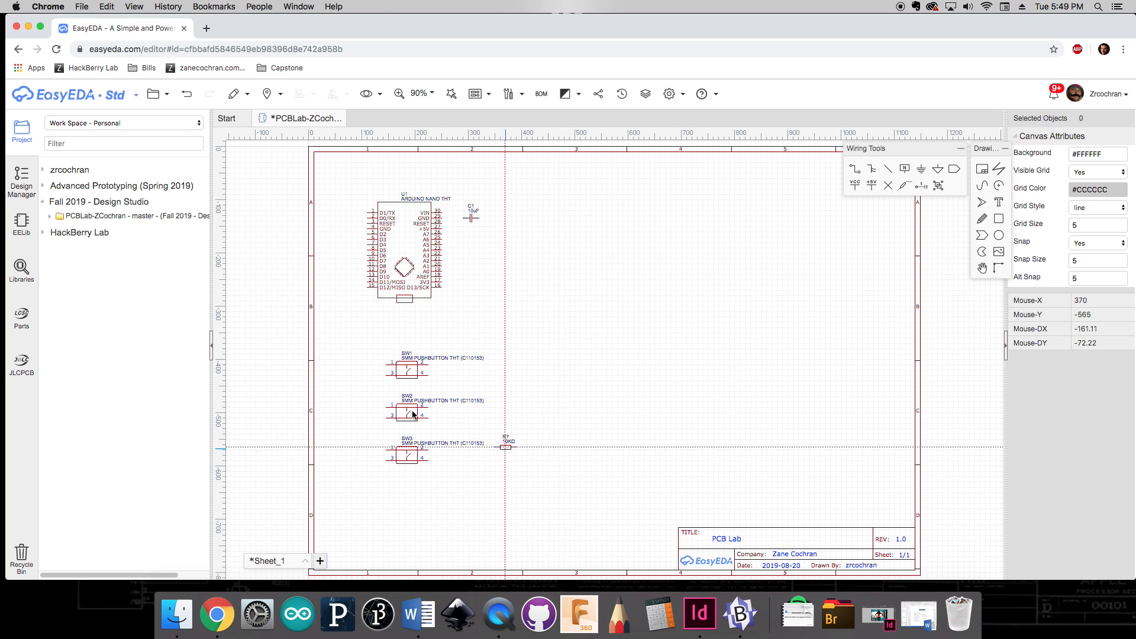
left_click(363, 364)
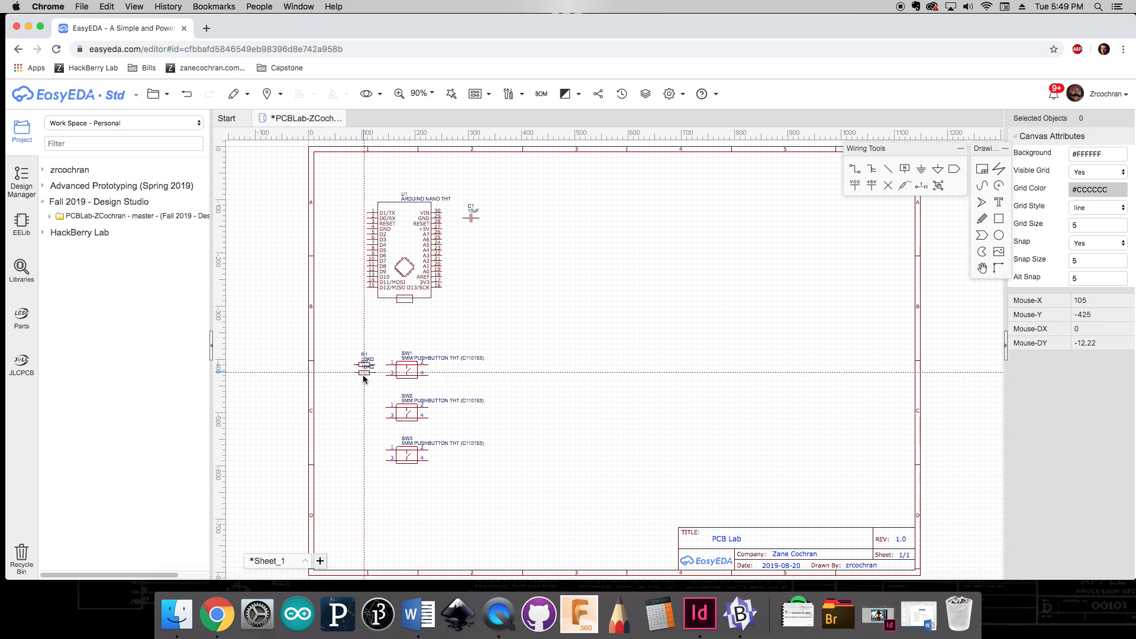
left_click(365, 408)
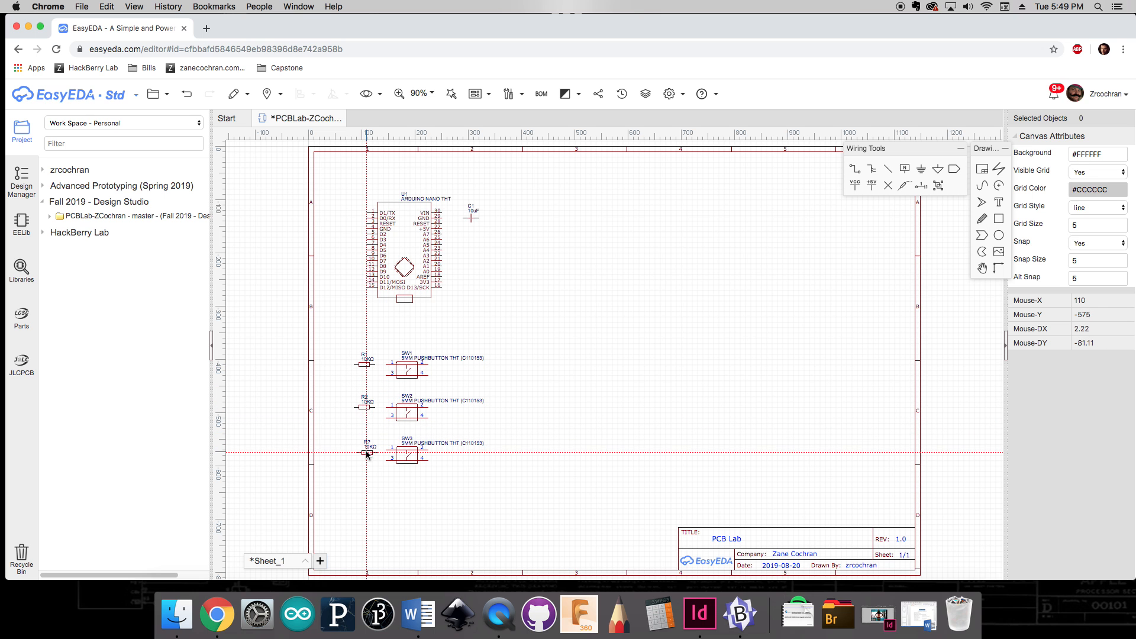
left_click(365, 450)
key("Escape")
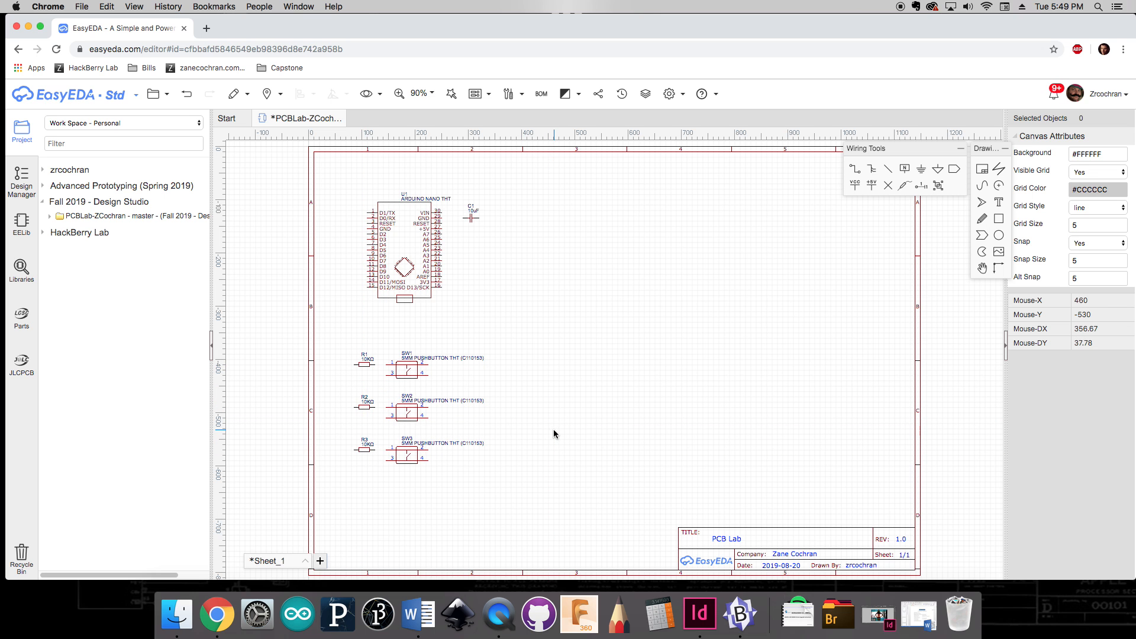
Step: Place a column of five WS2812D-F5 LEDs to the right of the Arduino Nano
key("shift+f")
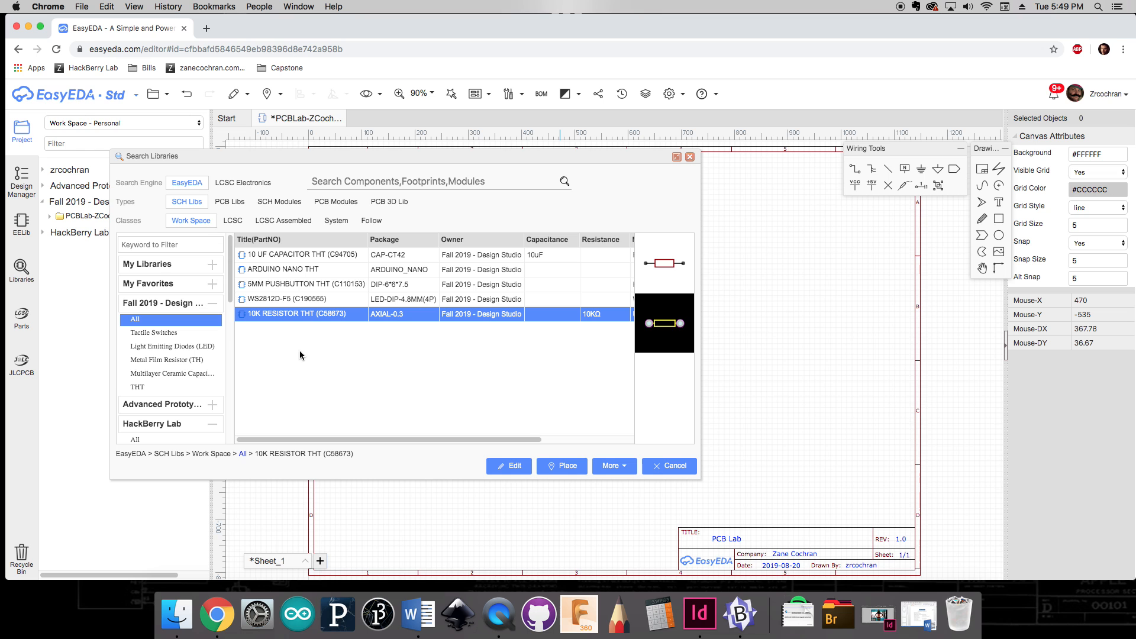
left_click(283, 304)
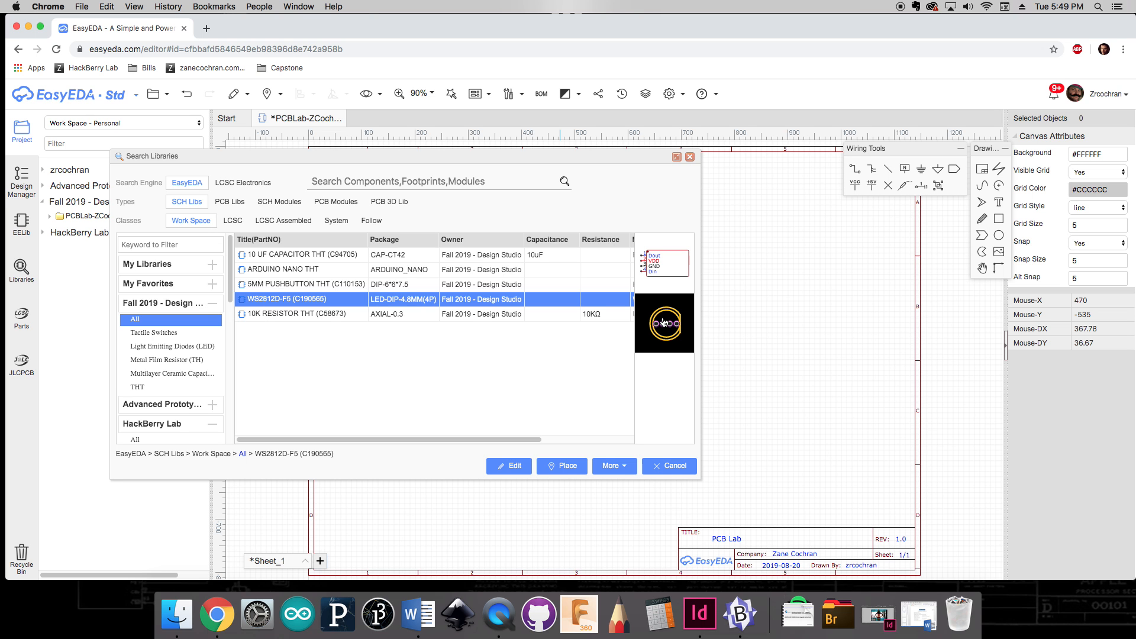
left_click(565, 467)
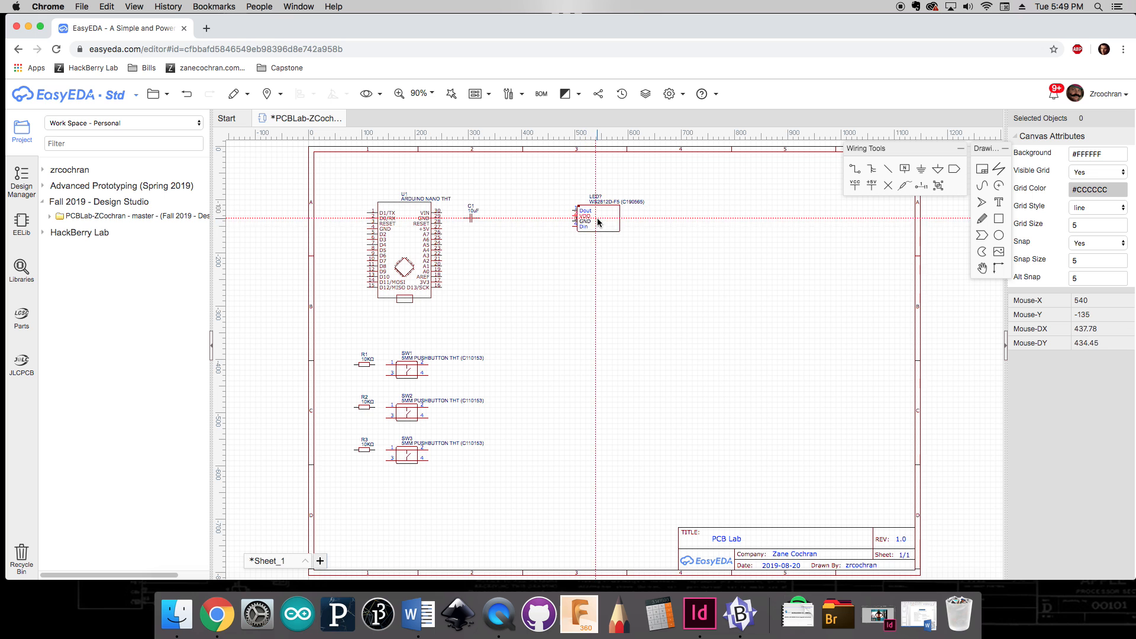
left_click(594, 220)
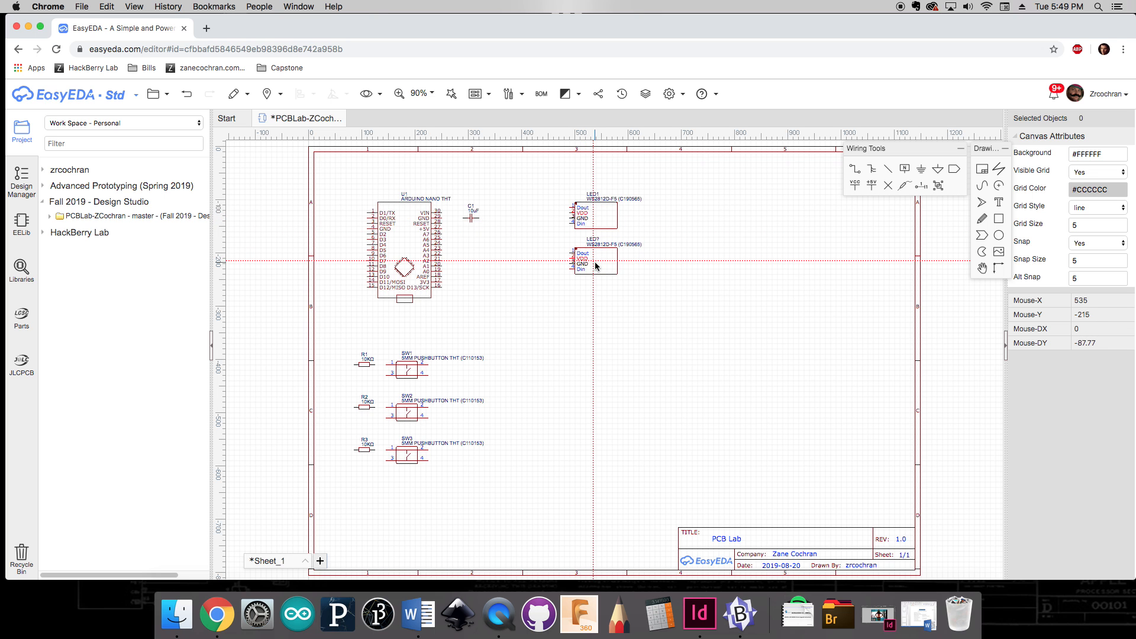
left_click(596, 265)
left_click(594, 306)
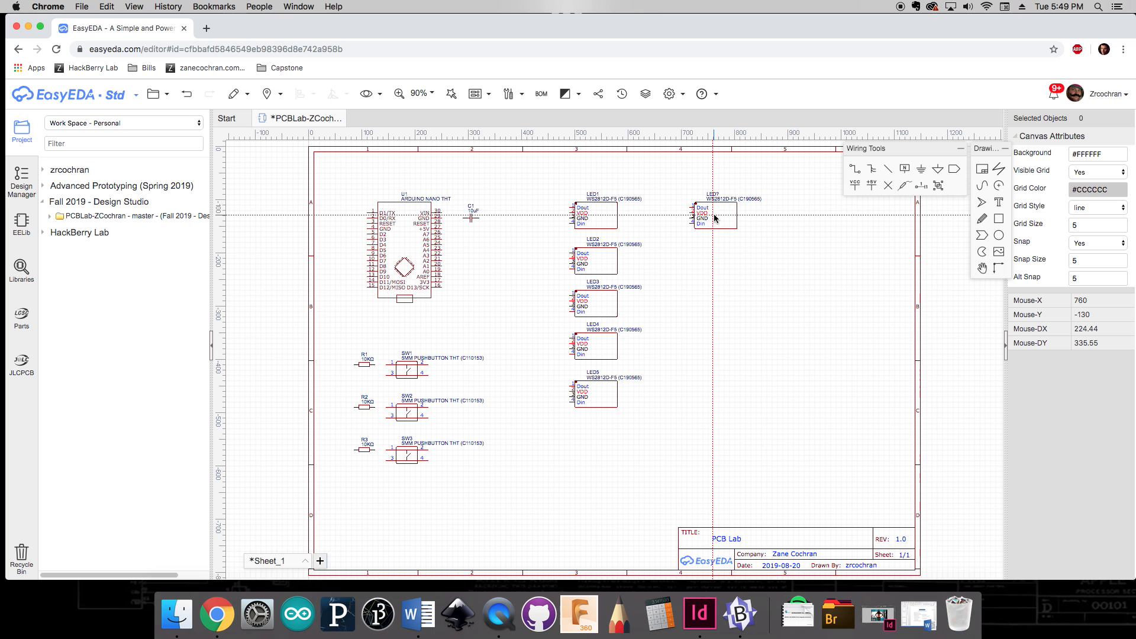
Step: Place four more WS2812D-F5 LEDs in a second column beside the first LED column
left_click(714, 218)
left_click(713, 266)
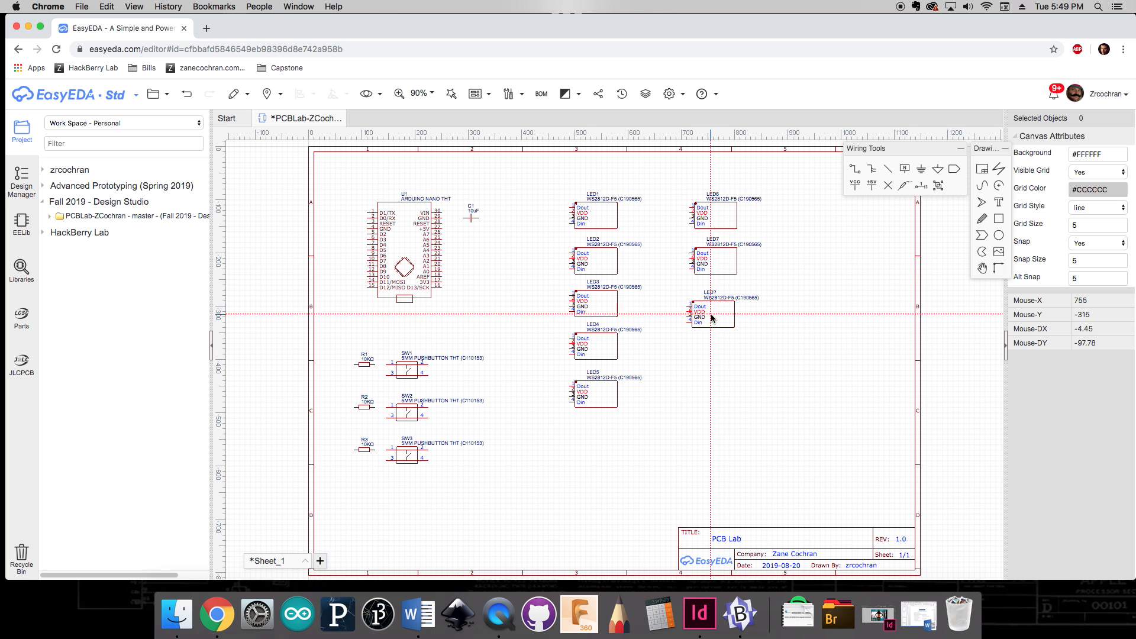
left_click(714, 306)
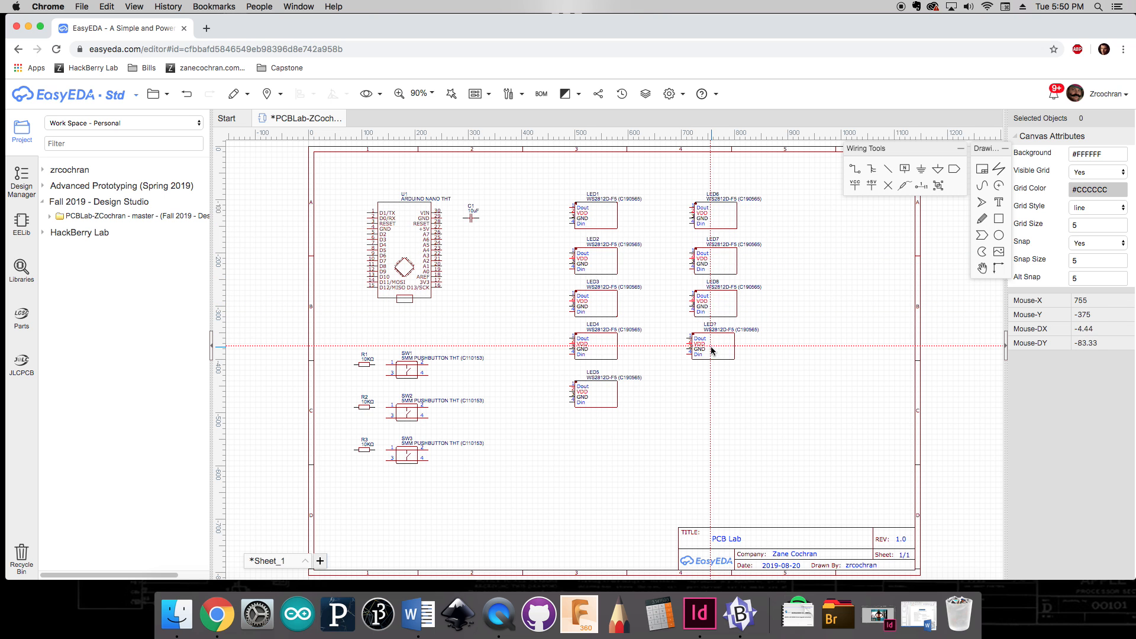
left_click(714, 350)
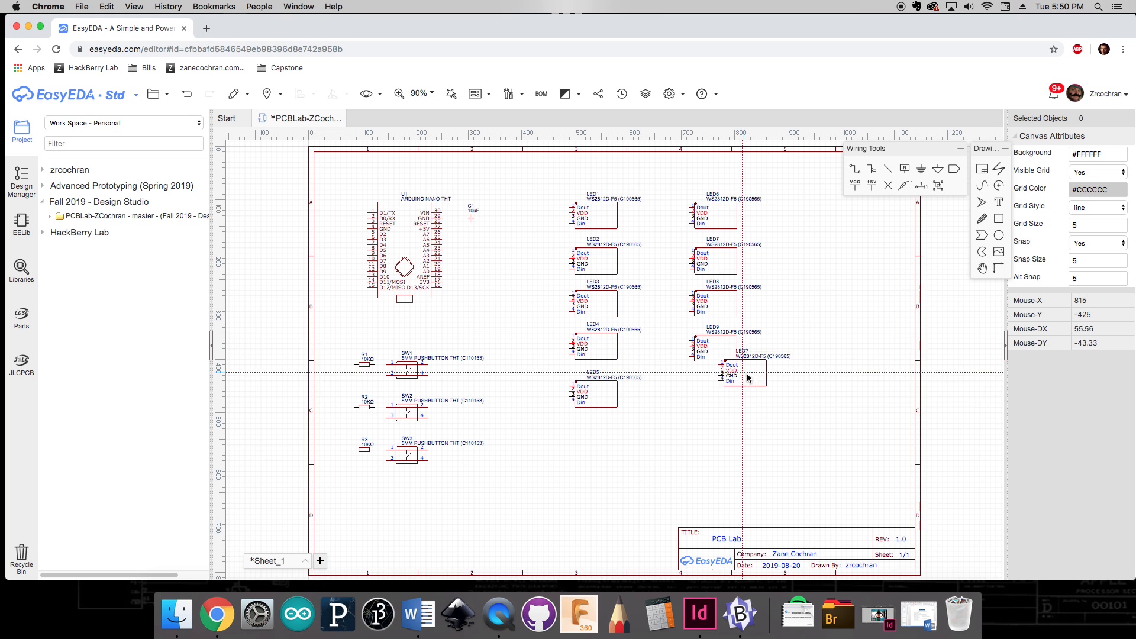
key("Escape")
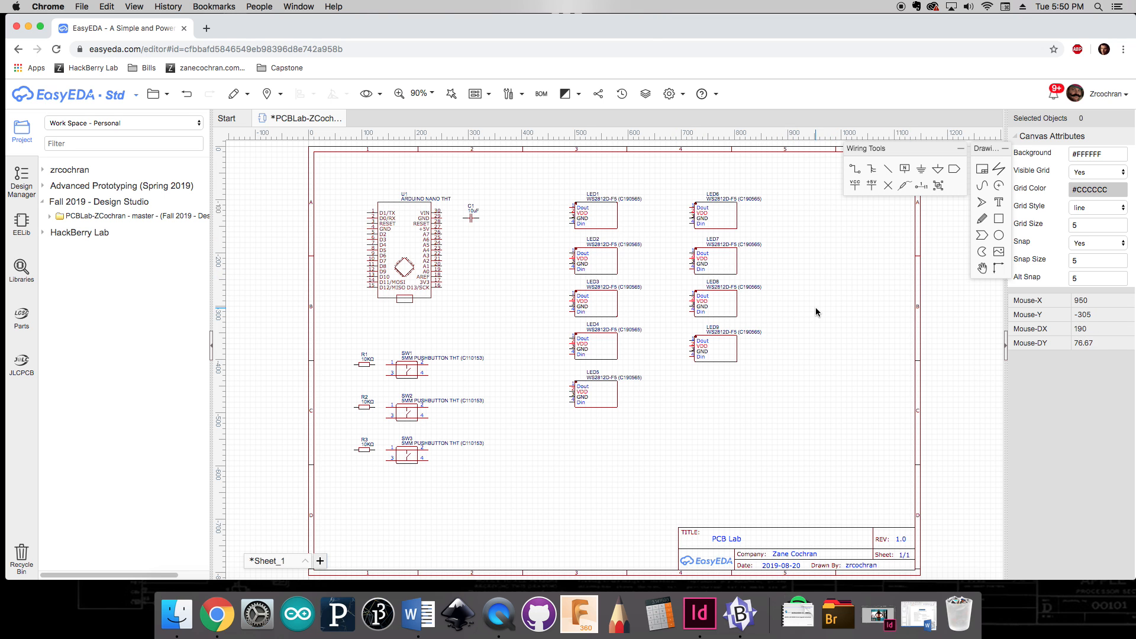
Step: Save the schematic
left_click_drag(480, 268, 490, 280)
key("super+s")
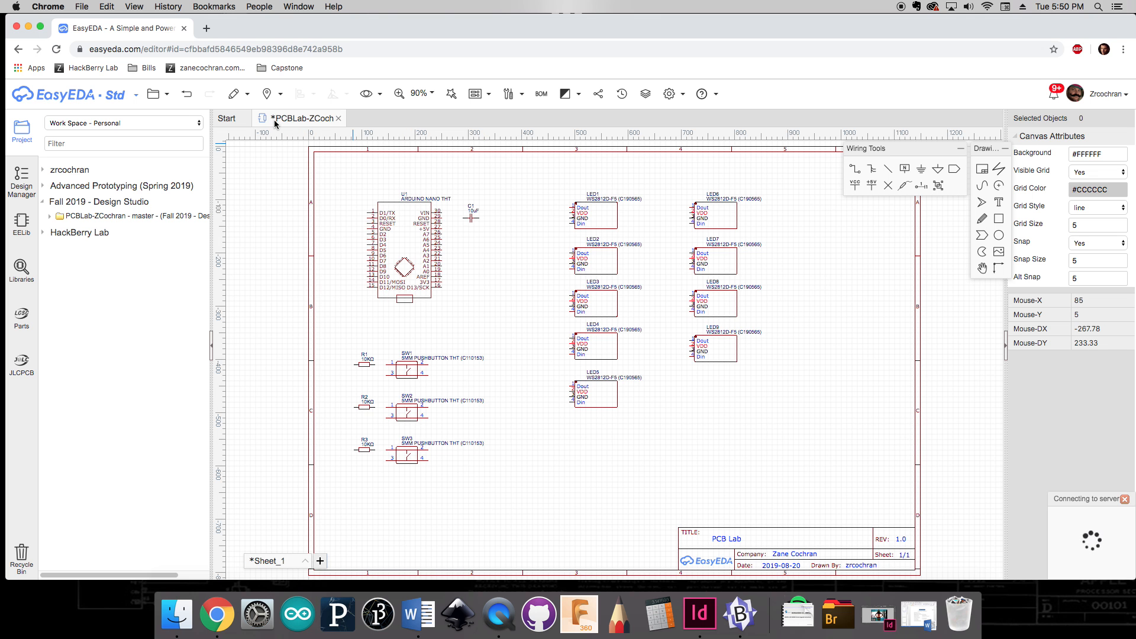
Step: Move the 10uF capacitor slightly further right, away from the Arduino Nano's pins
scroll(468, 230, "up", 5)
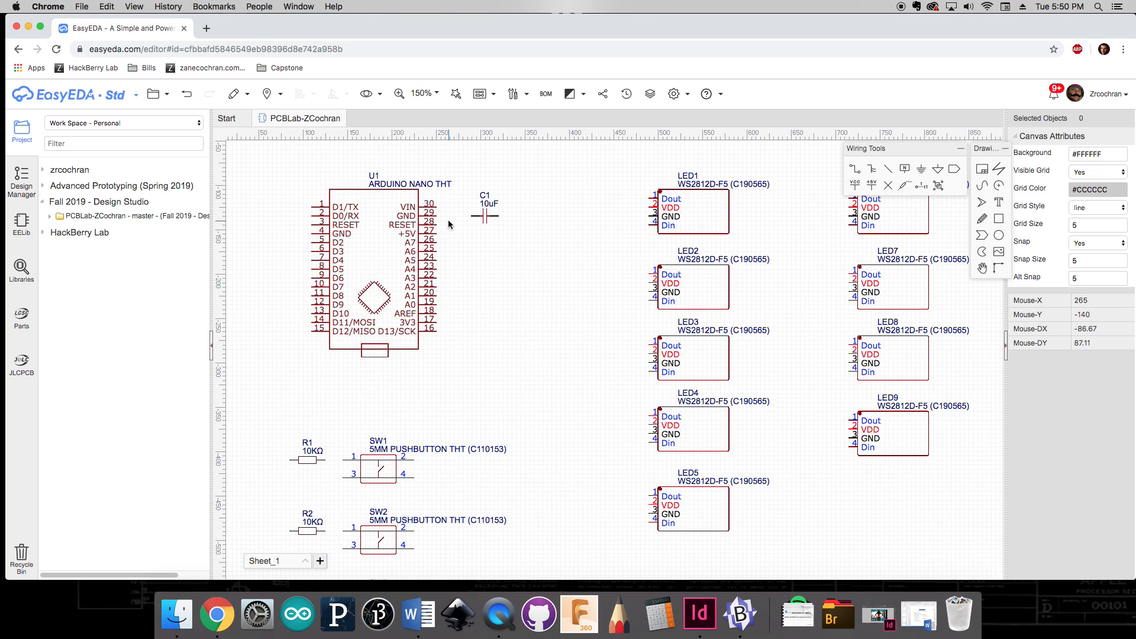
right_click_drag(463, 228, 588, 275)
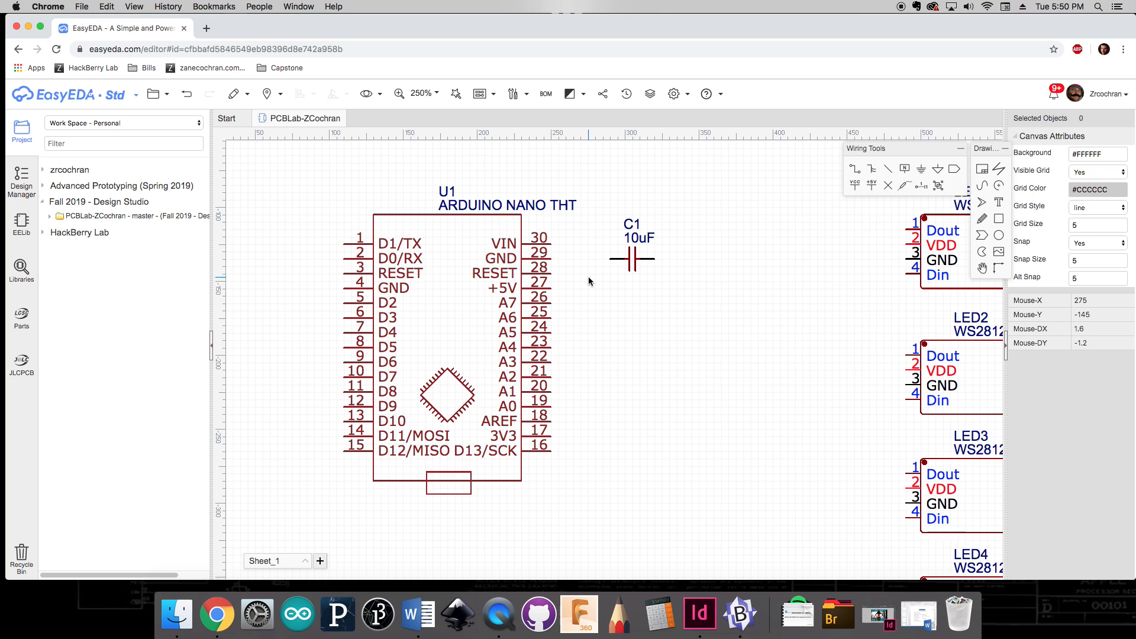
scroll(588, 275, "down", 1)
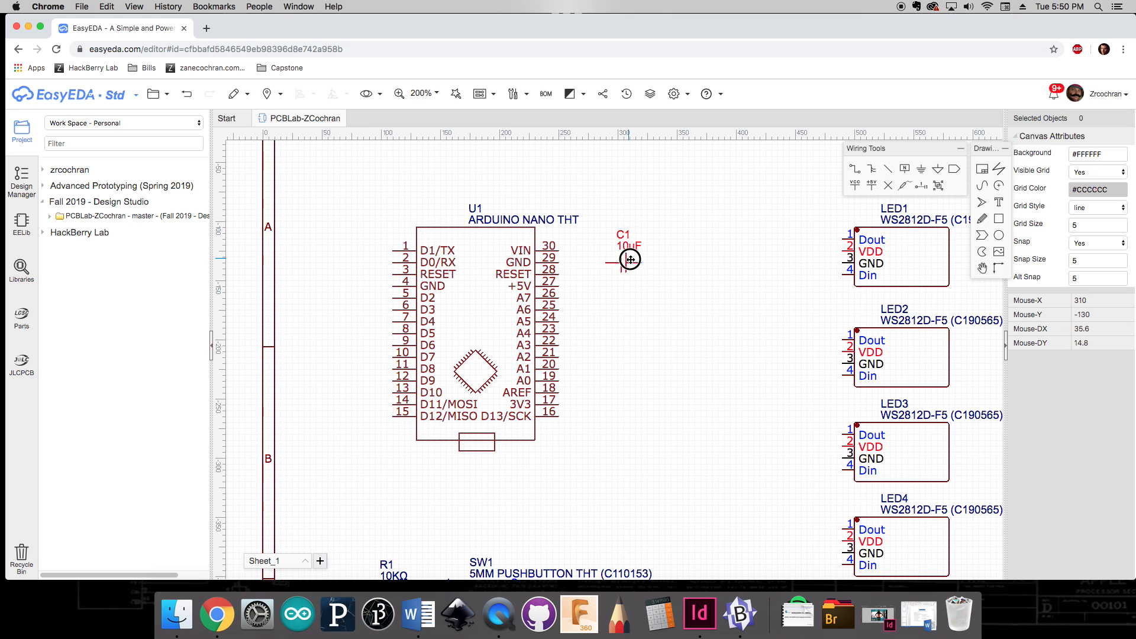
left_click_drag(628, 259, 664, 258)
left_click(715, 287)
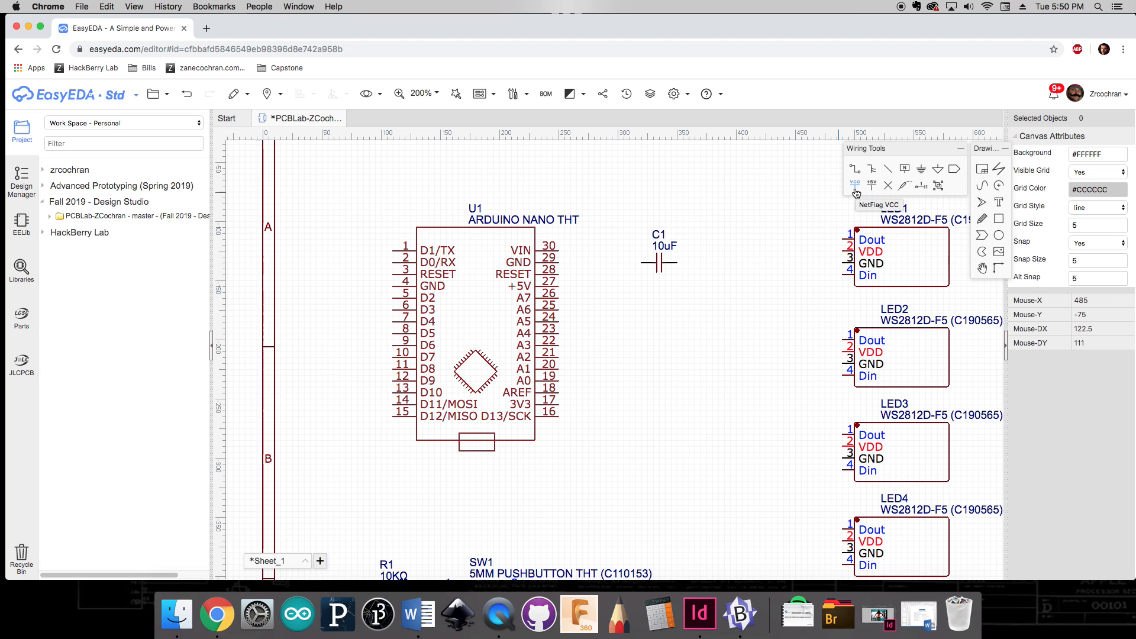
Step: Place rotated GND net flags right of the Arduino Nano's power pins and at the capacitor's right lead
left_click(922, 171)
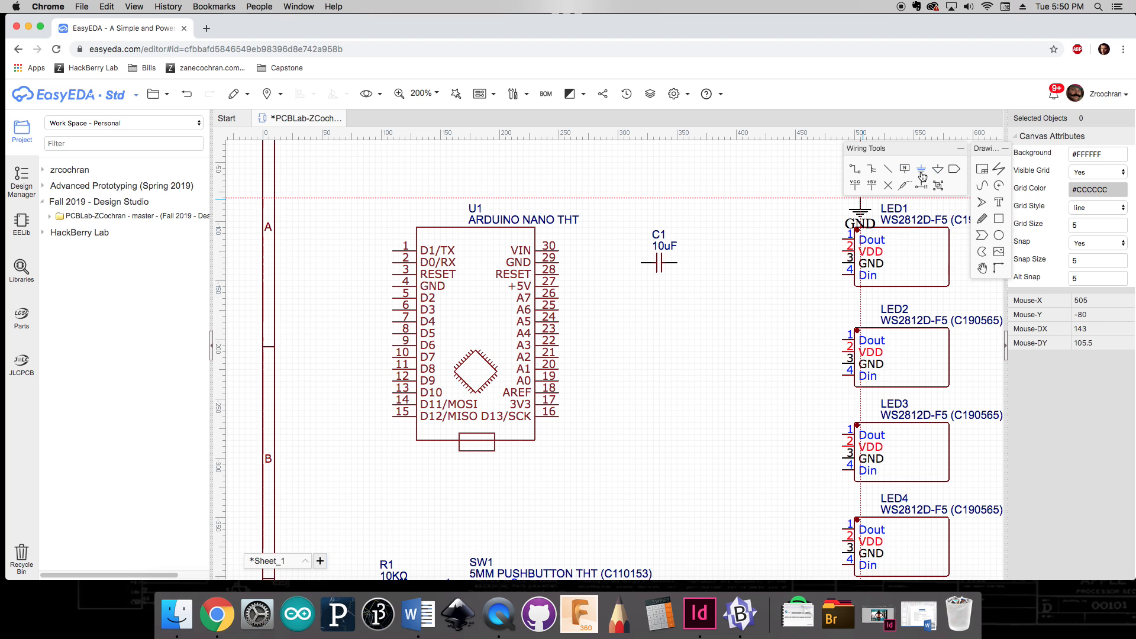
key("space")
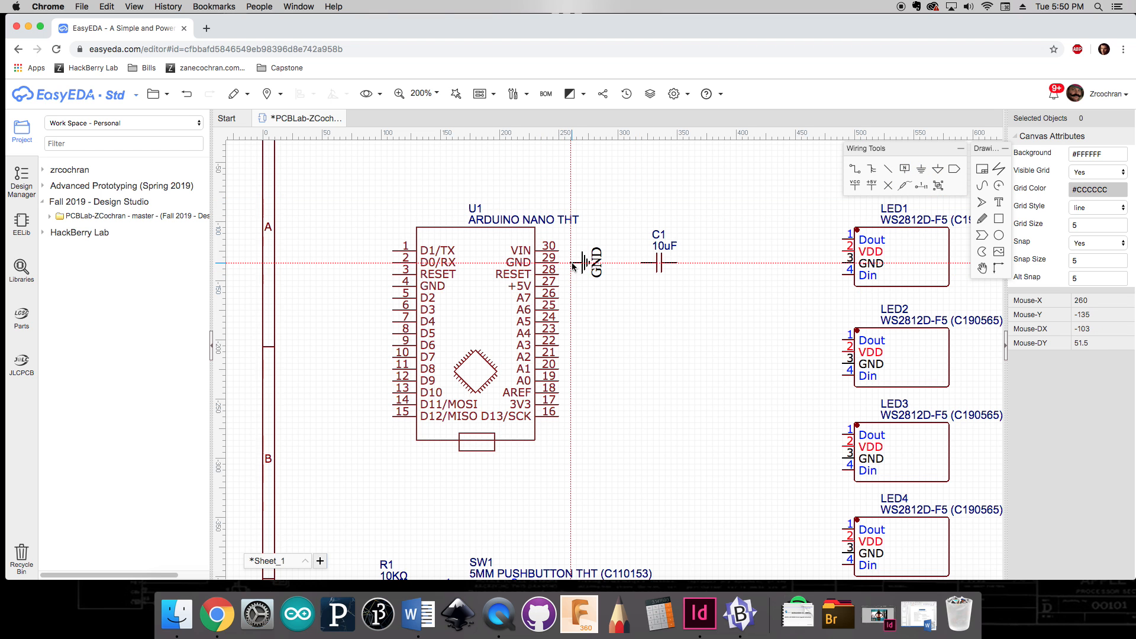
key("space")
key("space")
key("space")
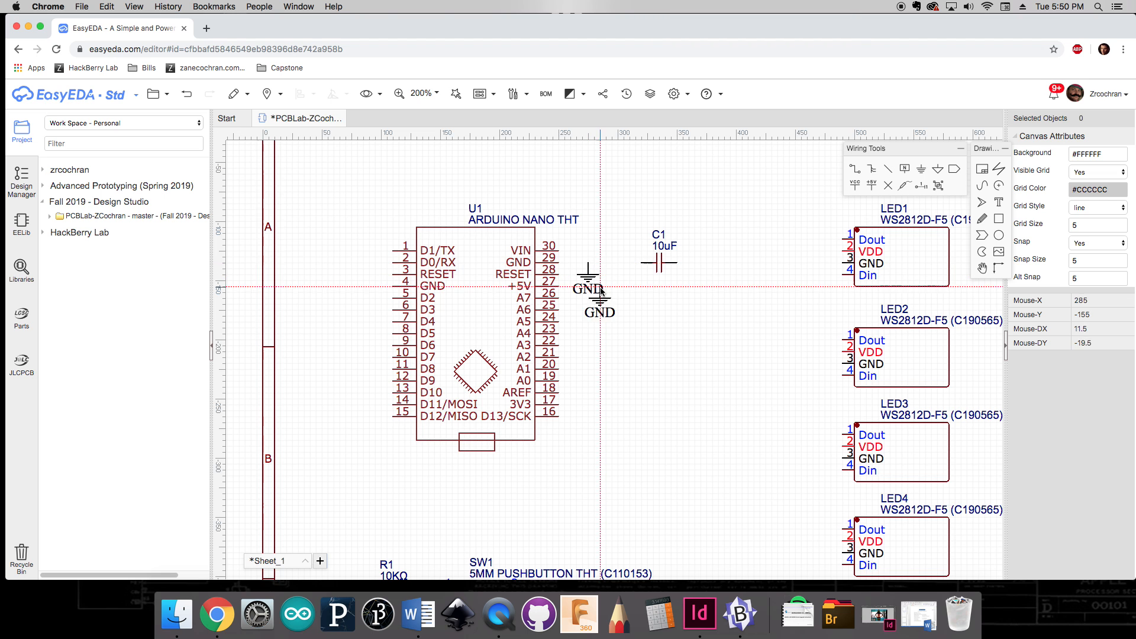
left_click(588, 268)
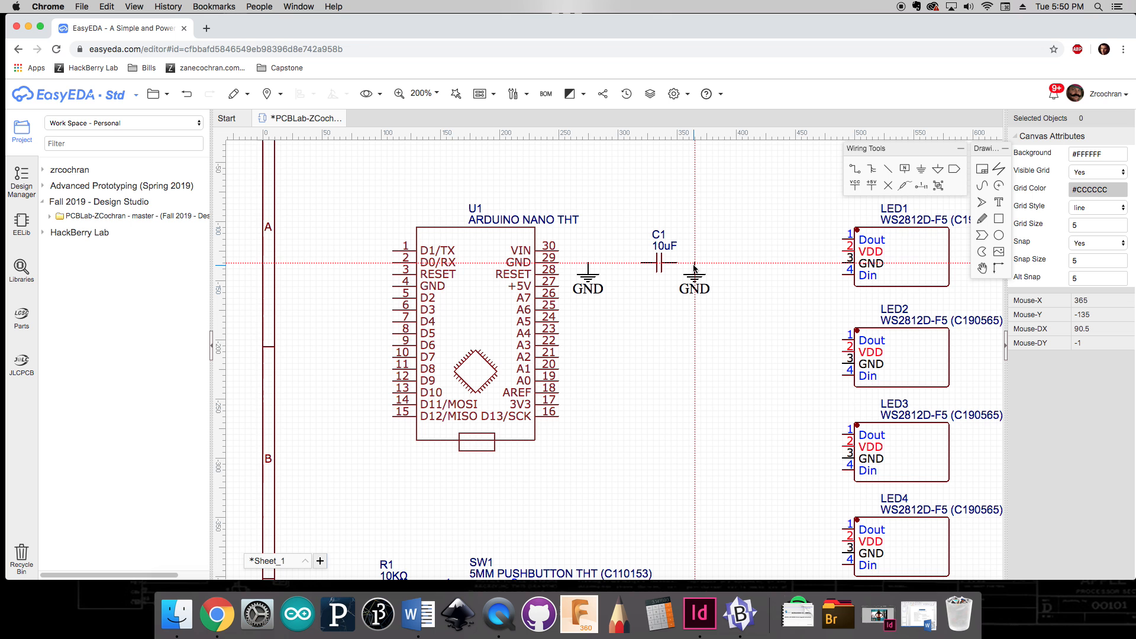
left_click(694, 268)
Step: Place rotated GND net flags at the left end of each of the three 10KΩ resistors
scroll(667, 378, "down", 3)
scroll(614, 334, "down", 1)
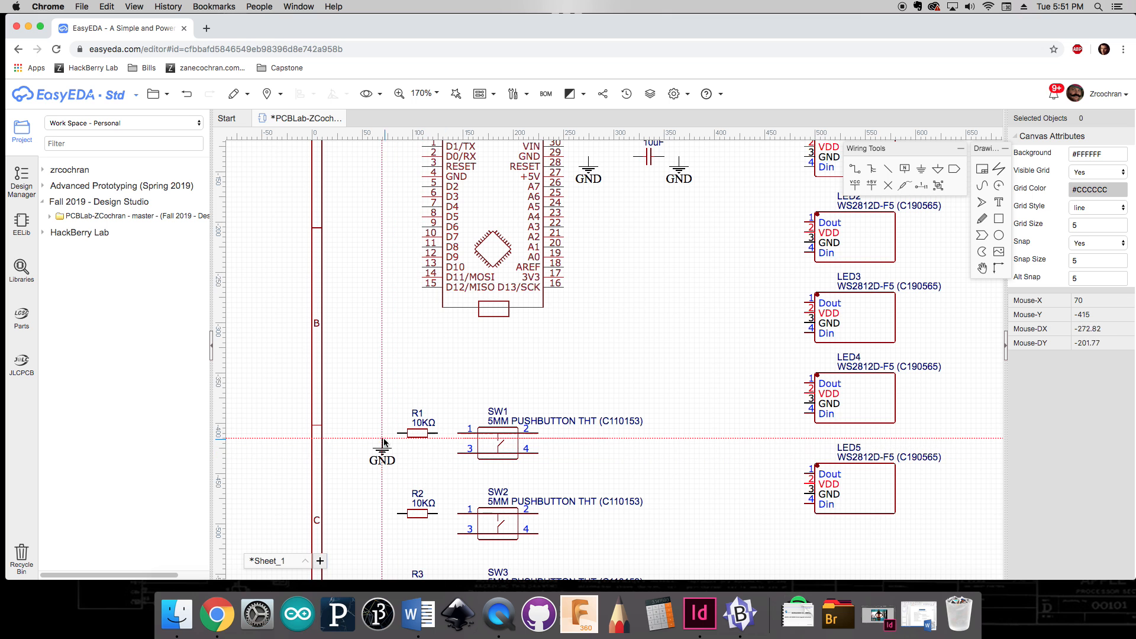
key("space")
key("space")
key("space")
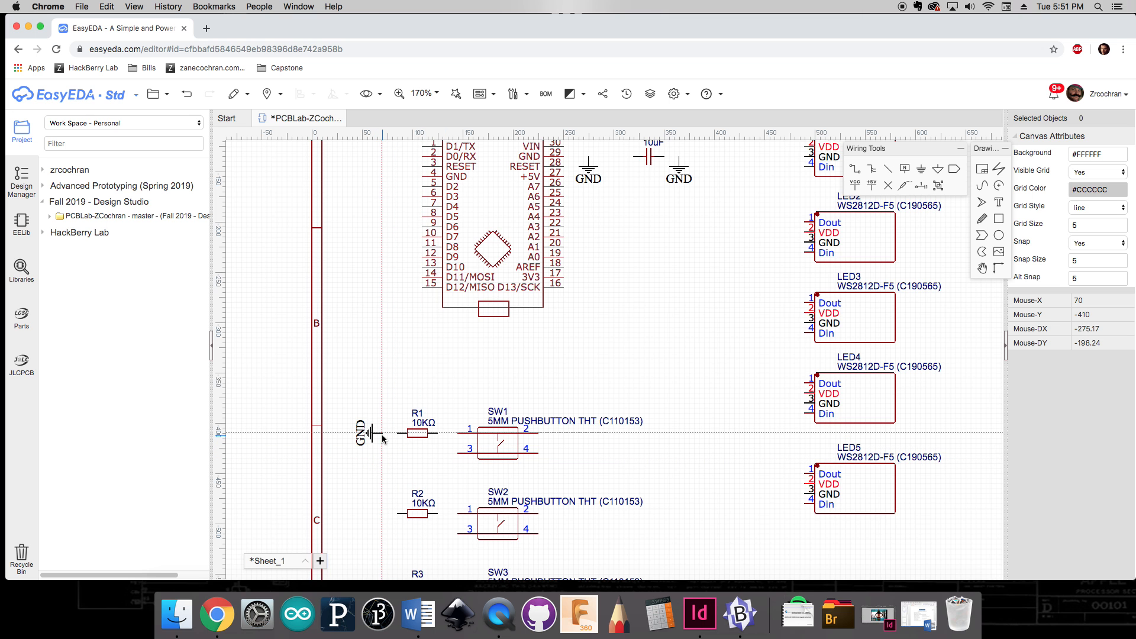
left_click(384, 452)
scroll(415, 432, "down", 4)
scroll(414, 432, "left", 2)
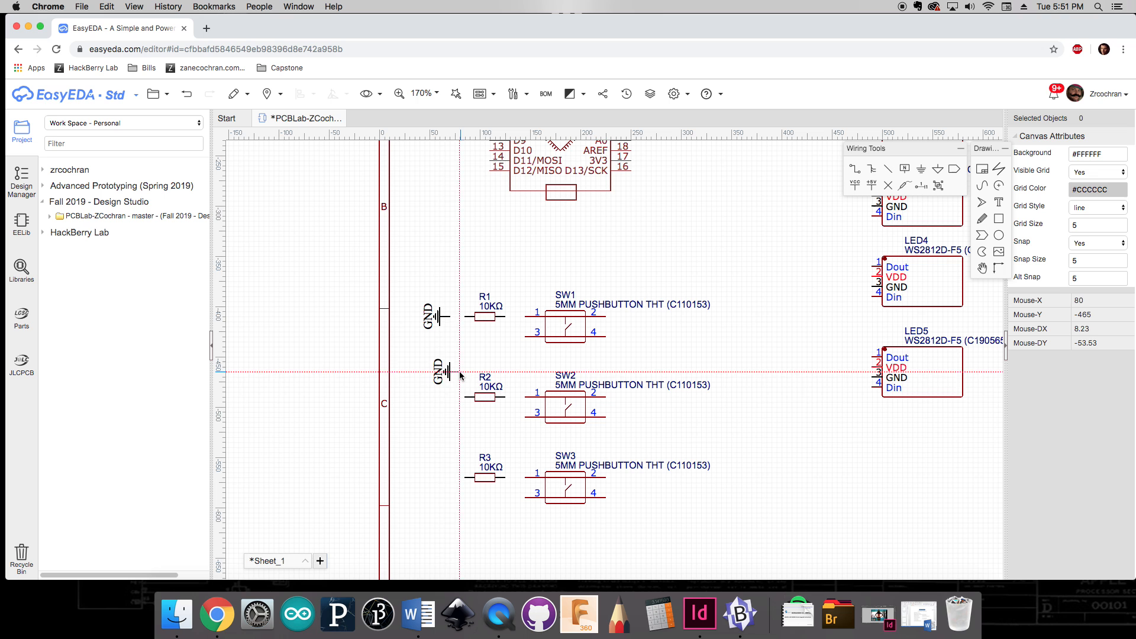
left_click(450, 404)
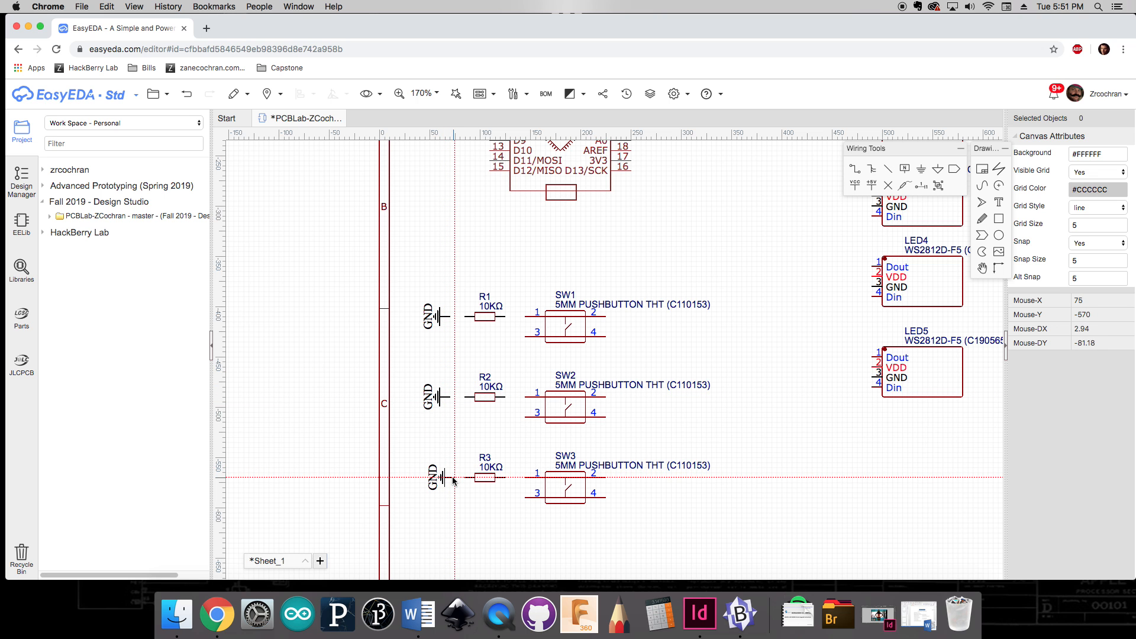
left_click(450, 481)
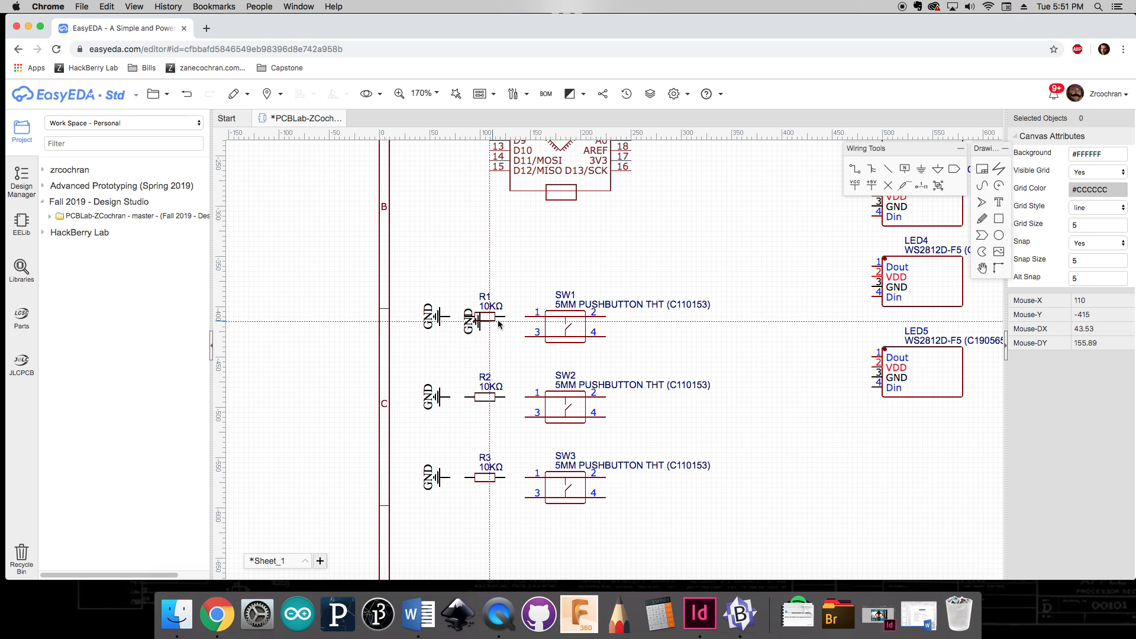
Step: Place rotated GND net flags beside the five LEDs in the first column
right_click_drag(763, 266, 630, 435)
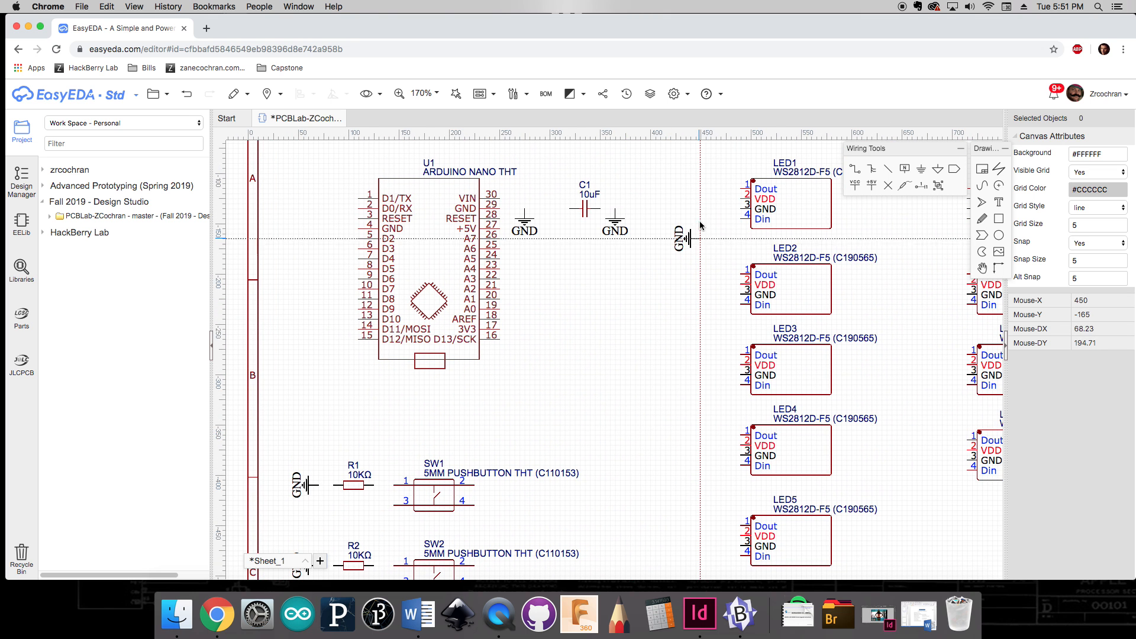
left_click(713, 210)
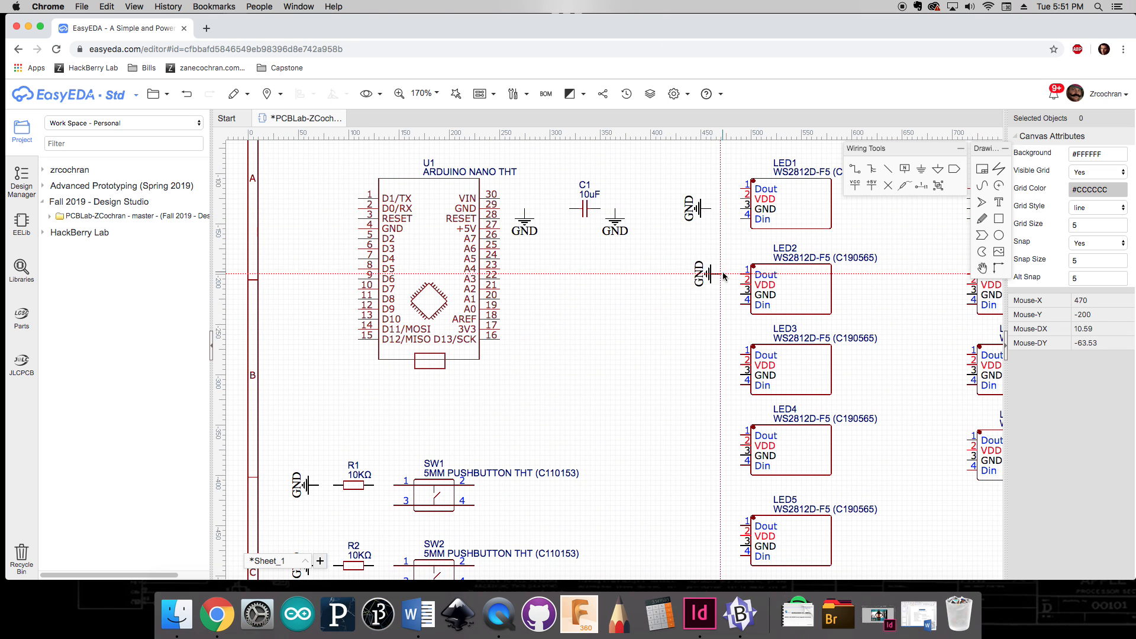
left_click(716, 296)
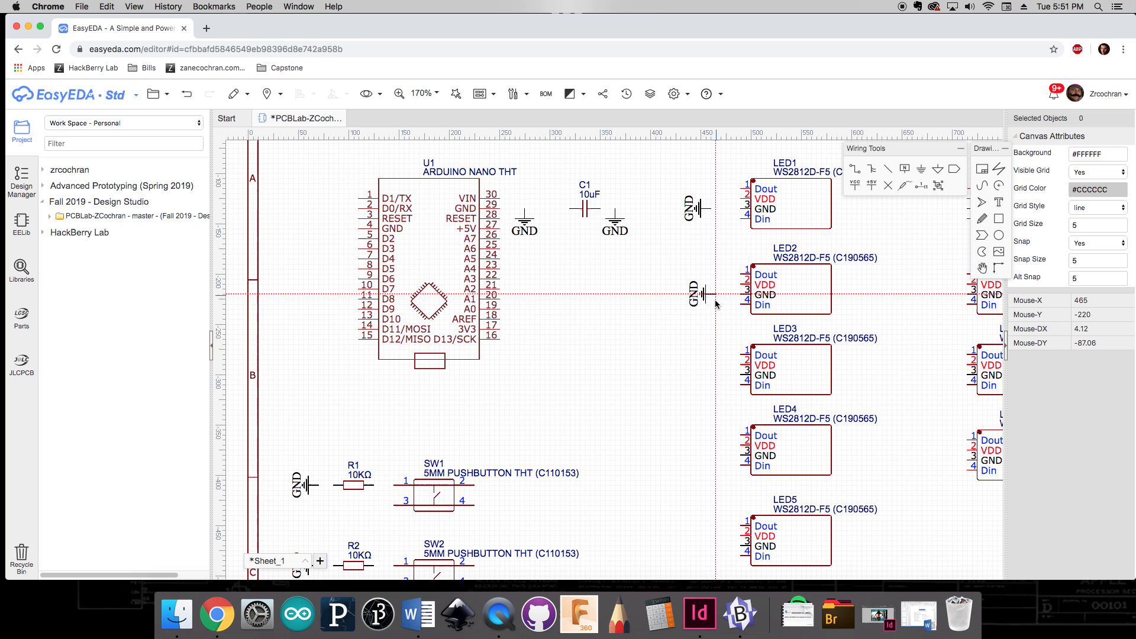
left_click(714, 381)
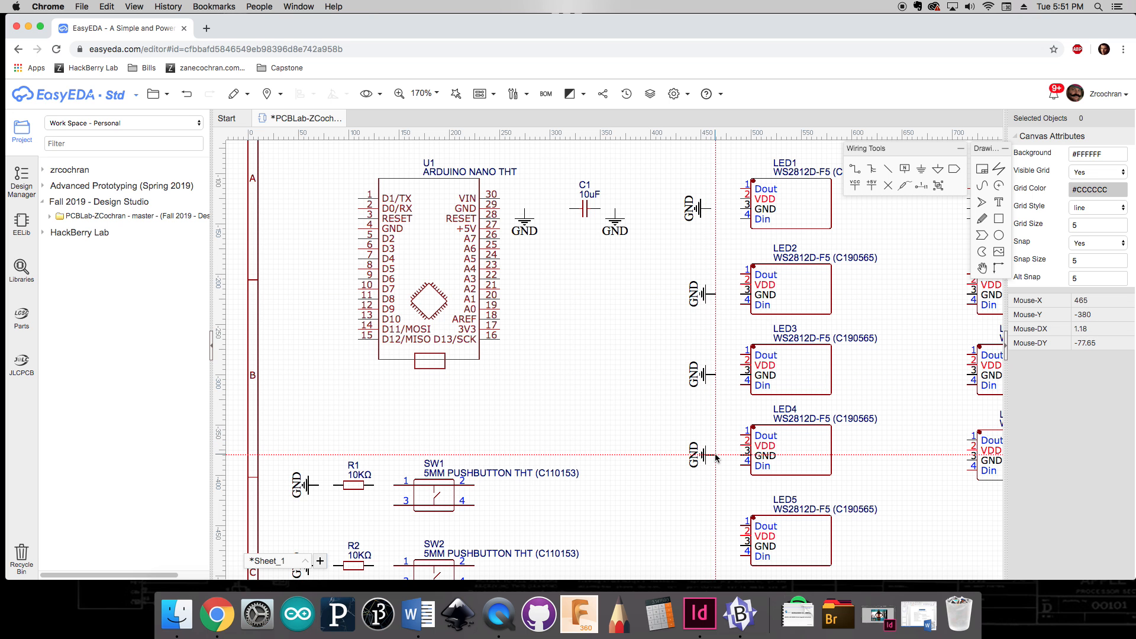
left_click(716, 457)
scroll(703, 503, "down", 4)
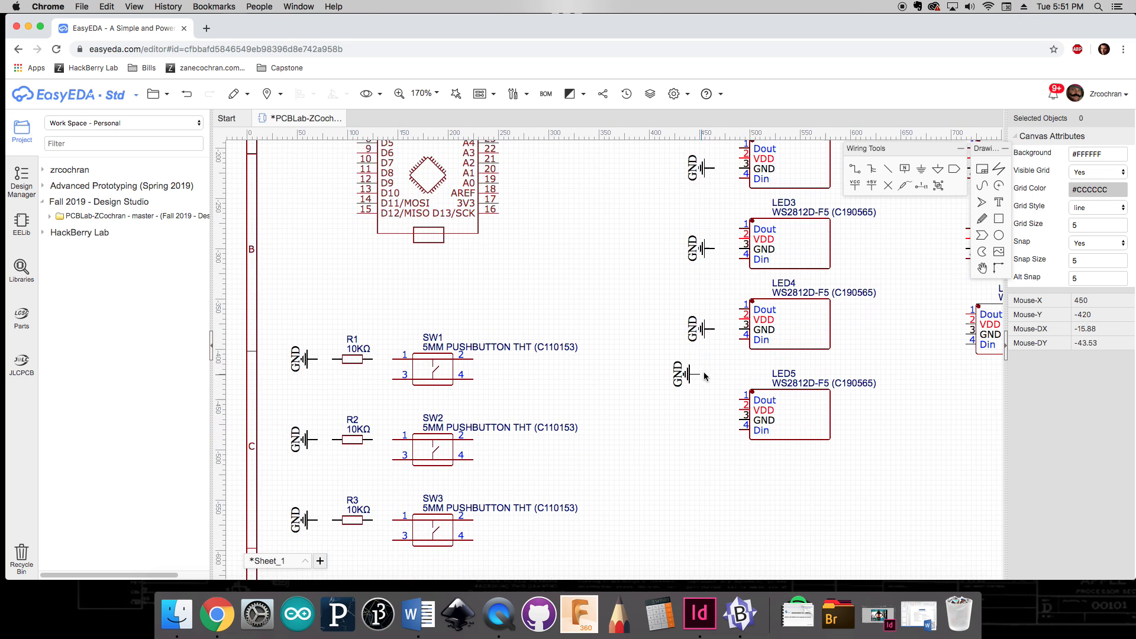
left_click(714, 421)
Step: Place rotated GND net flags beside the four LEDs in the second column
scroll(713, 432, "right", 8)
scroll(713, 438, "up", 4)
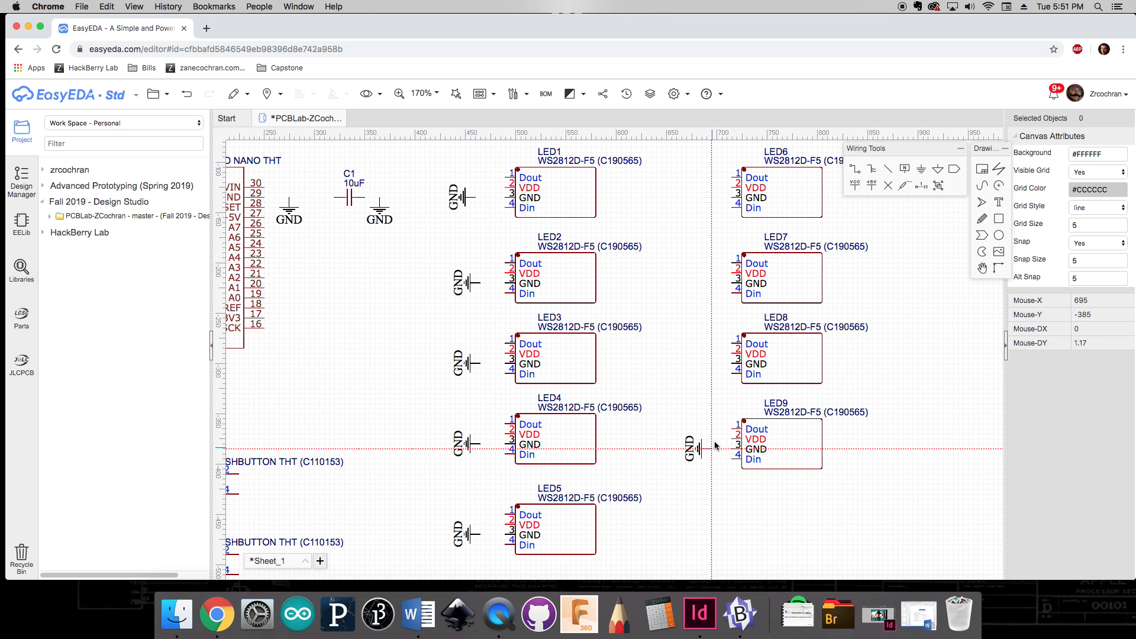
left_click(715, 445)
left_click(709, 365)
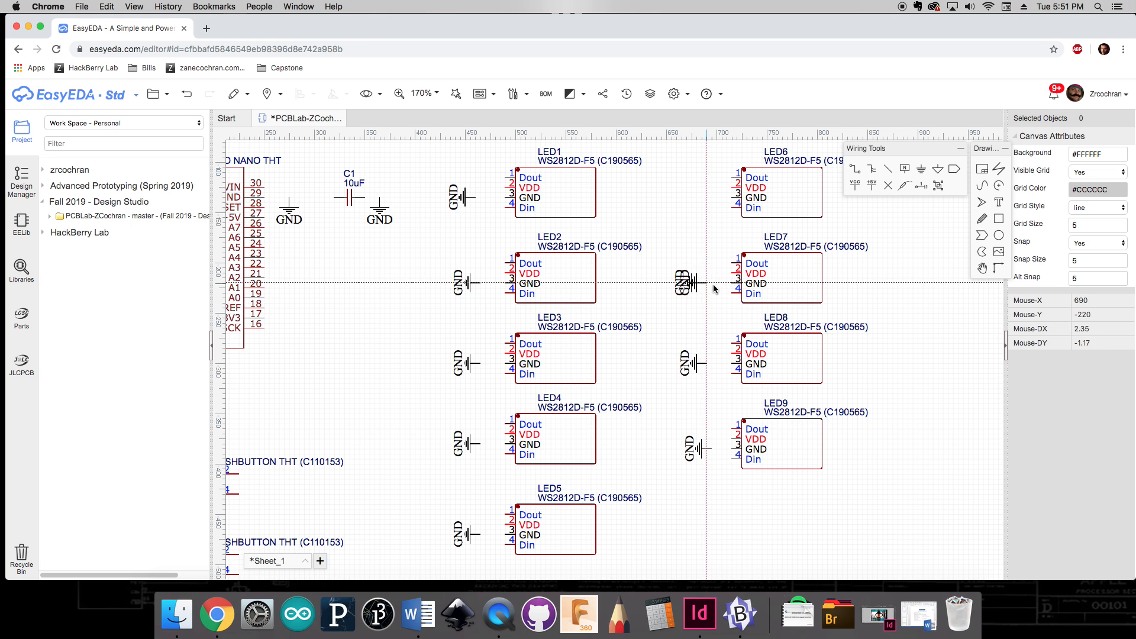
left_click(704, 284)
scroll(707, 237, "up", 3)
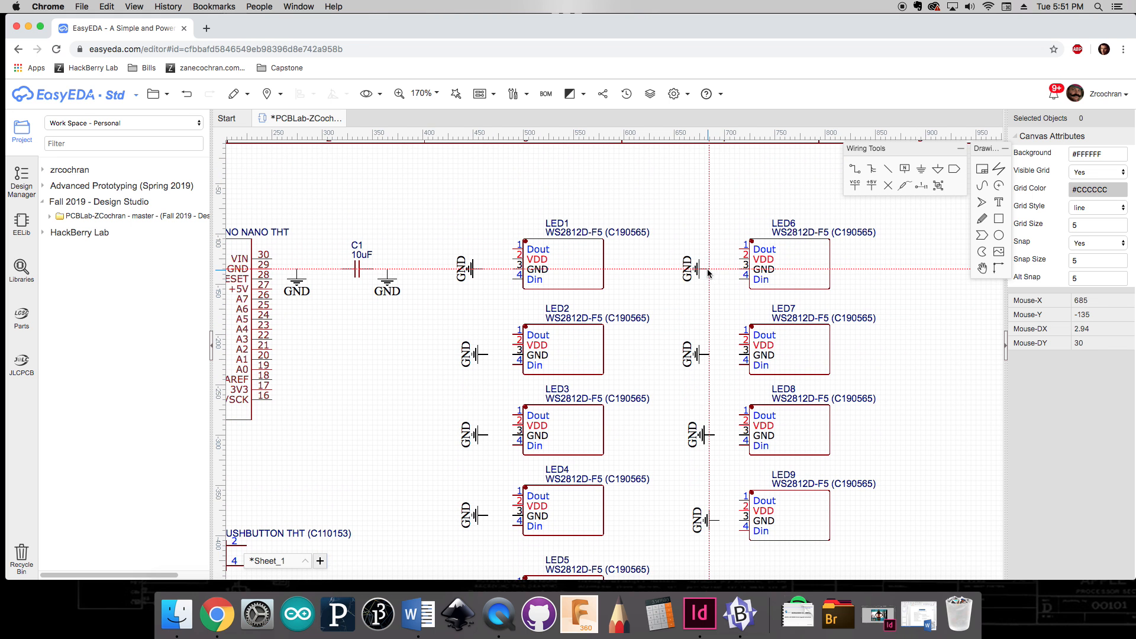
left_click(708, 272)
key("Escape")
Step: Wire the Arduino Nano's GND pin and the capacitor's right lead to their GND flags
right_click_drag(410, 352, 538, 352)
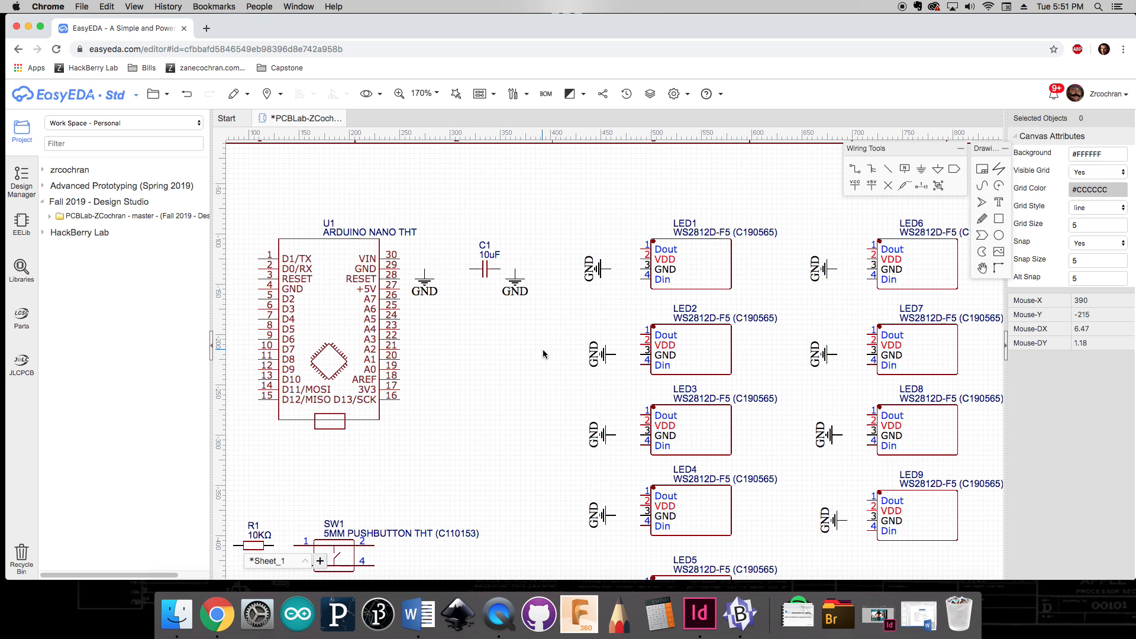
left_click_drag(515, 382, 548, 352)
left_click(855, 170)
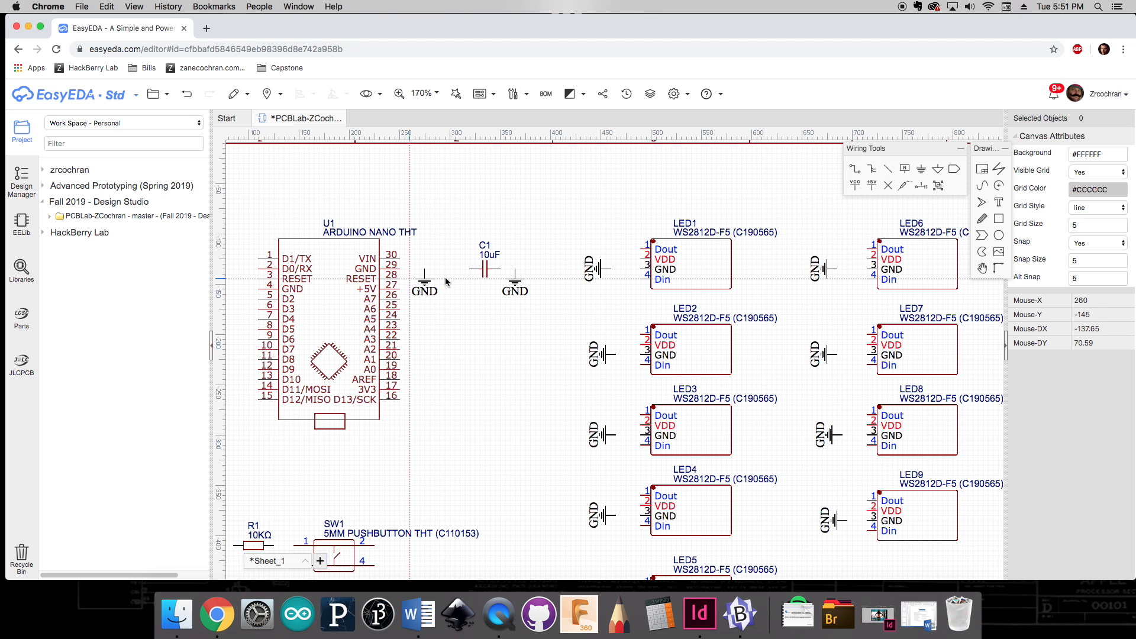
left_click(400, 269)
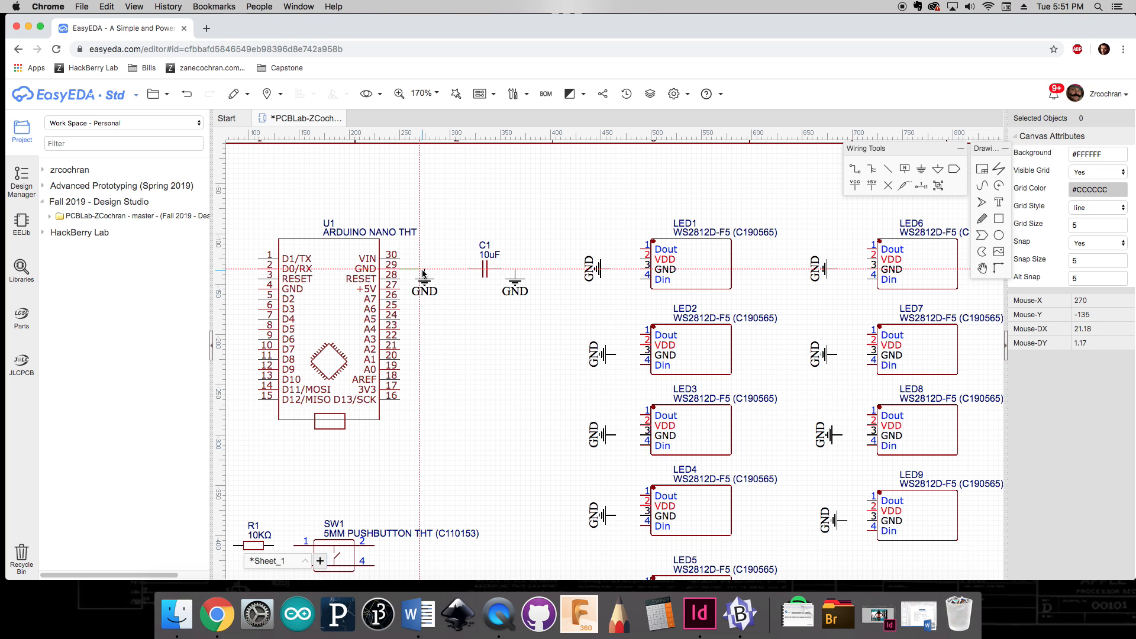
left_click(424, 273)
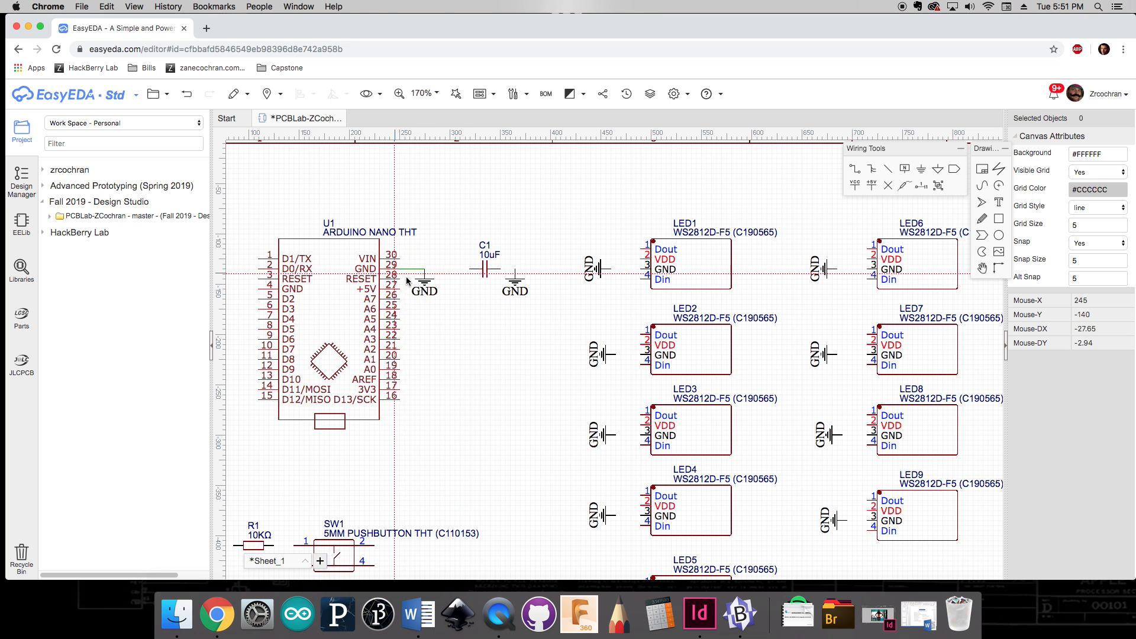
left_click(500, 269)
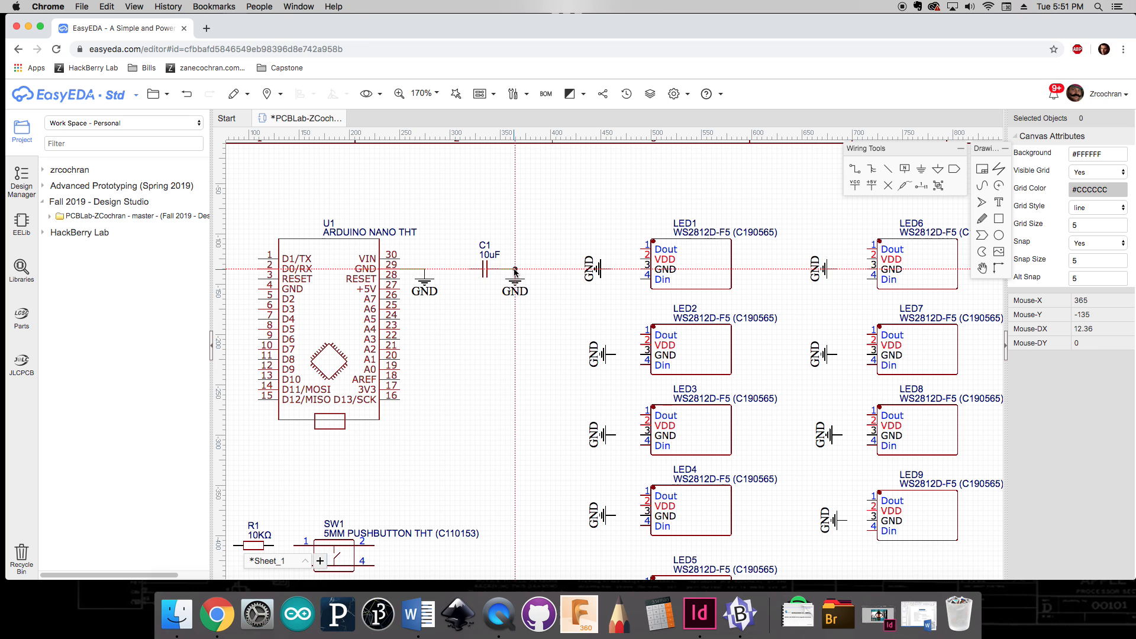
left_click(515, 270)
Step: Wire the left ends of the three 10KΩ resistors to their GND flags
right_click_drag(462, 389, 526, 281)
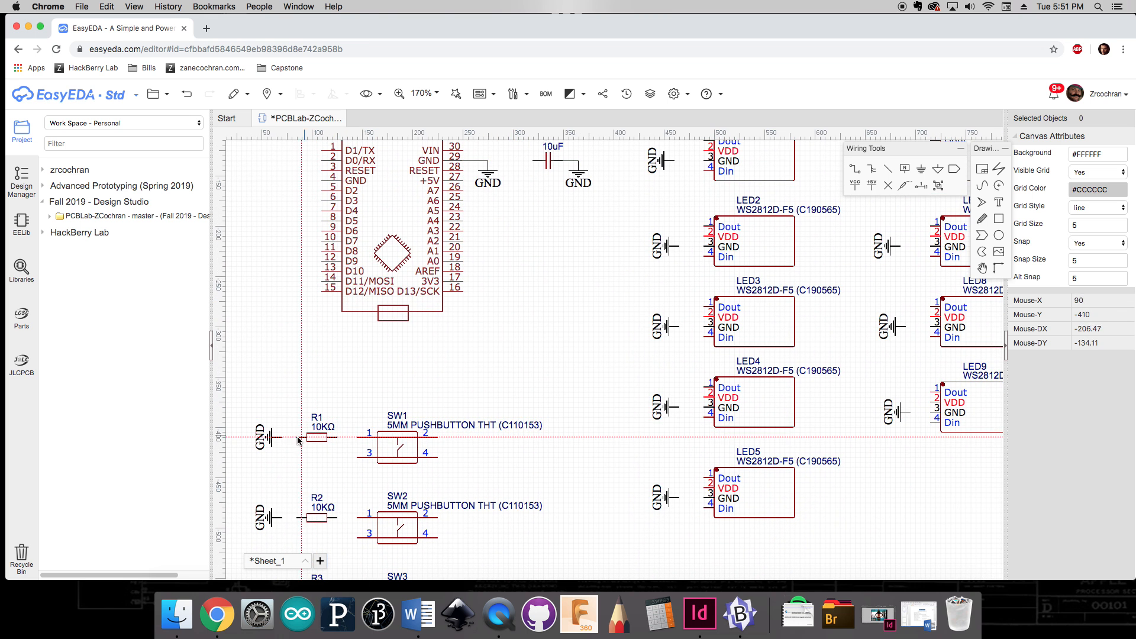
left_click(282, 438)
left_click(296, 438)
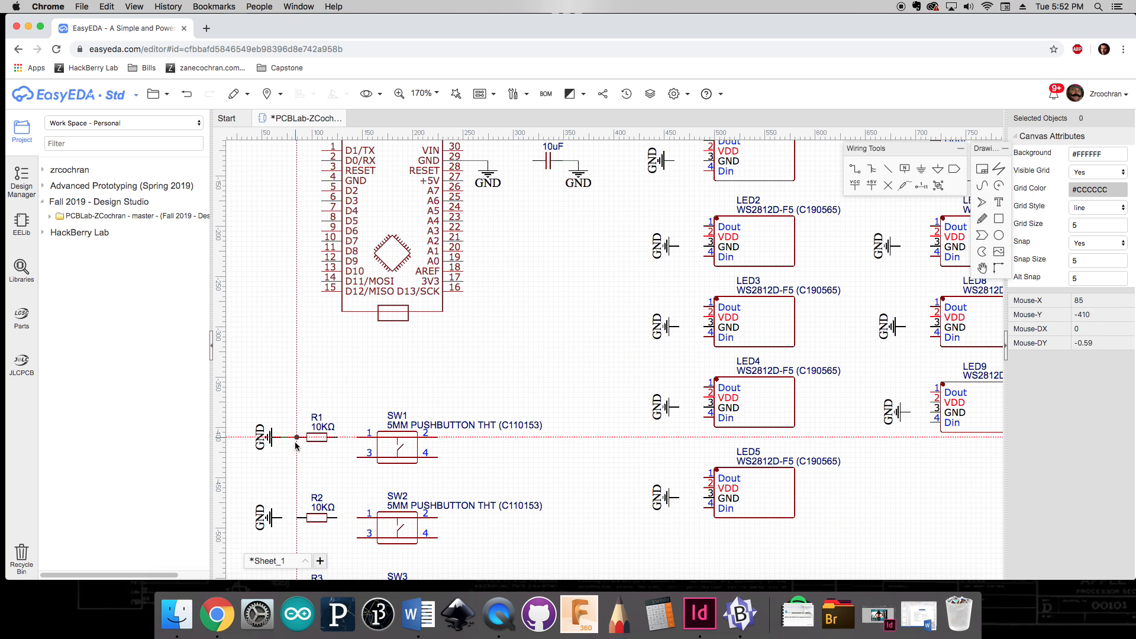
right_click_drag(293, 479, 402, 323)
left_click(384, 361)
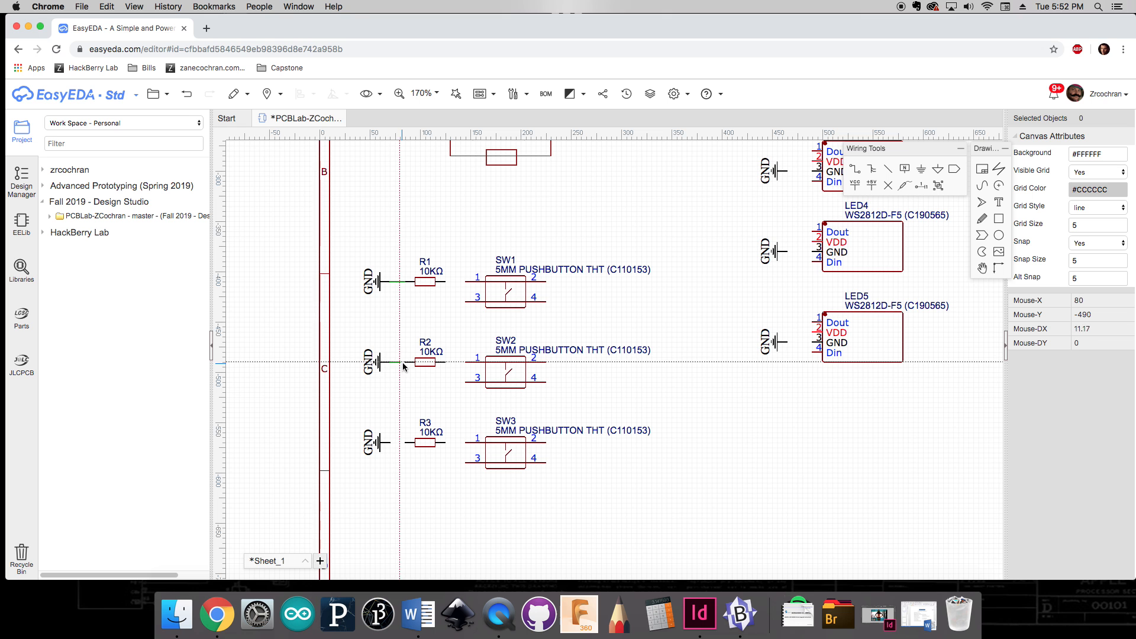
left_click(406, 362)
left_click(393, 443)
left_click(405, 443)
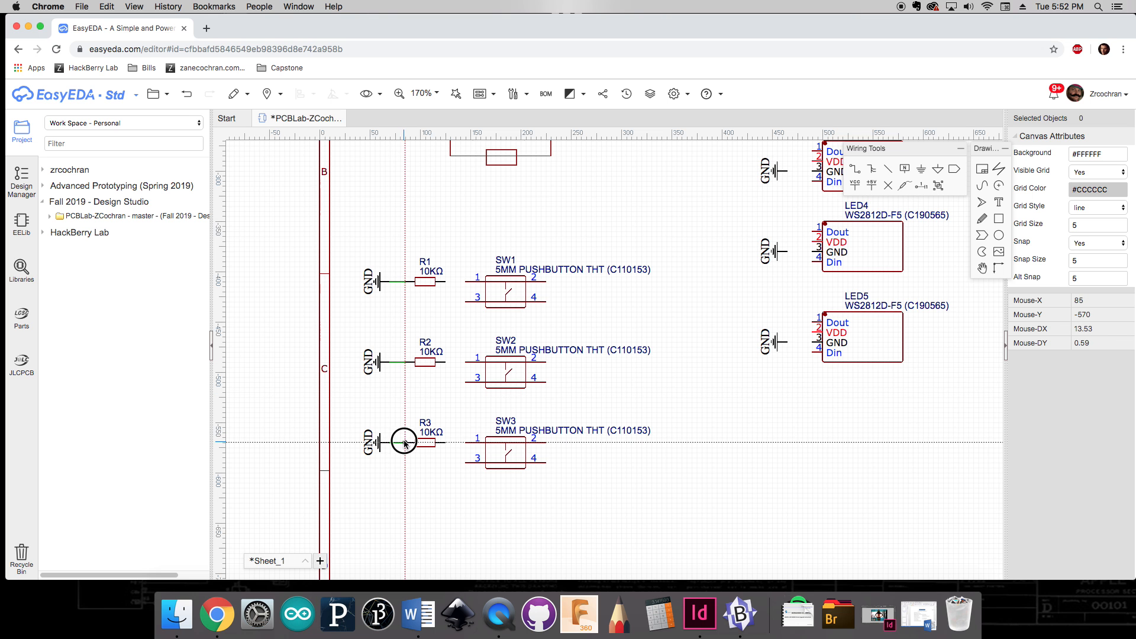
Step: Wire the GND pins of LED1 through LED5 to their adjacent GND flags
right_click_drag(629, 372, 454, 444)
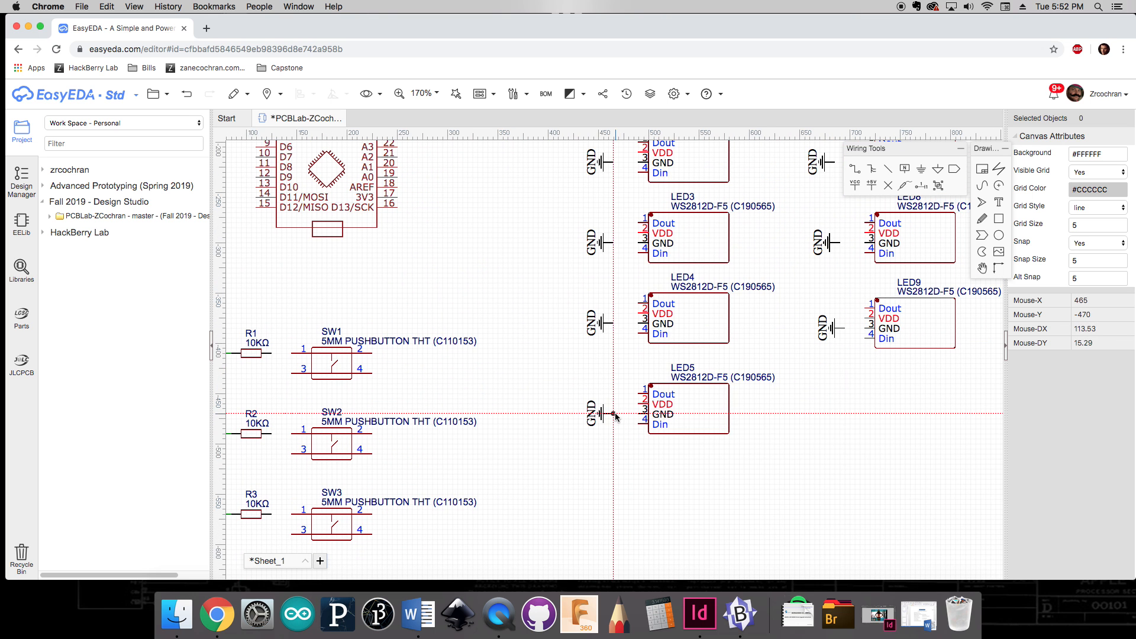
left_click(613, 413)
left_click(643, 413)
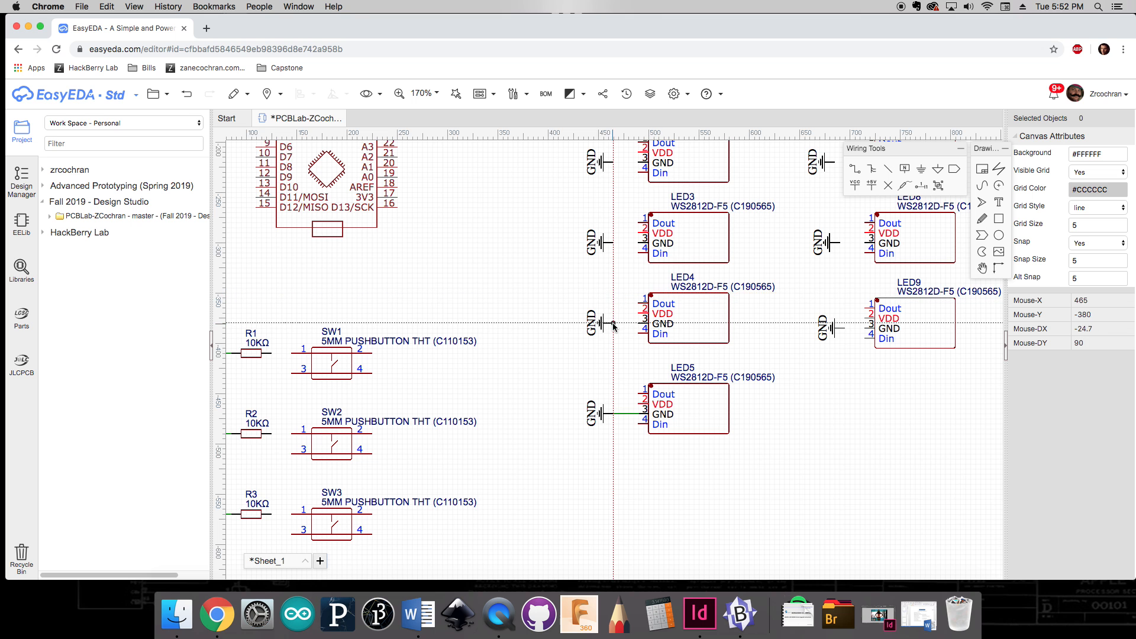
left_click(613, 323)
left_click(644, 322)
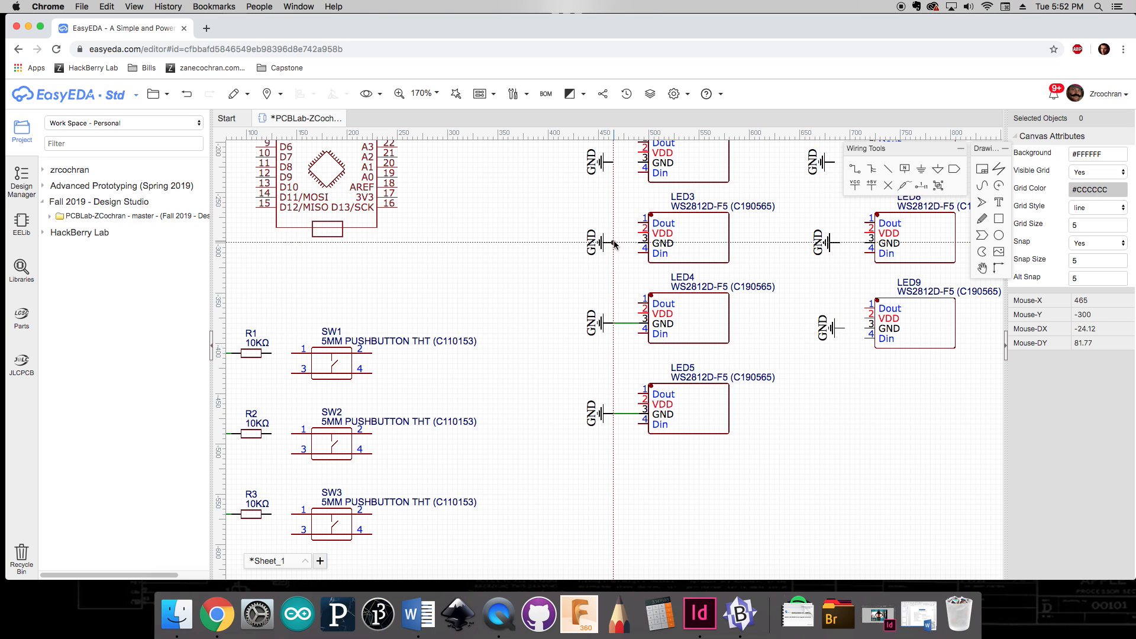
left_click(613, 242)
left_click(643, 242)
scroll(640, 201, "up", 5)
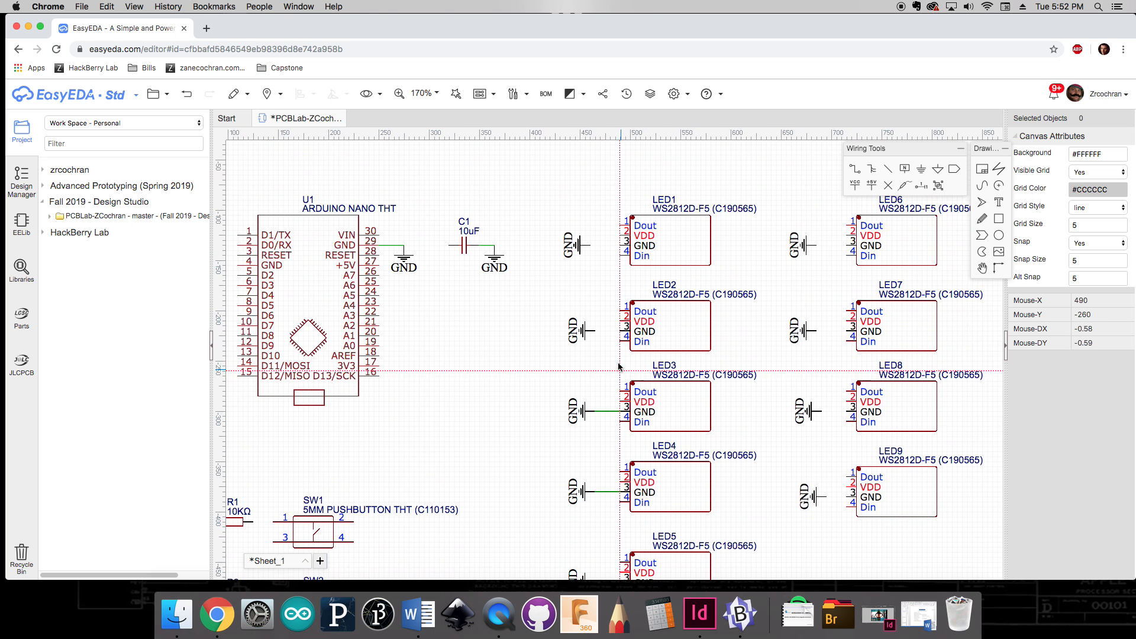
left_click(595, 331)
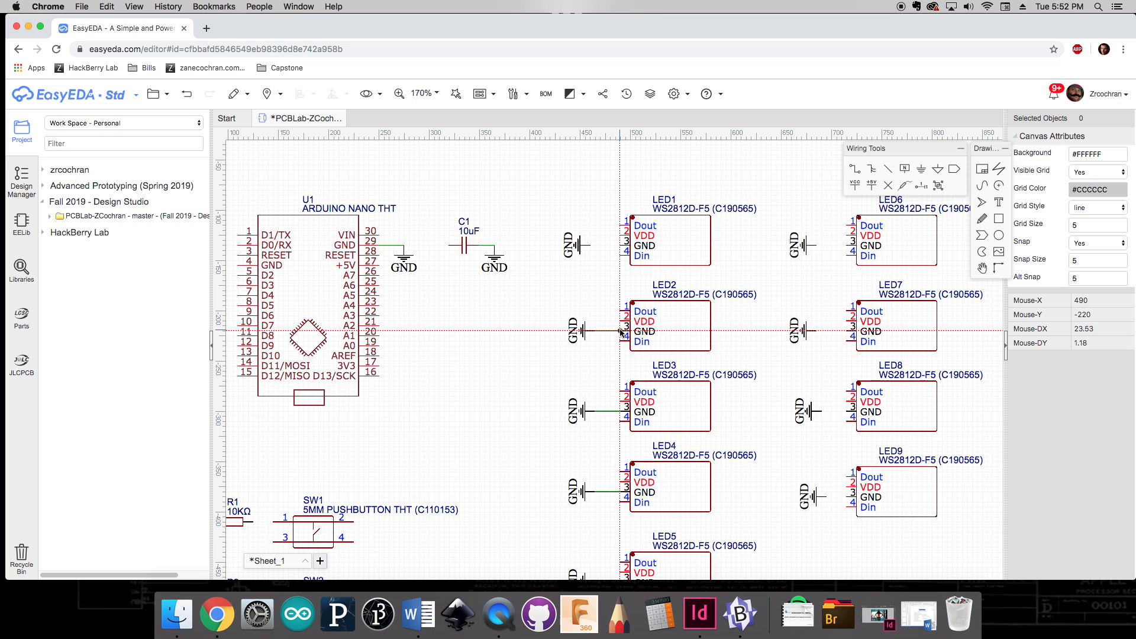
left_click(622, 331)
left_click(592, 245)
left_click(623, 245)
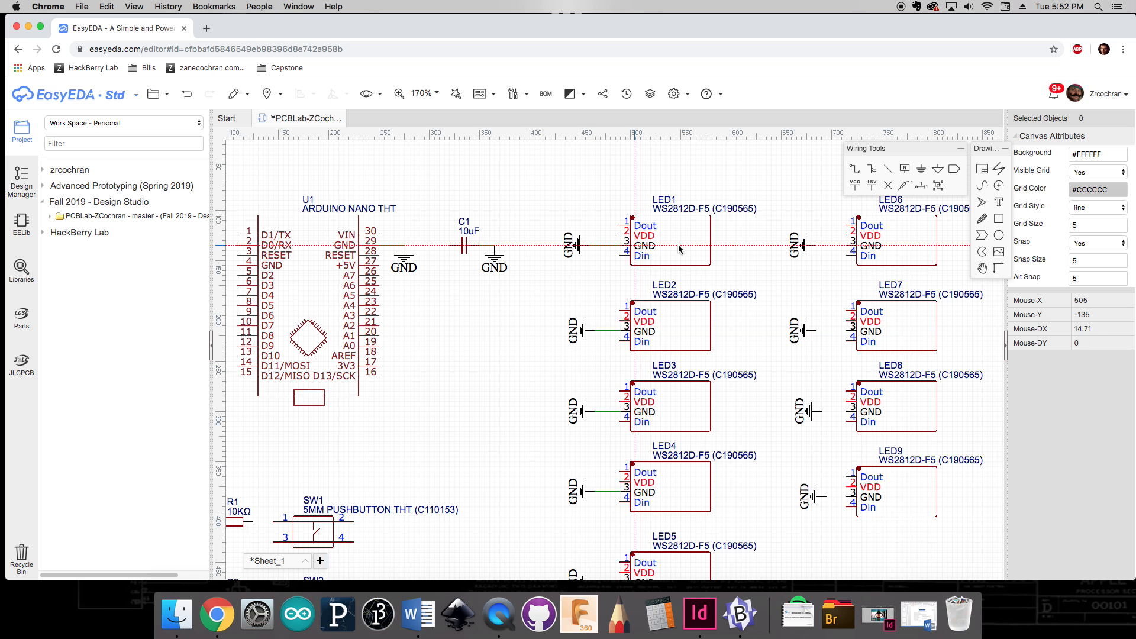
Step: Wire the GND pins of LED6 through LED9 to their adjacent GND flags
right_click_drag(755, 238, 653, 250)
left_click(714, 259)
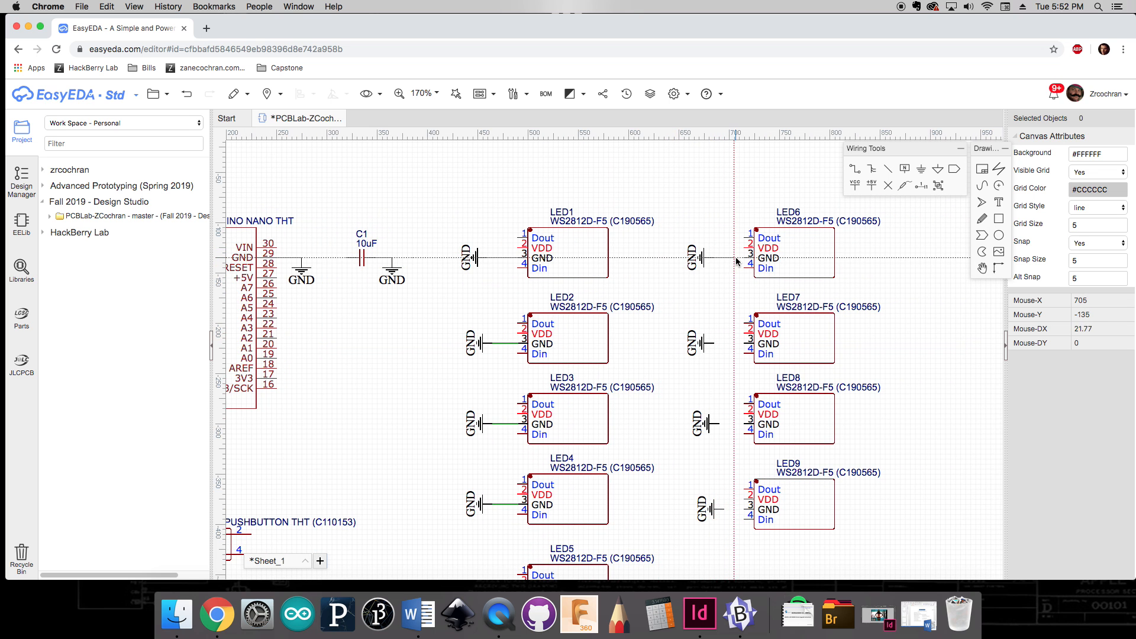
left_click(747, 258)
left_click(713, 344)
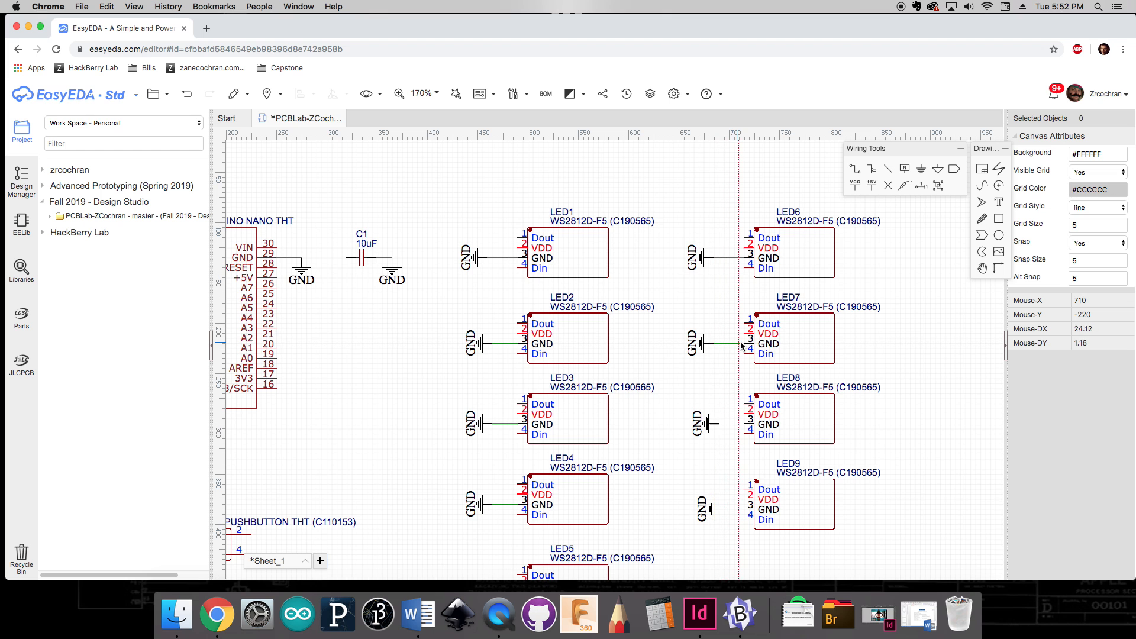
left_click(747, 343)
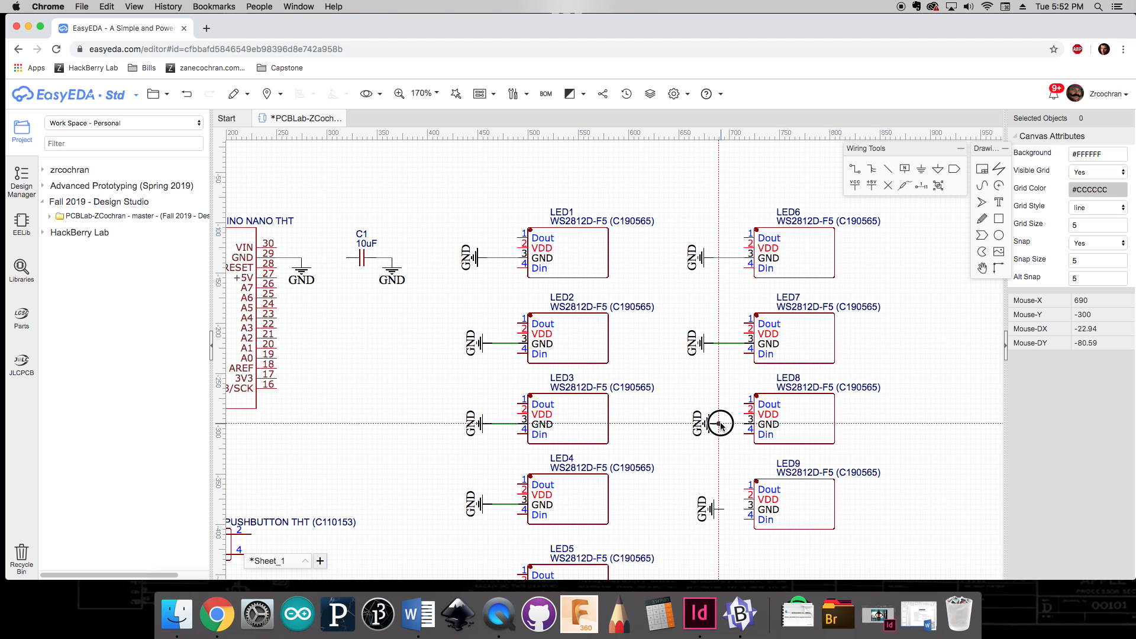
left_click(714, 424)
left_click(747, 423)
left_click(716, 509)
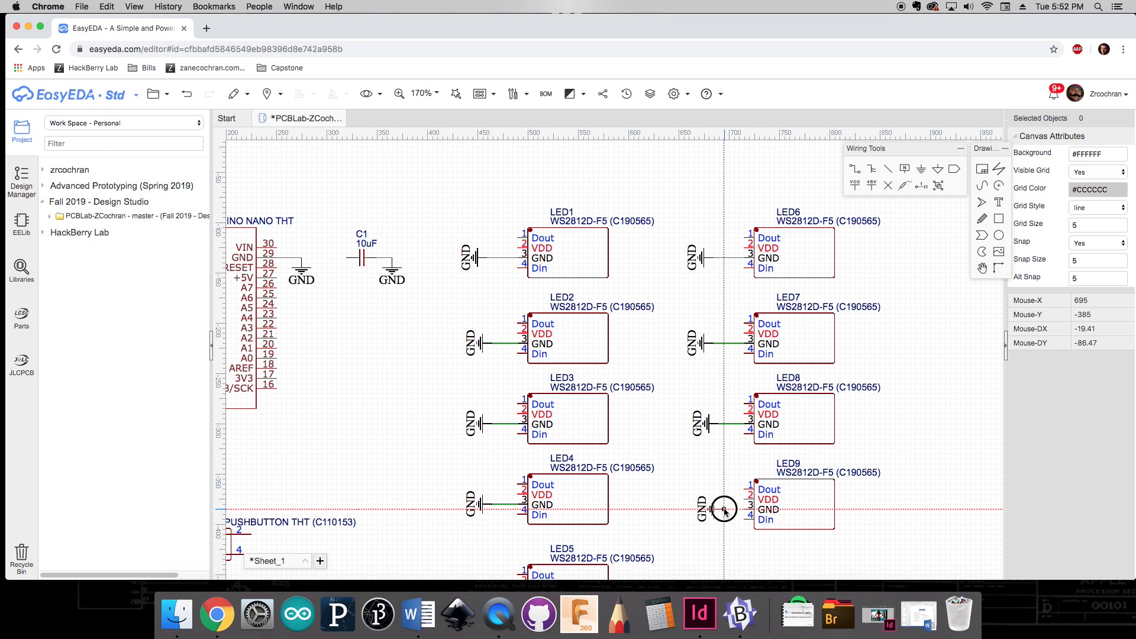
left_click(746, 509)
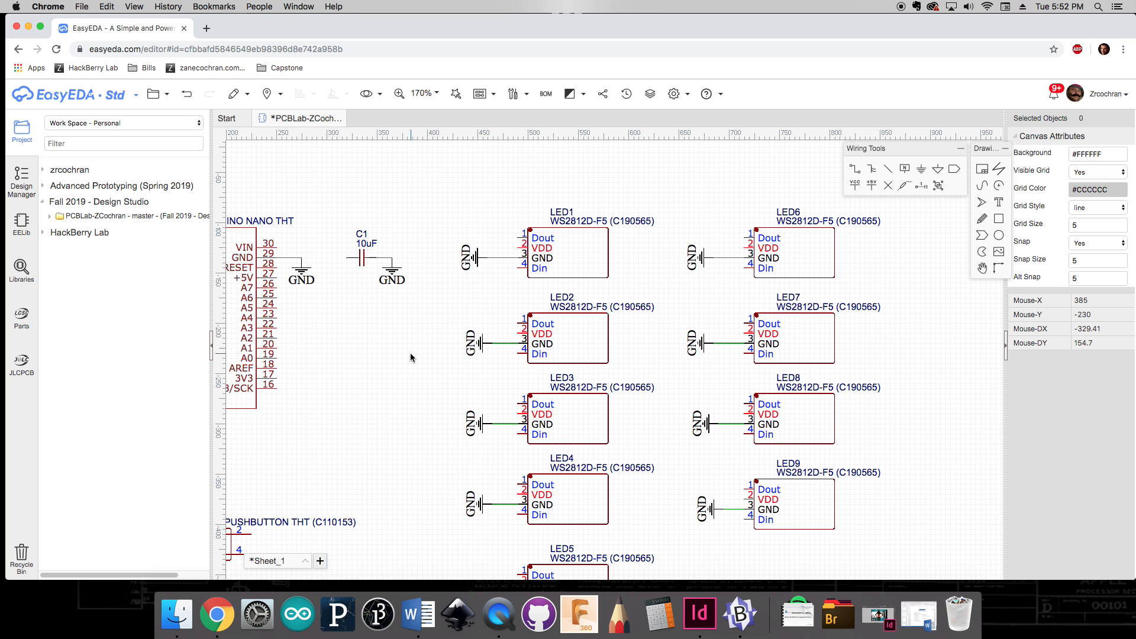
Step: Place VCC net flags at the Arduino Nano's VIN pin and below the capacitor's left lead
scroll(412, 364, "down", 3)
left_click_drag(535, 384, 551, 332)
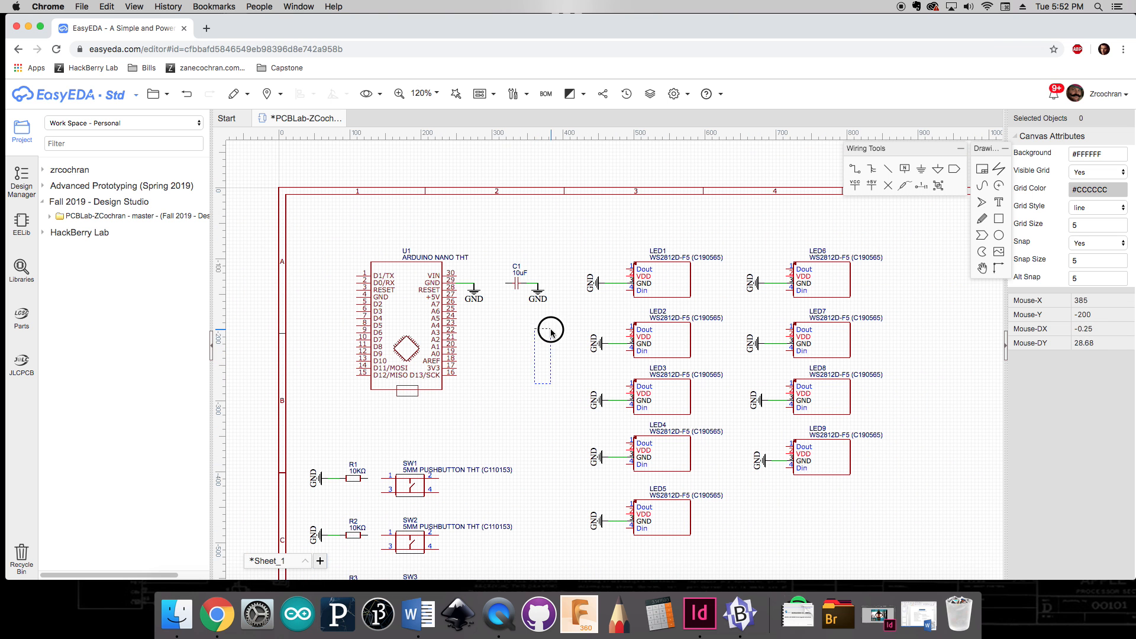
right_click_drag(531, 363, 522, 393)
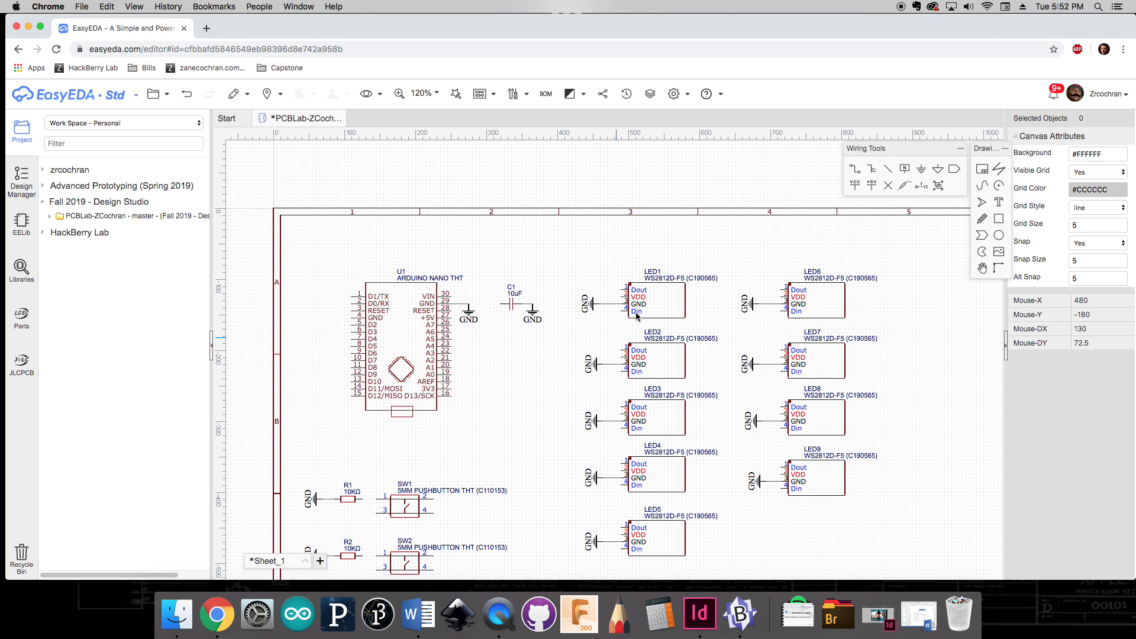
left_click(855, 186)
scroll(468, 293, "up", 3)
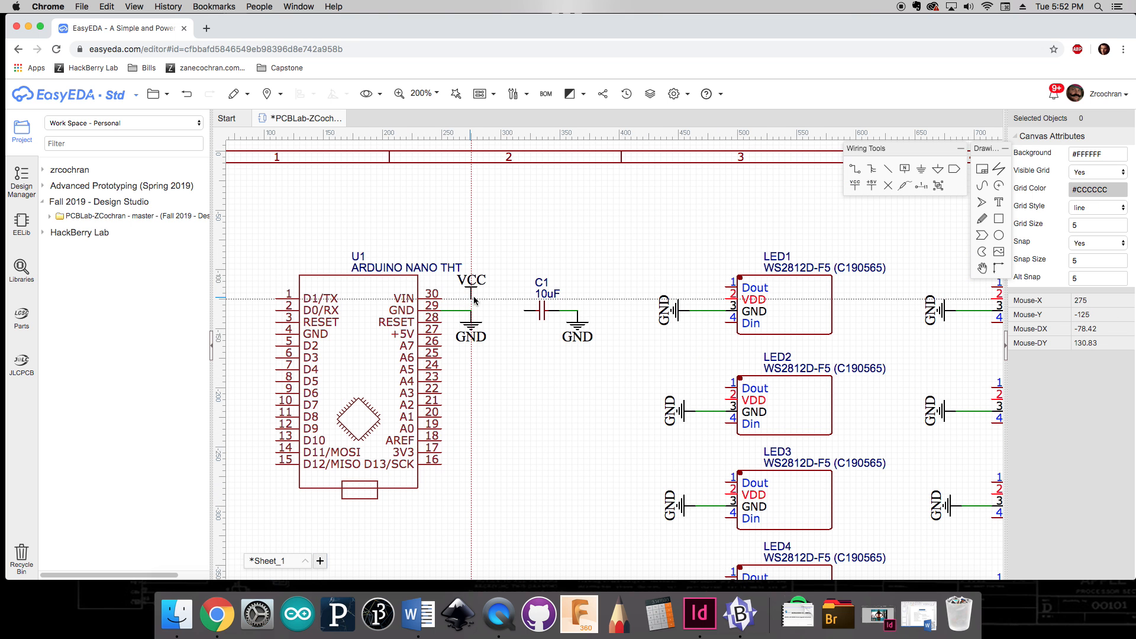
left_click(474, 300)
key("space")
key("space")
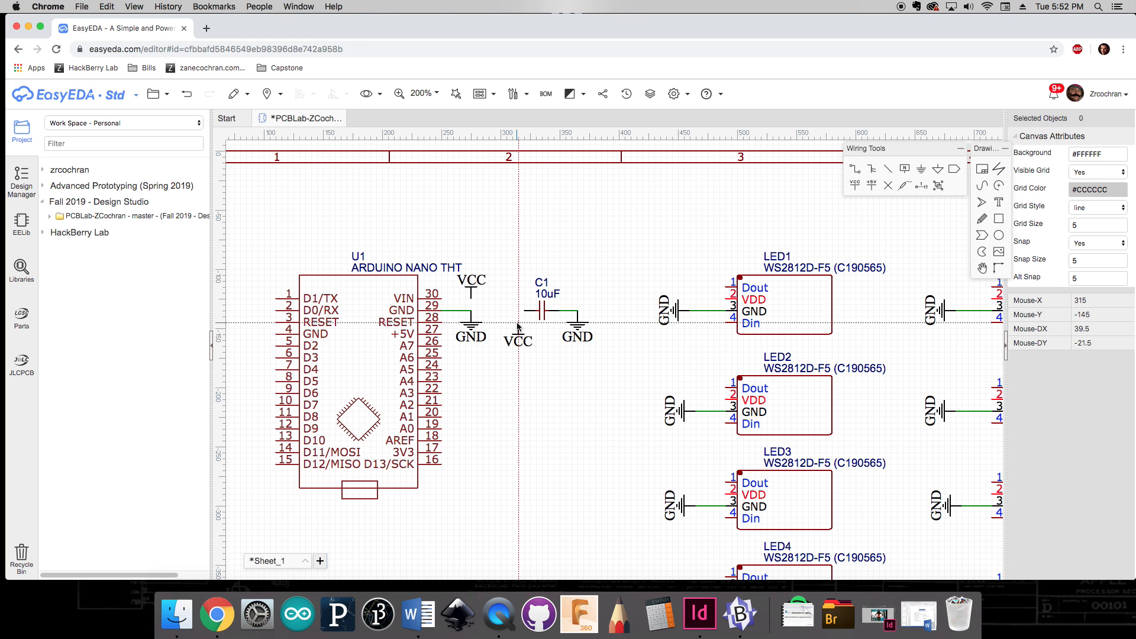
left_click(525, 335)
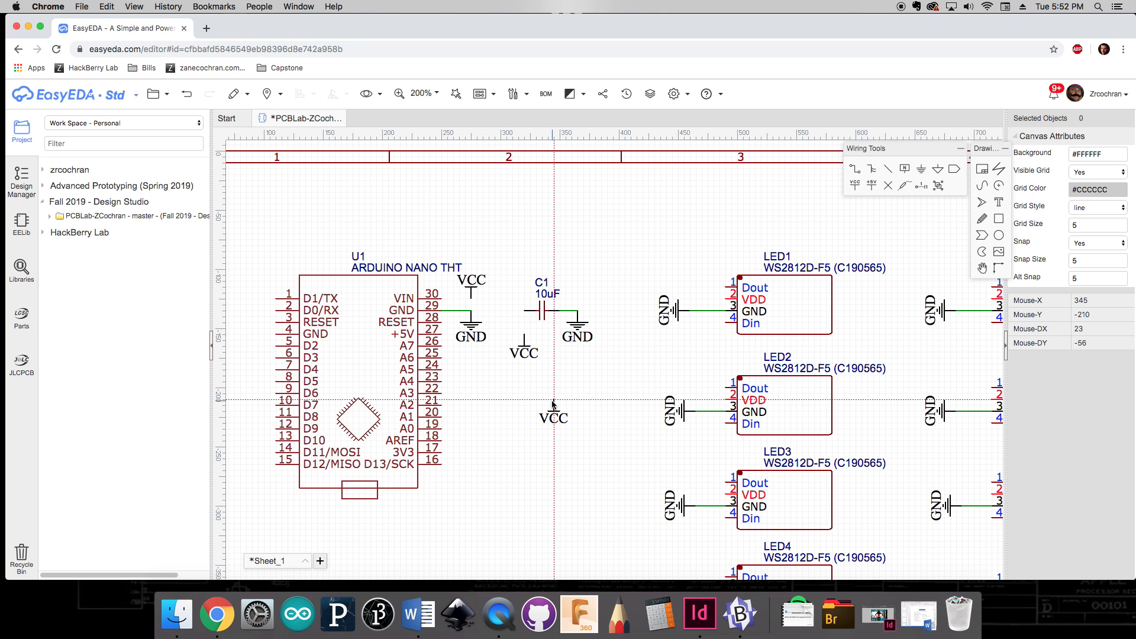
Step: Place rotated VCC net flags beside the right-hand pins of the three pushbuttons
scroll(523, 433, "down", 1)
right_click_drag(514, 440, 618, 259)
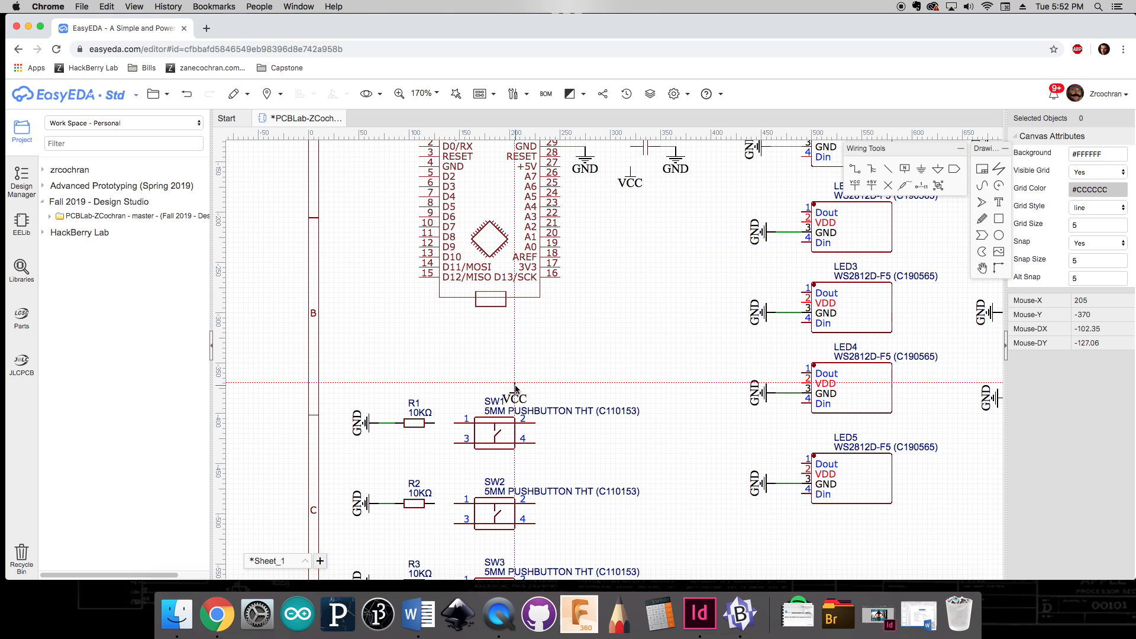
key("space")
left_click(554, 442)
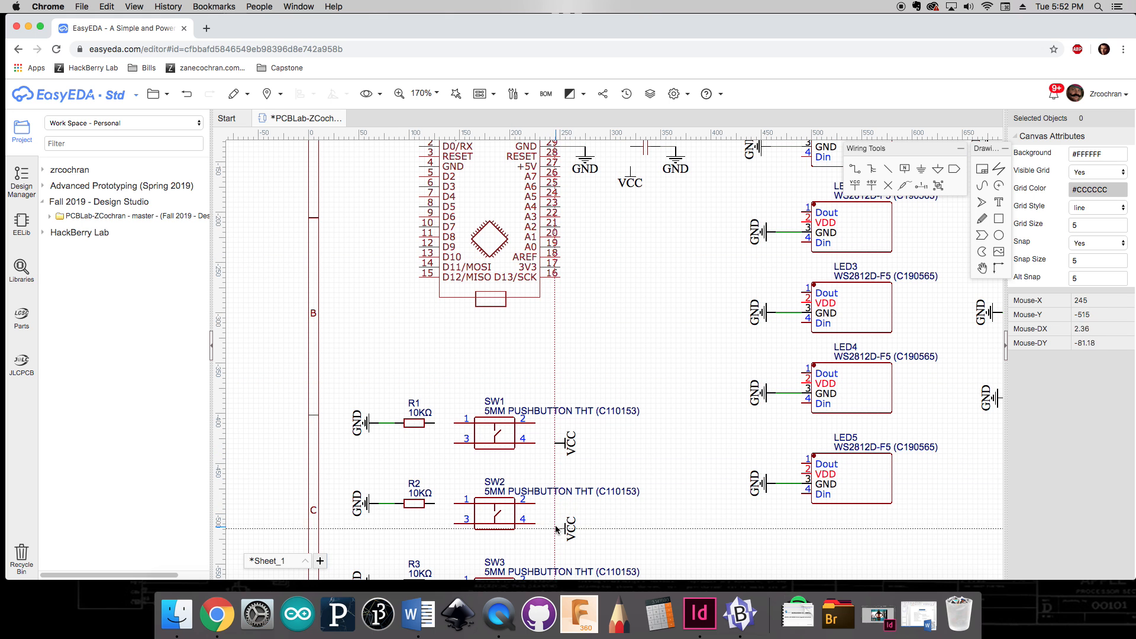
left_click(555, 524)
scroll(557, 520, "down", 3)
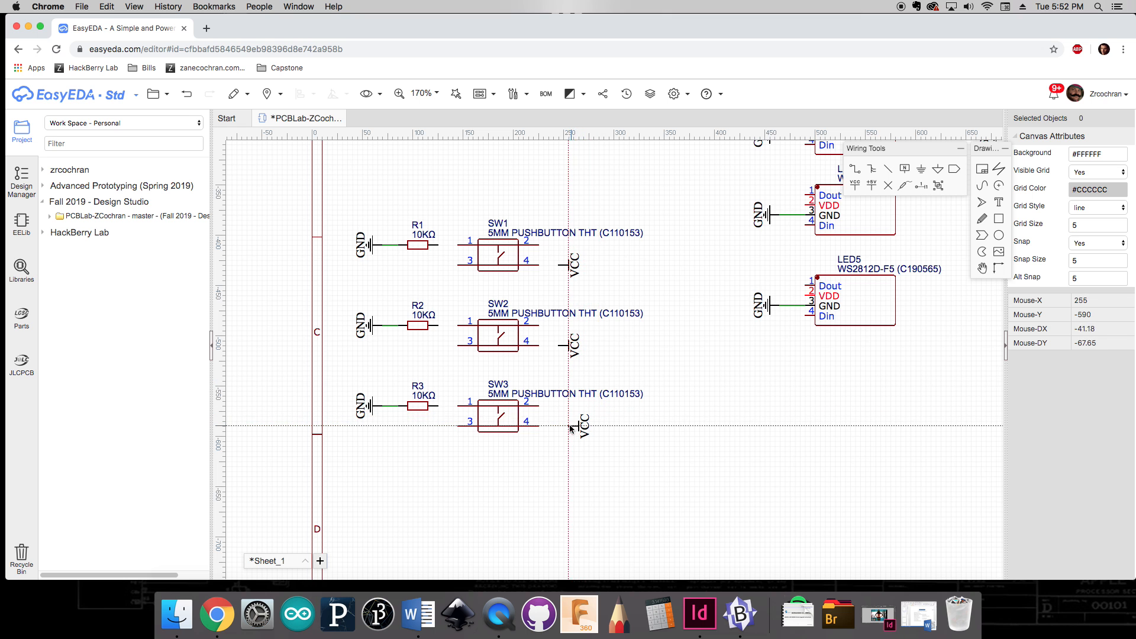
left_click(561, 426)
Step: Place rotated VCC net flags beside the VDD pins of LED5 up through LED1
scroll(727, 389, "up", 3)
scroll(727, 389, "right", 2)
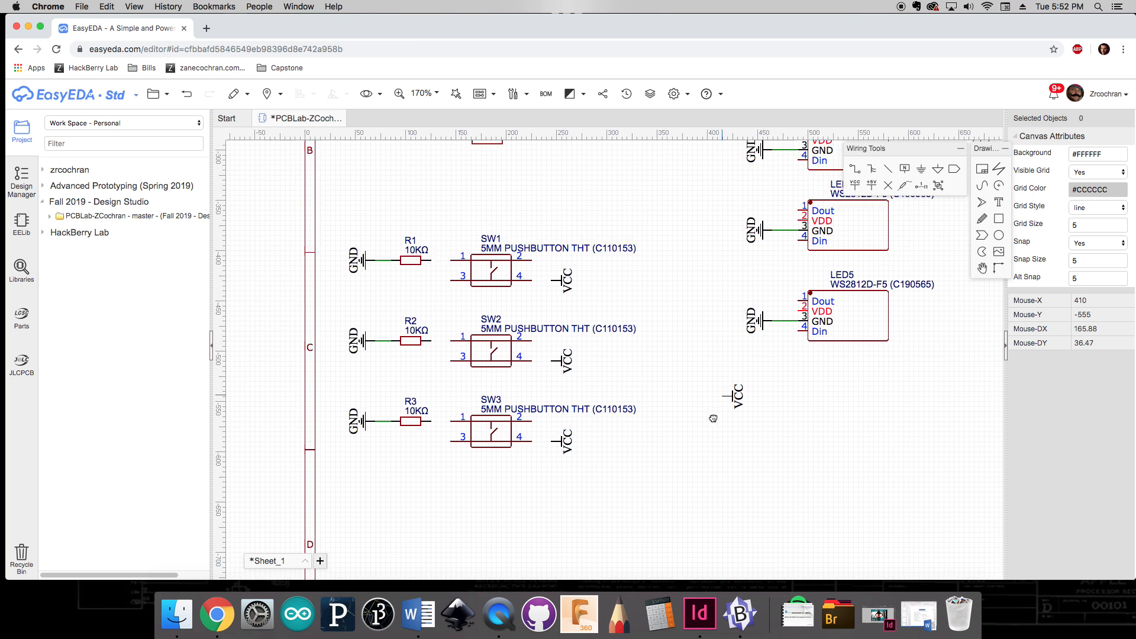
key("space")
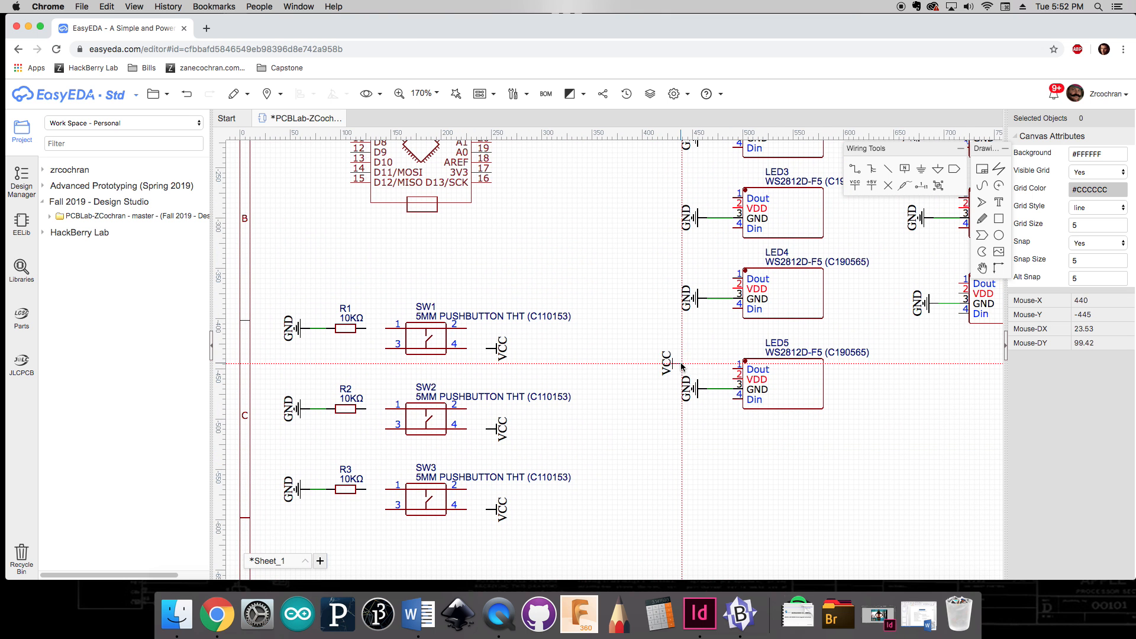
key("space")
key("space")
key("space")
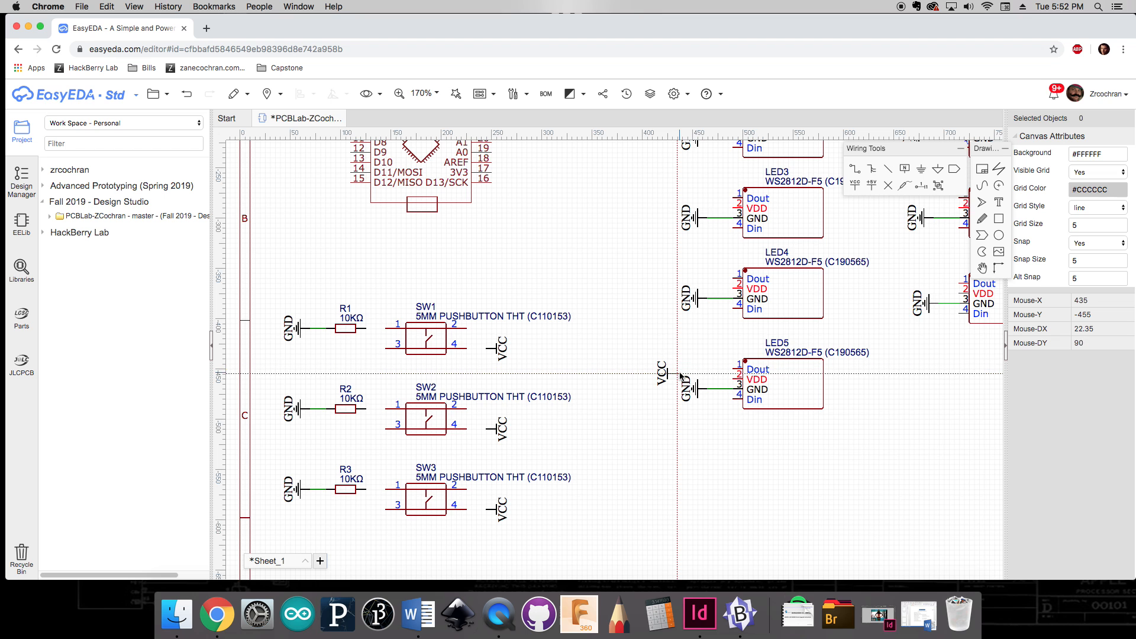
key("space")
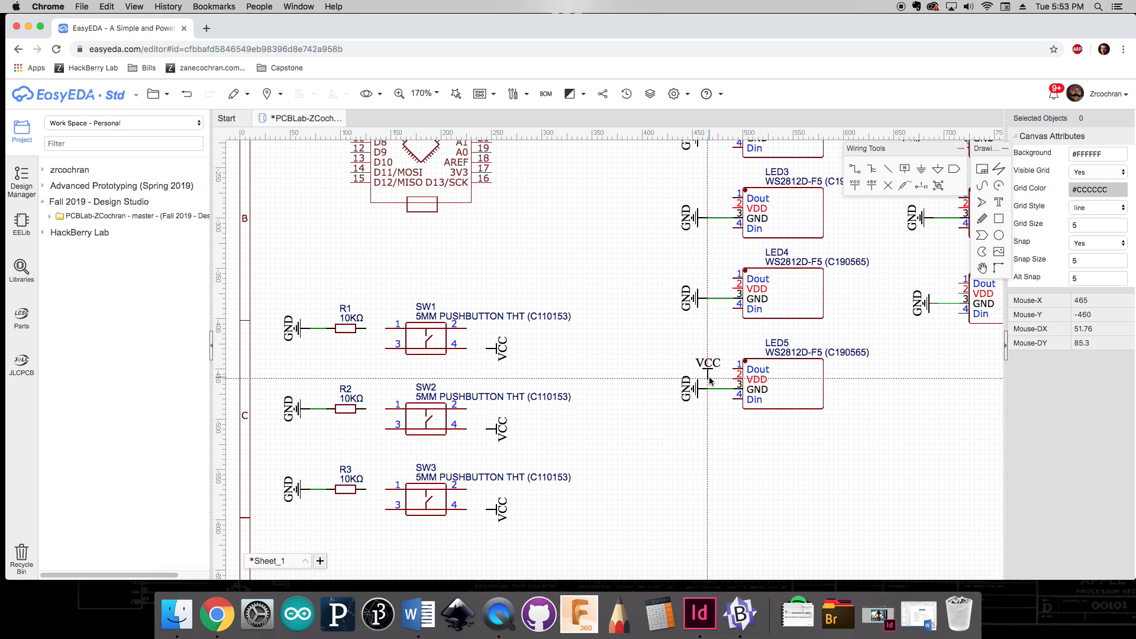
left_click(710, 380)
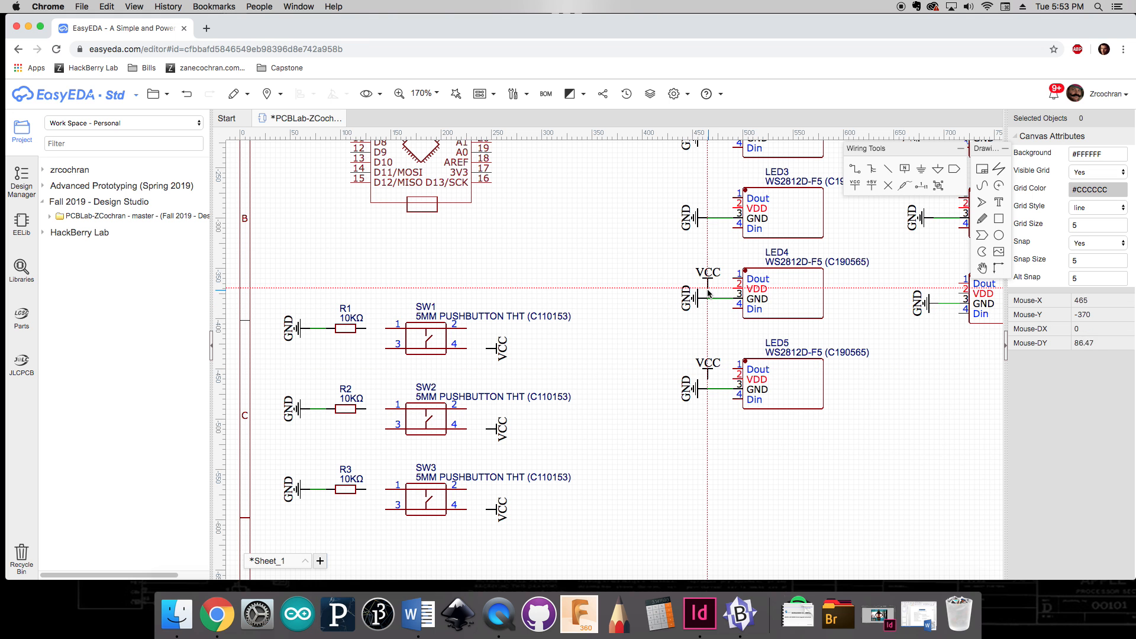
left_click(709, 291)
scroll(708, 296, "up", 3)
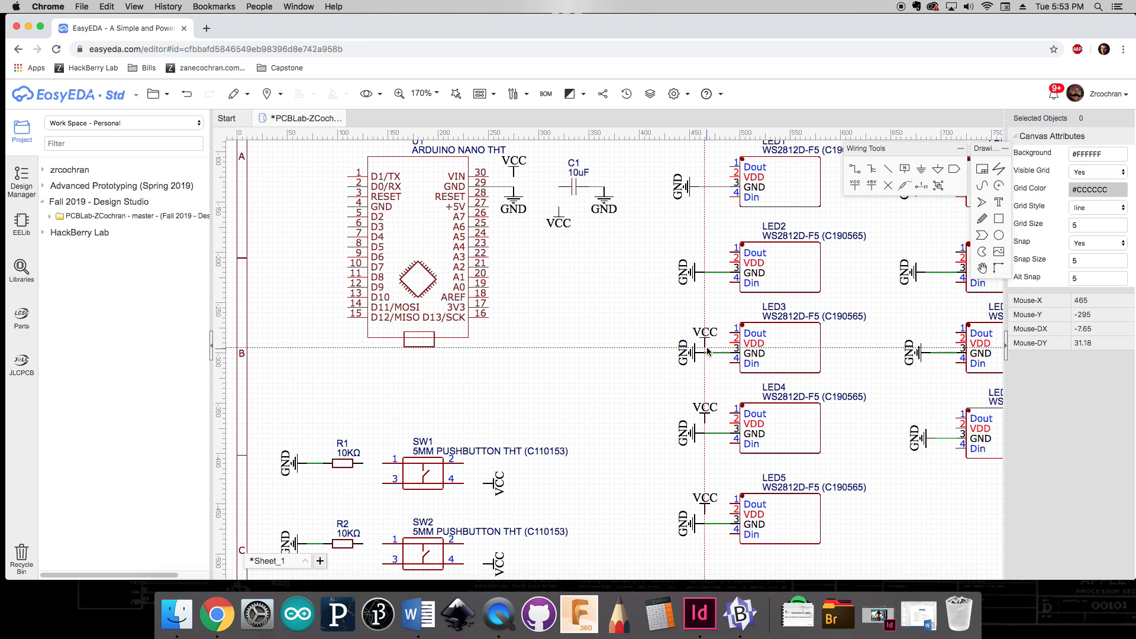
left_click(707, 348)
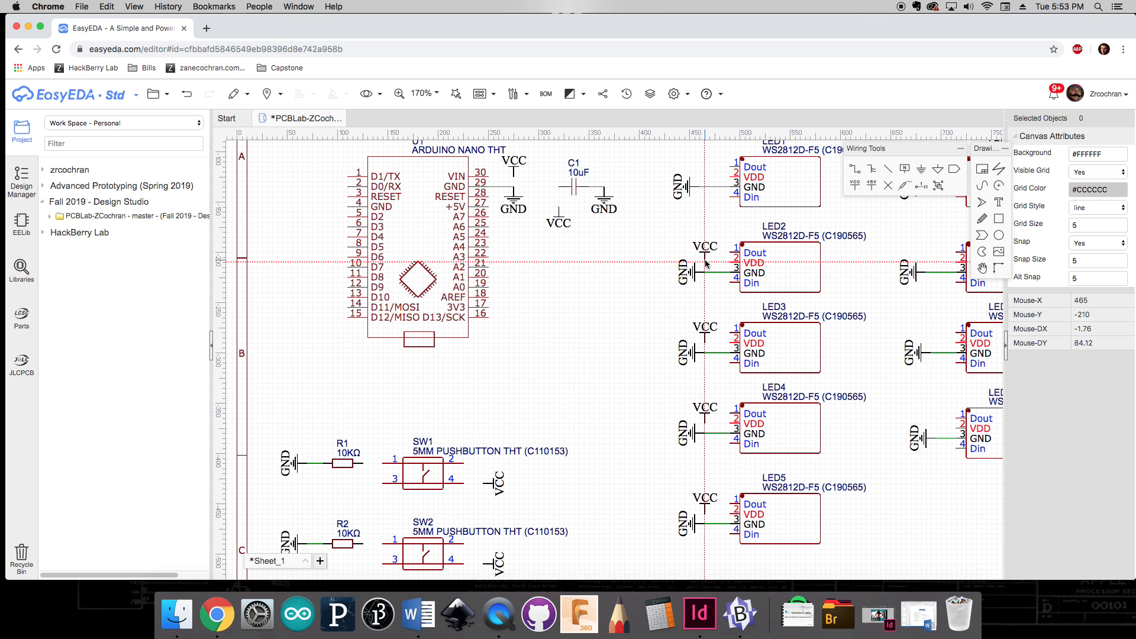
left_click(705, 261)
left_click(700, 177)
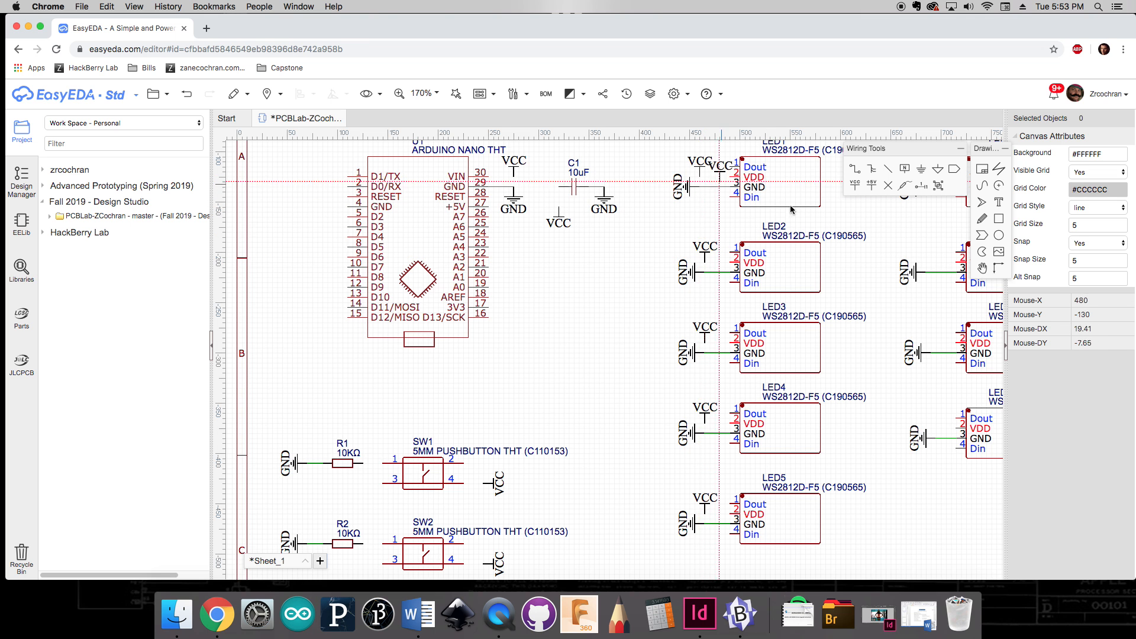
Step: Place VCC net flags beside the VDD pins of LED6 through LED9
scroll(791, 208, "right", 5)
scroll(791, 209, "up", 2)
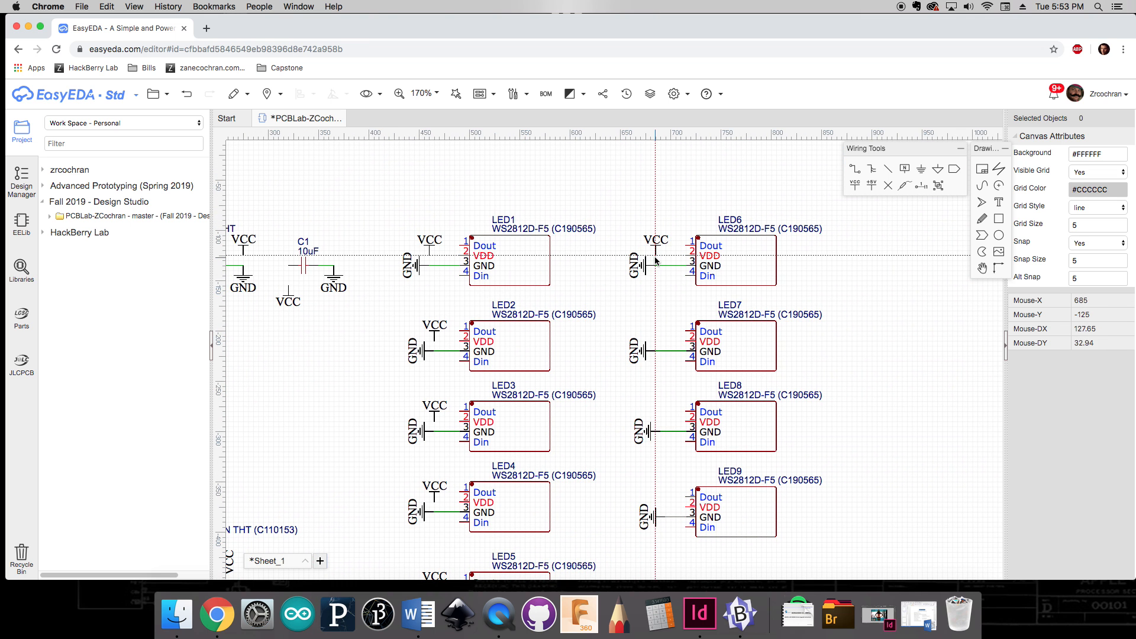
left_click(655, 259)
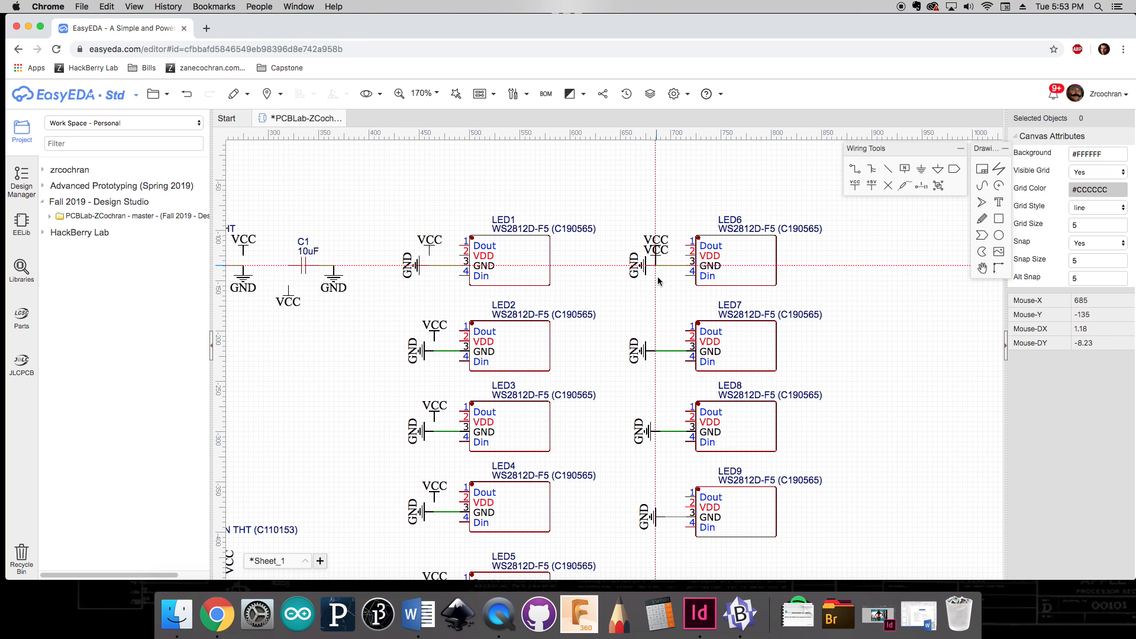
left_click(660, 350)
key("Escape")
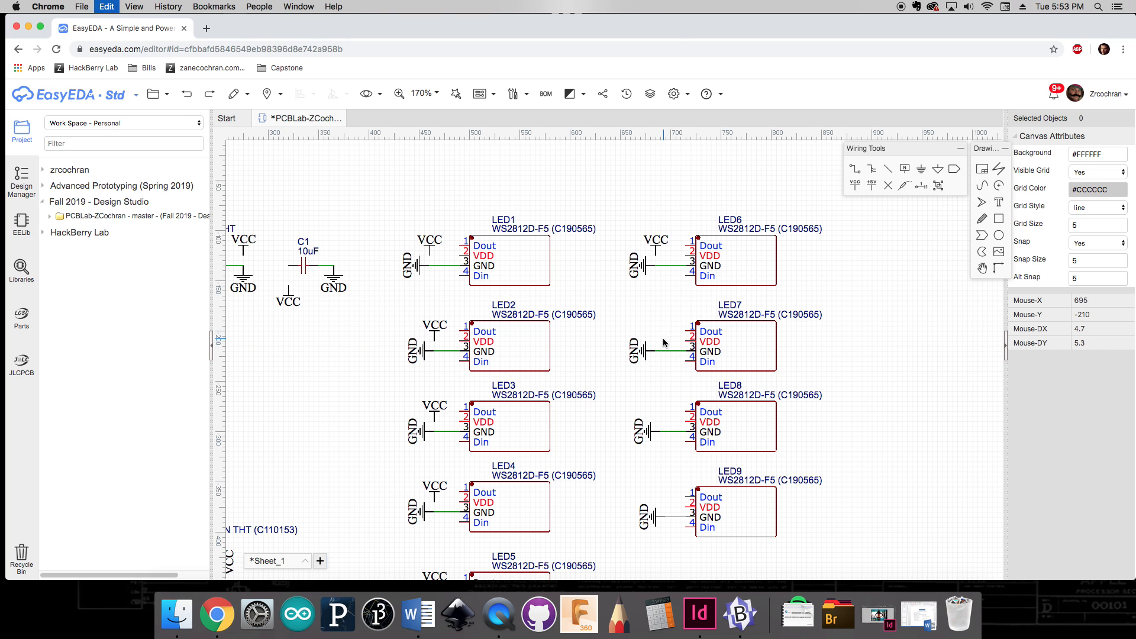
left_click(852, 187)
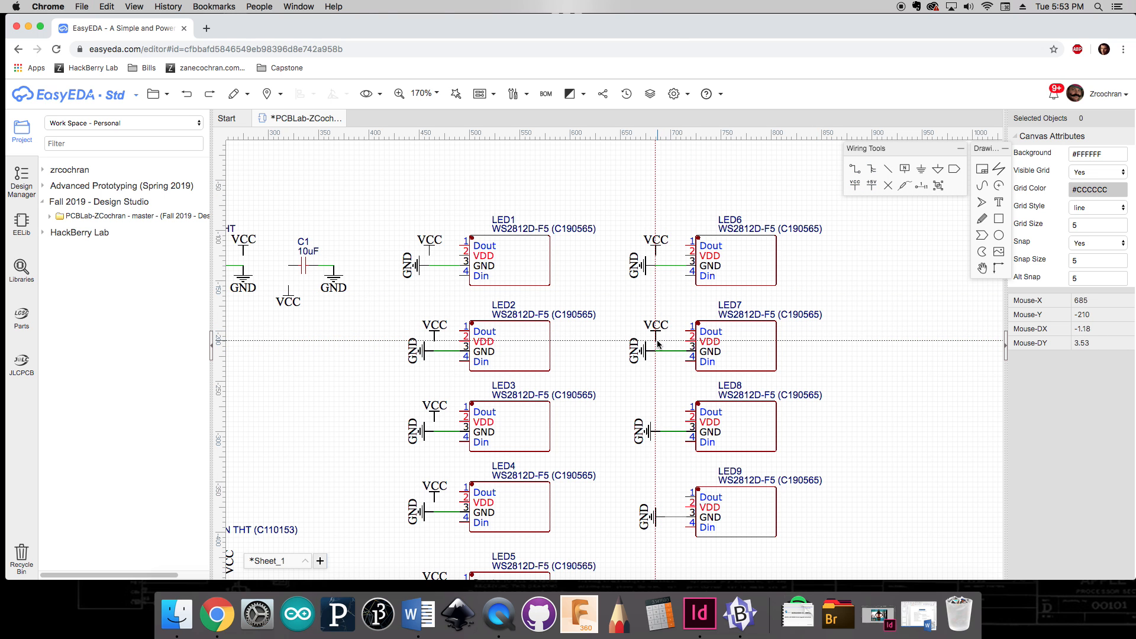
left_click(658, 345)
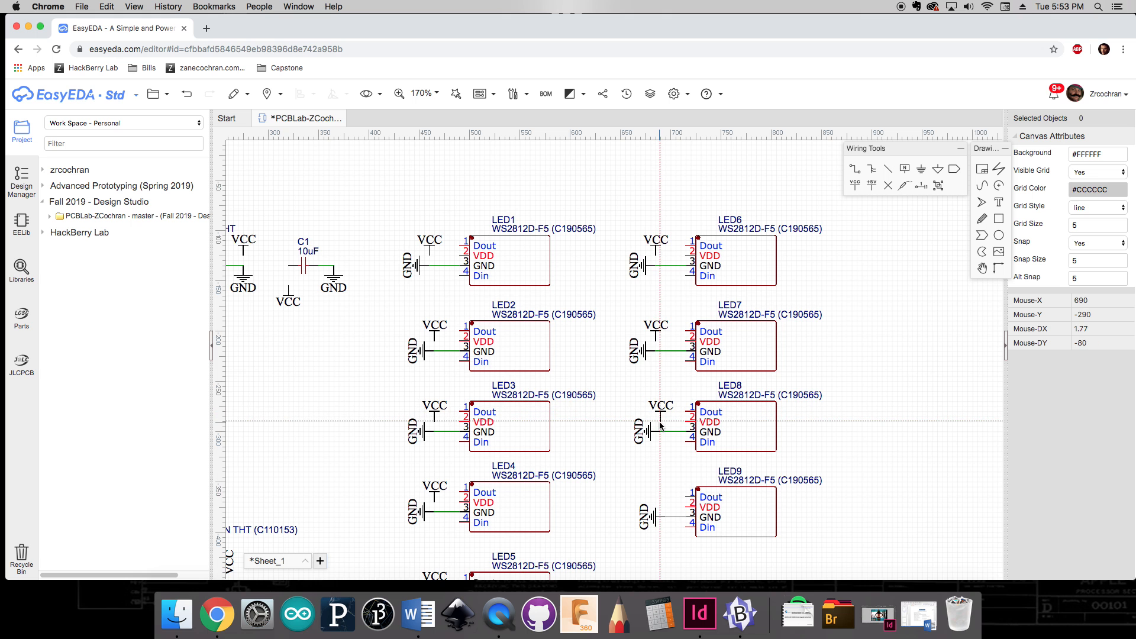
left_click(660, 425)
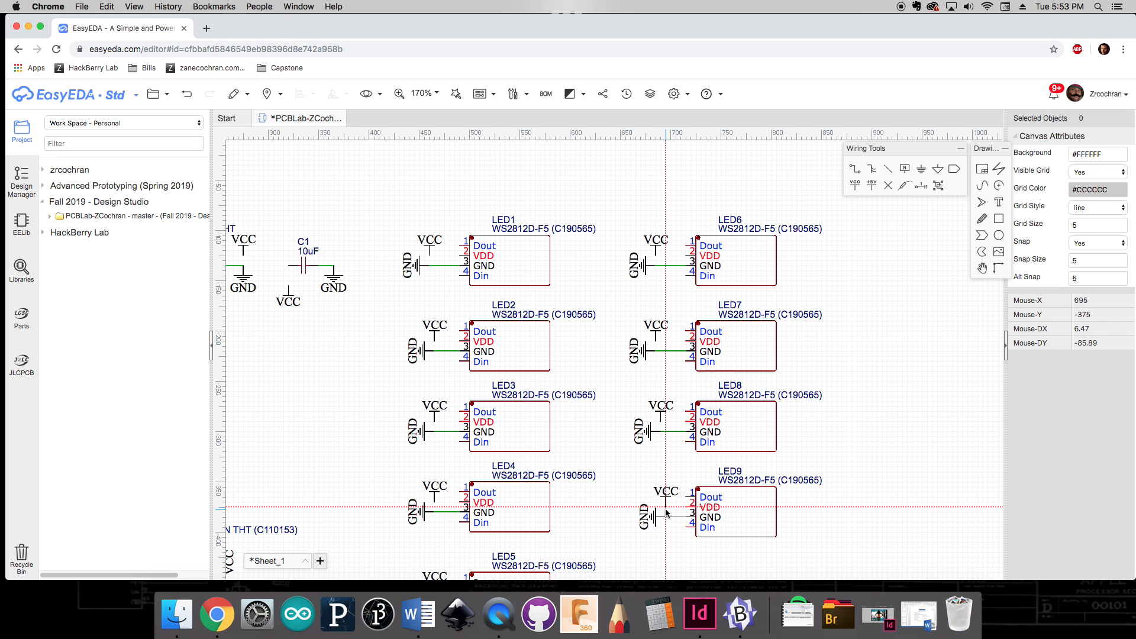
left_click(665, 509)
key("Escape")
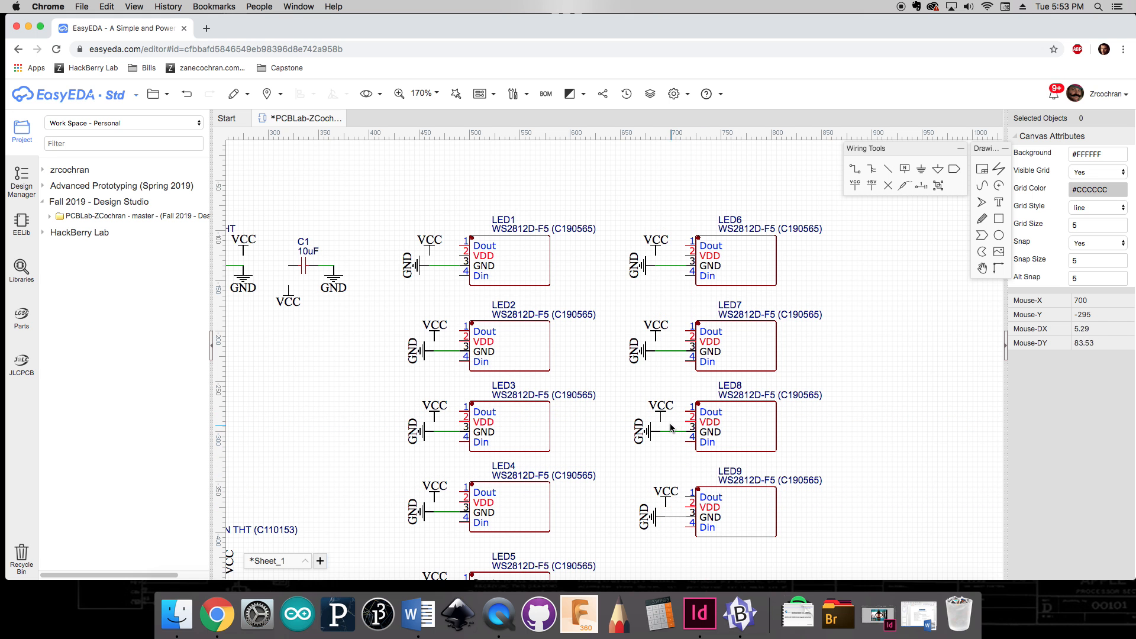
Step: Wire the Arduino Nano's VIN pin and the capacitor's left lead to their VCC flags
right_click_drag(594, 455, 682, 369)
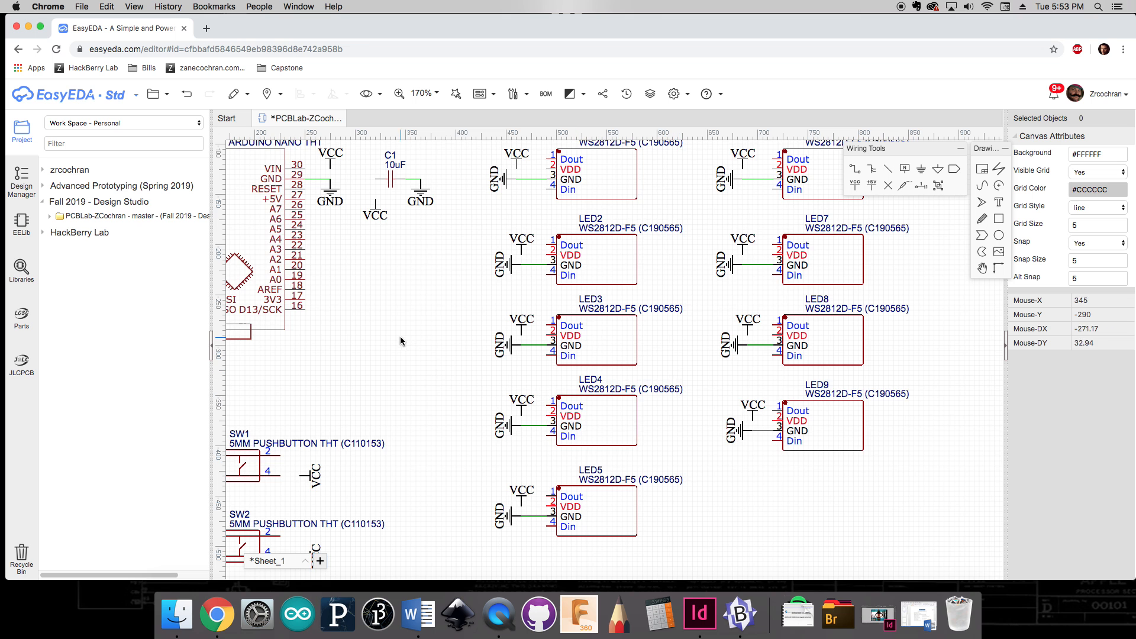
right_click_drag(399, 341, 542, 419)
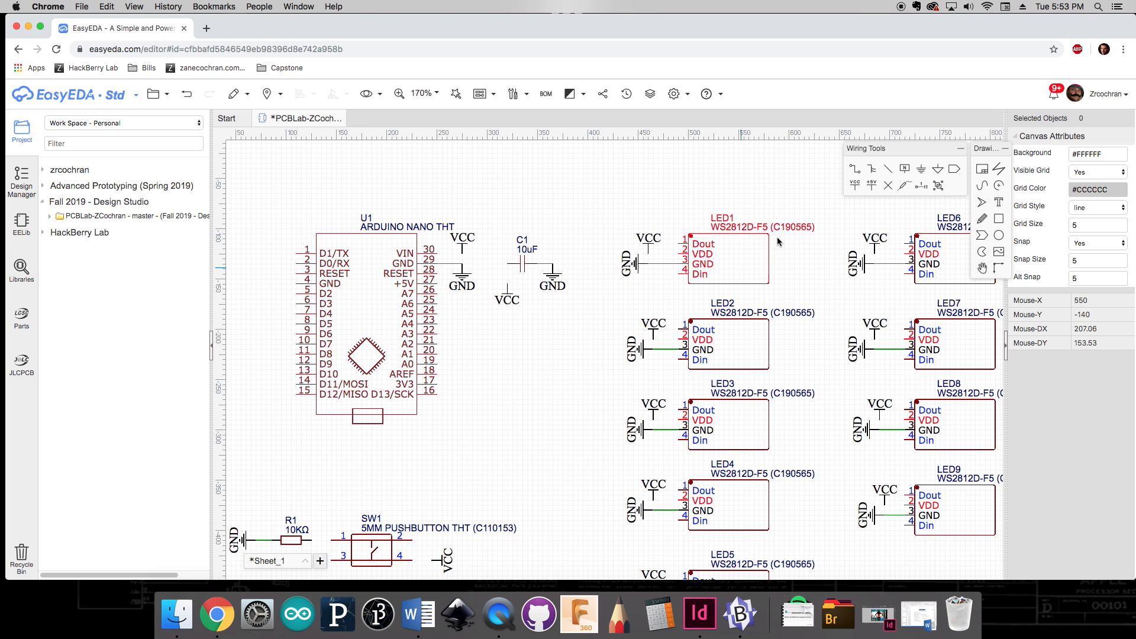
left_click(855, 171)
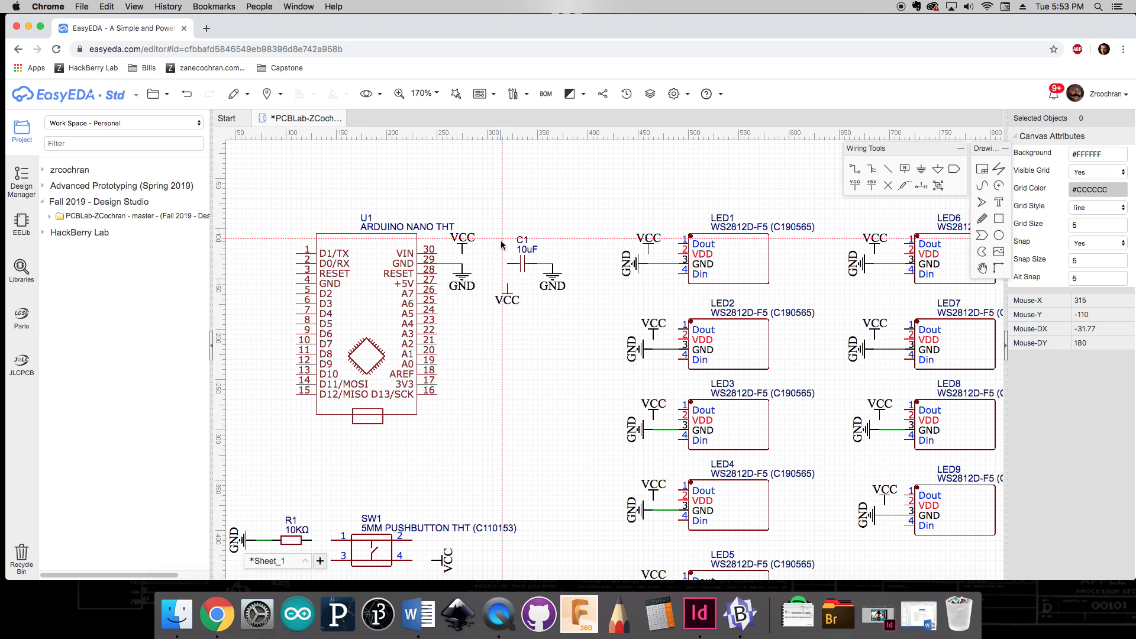
left_click(462, 253)
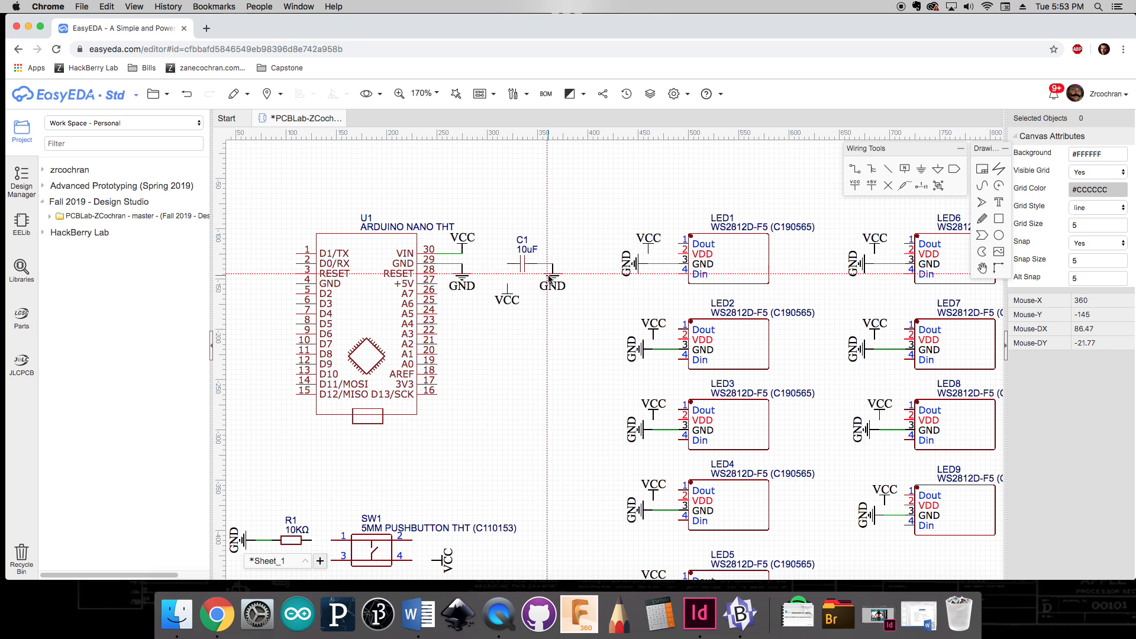
left_click(507, 264)
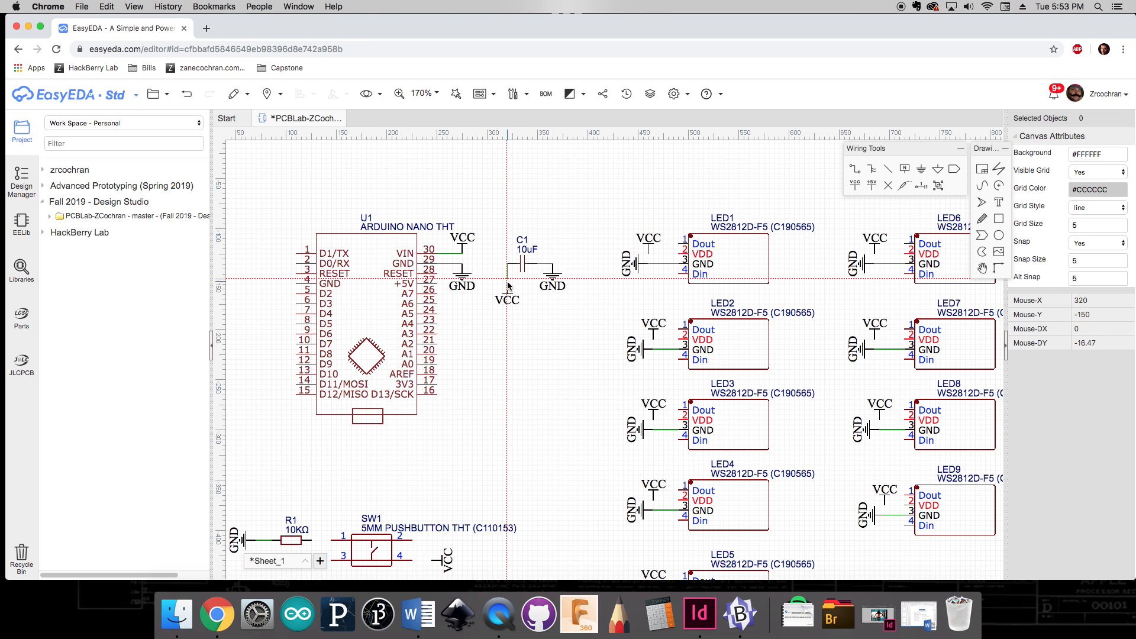
left_click(508, 284)
Step: Wire the right-hand pins of the three pushbuttons to their adjacent VCC flags
right_click_drag(482, 429, 545, 195)
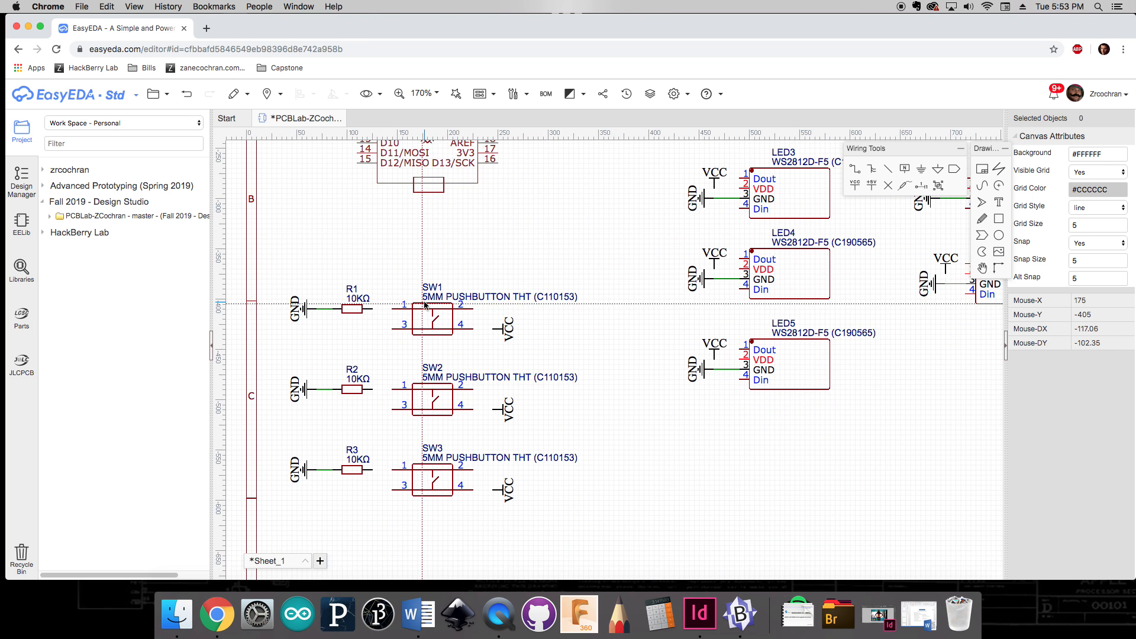
left_click(474, 329)
left_click(492, 329)
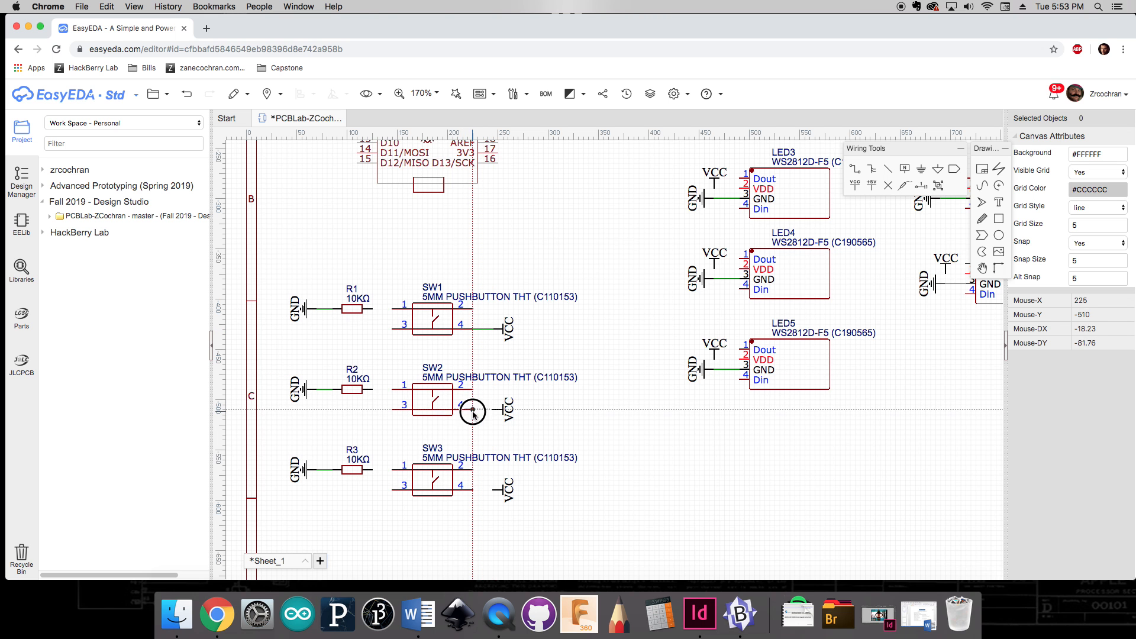
left_click(474, 409)
left_click(492, 409)
left_click(473, 490)
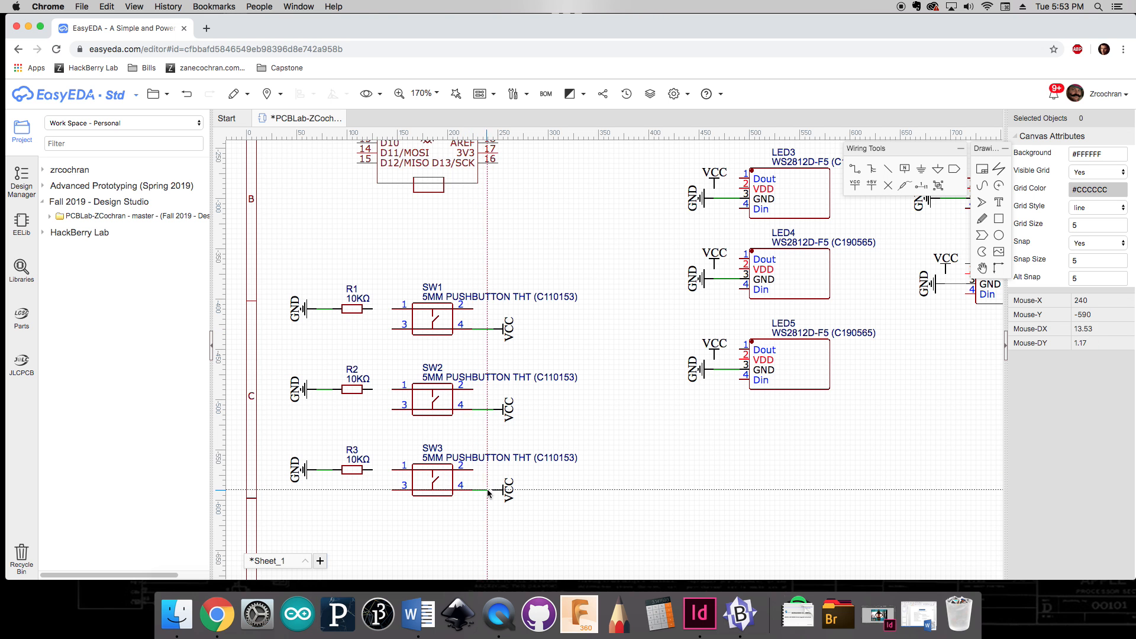
left_click(492, 490)
key("Escape")
Step: Wire the VDD pins of LED5, LED4 and LED3 to their adjacent VCC flags
right_click_drag(689, 443, 521, 512)
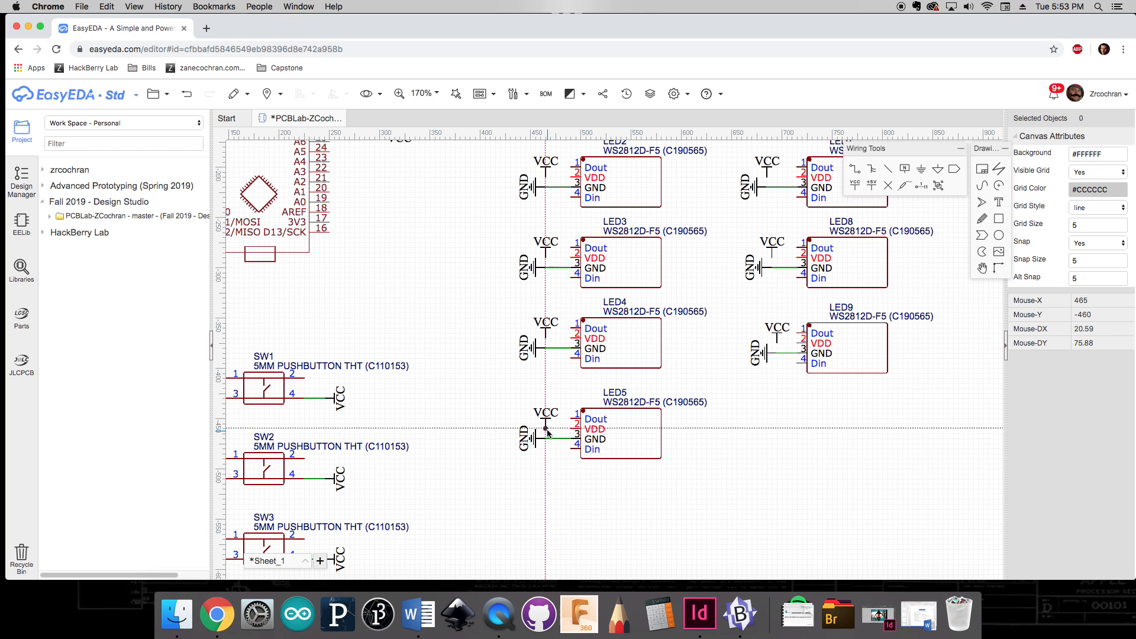
left_click(546, 429)
left_click(572, 426)
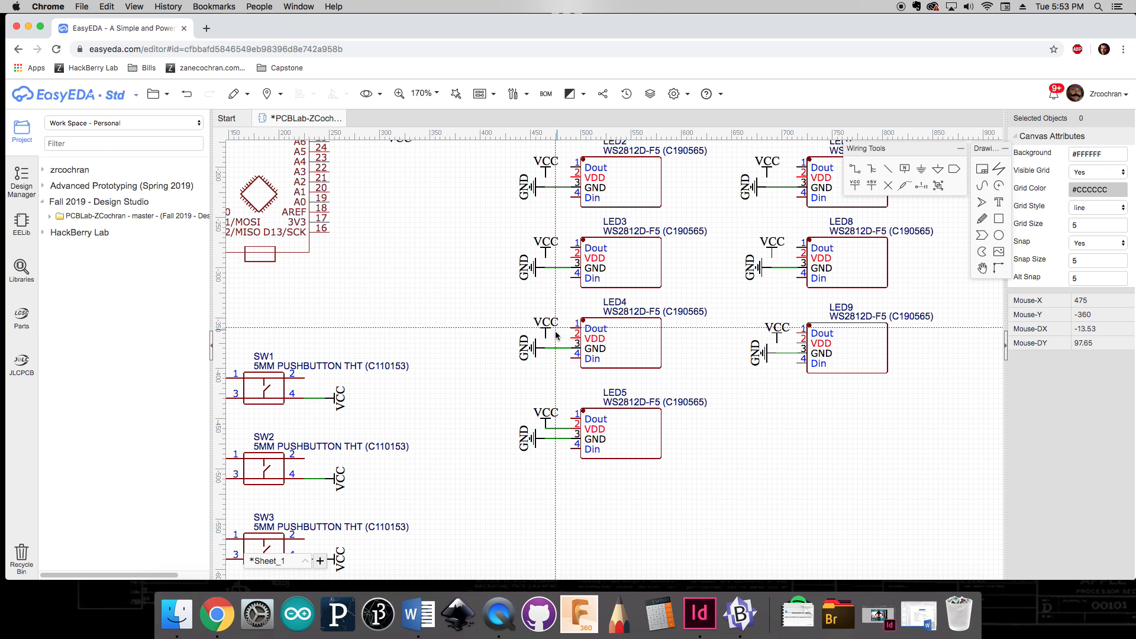
left_click(546, 338)
left_click(572, 339)
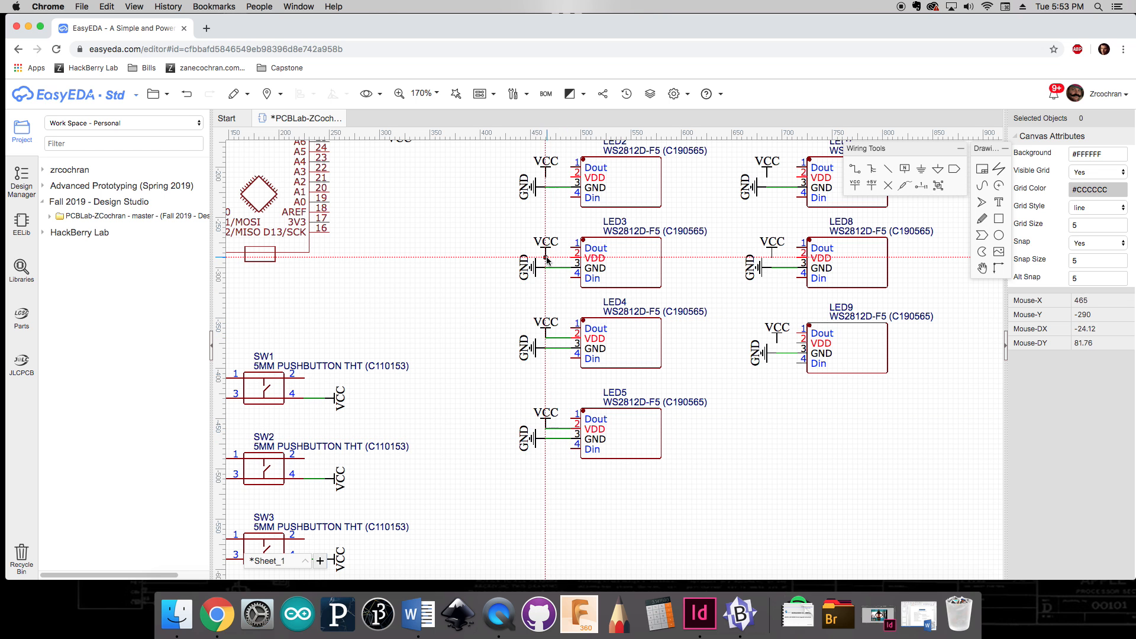
left_click(546, 258)
left_click(571, 259)
Step: Wire the VDD pins of LED2 and LED1 to their adjacent VCC flags
right_click_drag(571, 216, 547, 397)
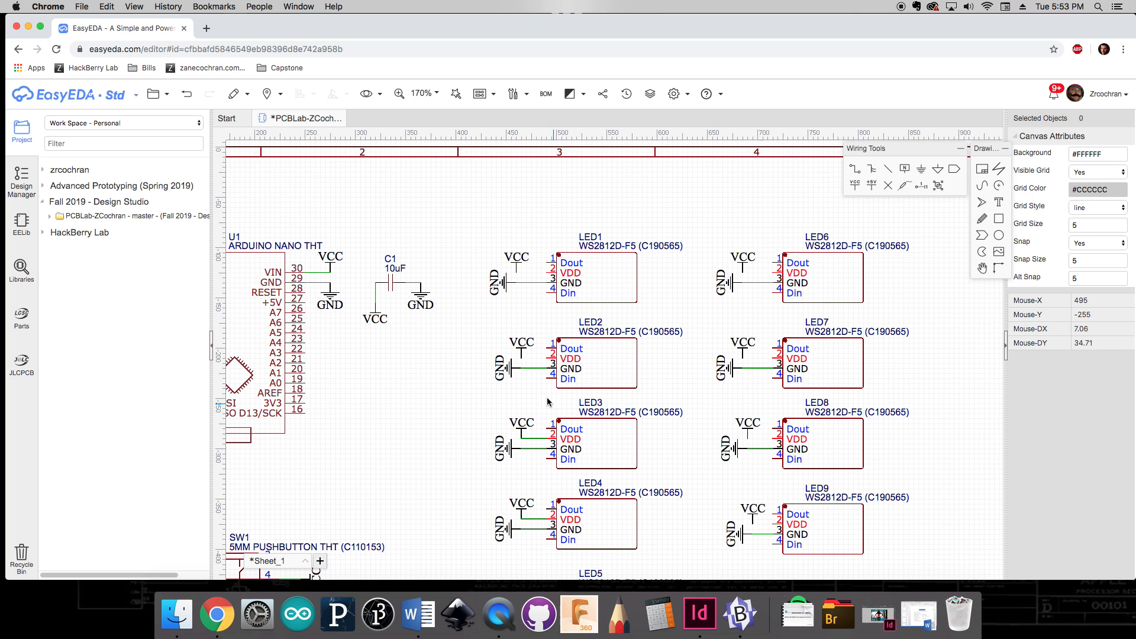
left_click(522, 358)
left_click(550, 359)
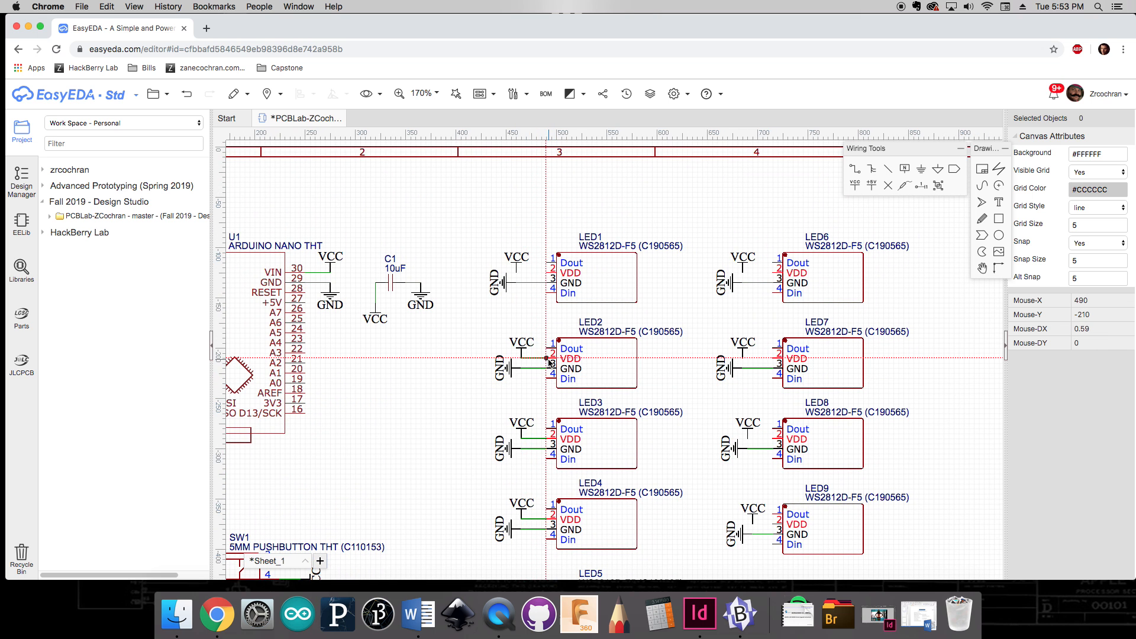
left_click(517, 273)
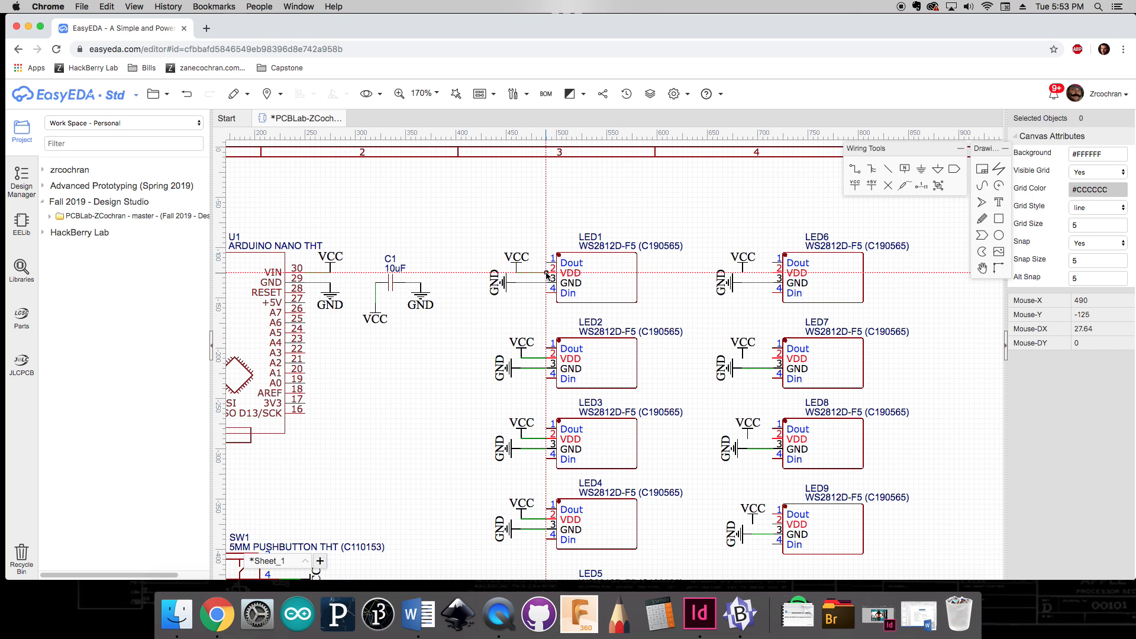
left_click(551, 273)
Step: Wire the VDD pins of LED6 through LED9 to their adjacent VCC flags
left_click(743, 273)
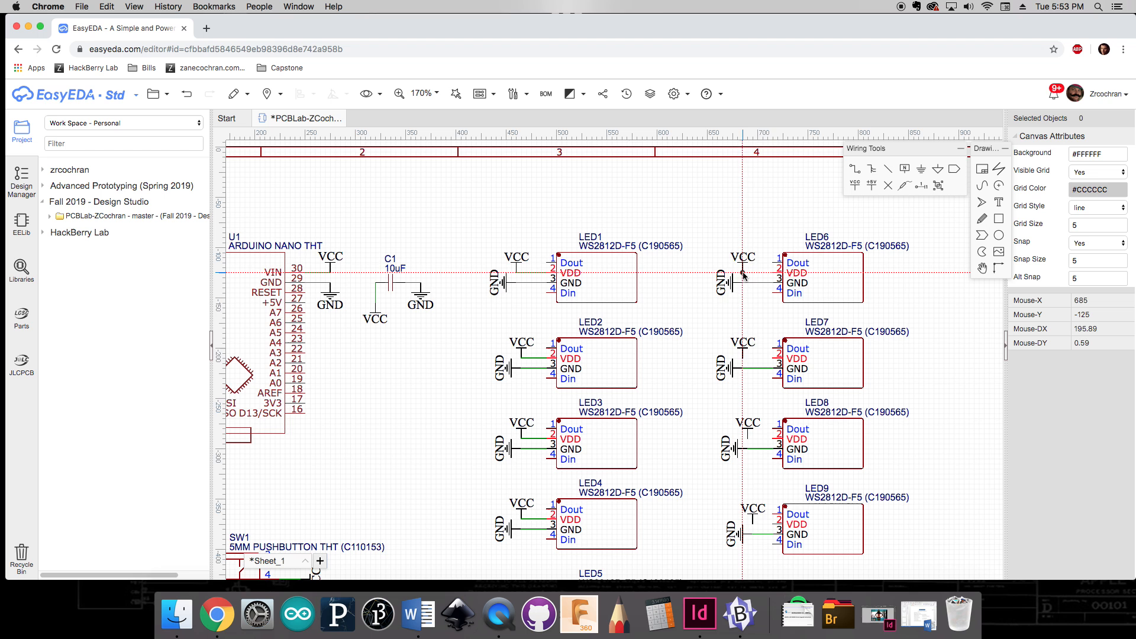
left_click(778, 273)
left_click(744, 358)
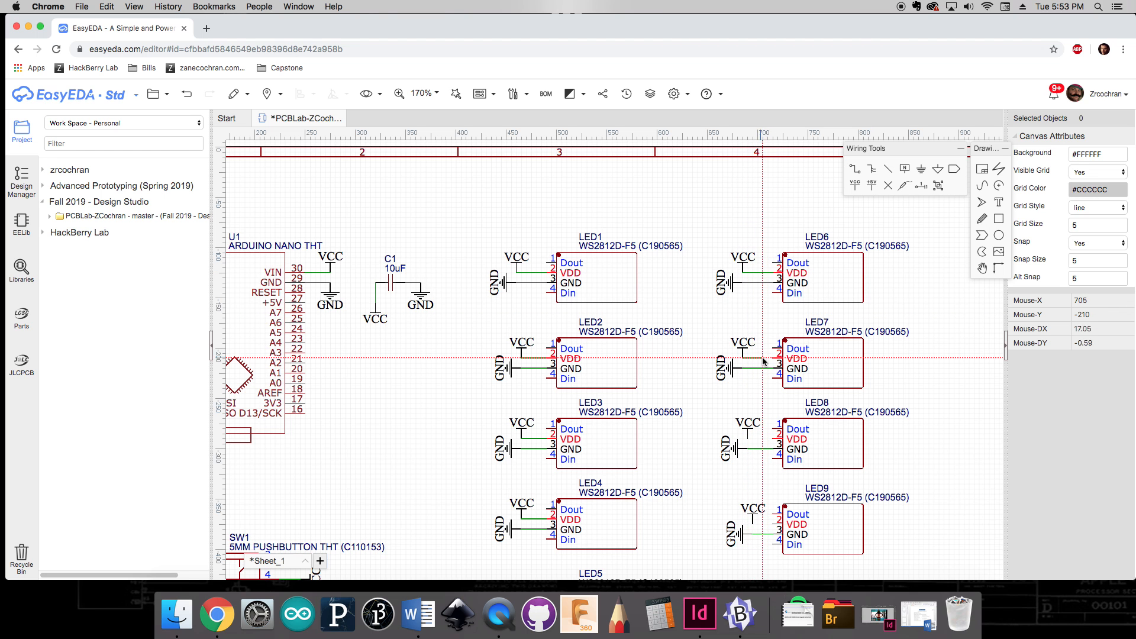
left_click(777, 359)
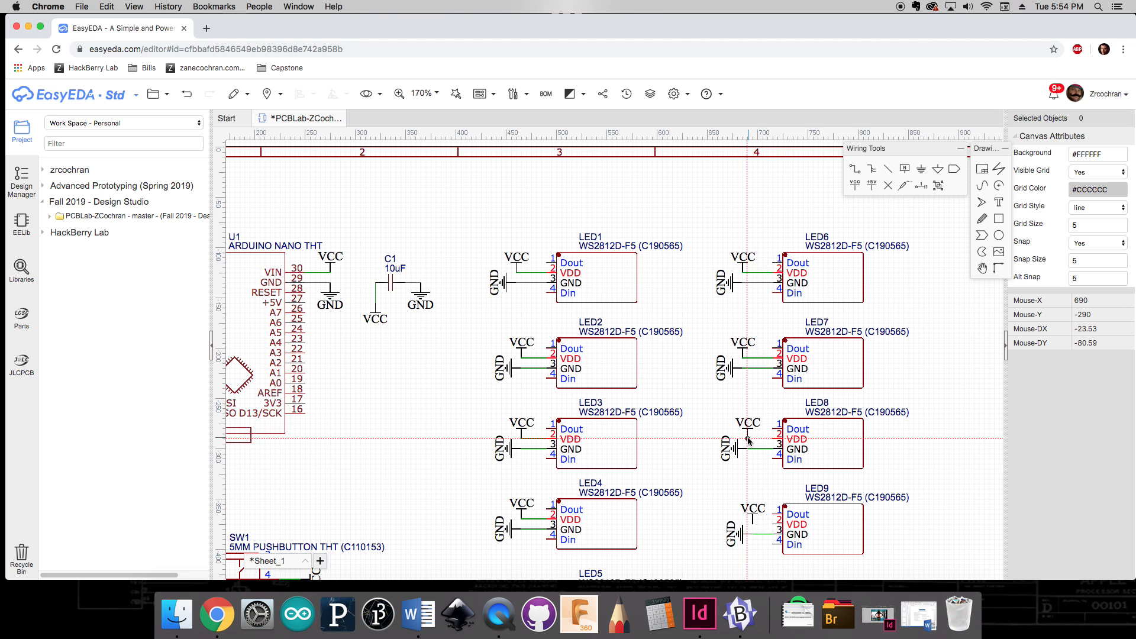
left_click(749, 439)
left_click(773, 439)
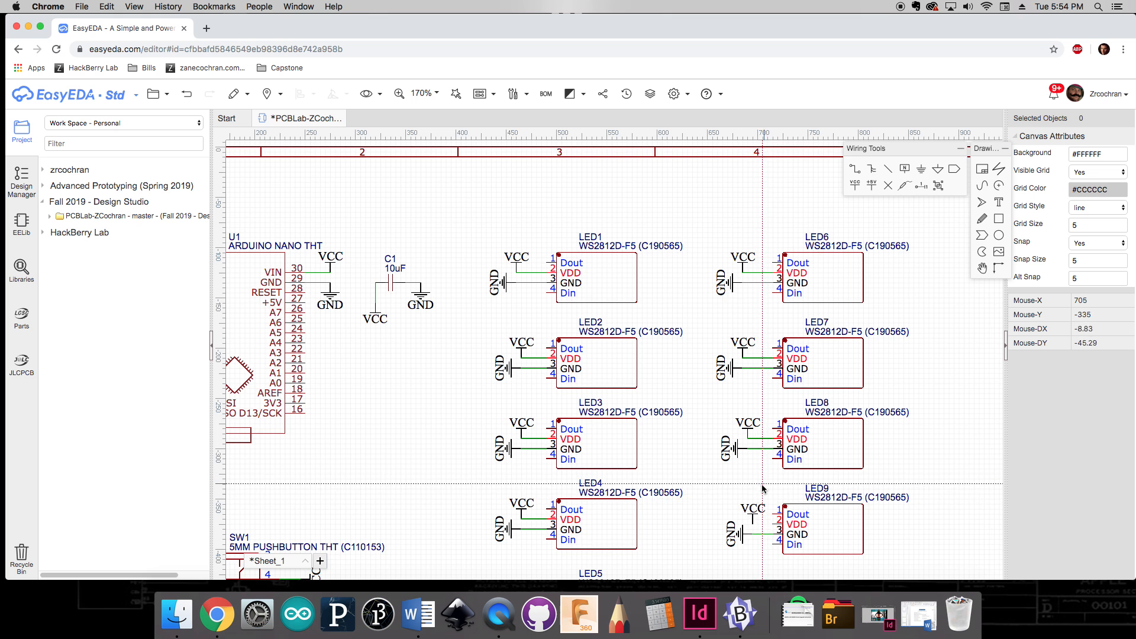
scroll(764, 426, "down", 3)
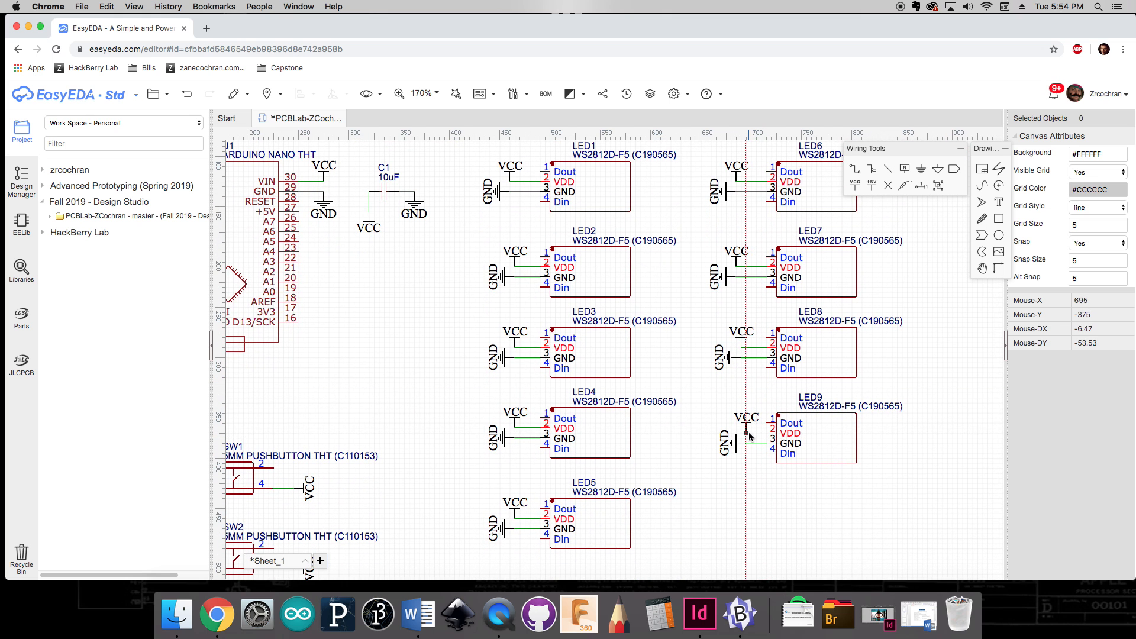
left_click(746, 432)
left_click(773, 434)
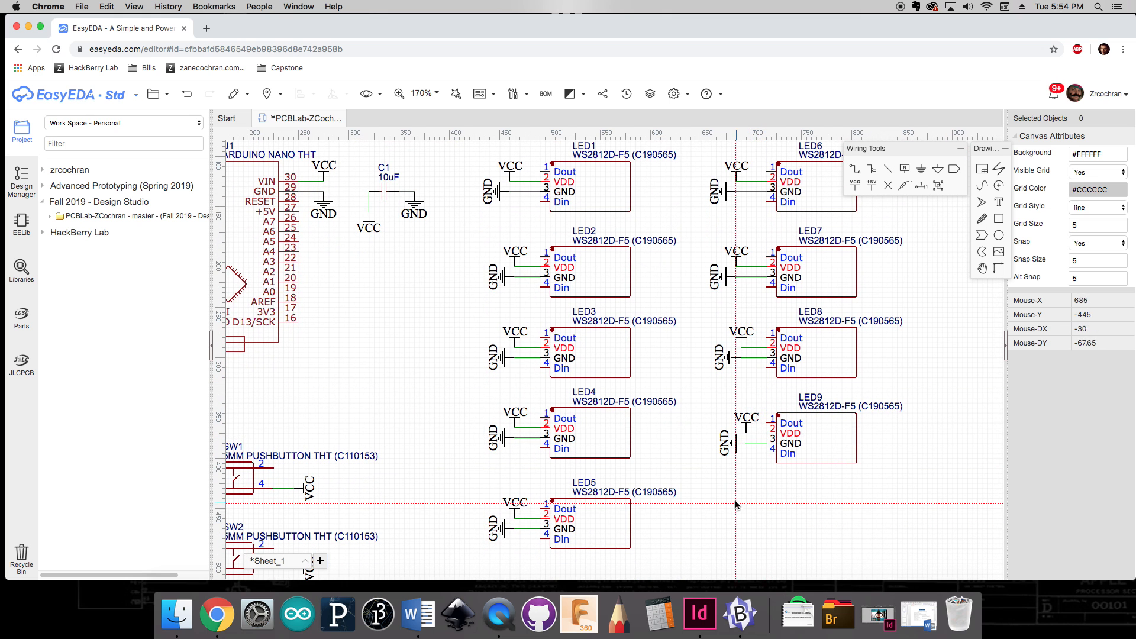
Step: Wire resistor R2 to pin 1 of pushbutton SW2
key("Escape")
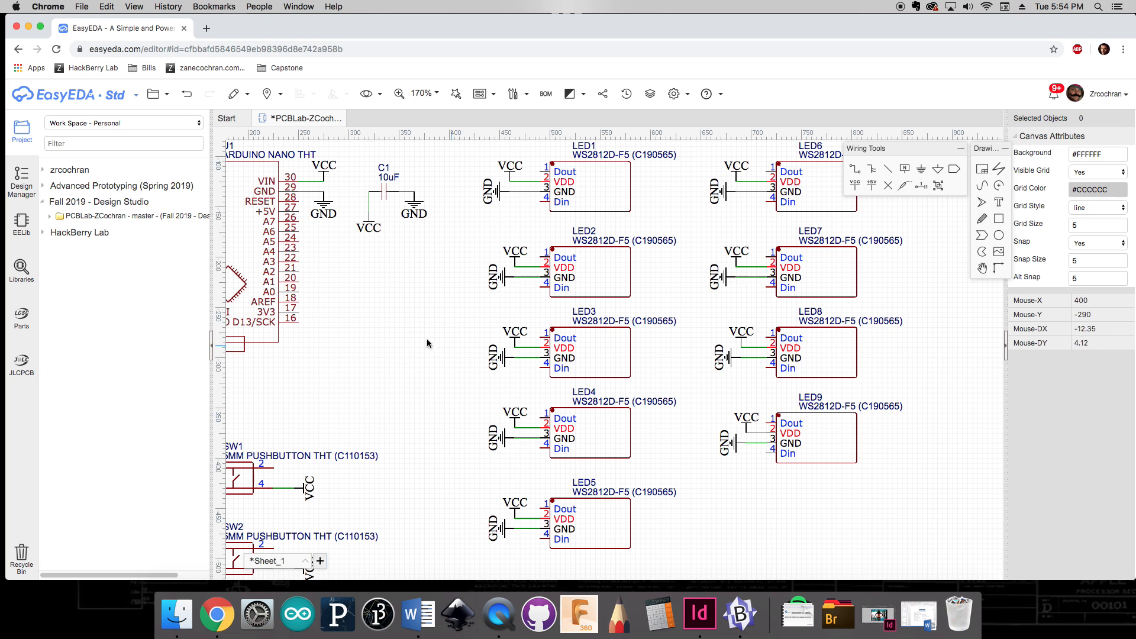
right_click_drag(429, 344, 641, 322)
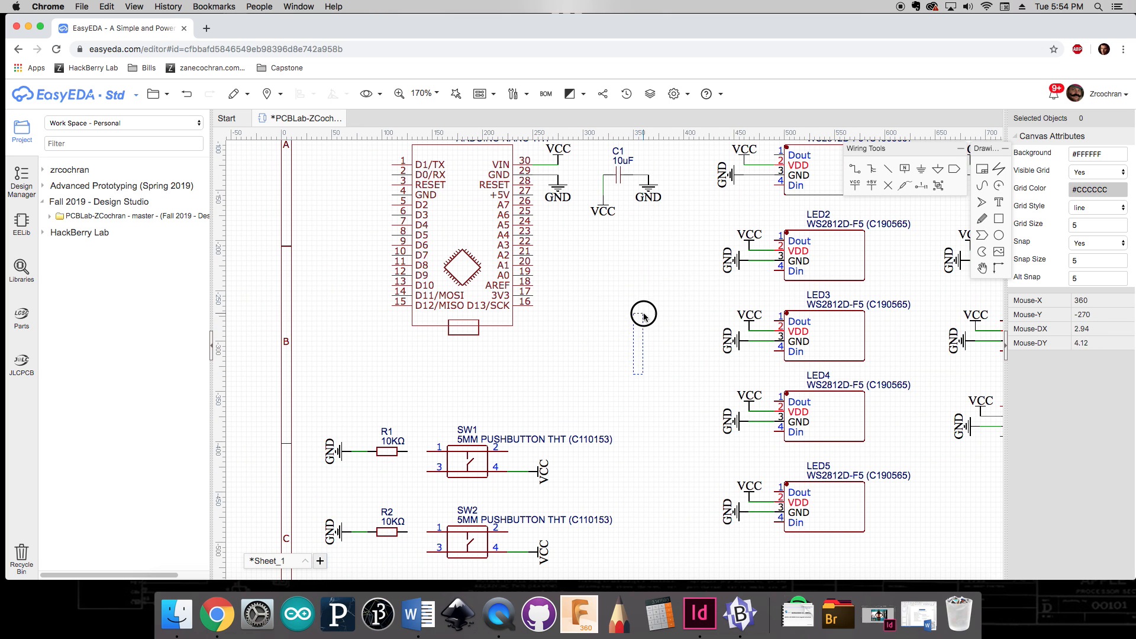
scroll(646, 334, "down", 2)
right_click_drag(654, 432, 716, 327)
right_click_drag(688, 366, 726, 356)
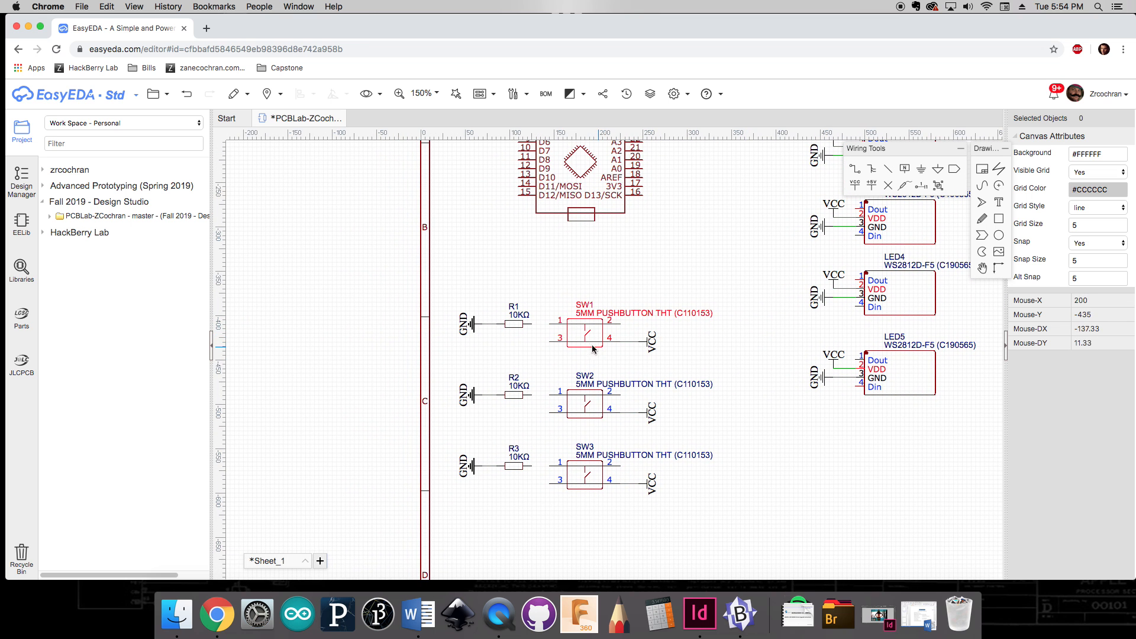
key("w")
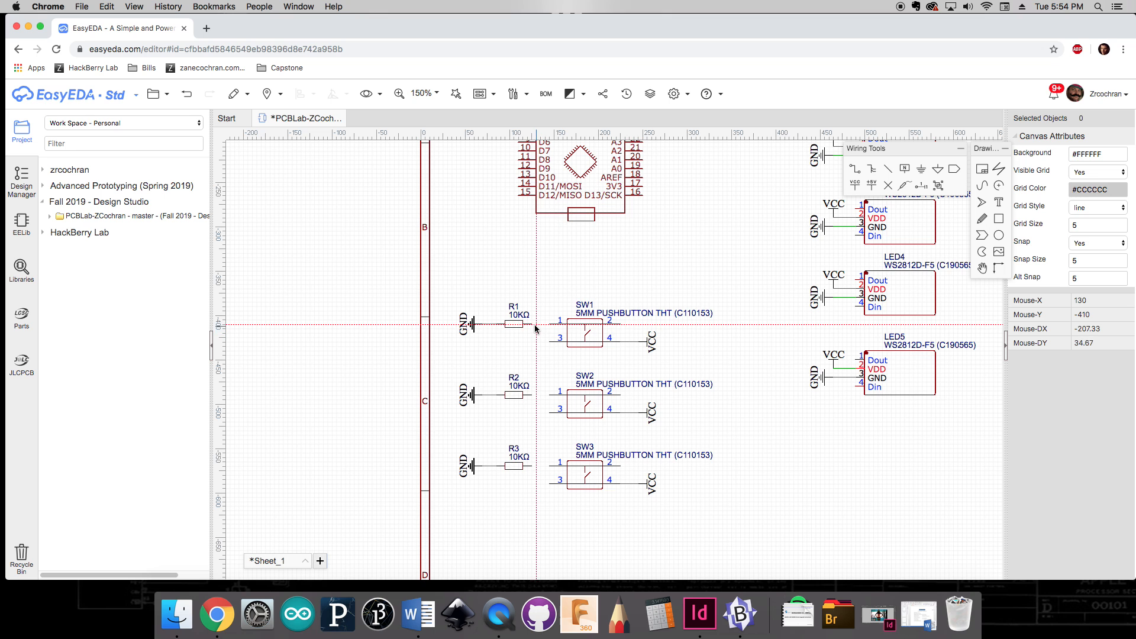
left_click(533, 396)
left_click(551, 396)
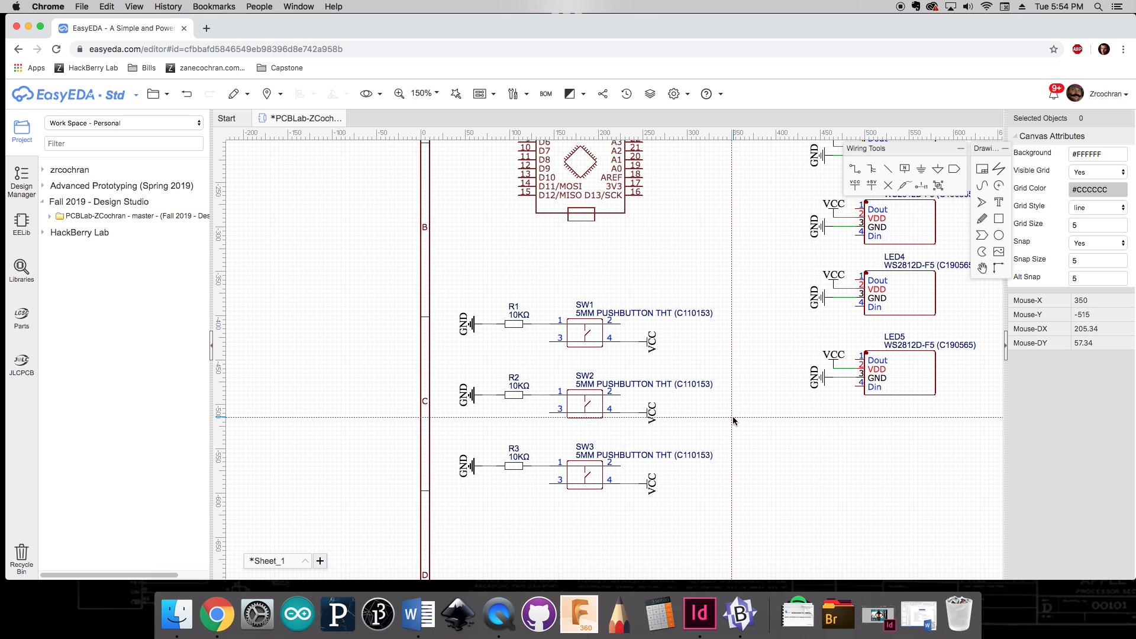
scroll(723, 254, "up", 3)
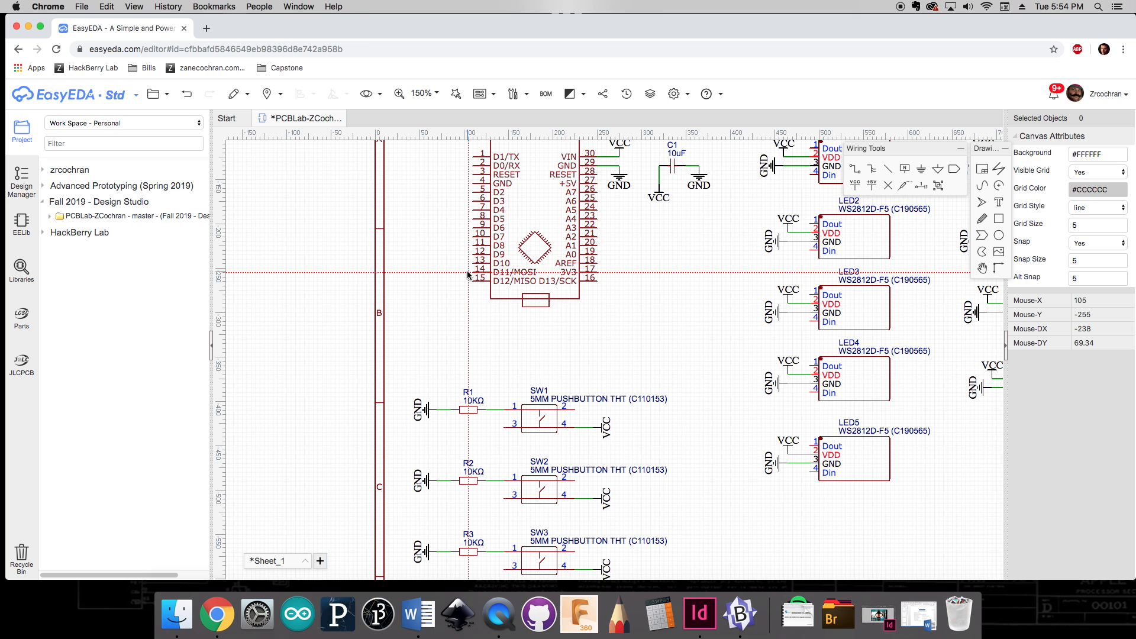
scroll(459, 309, "down", 2)
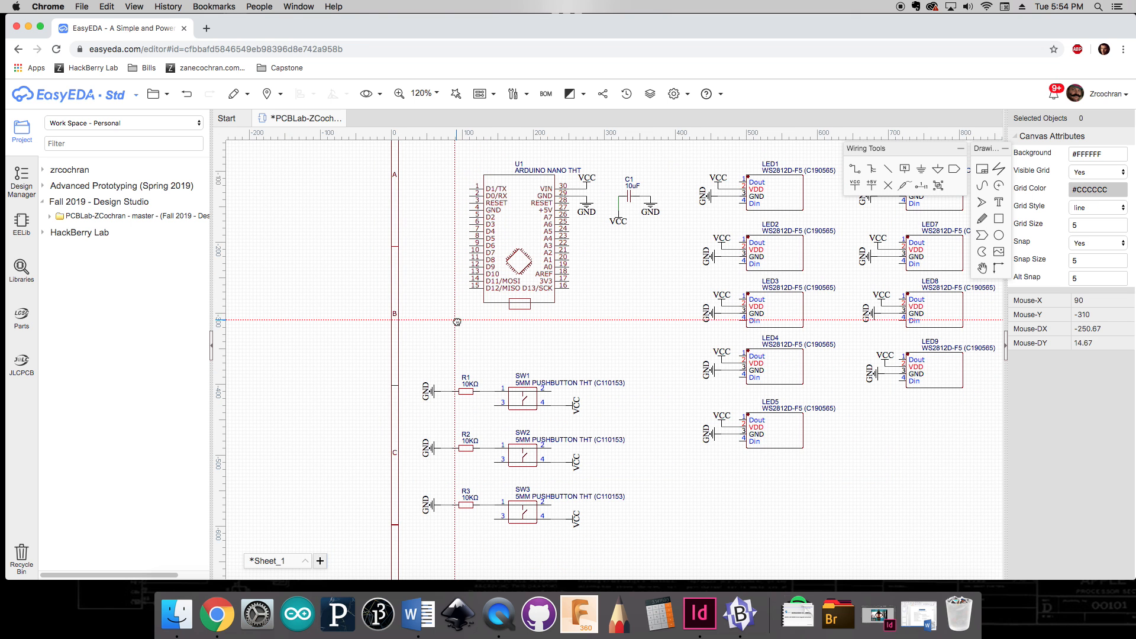
right_click_drag(457, 322, 537, 355)
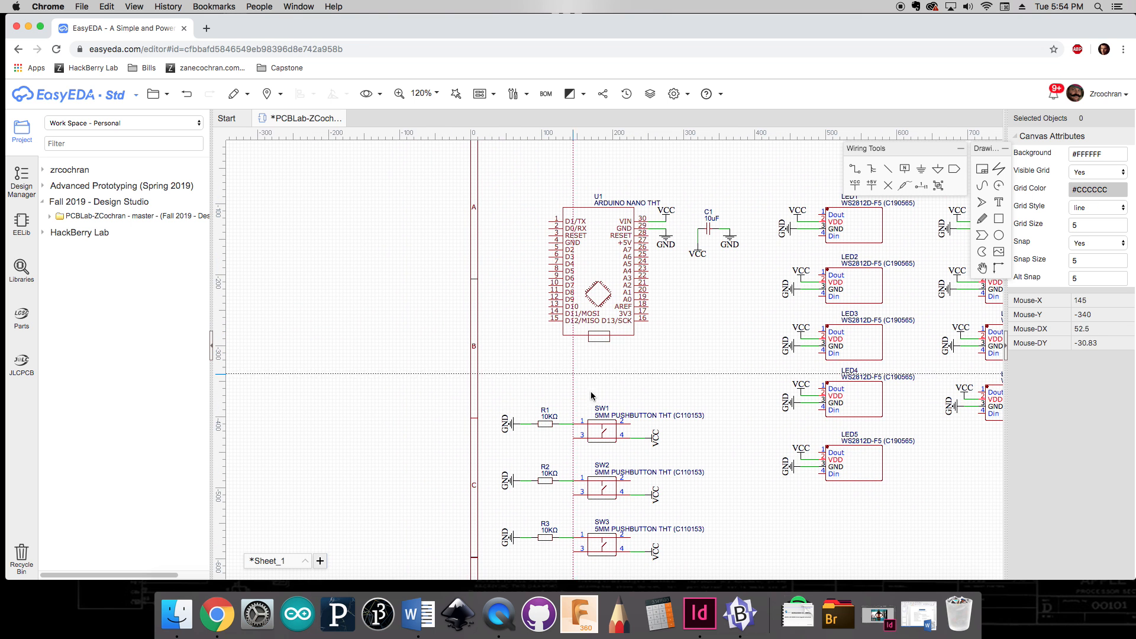
left_click(631, 425)
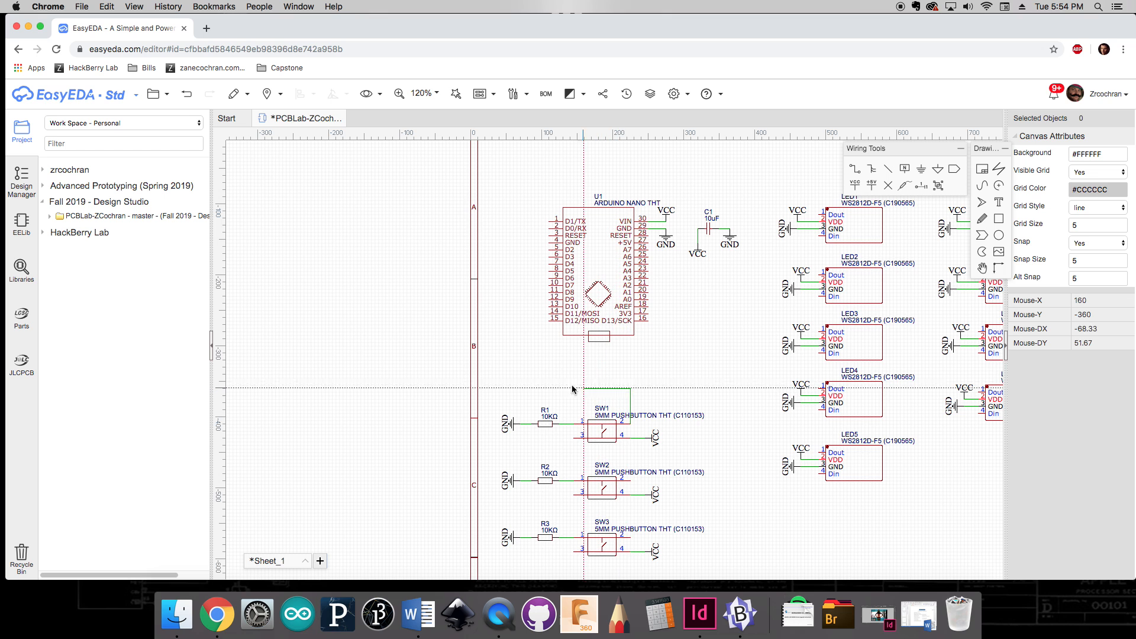
left_click(534, 389)
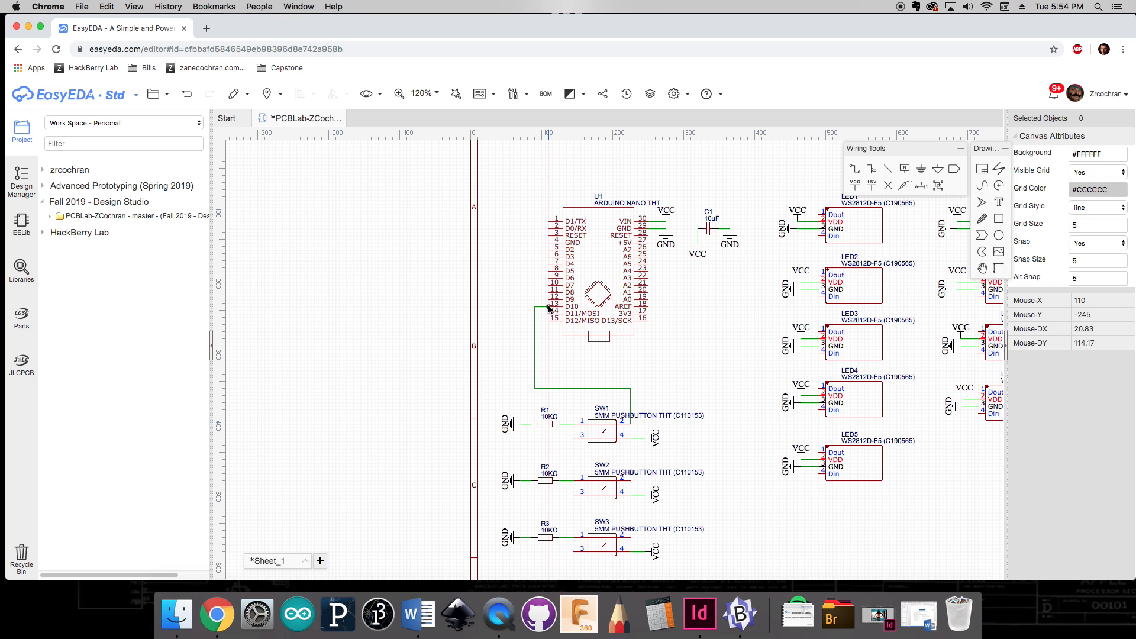
key("Escape")
Step: Wire pin 2 of pushbutton SW1 to the Nano's D10 pin
left_click(631, 424)
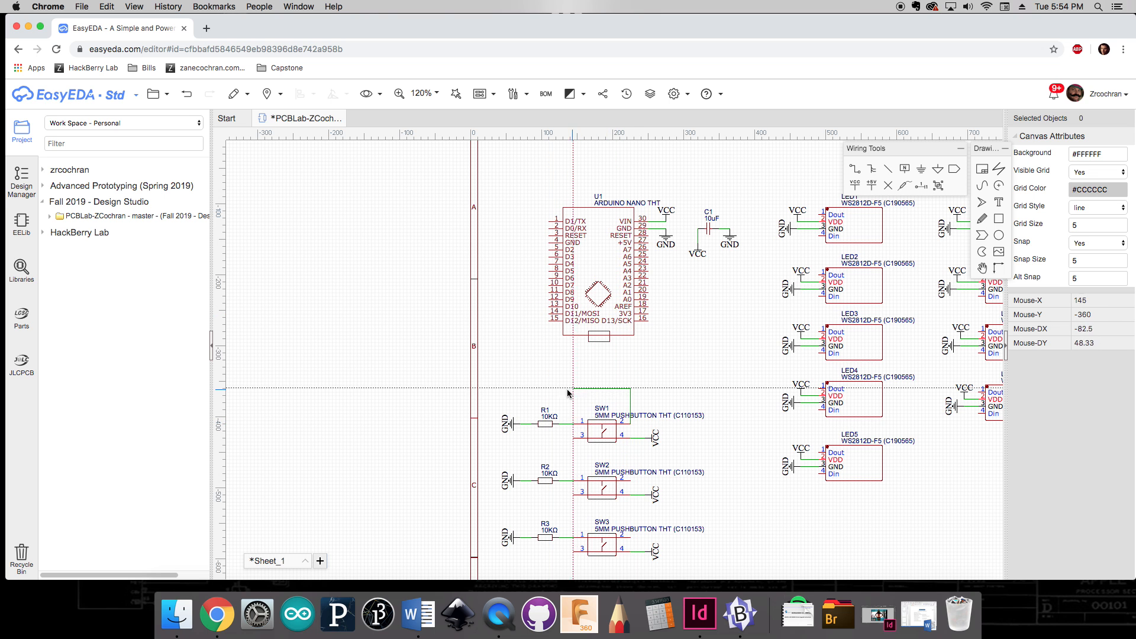
left_click(517, 391)
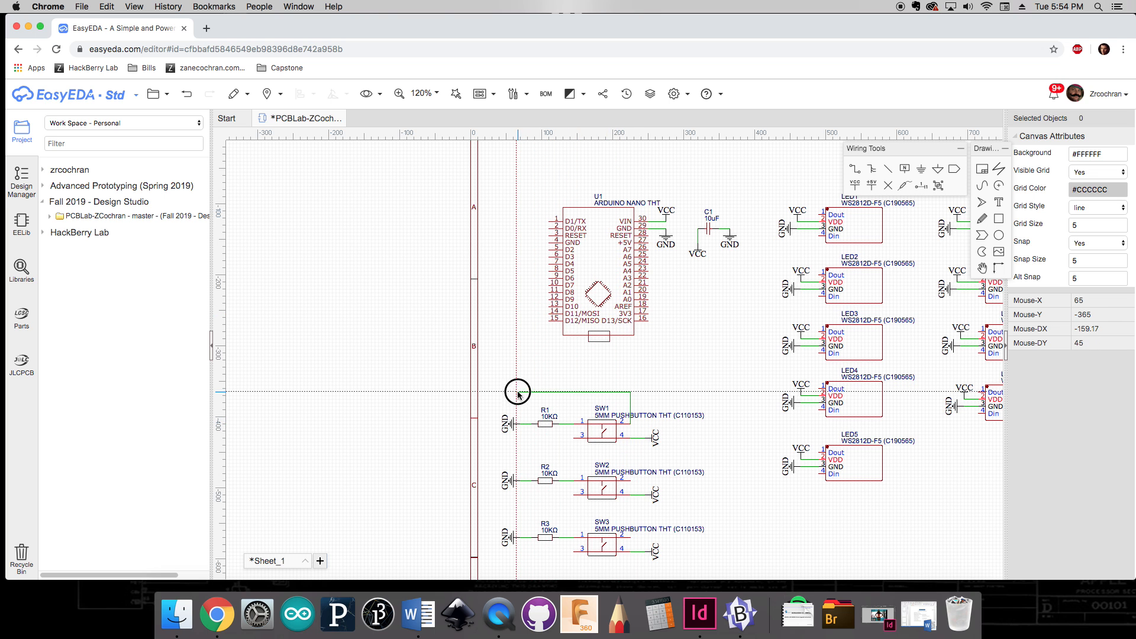
left_click(548, 306)
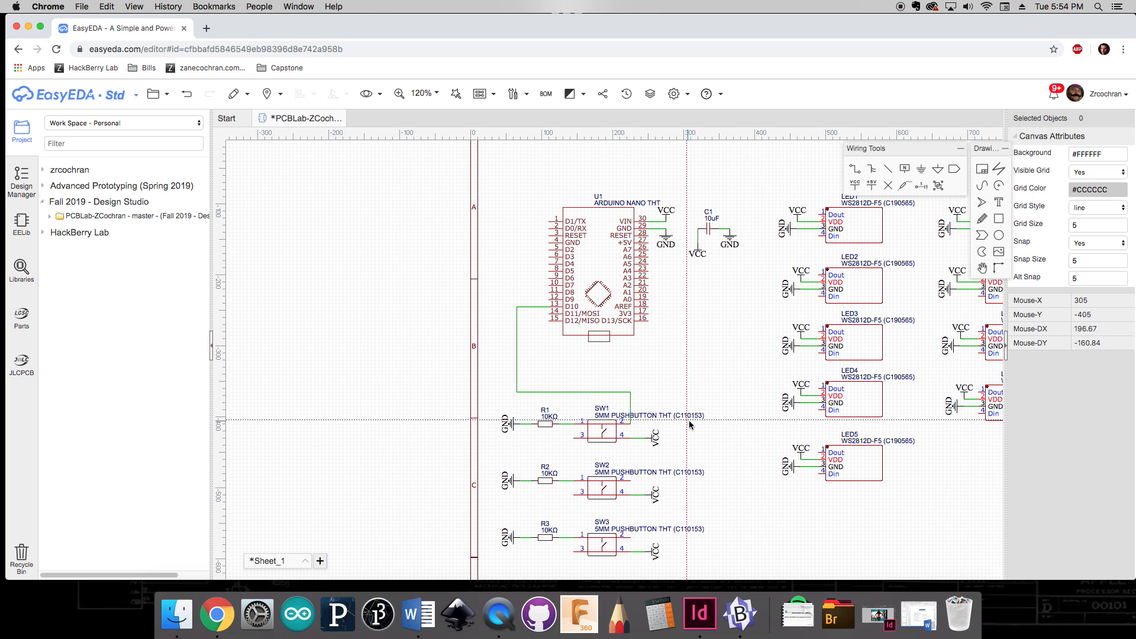
Step: Wire pin 2 of pushbutton SW2 to the Nano's D11/MOSI pin
right_click_drag(739, 498, 727, 441)
key("w")
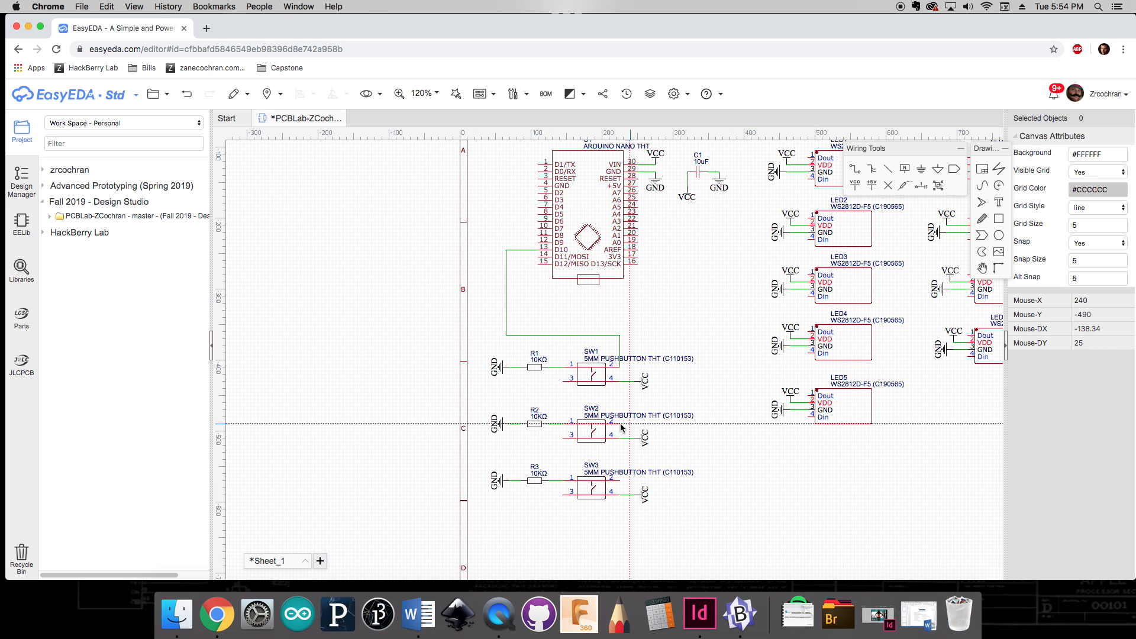
left_click(620, 421)
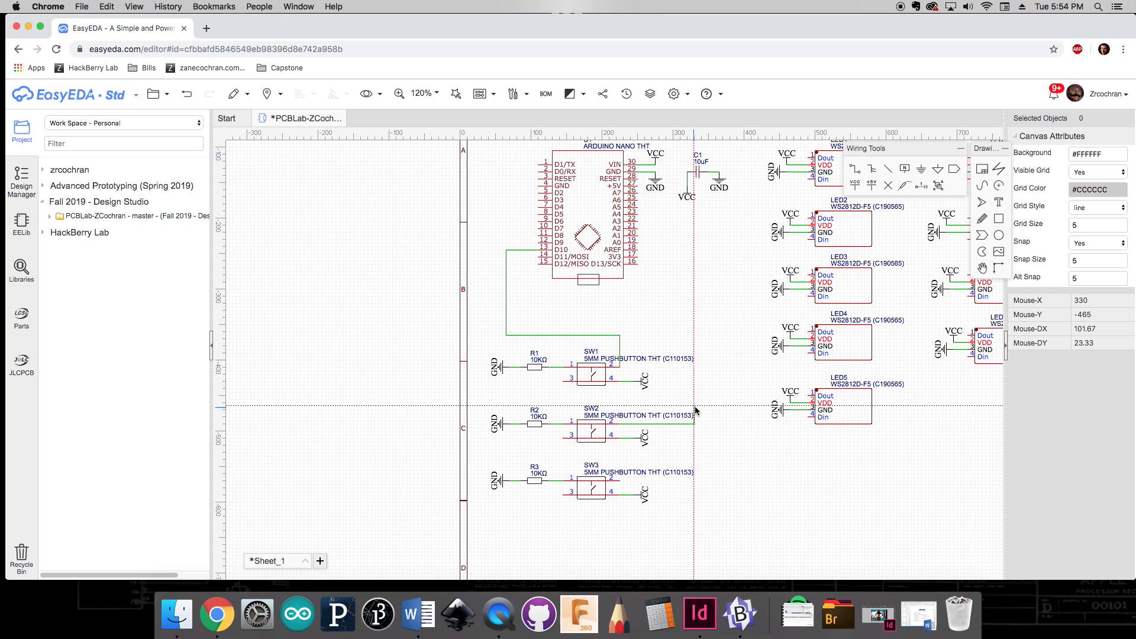
left_click(704, 324)
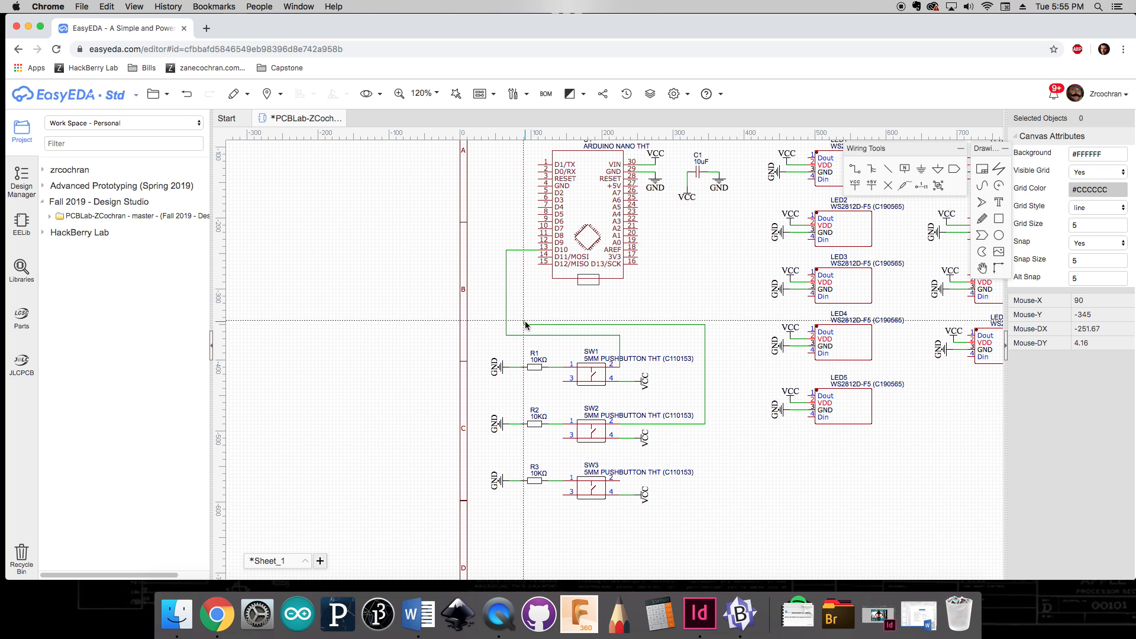
left_click(537, 255)
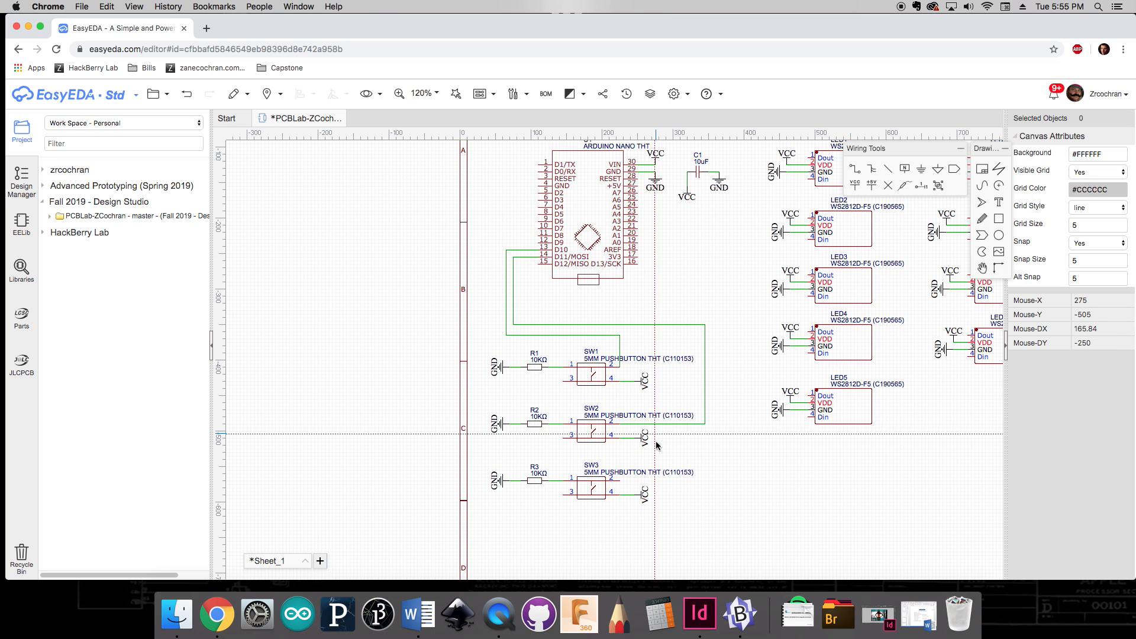
Step: Wire pin 2 of pushbutton SW3 to the Nano's D12/MISO pin
left_click(620, 481)
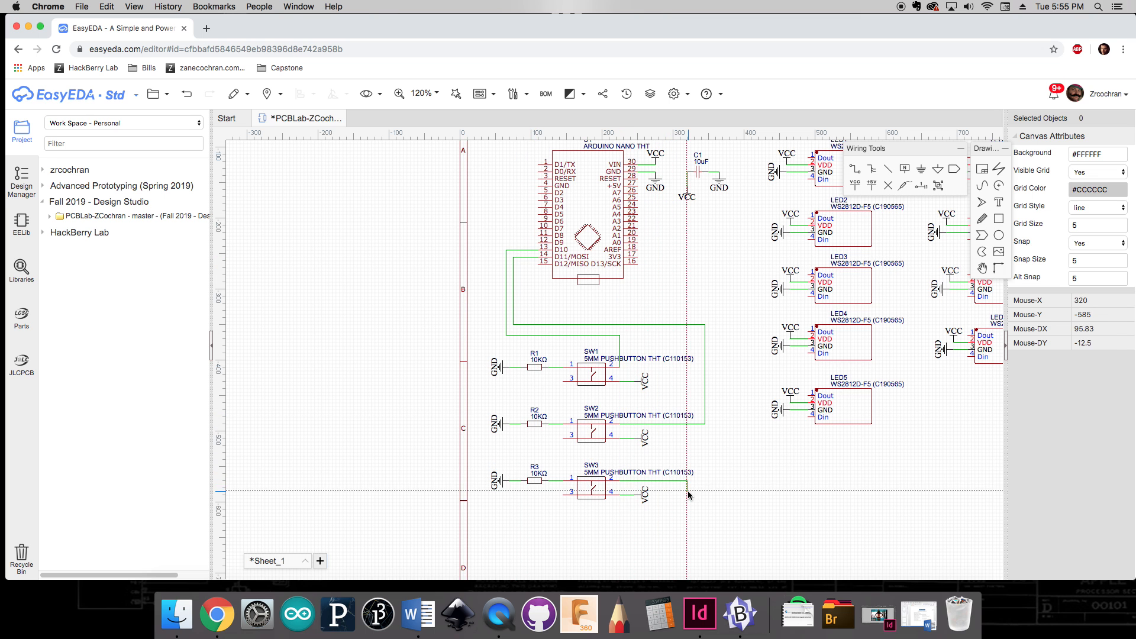
left_click(713, 317)
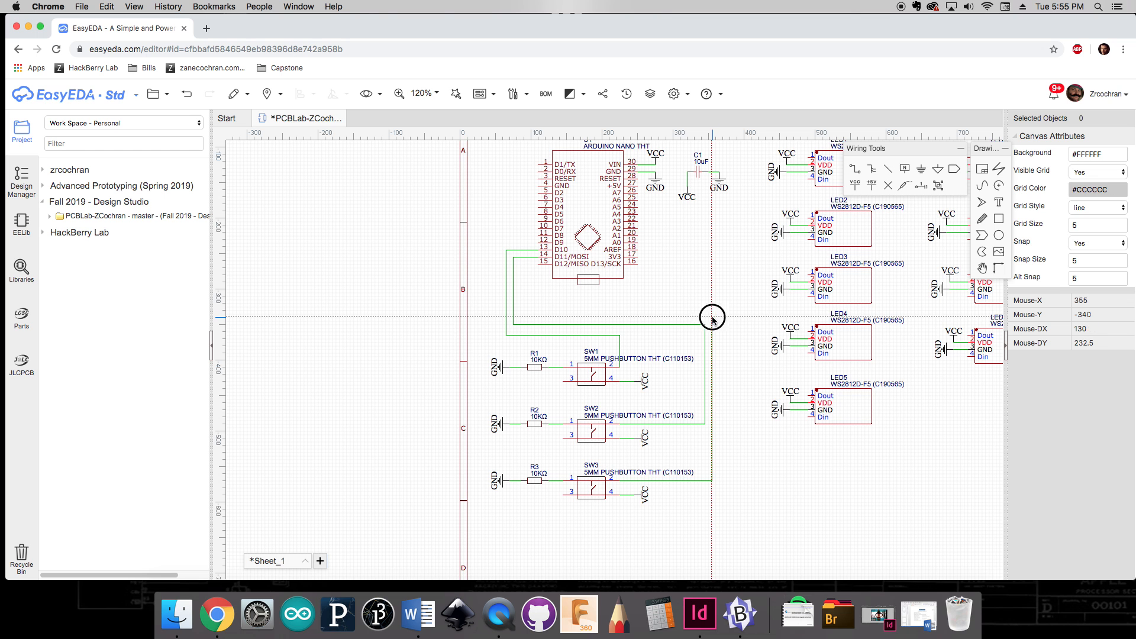
left_click(537, 264)
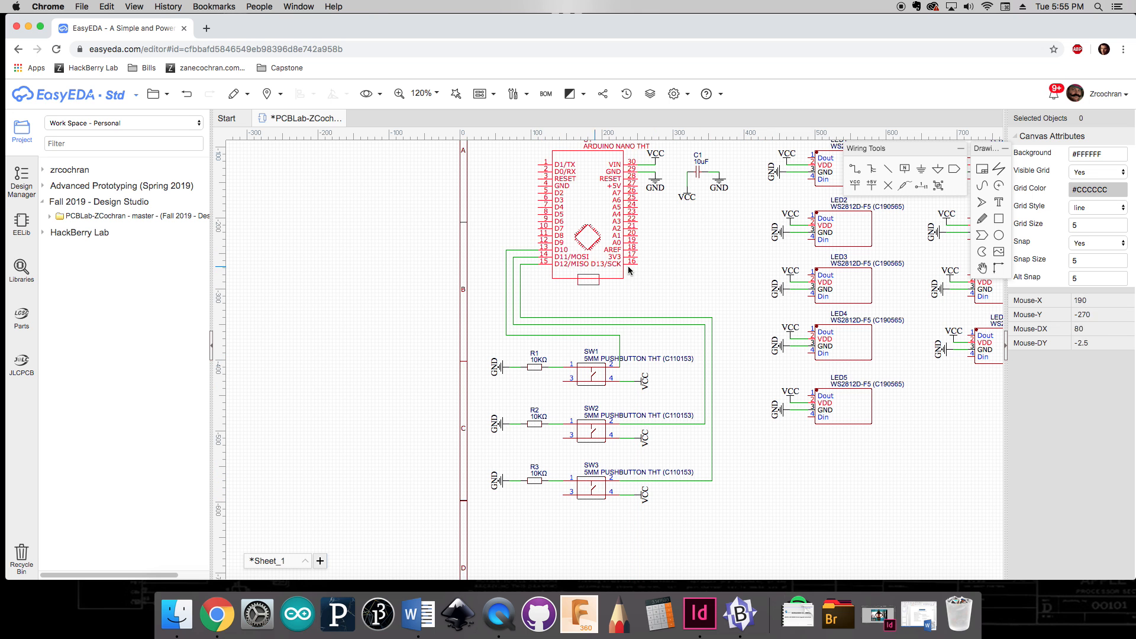
Step: Shift the LED1, LED2 and LED3 designator labels left to align with their part numbers
right_click_drag(678, 259, 523, 276)
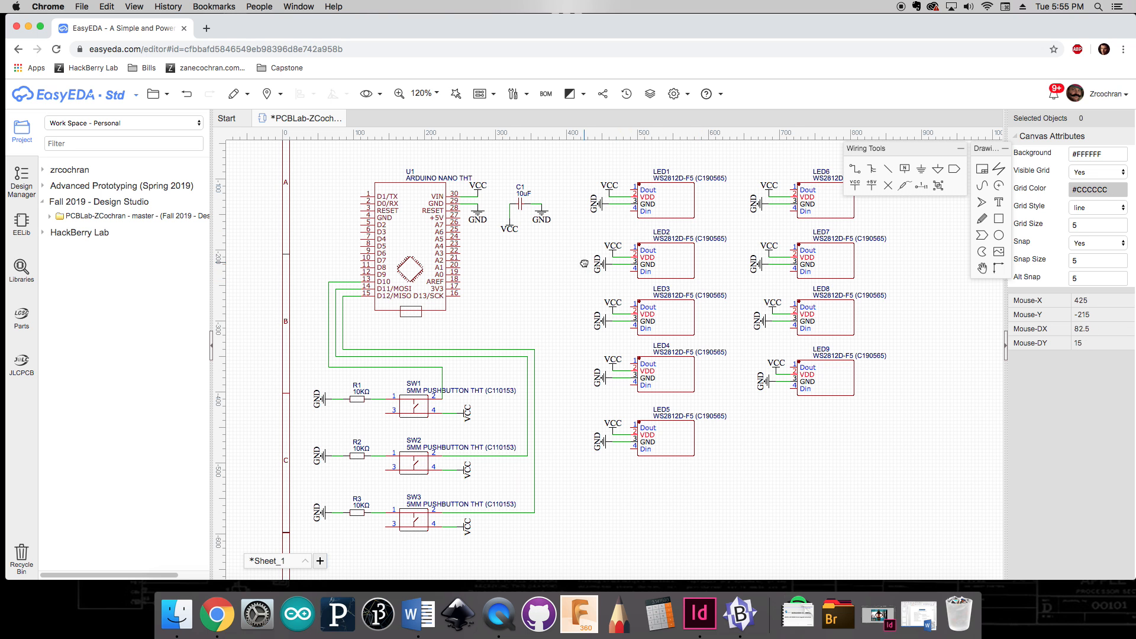
right_click_drag(584, 264, 537, 269)
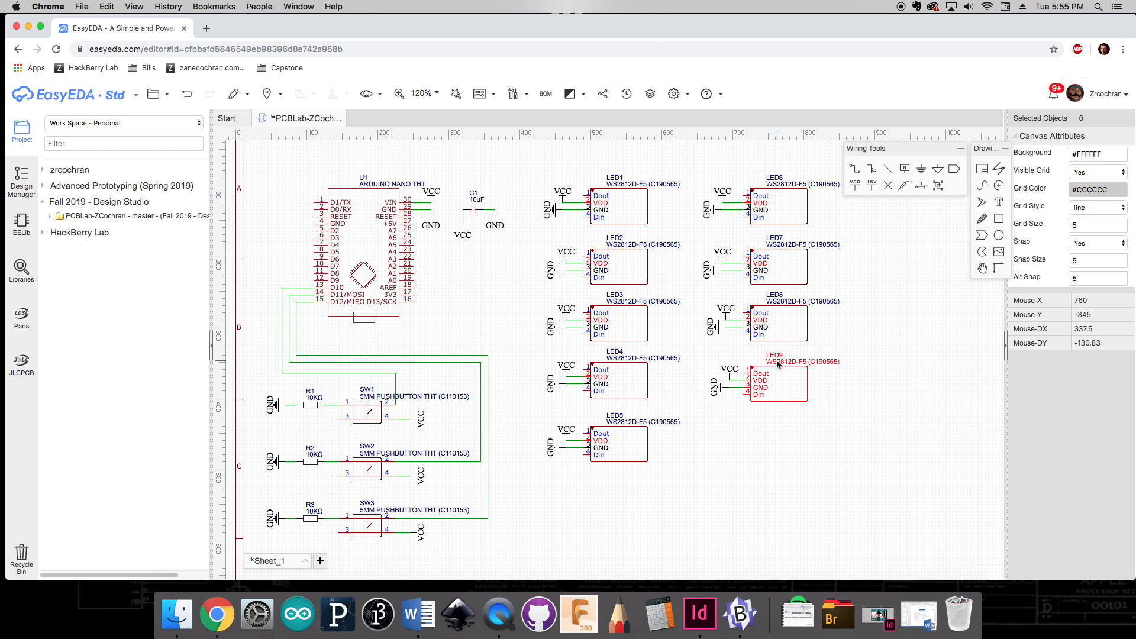
left_click_drag(624, 185, 604, 179)
left_click_drag(624, 239, 607, 238)
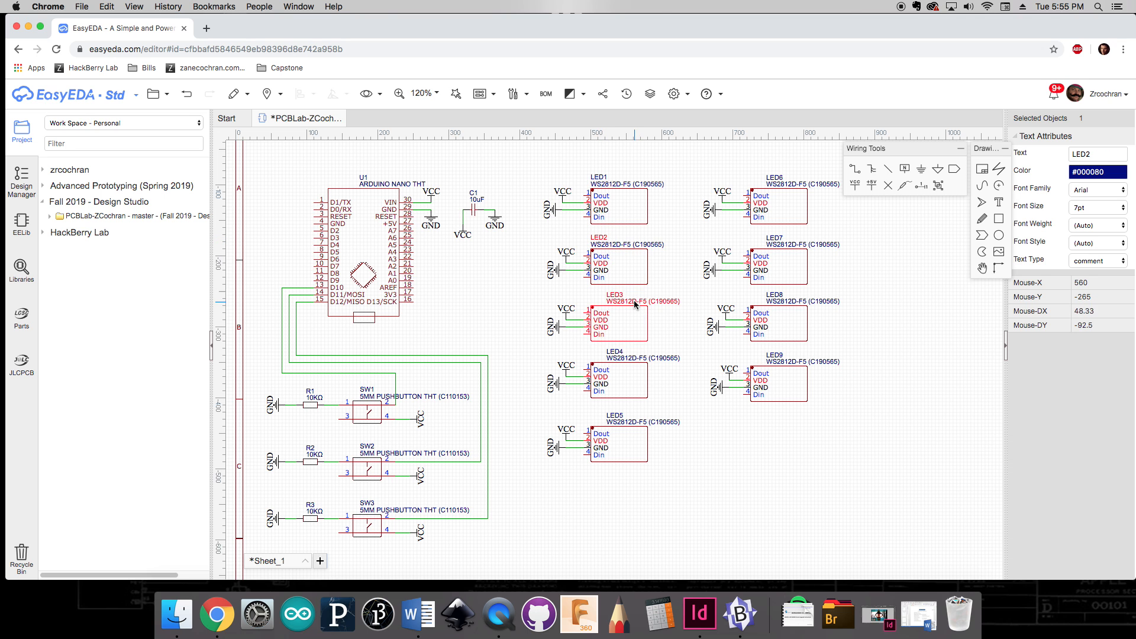
left_click_drag(635, 304, 608, 299)
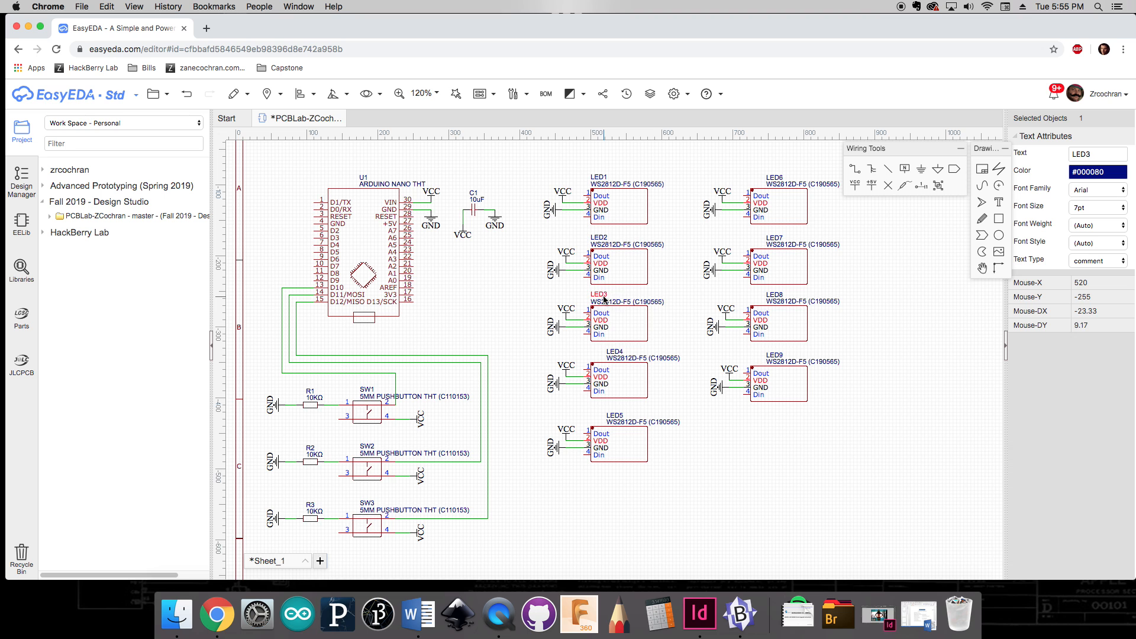
left_click_drag(625, 361, 617, 362)
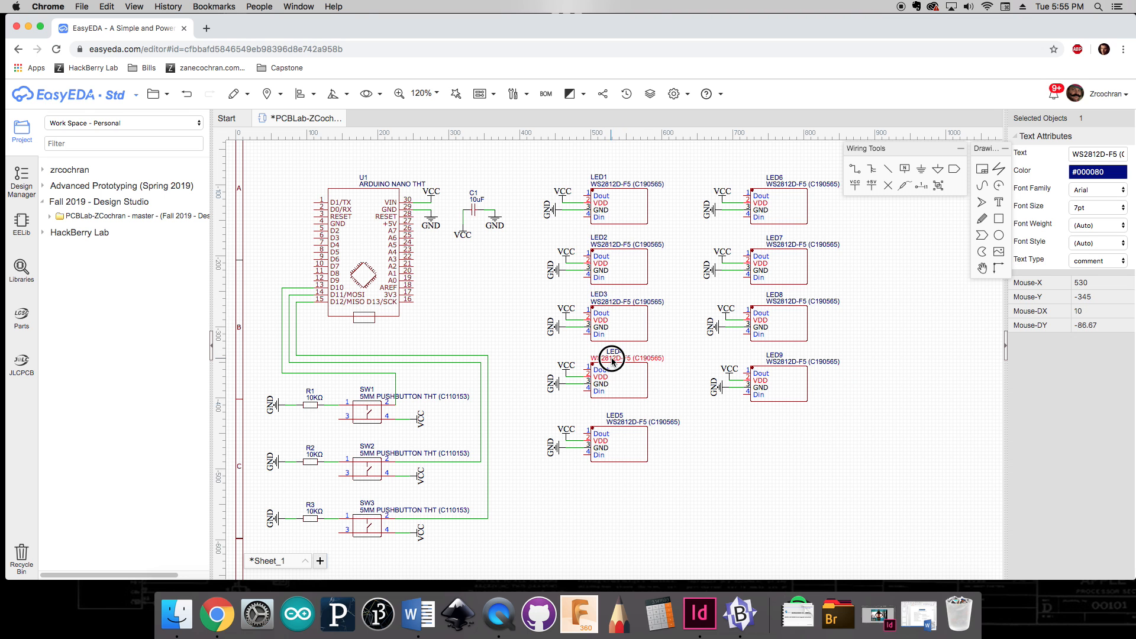
Step: Shift the LED4 and LED5 designator labels left to align with their part numbers
left_click(612, 353)
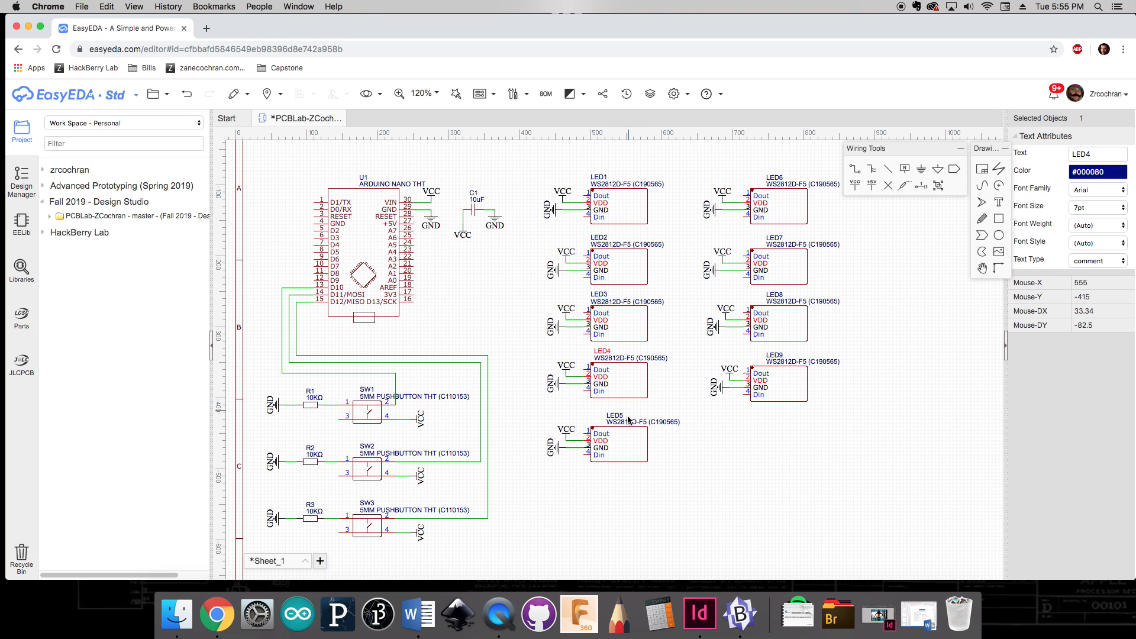
left_click_drag(625, 424, 597, 417)
left_click(614, 416)
left_click(609, 361)
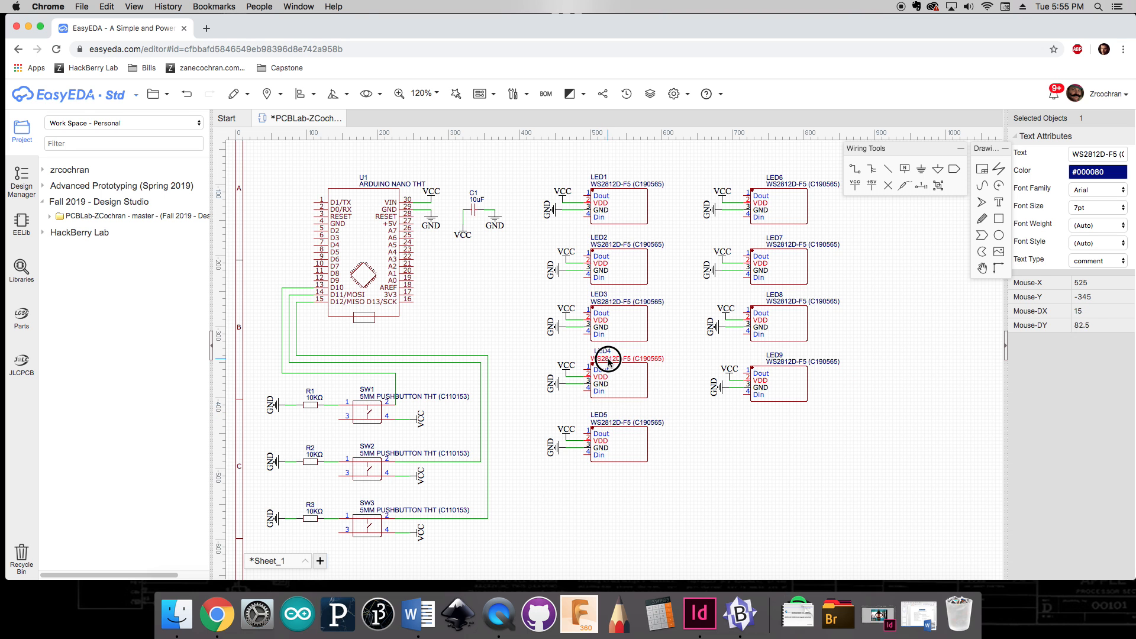
left_click_drag(606, 352, 603, 353)
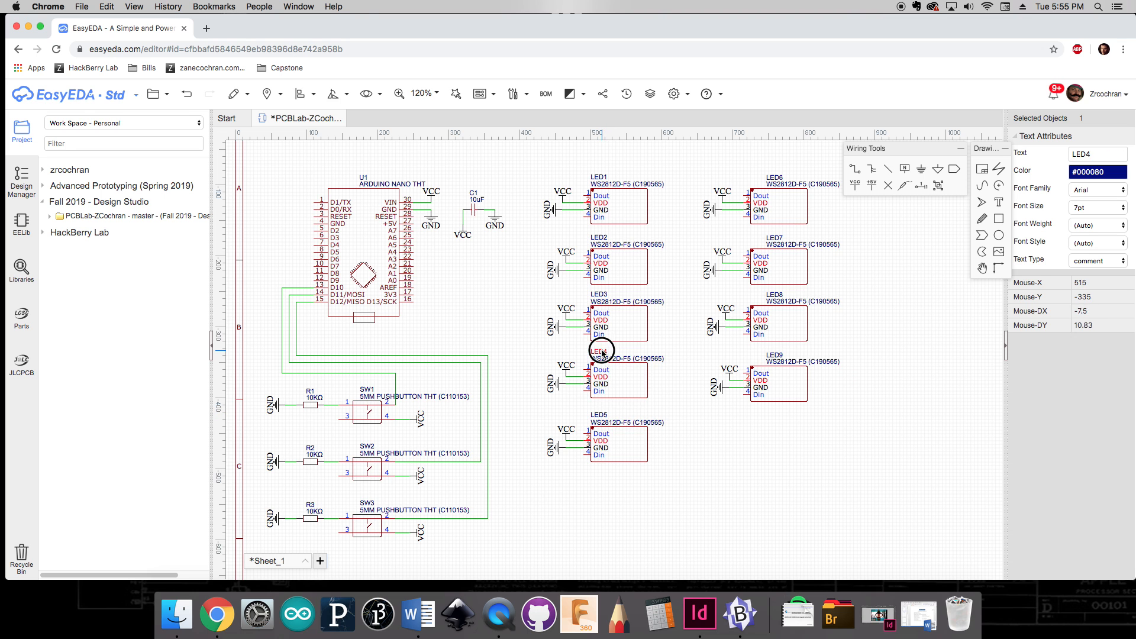
Step: Shift the LED9, LED8, LED7 and LED6 designator labels left to align with their part numbers
left_click_drag(782, 367, 768, 365)
left_click(774, 357)
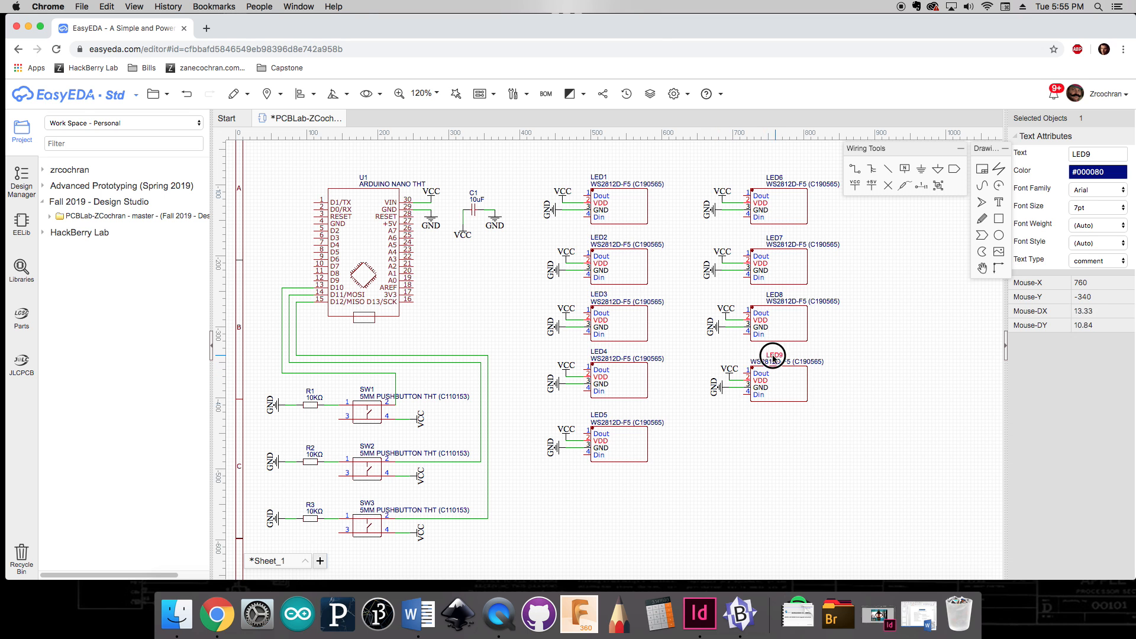
left_click_drag(781, 304, 765, 296)
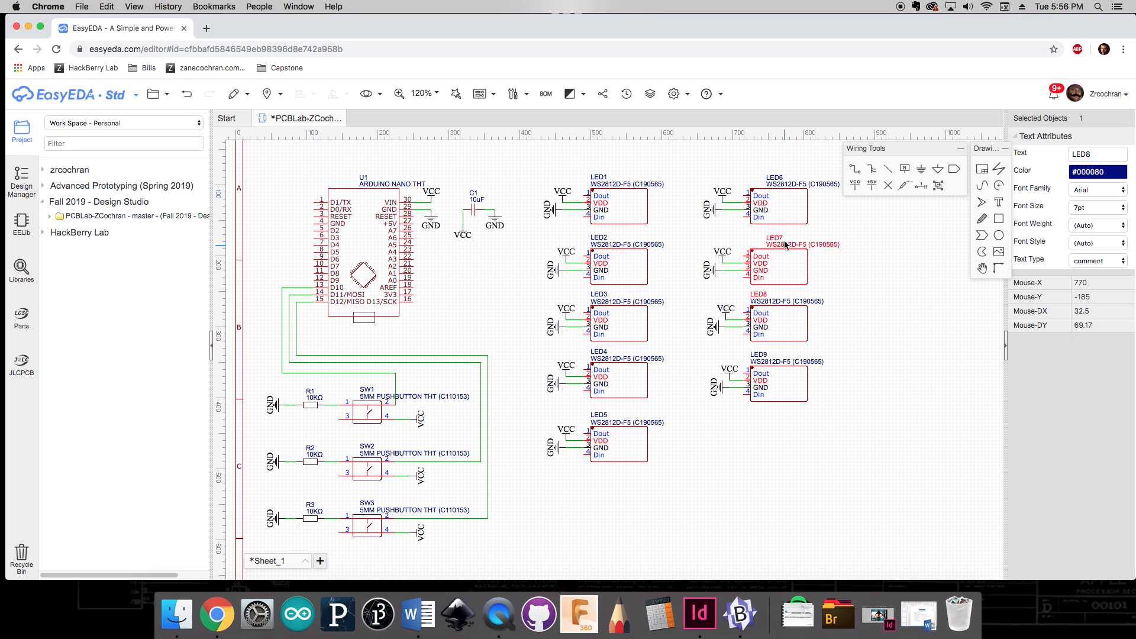
left_click_drag(787, 247, 764, 239)
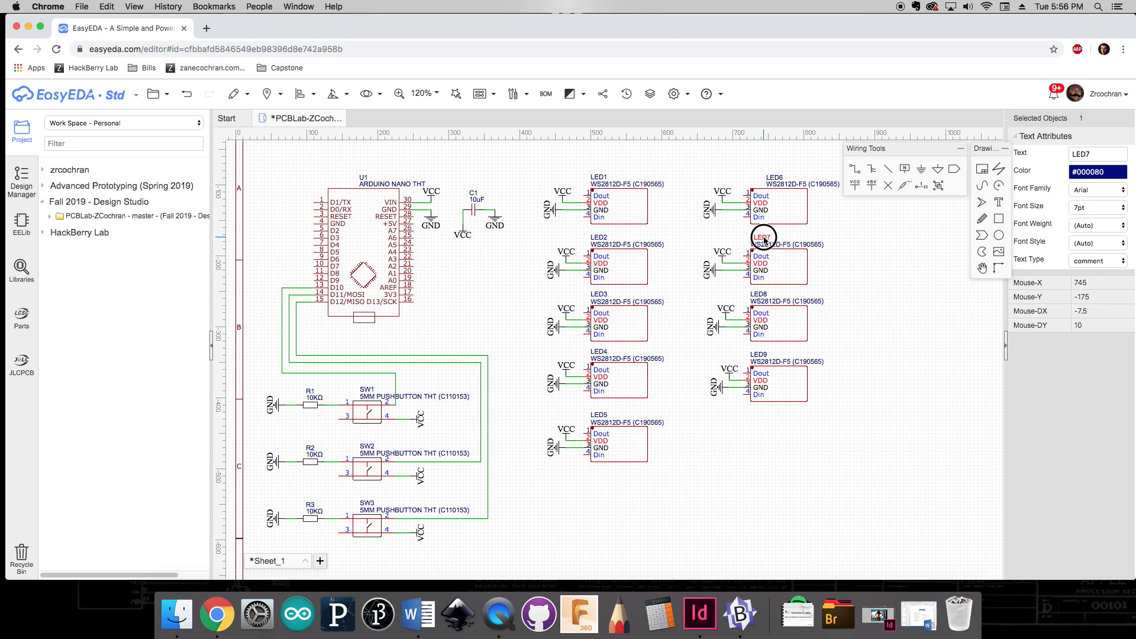
left_click_drag(777, 187, 761, 187)
left_click_drag(774, 177, 758, 176)
left_click(707, 168)
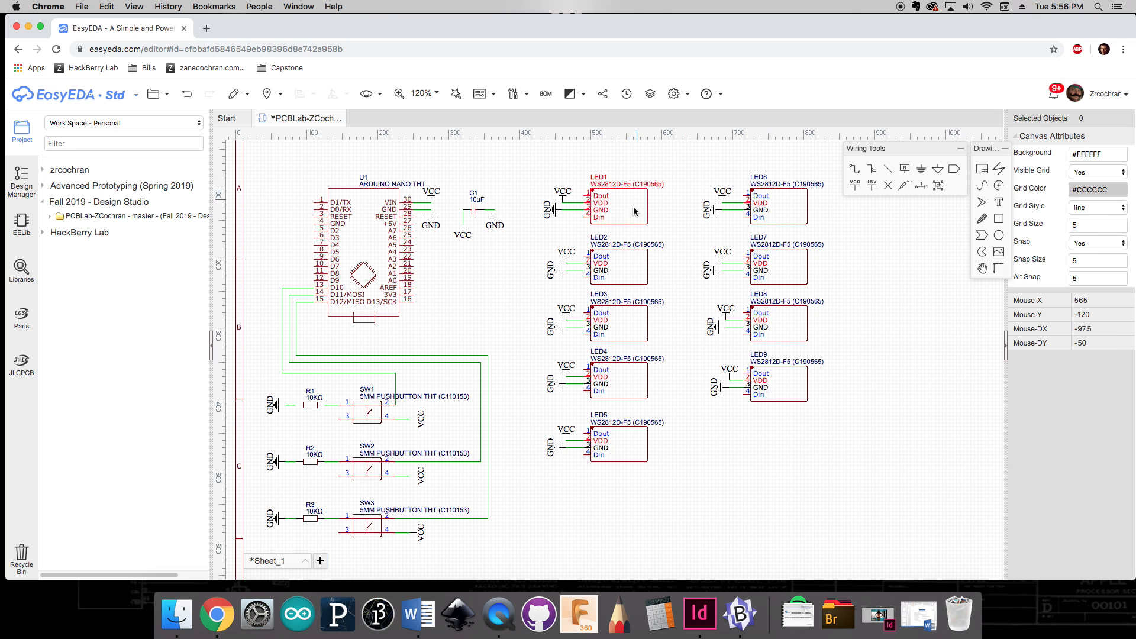
Step: Renumber the first two LEDs as LED0 and LED1
double_click(608, 179)
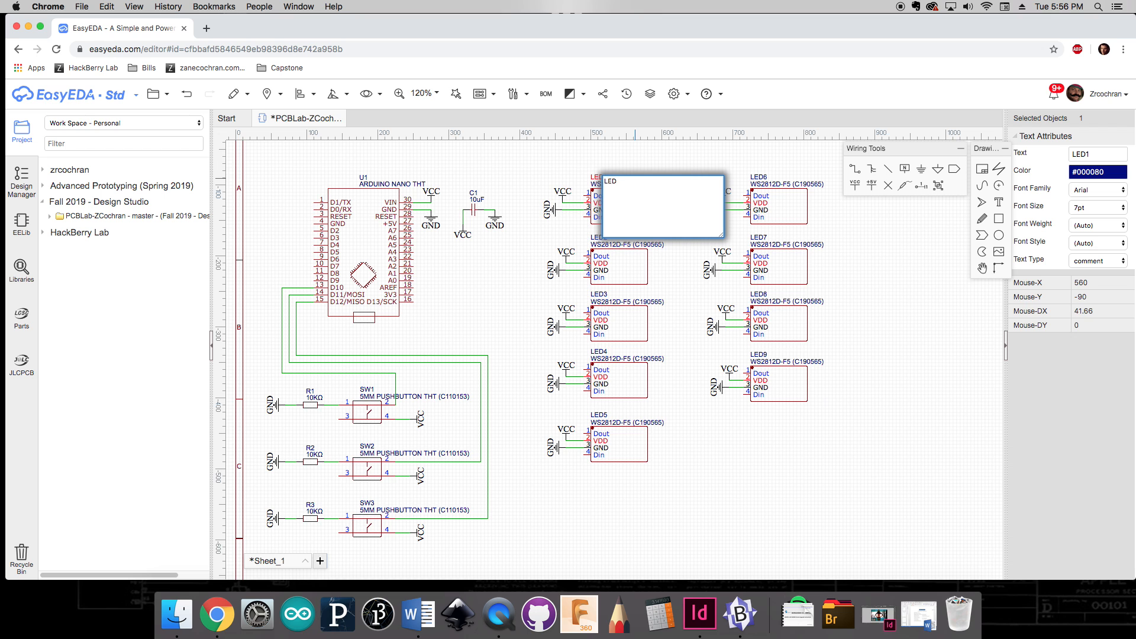
left_click(701, 158)
double_click(608, 239)
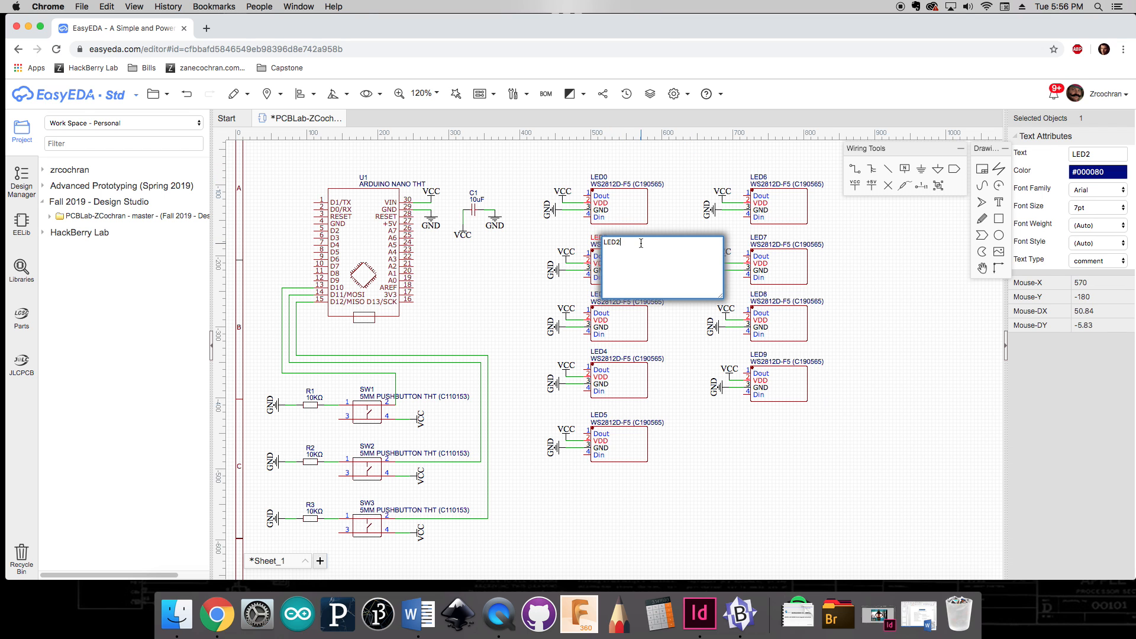
type("LED1")
left_click(693, 398)
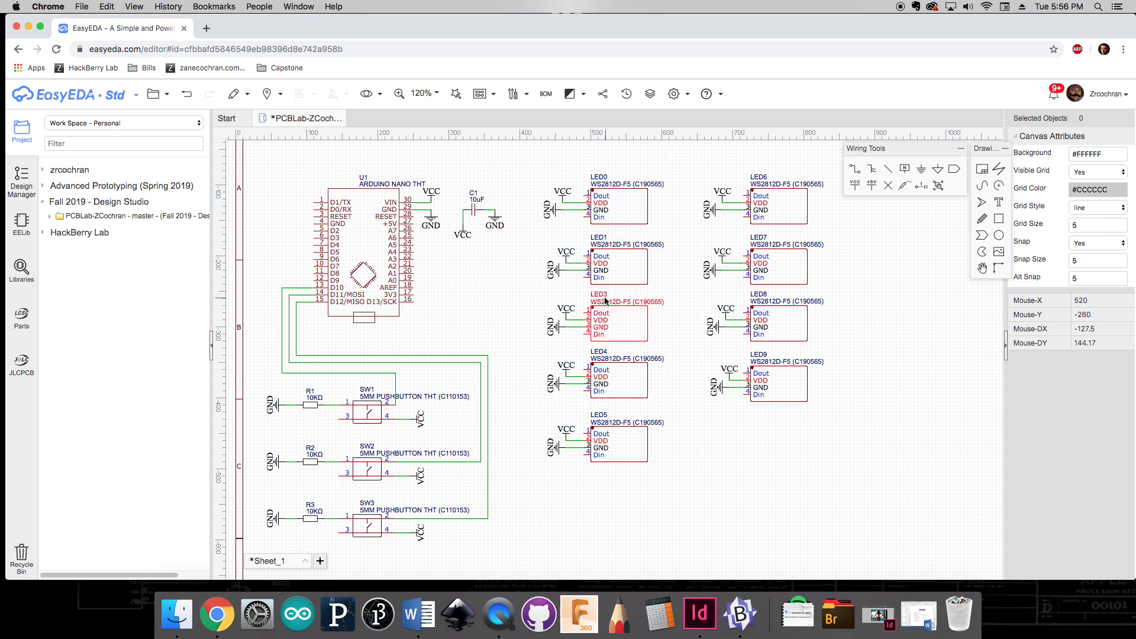
Step: Renumber the three lower LEDs in the left column as LED2, LED3 and LED4
double_click(600, 295)
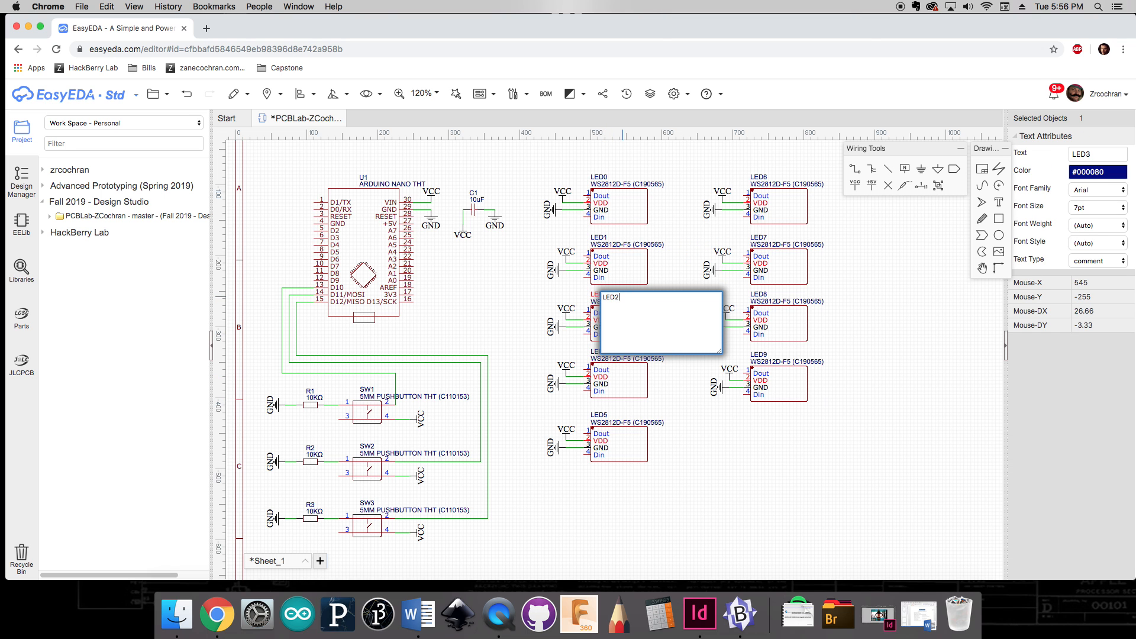
left_click(700, 441)
double_click(599, 353)
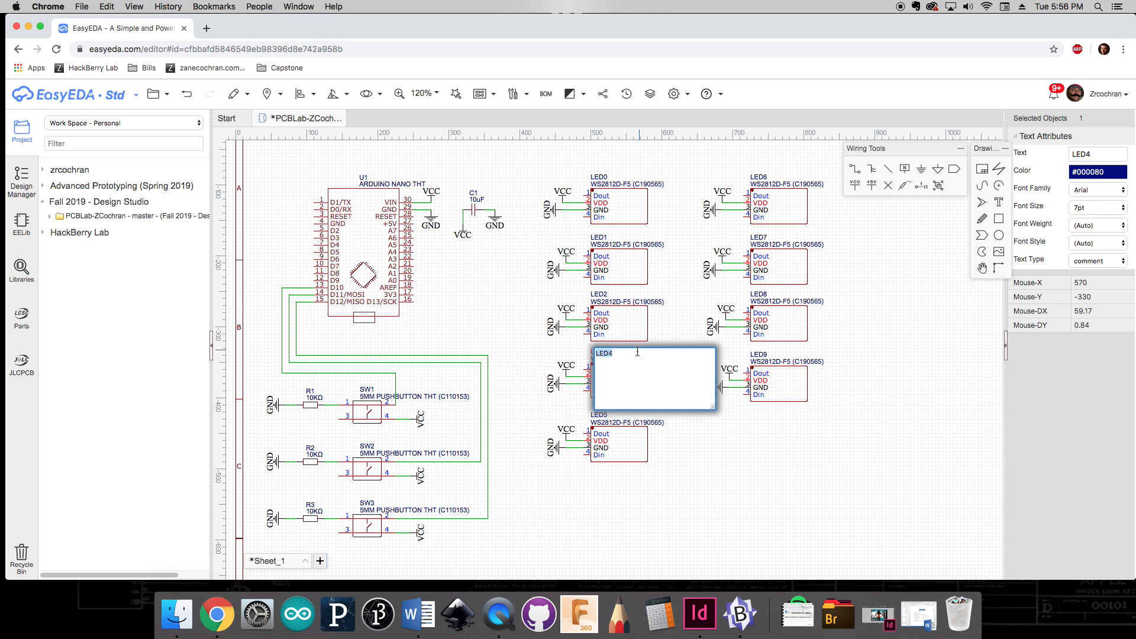
left_click(672, 442)
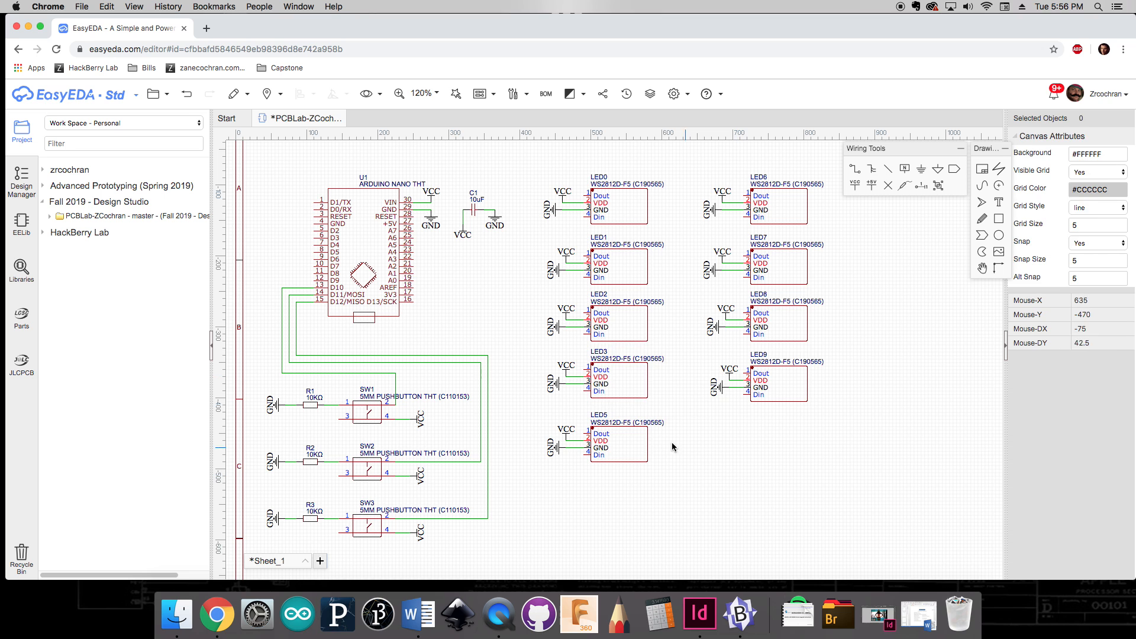
double_click(602, 417)
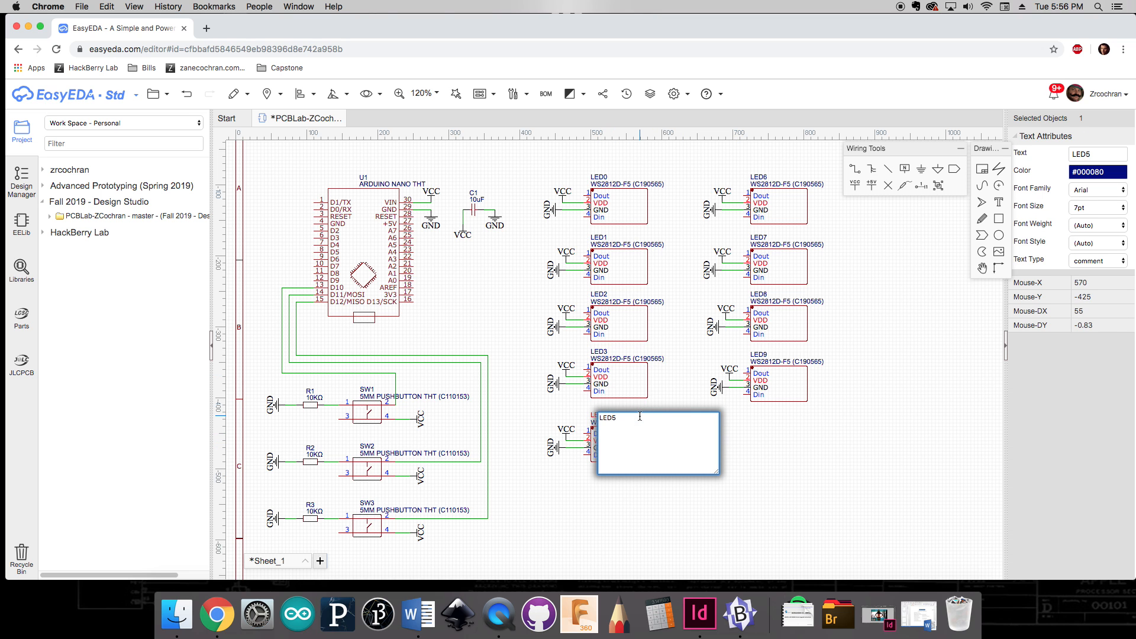
left_click(735, 442)
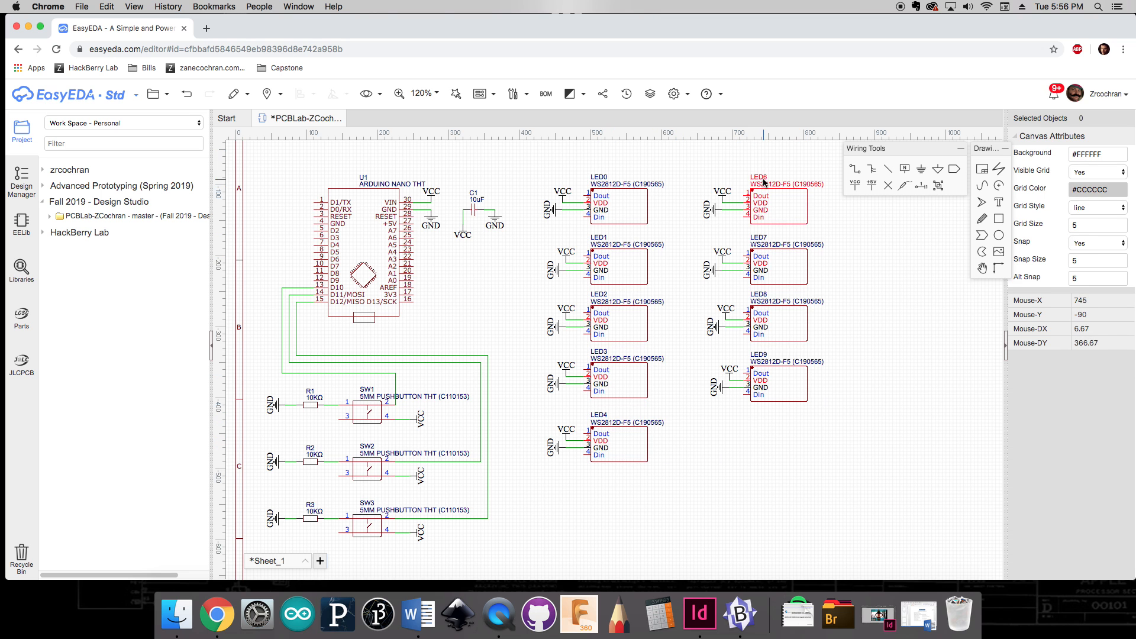
Step: Renumber the right-column LEDs from top to bottom as LED5, LED6, LED7 and LED8
double_click(763, 179)
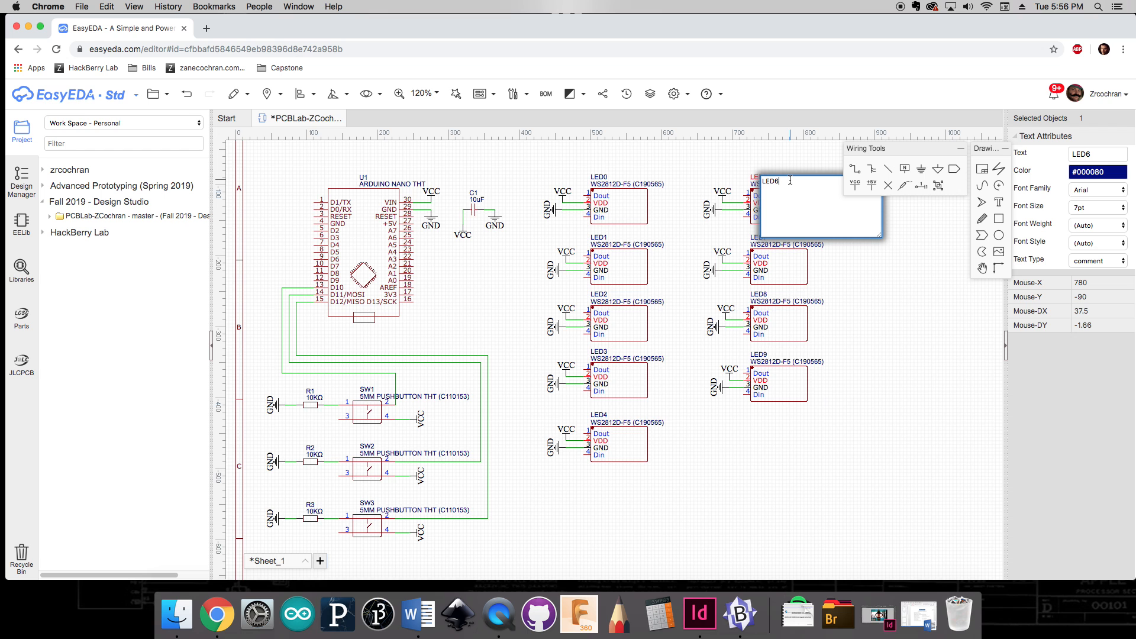
key("BackSpace")
type("5")
key("Return")
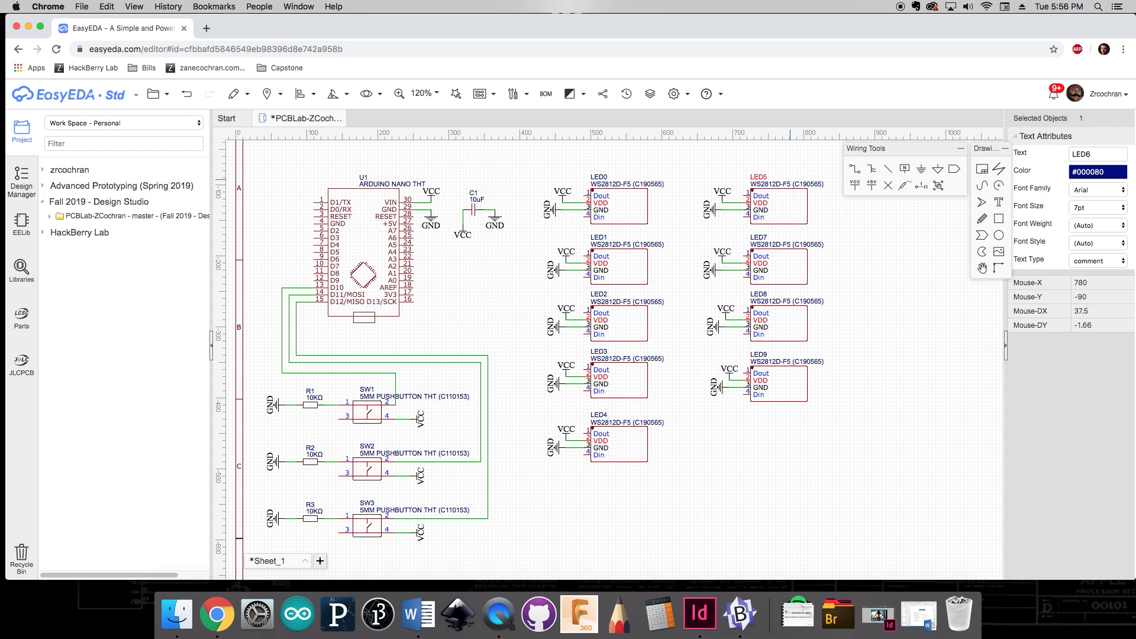
double_click(761, 238)
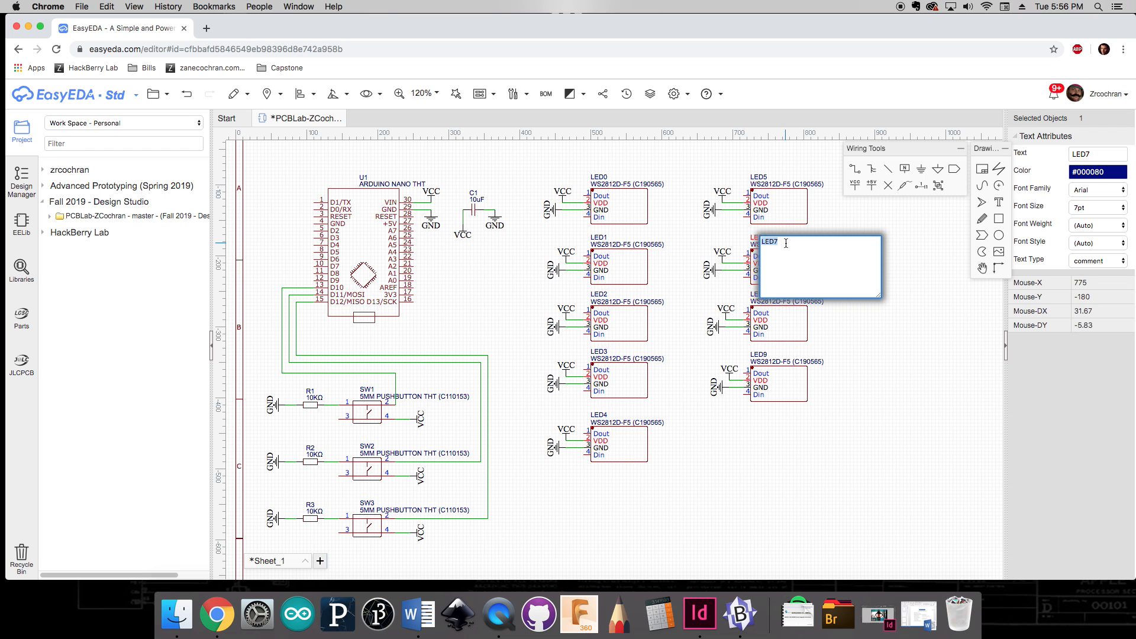
left_click(852, 329)
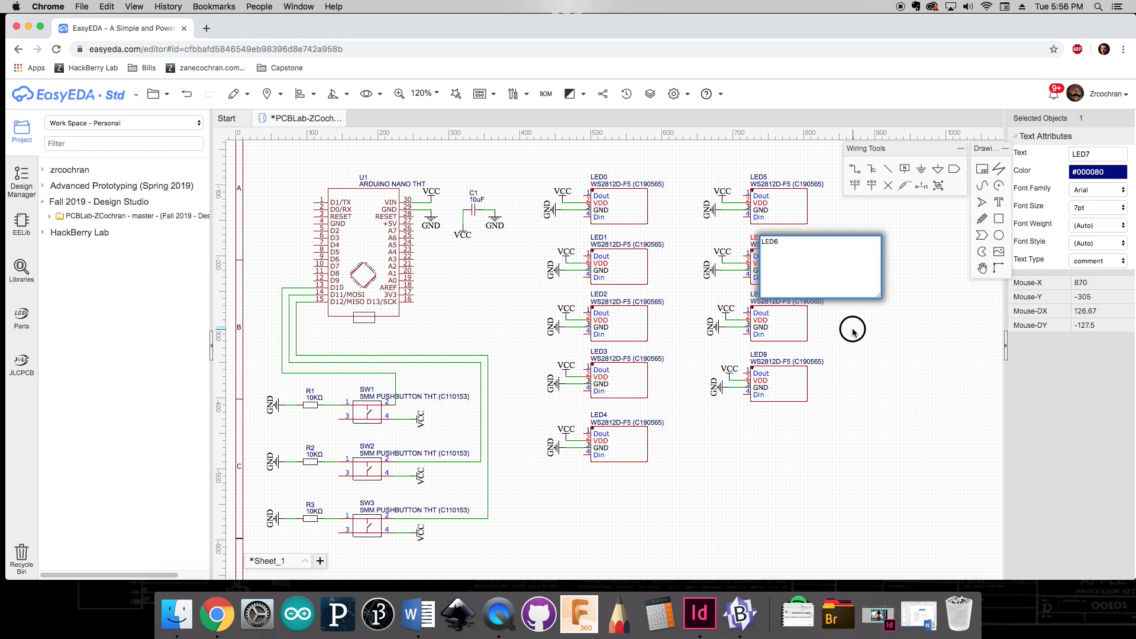
double_click(762, 296)
left_click(789, 297)
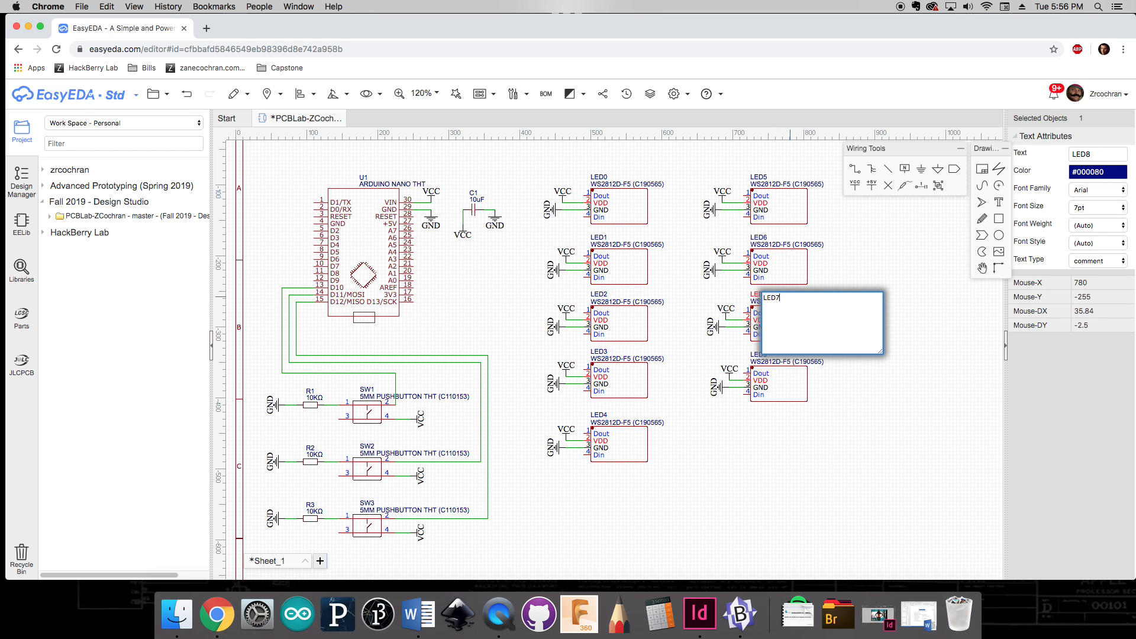
key("Return")
double_click(759, 354)
left_click(782, 355)
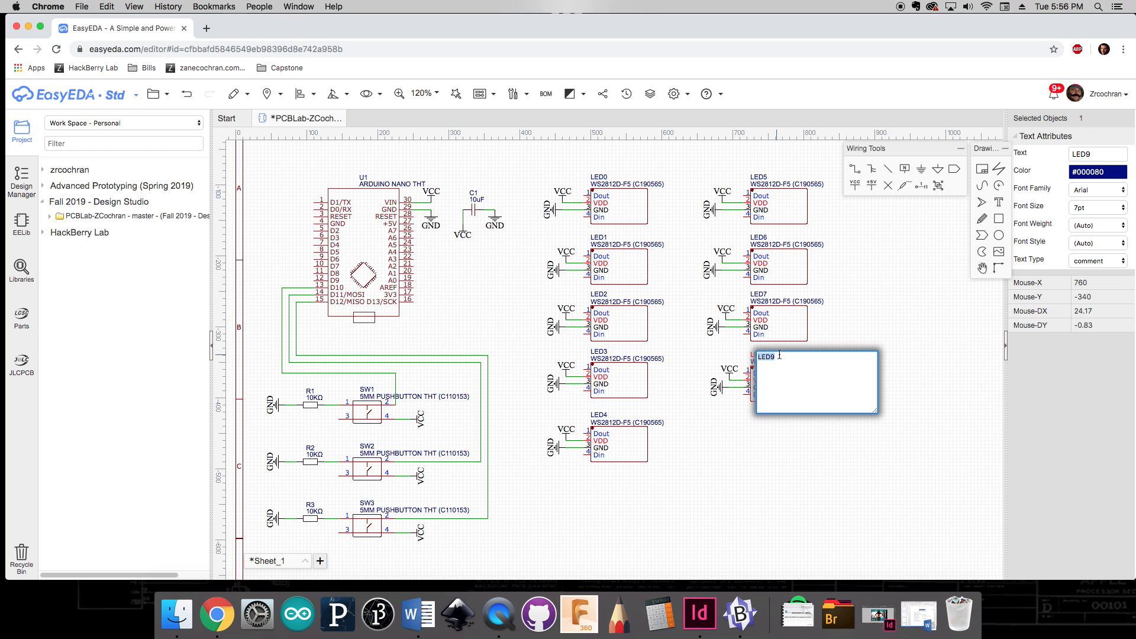
left_click(791, 456)
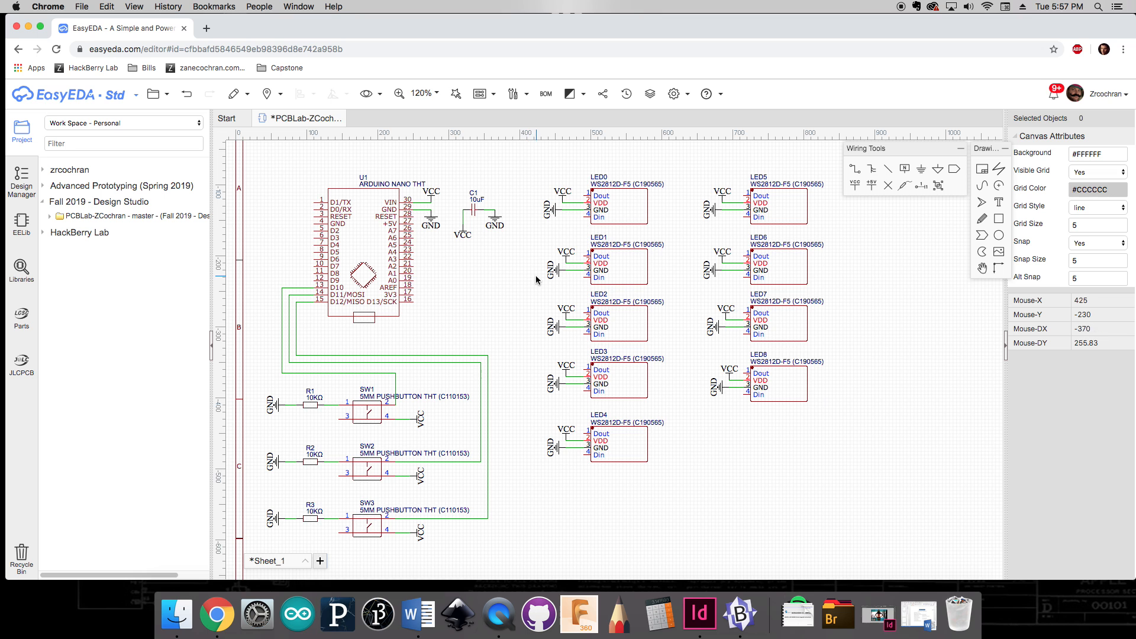
Step: Draw a wire from the Arduino's D9 pin up over the board and across to LED0's Din pin
key("w")
left_click(313, 280)
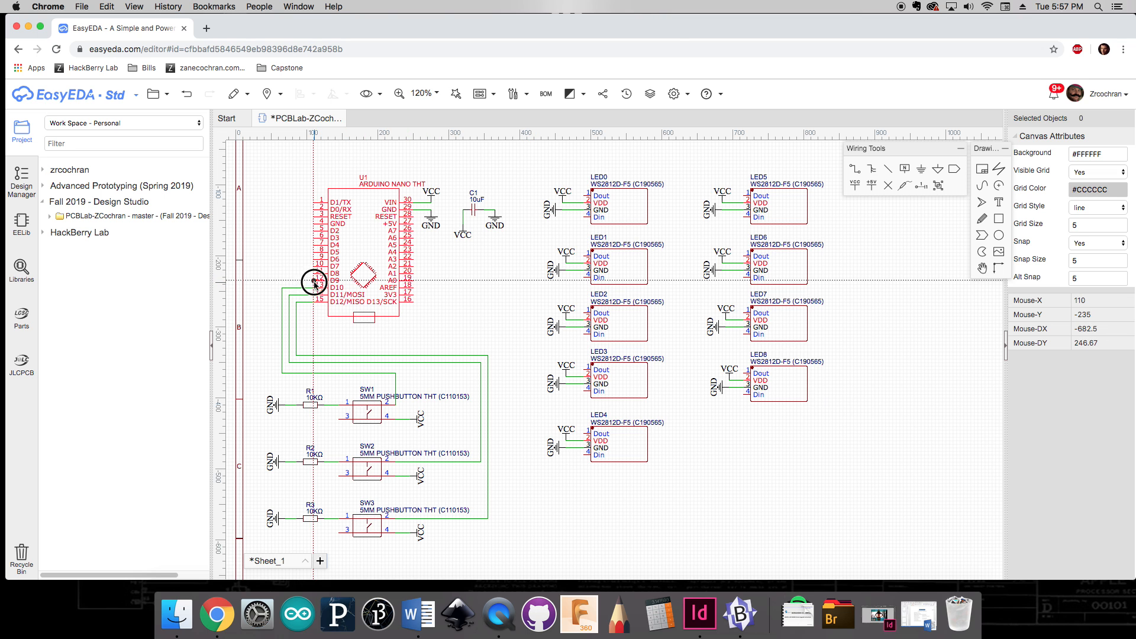
left_click(300, 159)
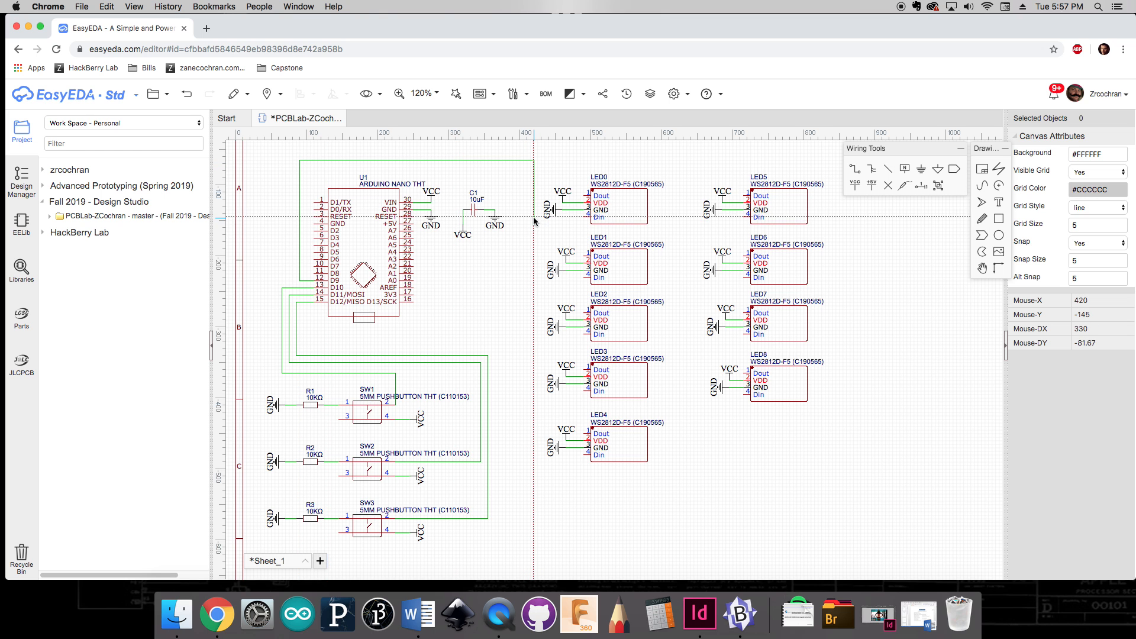
left_click(583, 216)
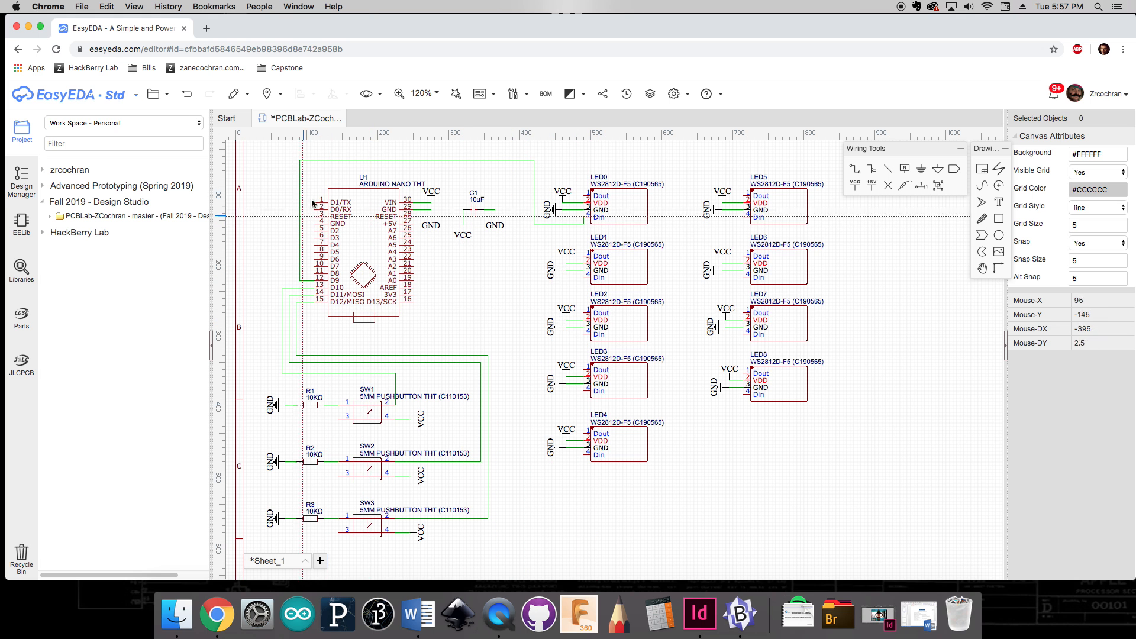
Step: Wire LED0's Dout pin down to LED1's Din pin
left_click(584, 197)
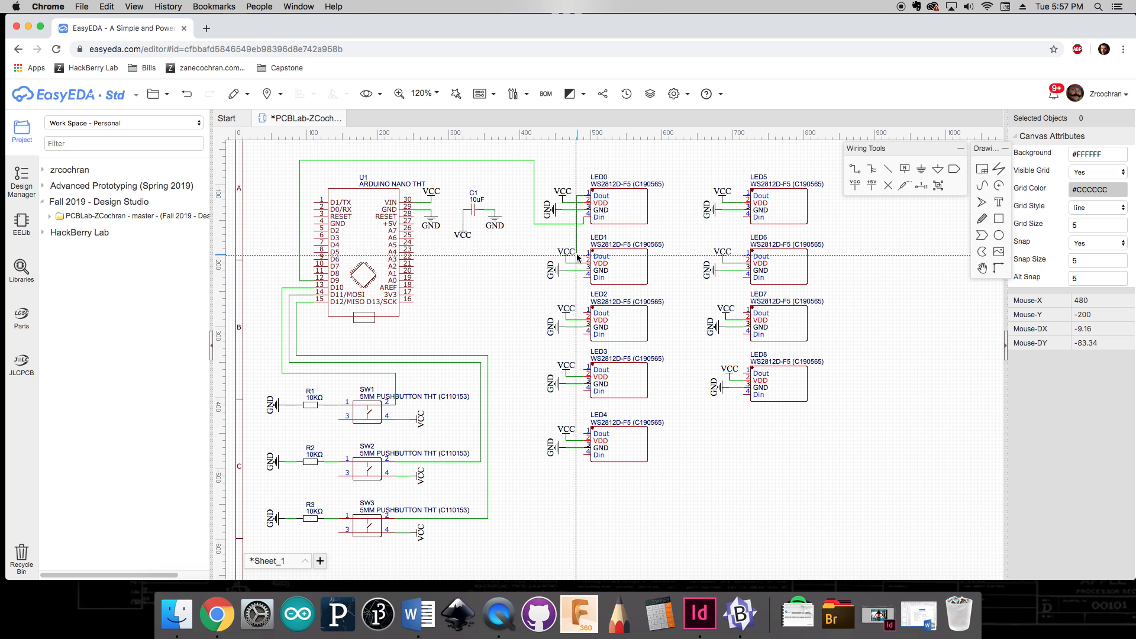
left_click(581, 256)
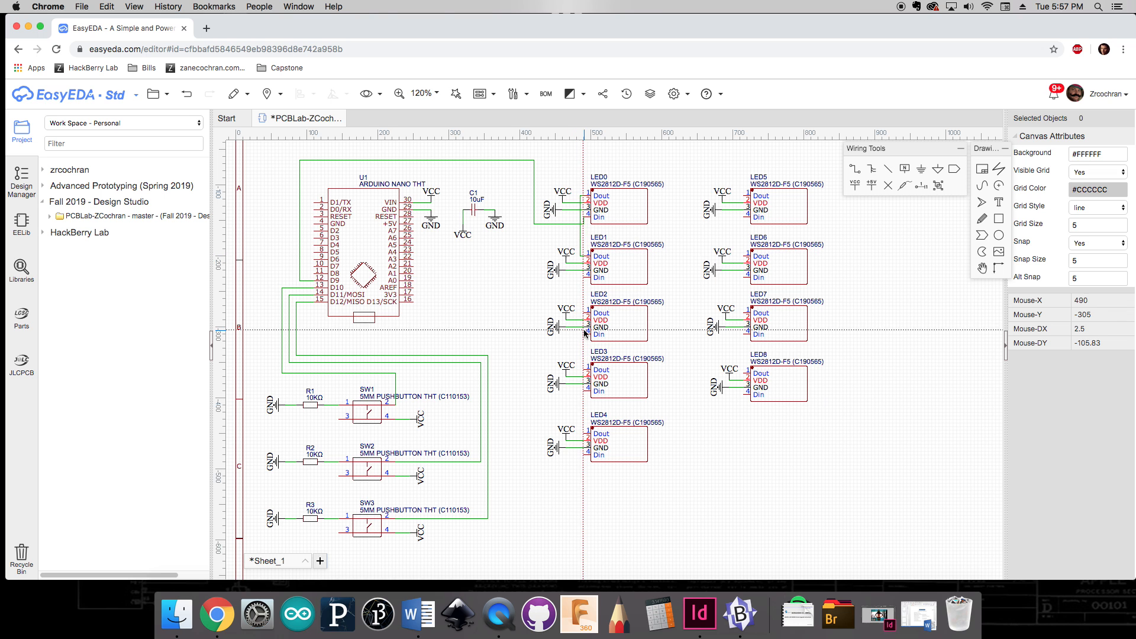
key("super+z")
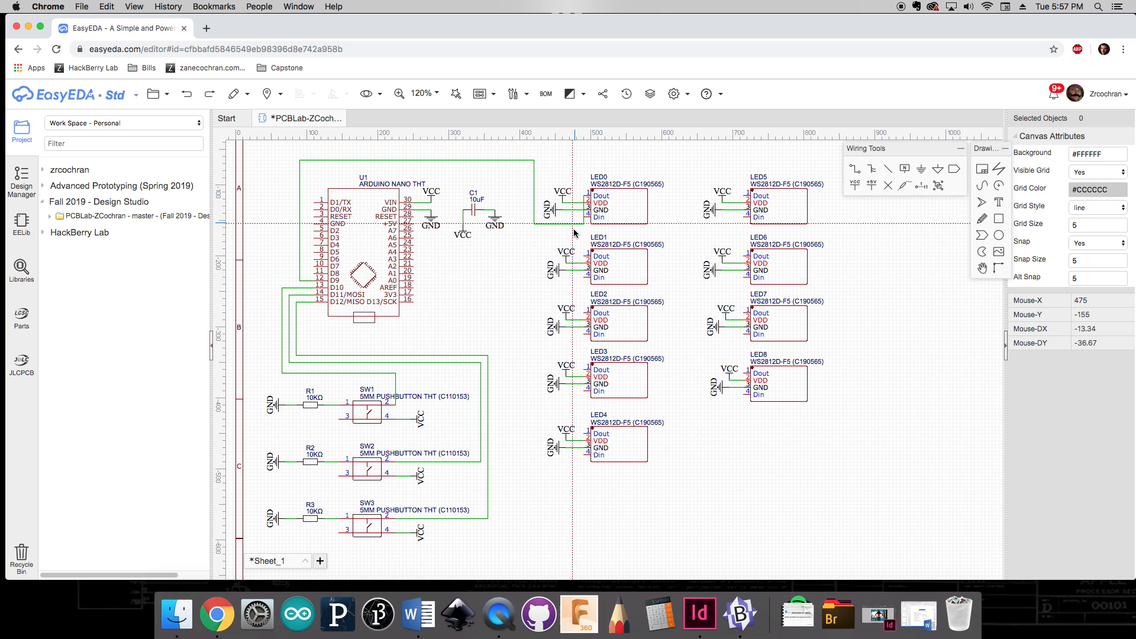
left_click(576, 200)
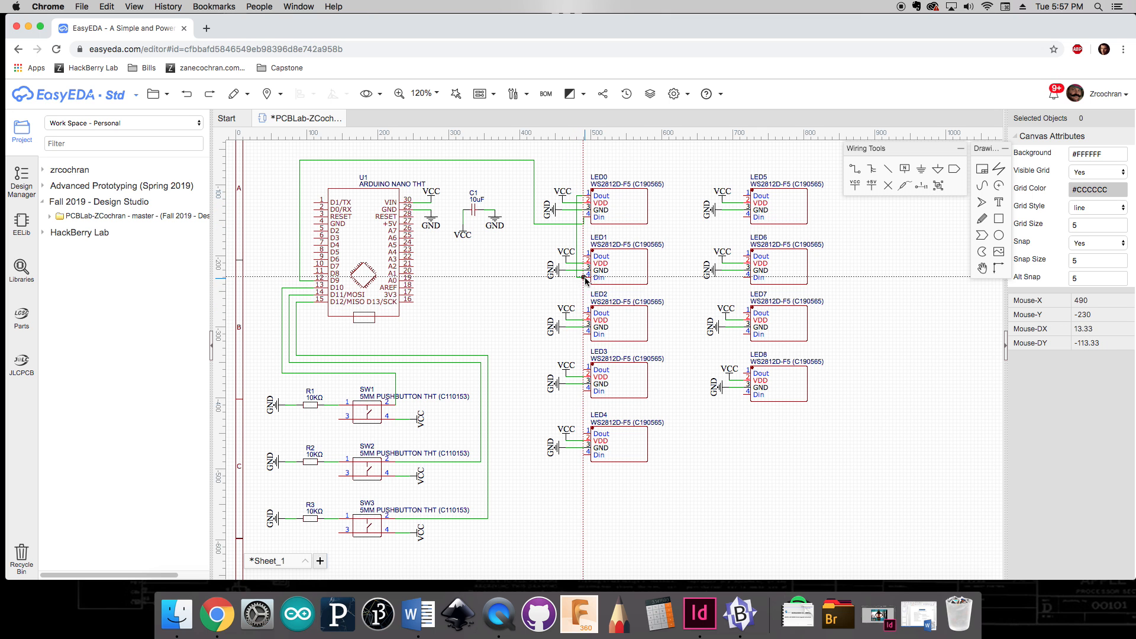
left_click(584, 278)
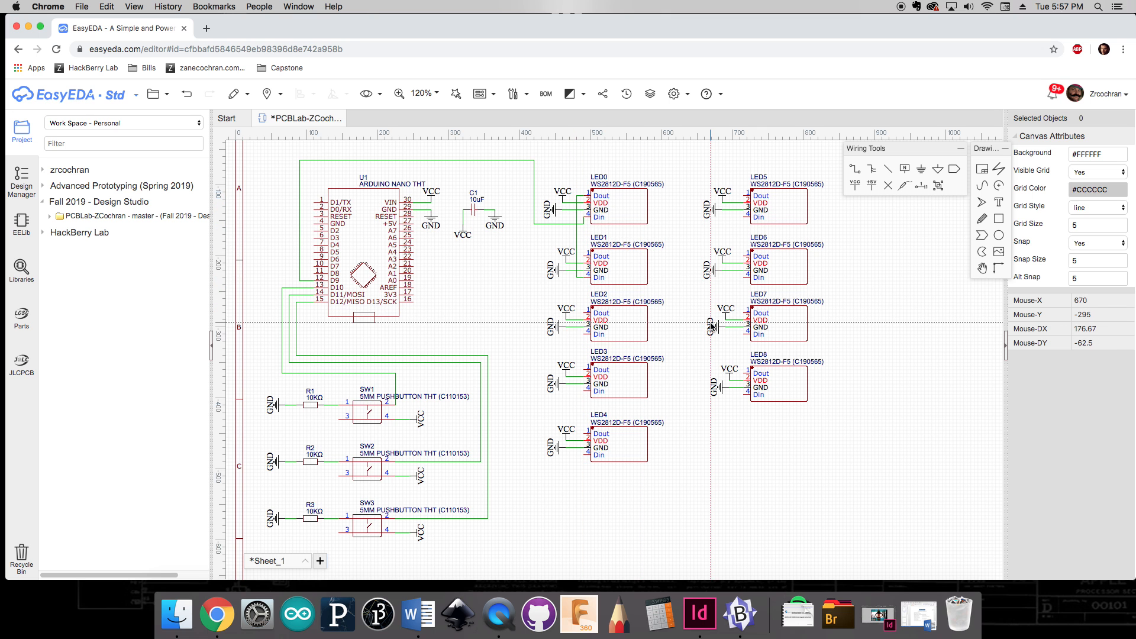
left_click(584, 257)
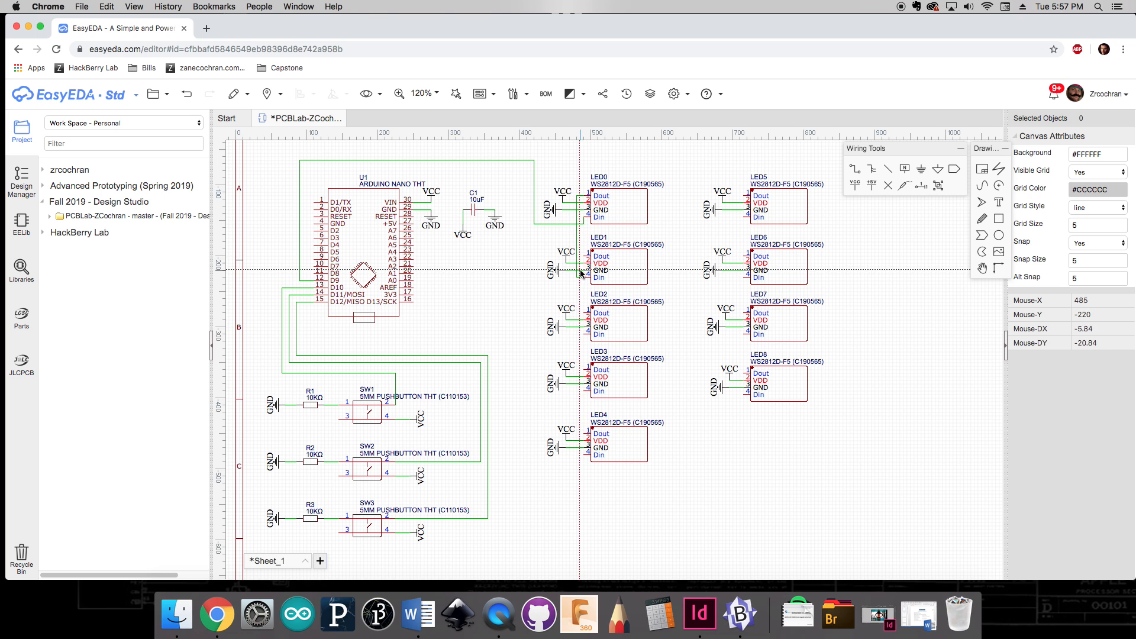
key("Escape")
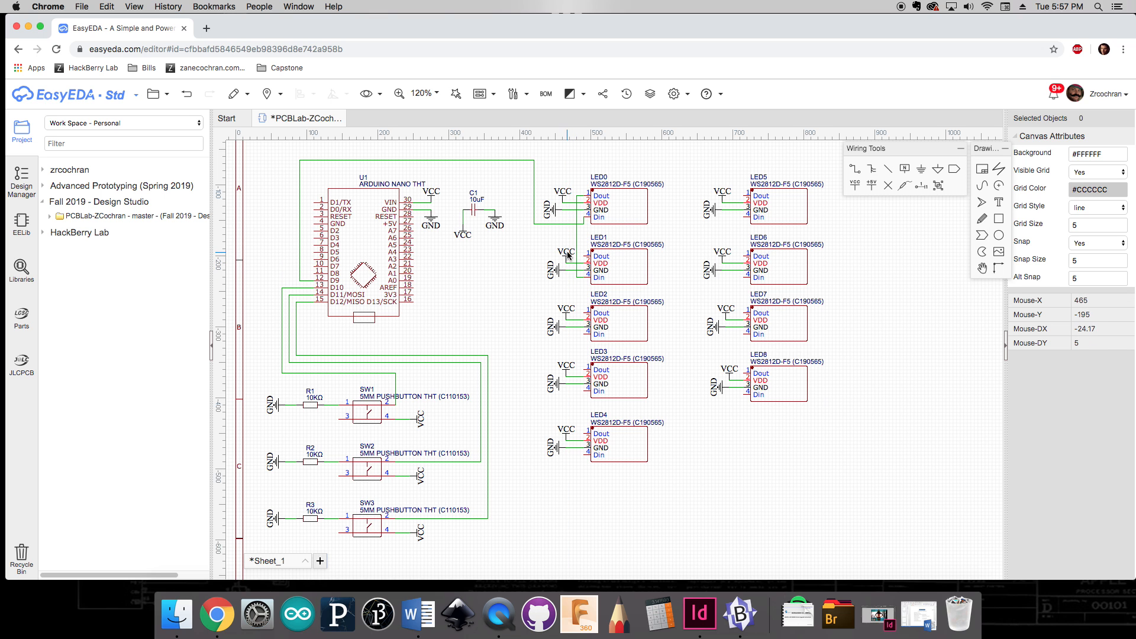
Step: Reposition the VCC and GND net flags of the left-column LEDs to clear room beside their pins
left_click(567, 254)
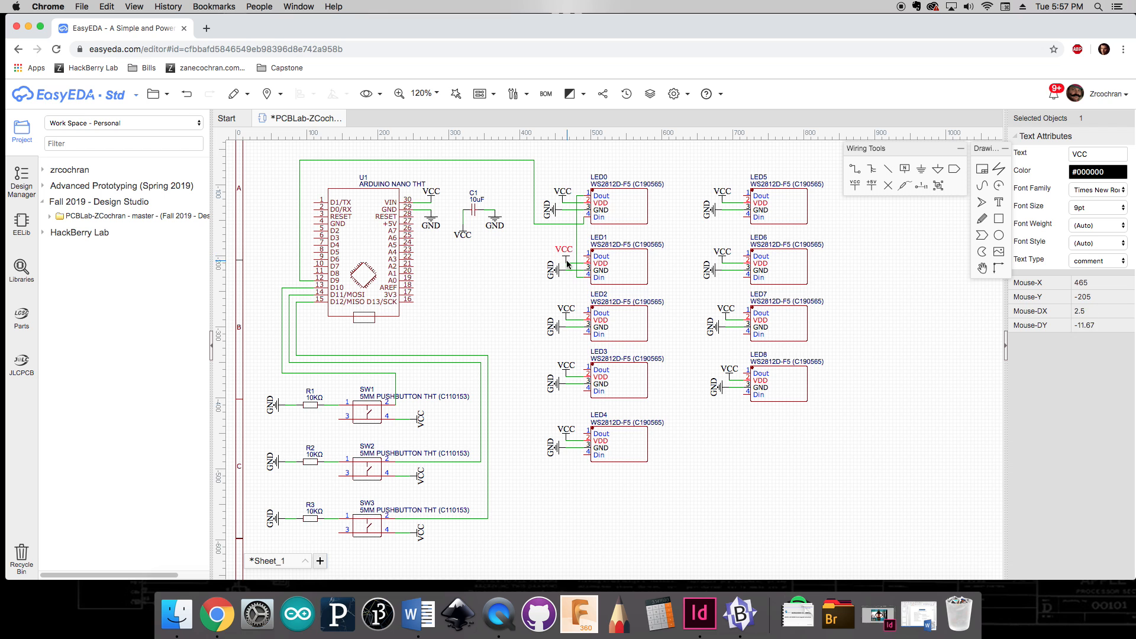
mouse_move(558, 272)
left_mouse_down()
mouse_move(538, 262)
mouse_move(553, 260)
left_mouse_up()
mouse_move(556, 330)
left_mouse_down()
mouse_move(538, 324)
mouse_move(553, 314)
left_mouse_up()
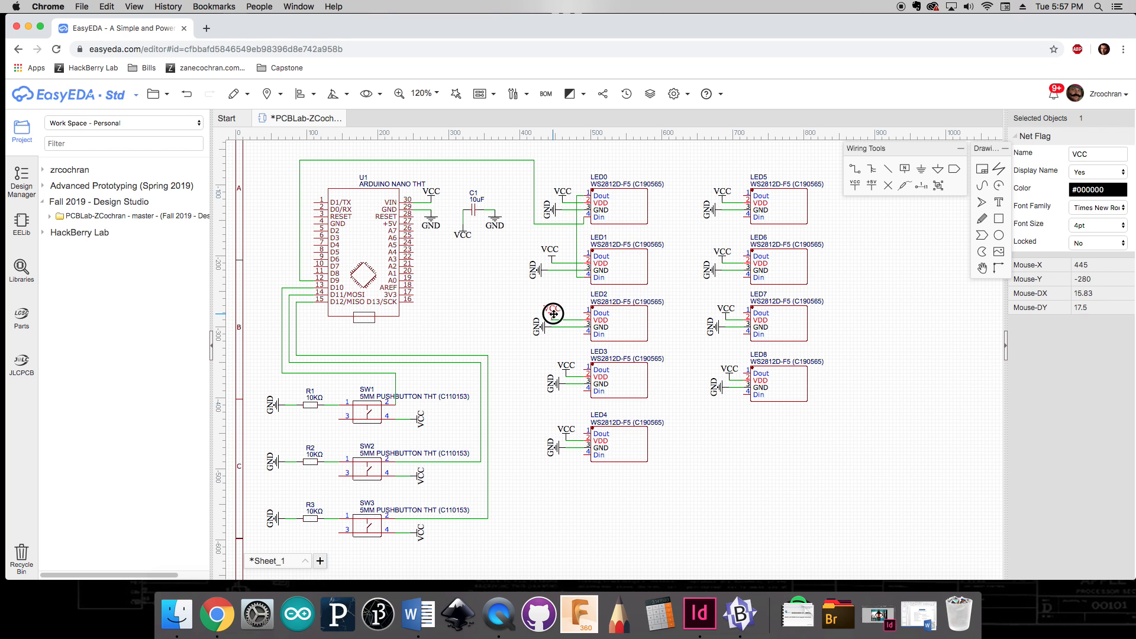
mouse_move(554, 384)
left_mouse_down()
mouse_move(569, 373)
mouse_move(553, 374)
left_mouse_up()
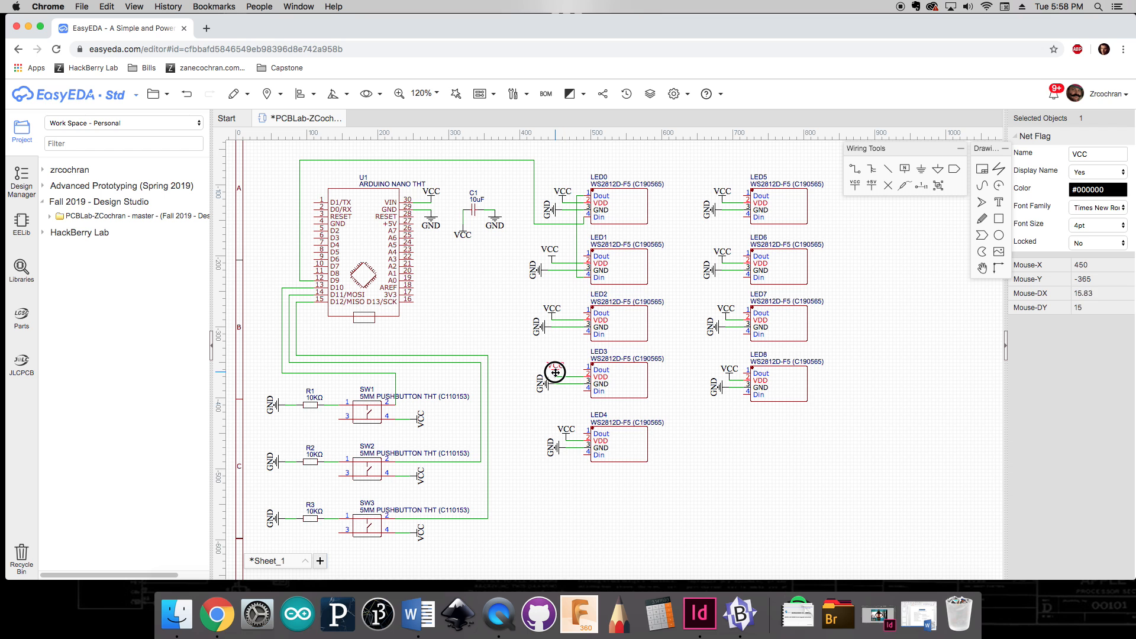
left_click(553, 450)
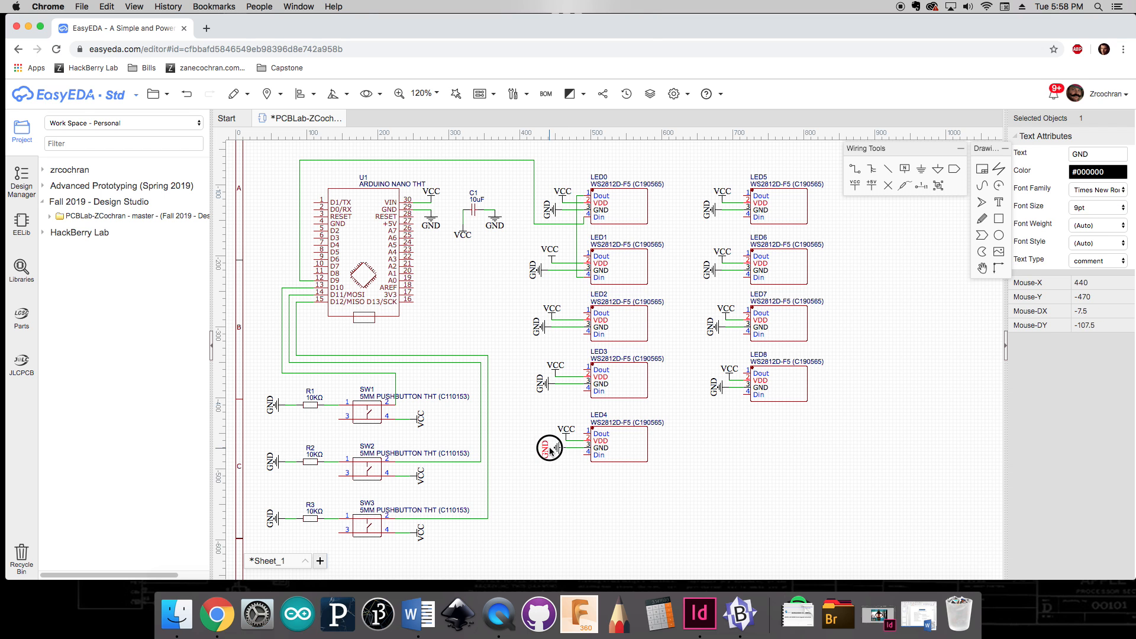
left_click_drag(556, 448, 550, 447)
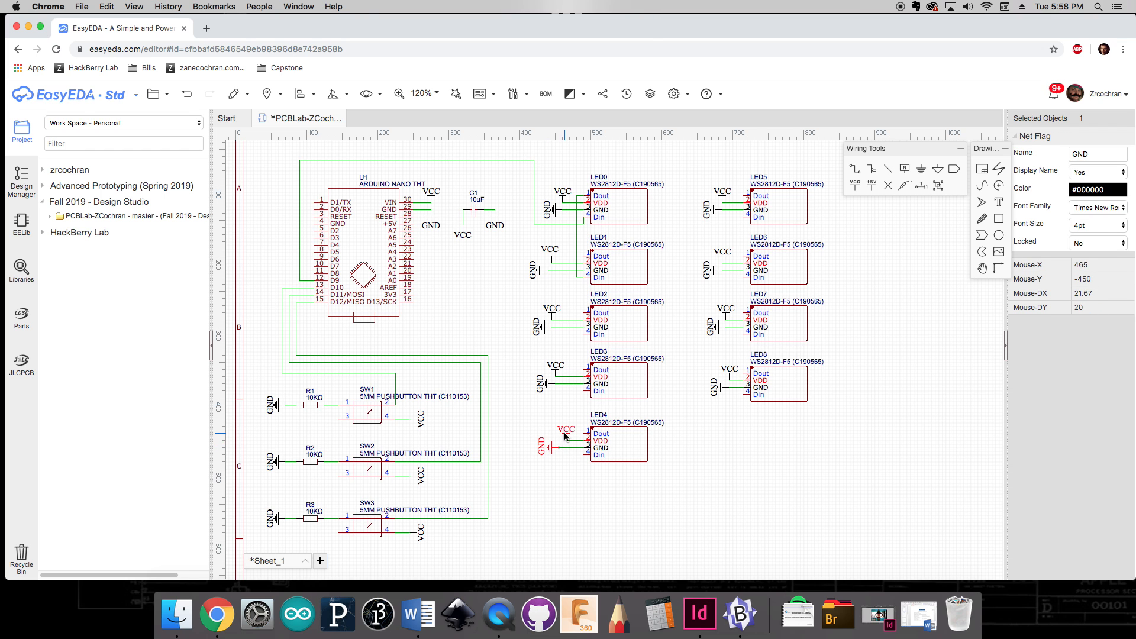
left_click(566, 434)
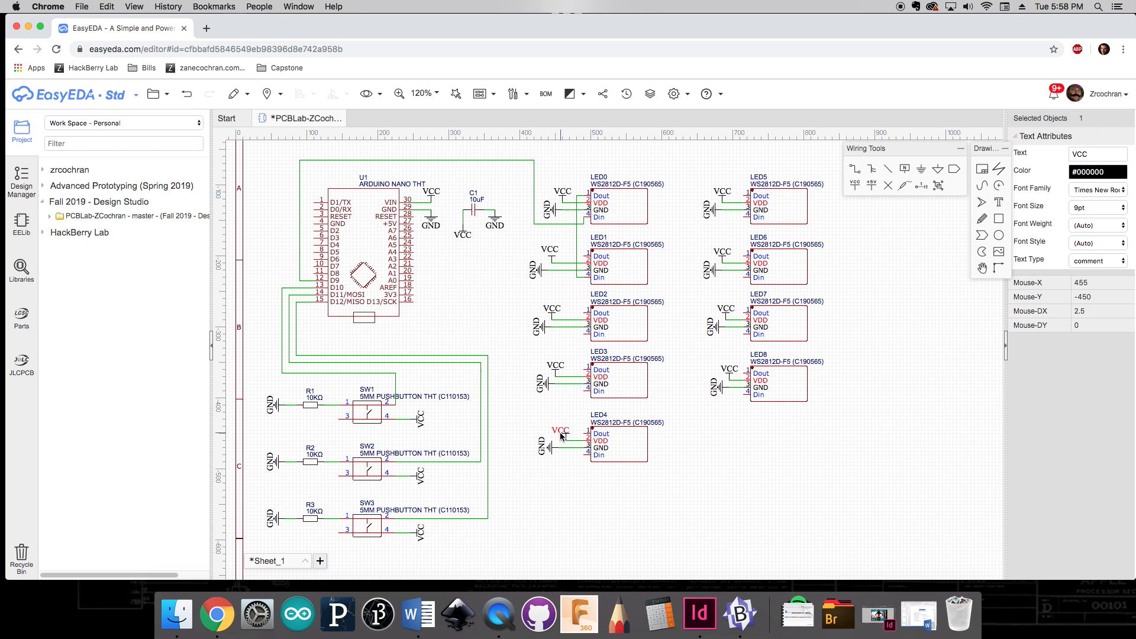
key("super+z")
left_click(566, 439)
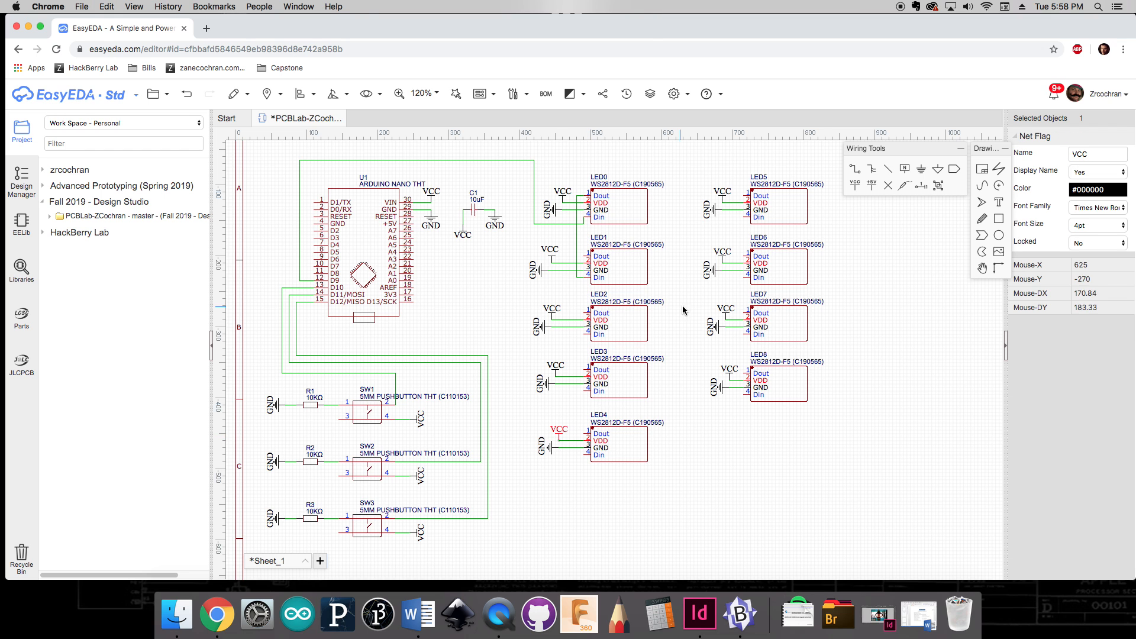
Step: Reposition the VCC and GND net flags of the right-column LEDs to clear room beside their pins
mouse_move(714, 211)
left_mouse_down()
mouse_move(702, 211)
mouse_move(711, 202)
left_mouse_up()
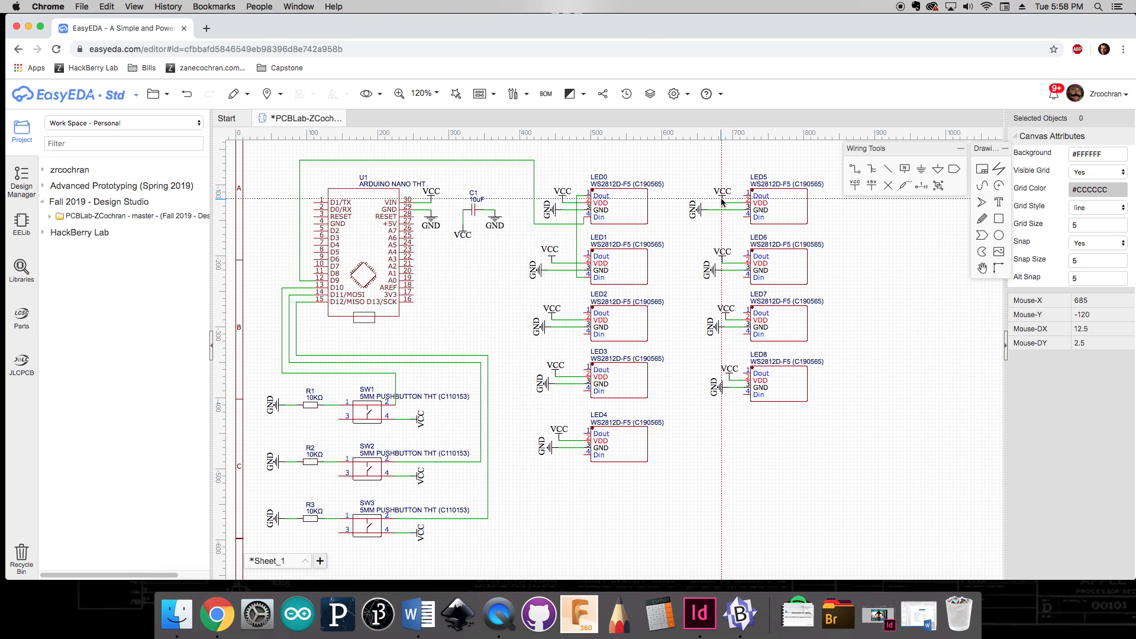
key("Escape")
left_click_drag(723, 201, 712, 202)
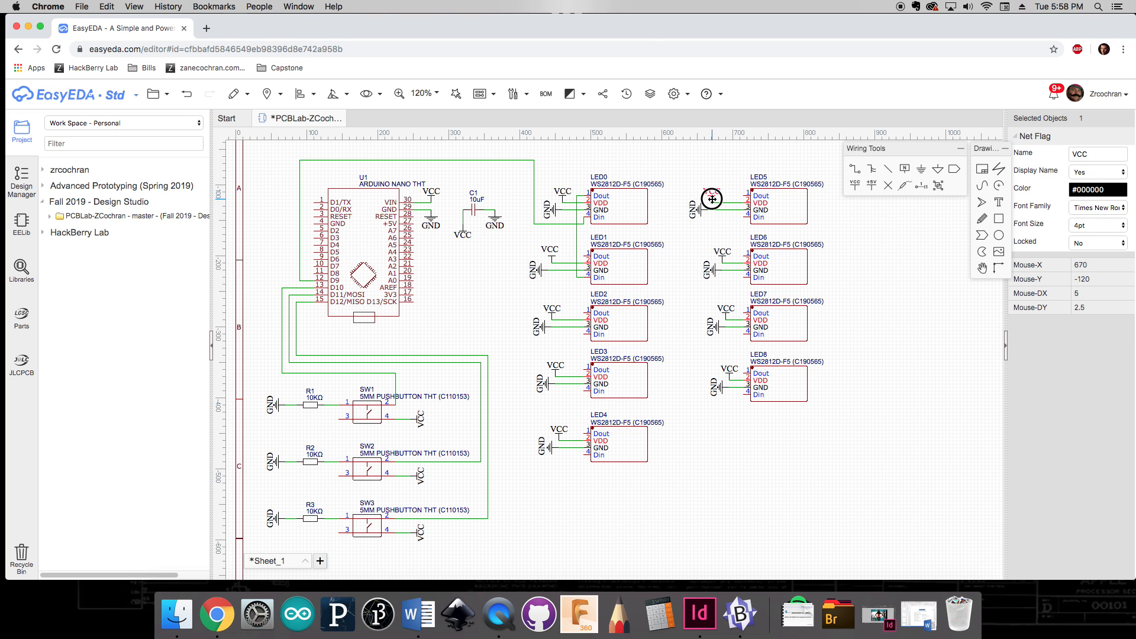
left_click(711, 270)
mouse_move(712, 270)
left_mouse_down()
mouse_move(700, 269)
mouse_move(712, 261)
left_mouse_up()
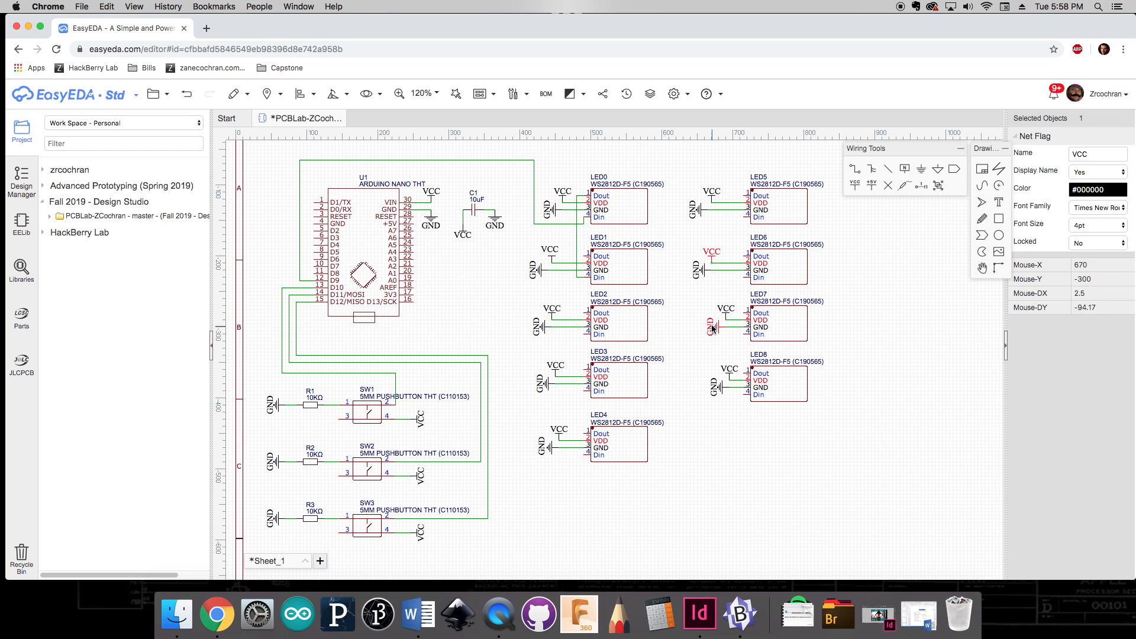
mouse_move(716, 330)
left_mouse_down()
mouse_move(705, 327)
mouse_move(715, 317)
left_mouse_up()
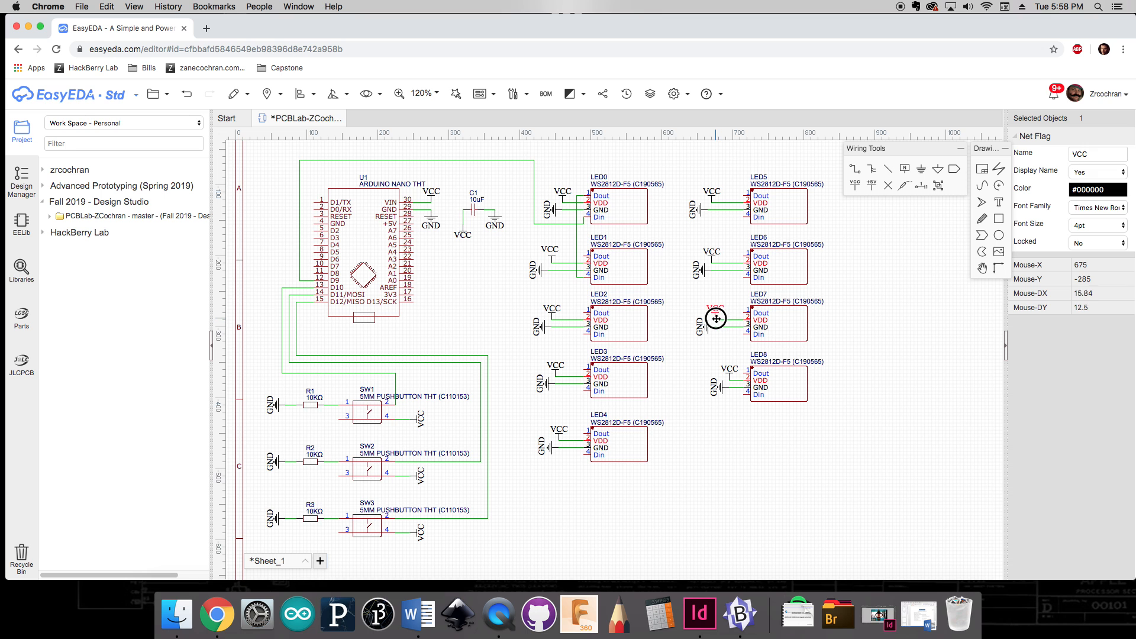
mouse_move(720, 389)
left_mouse_down()
mouse_move(707, 389)
mouse_move(720, 374)
left_mouse_up()
key("super+z")
left_click(689, 426)
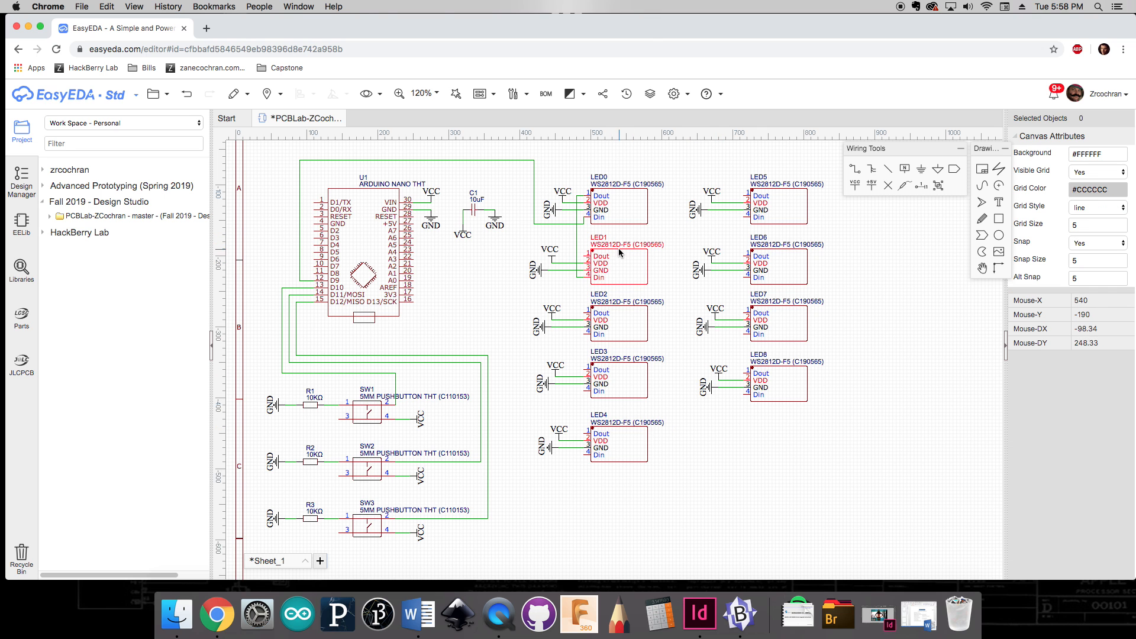
Step: Chain the data lines down the left column, wiring LED1's Dout to LED2's Din, LED2 to LED3, and LED3 to LED4
left_click(587, 256)
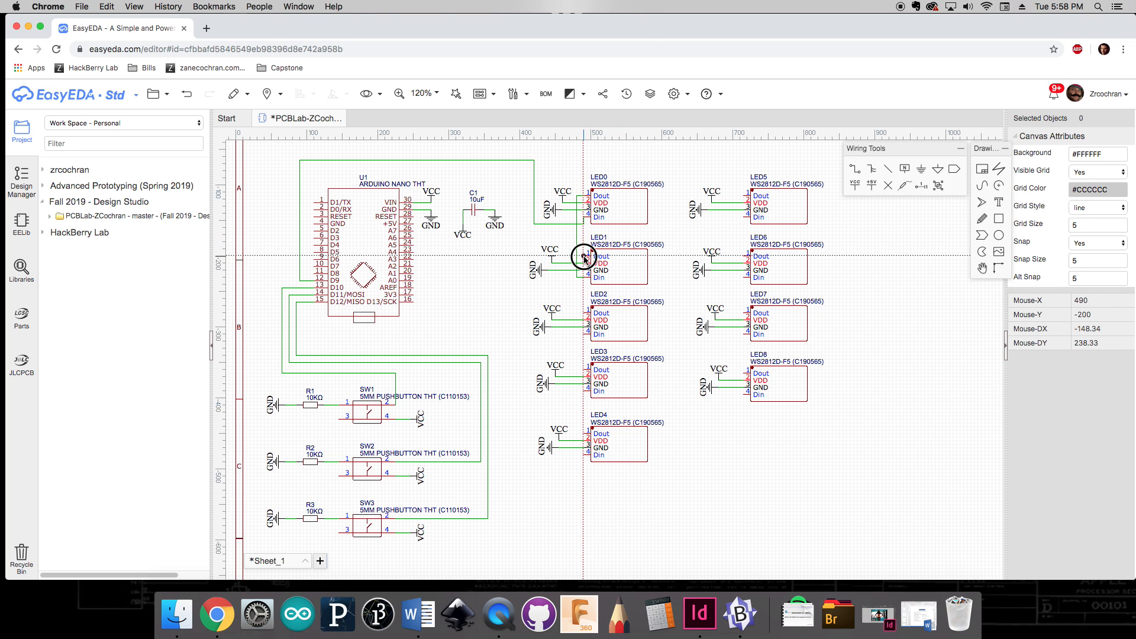
left_click(584, 332)
left_click(584, 312)
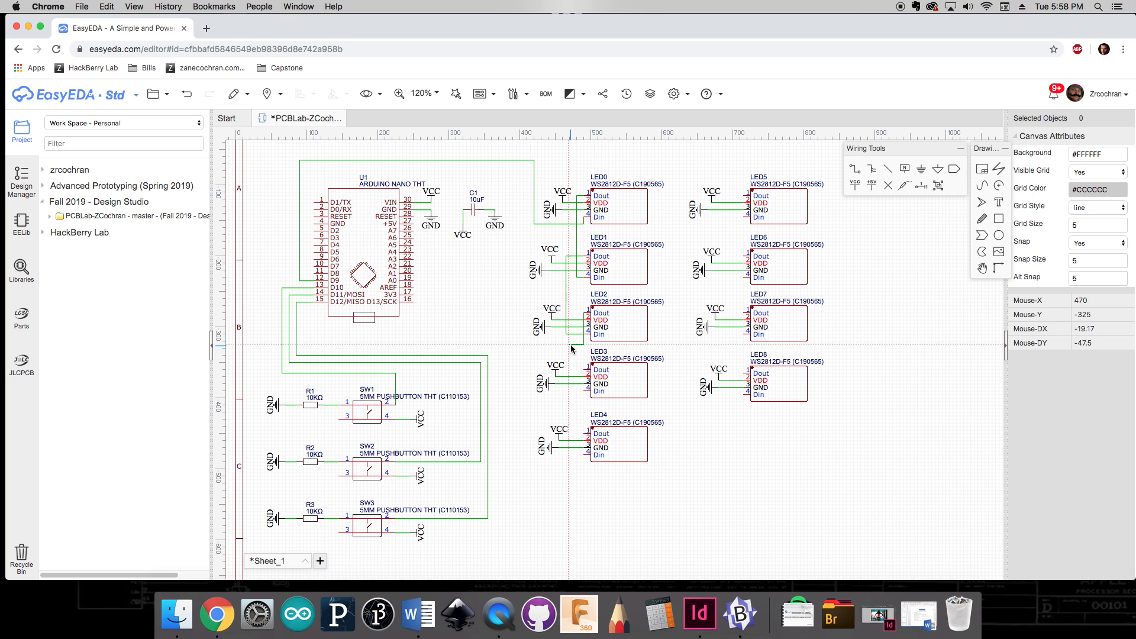
left_click(577, 317)
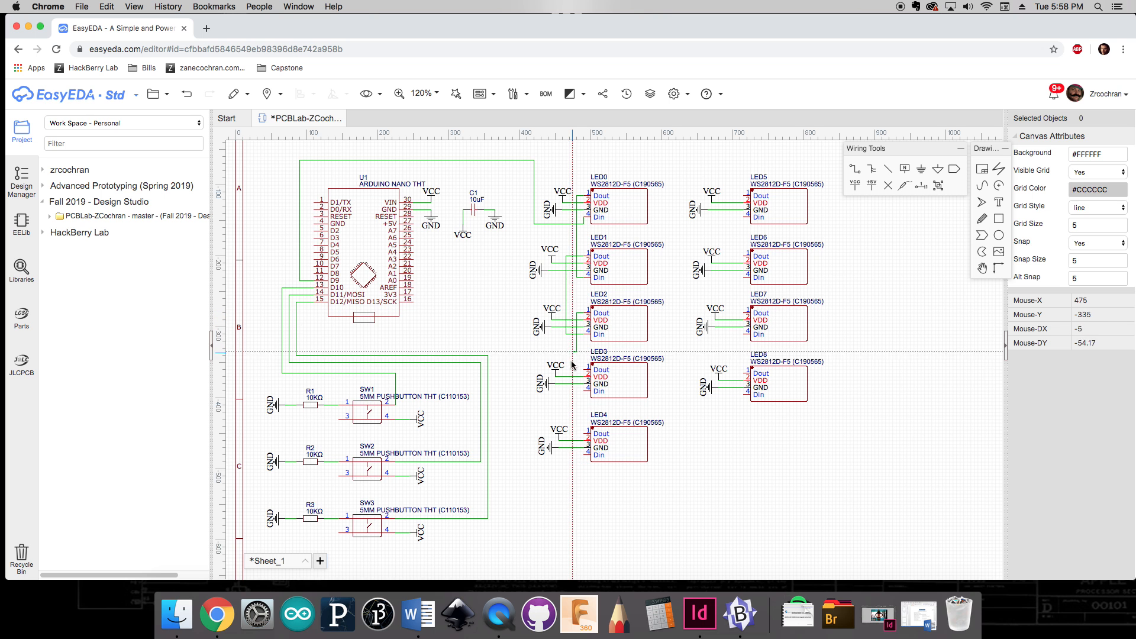
left_click(584, 391)
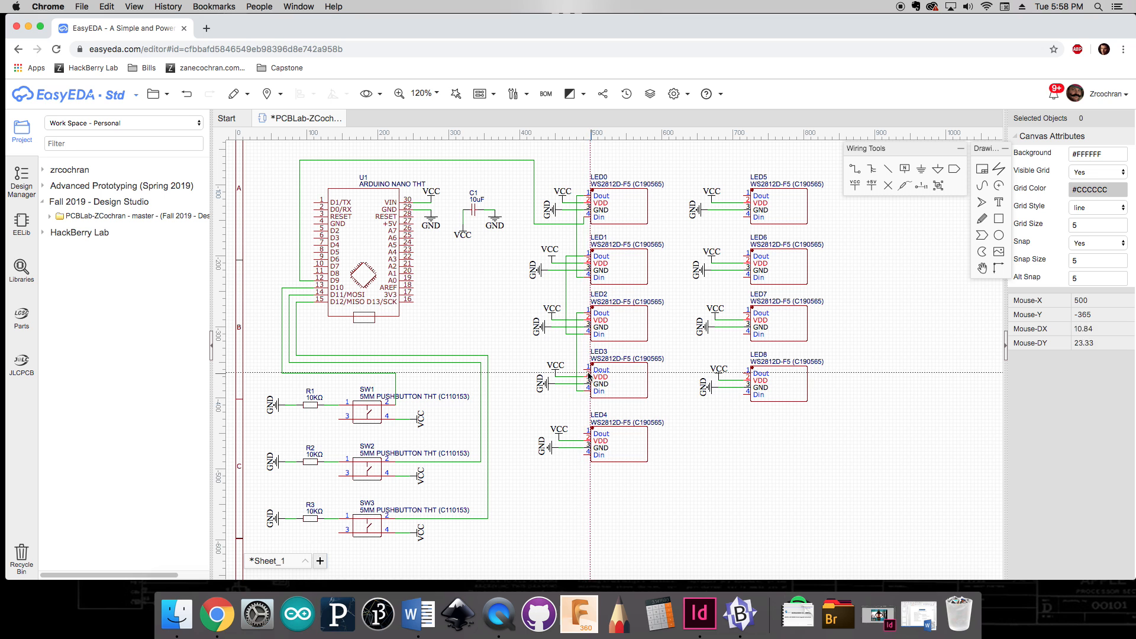
left_click(583, 371)
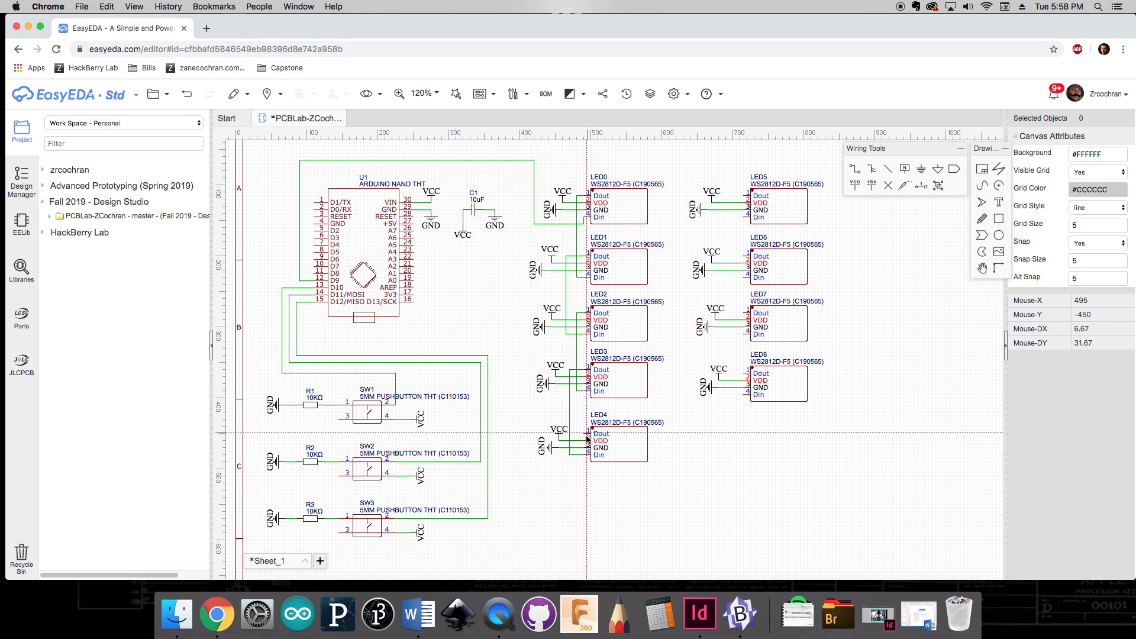
left_click(584, 454)
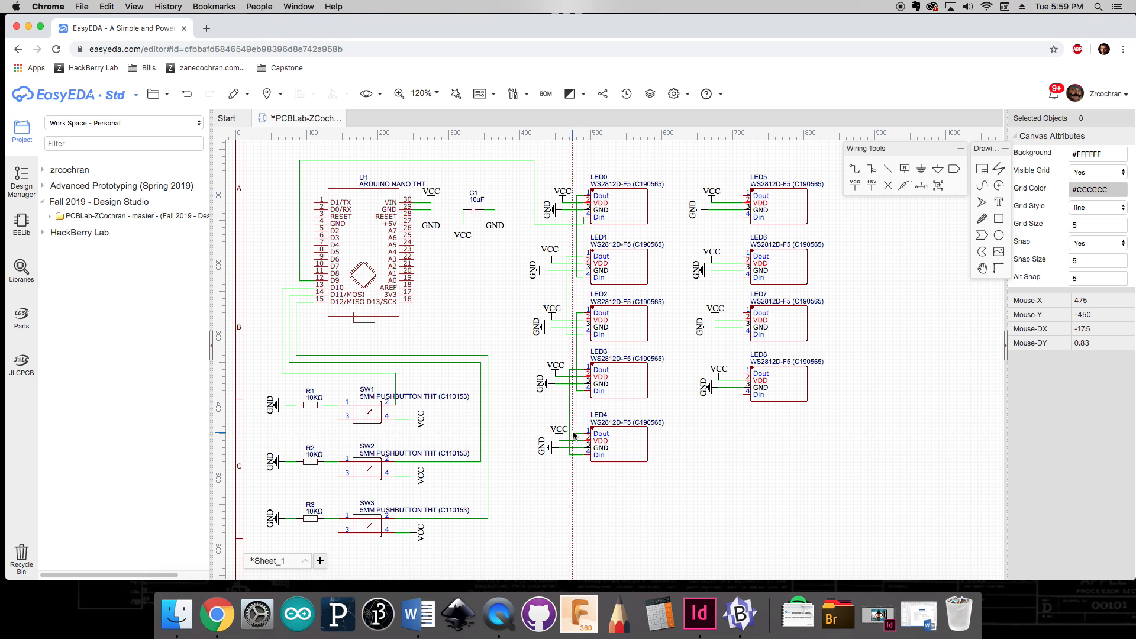
Step: Wire LED4's Dout down beneath the column and across up to LED5's Din
left_click(576, 434)
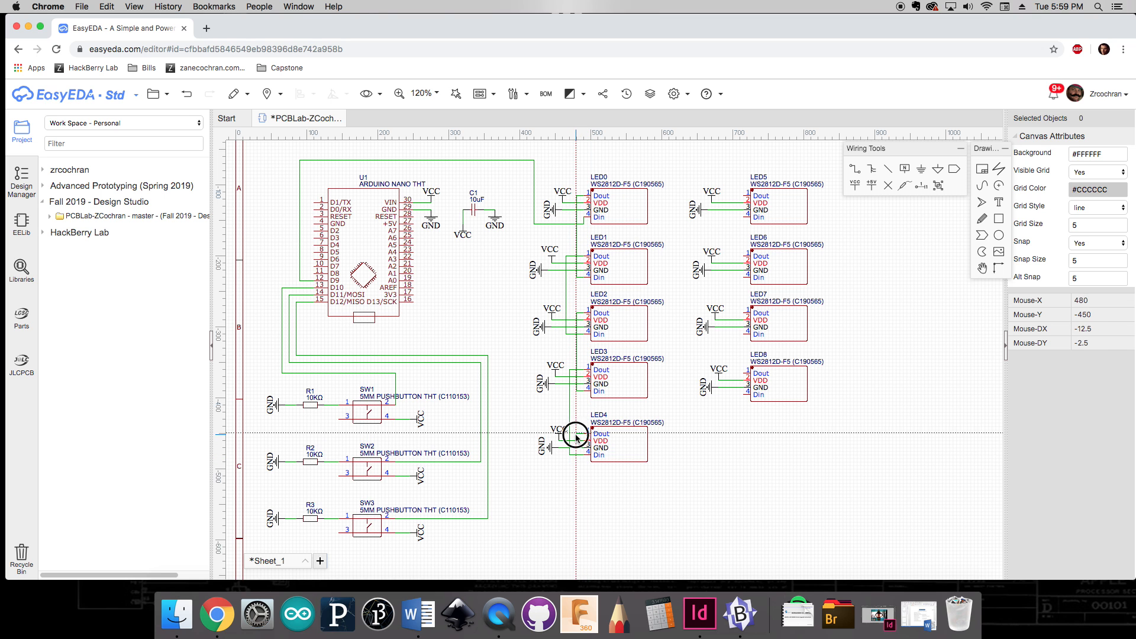
left_click(673, 483)
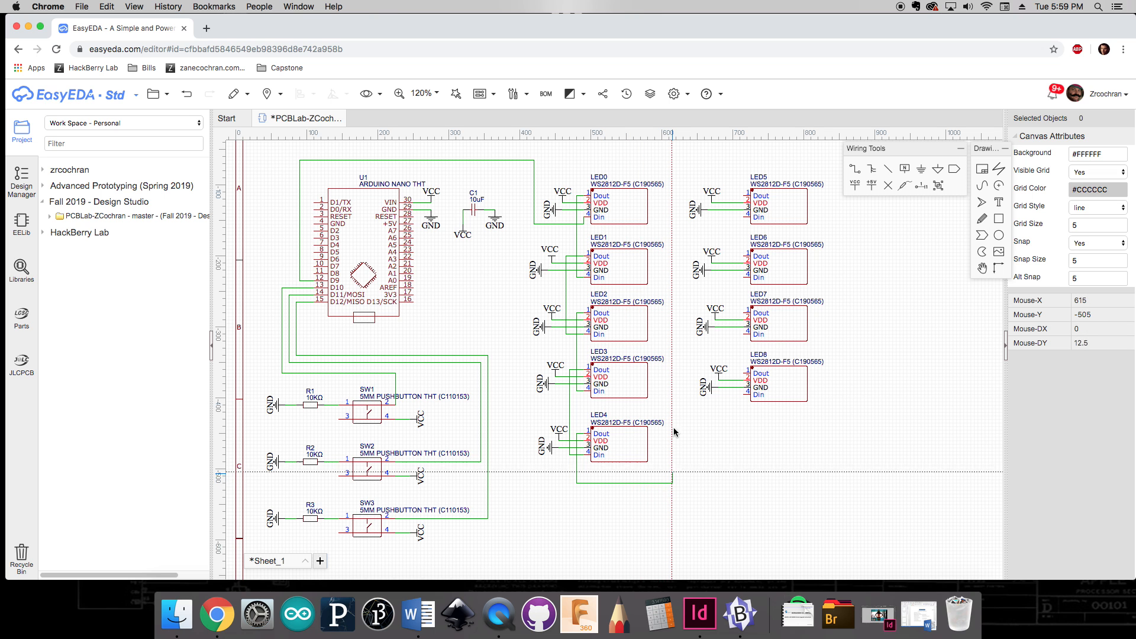
left_click(743, 217)
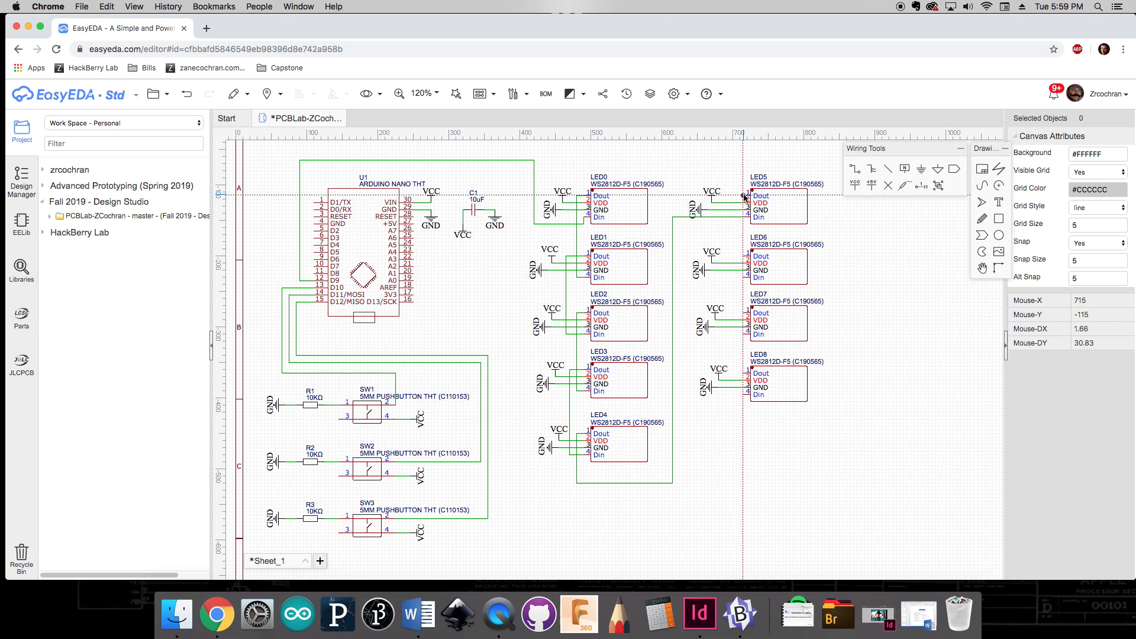
Step: Chain the data lines down the right column from LED5's Dout through LED6 and LED7 to LED8's Din
left_click(743, 197)
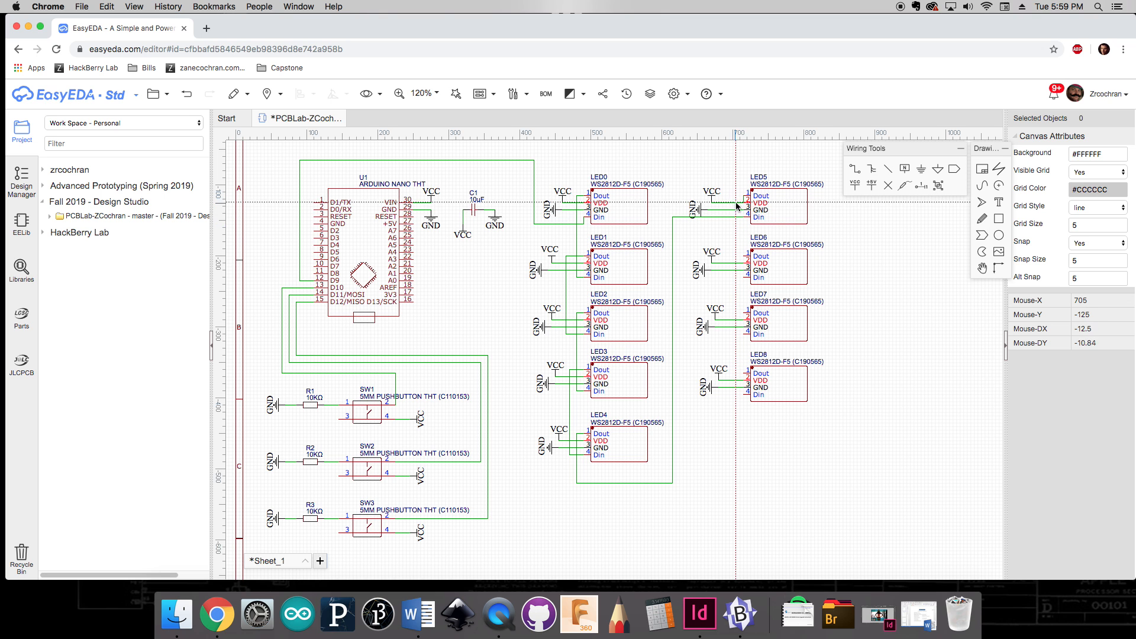
left_click(737, 202)
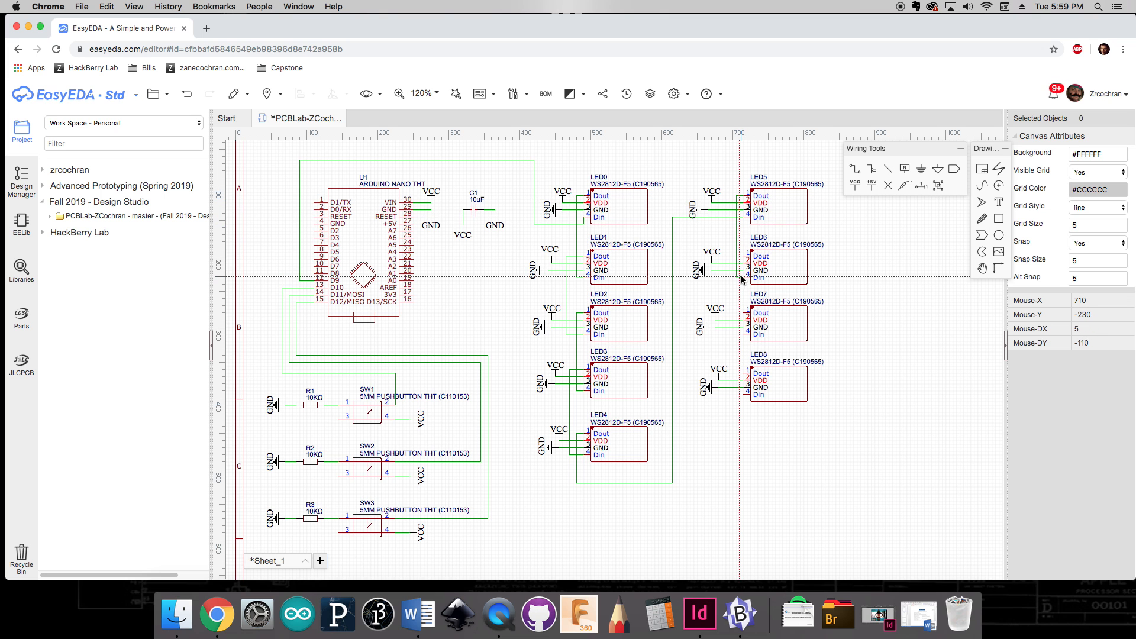
left_click(743, 277)
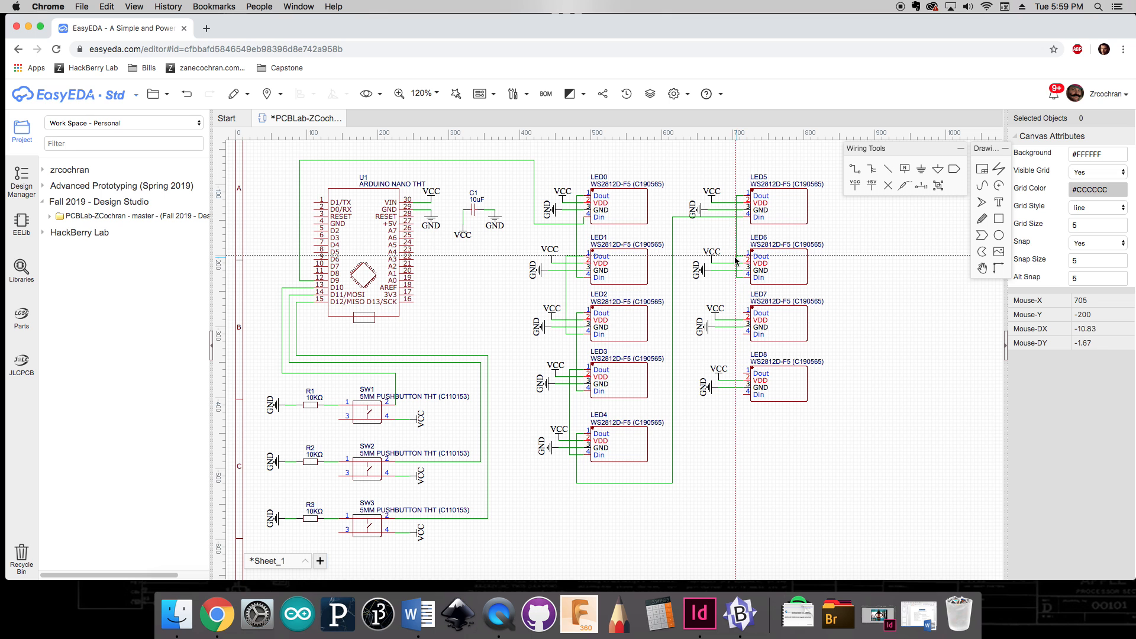
left_click(730, 259)
left_click(744, 333)
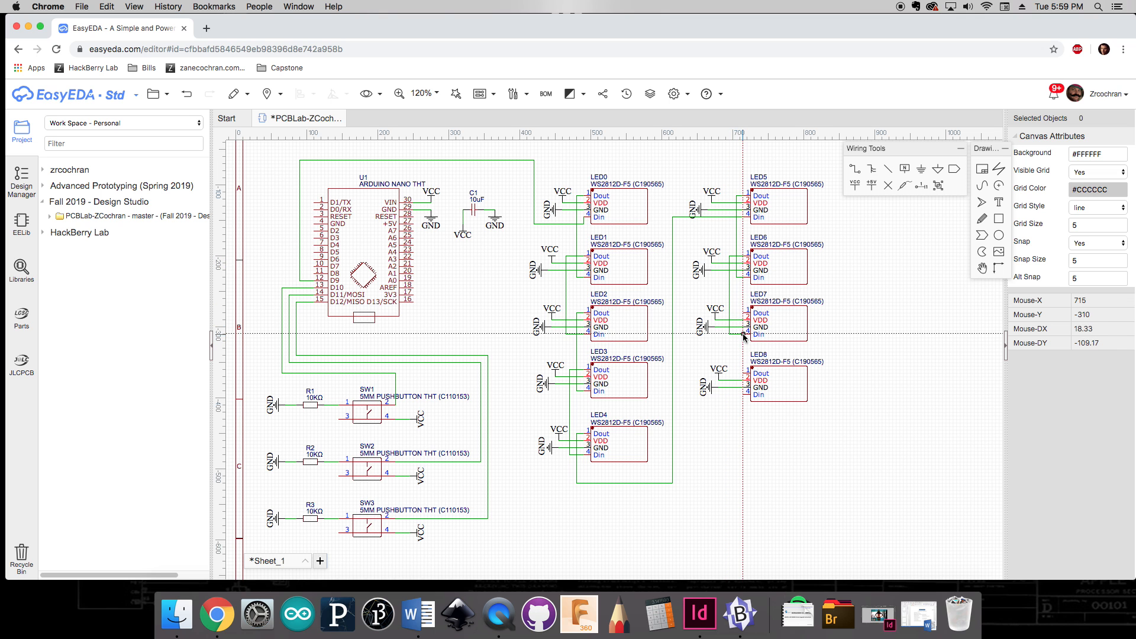
left_click(744, 314)
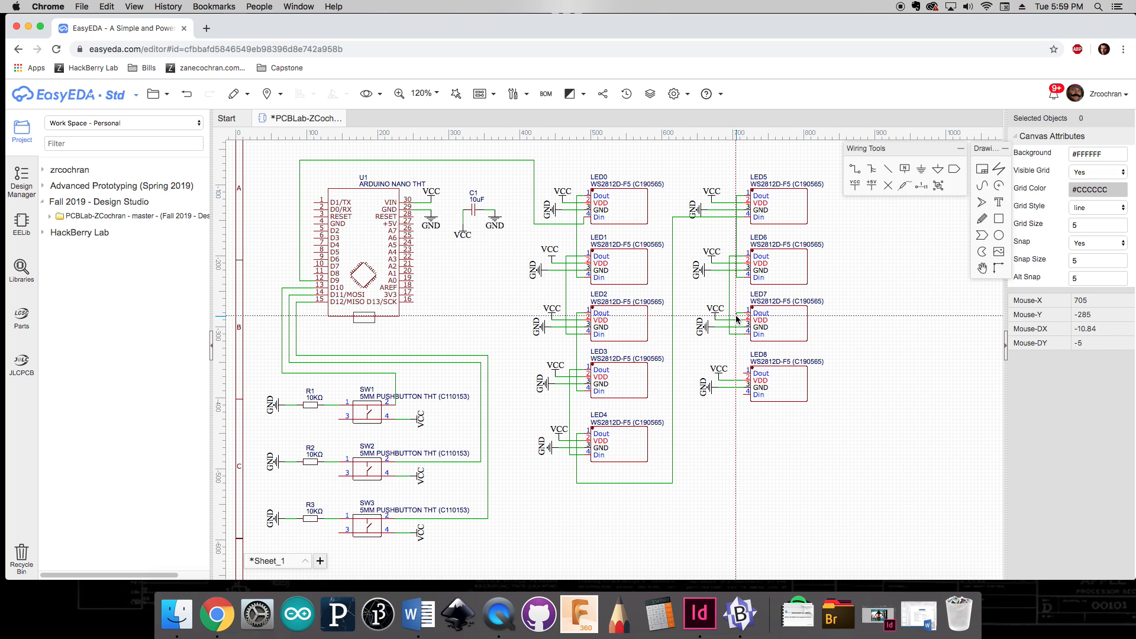
left_click(735, 316)
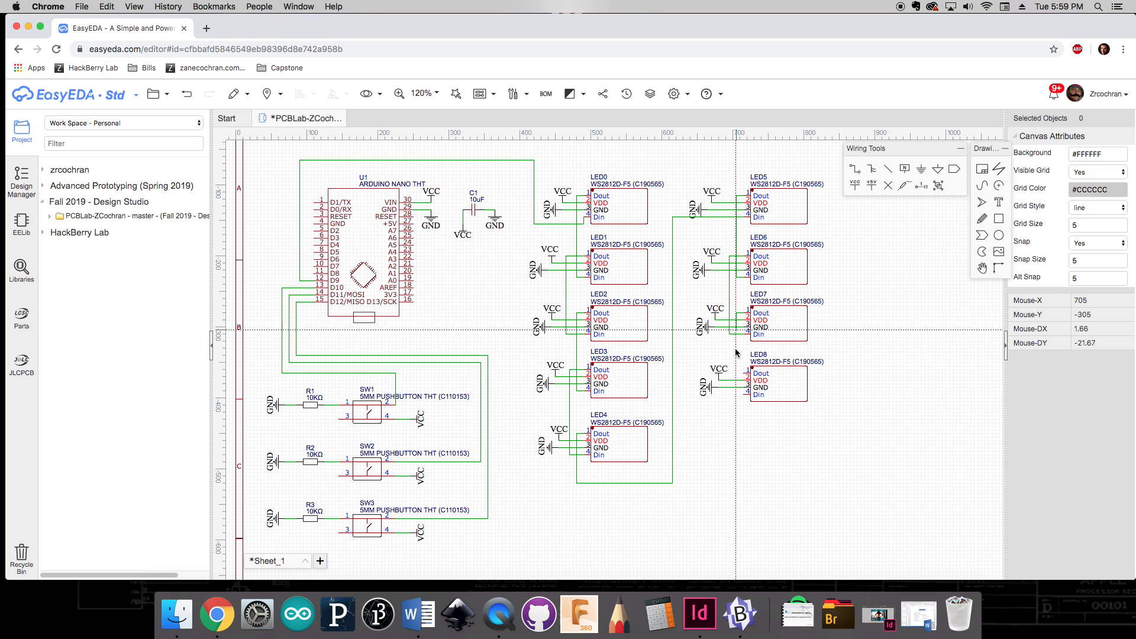
left_click(738, 394)
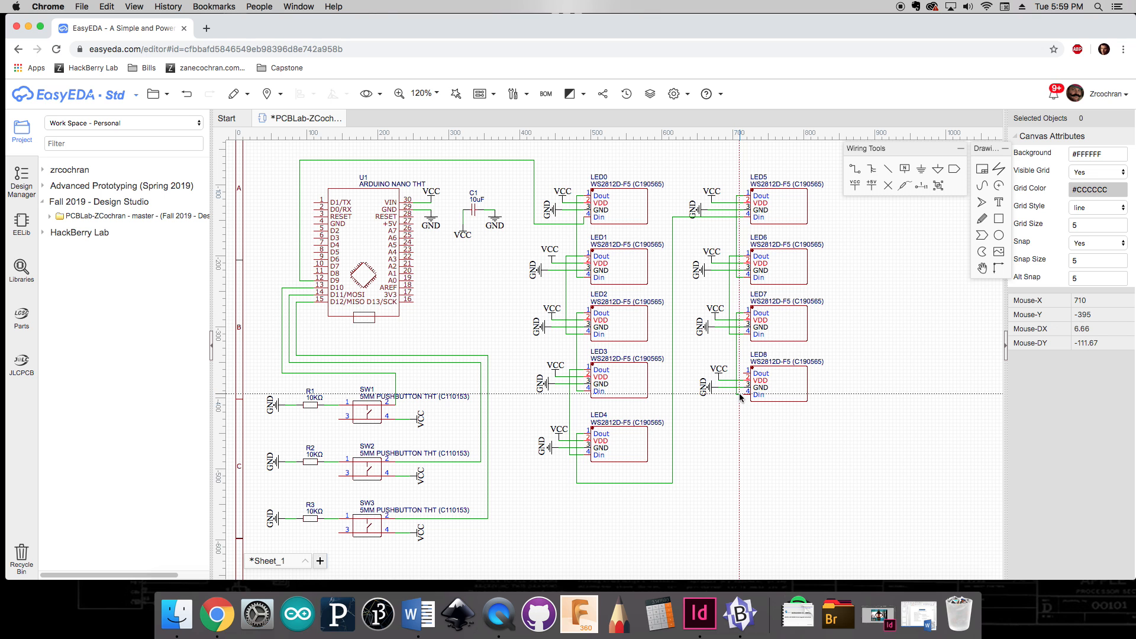
key("Escape")
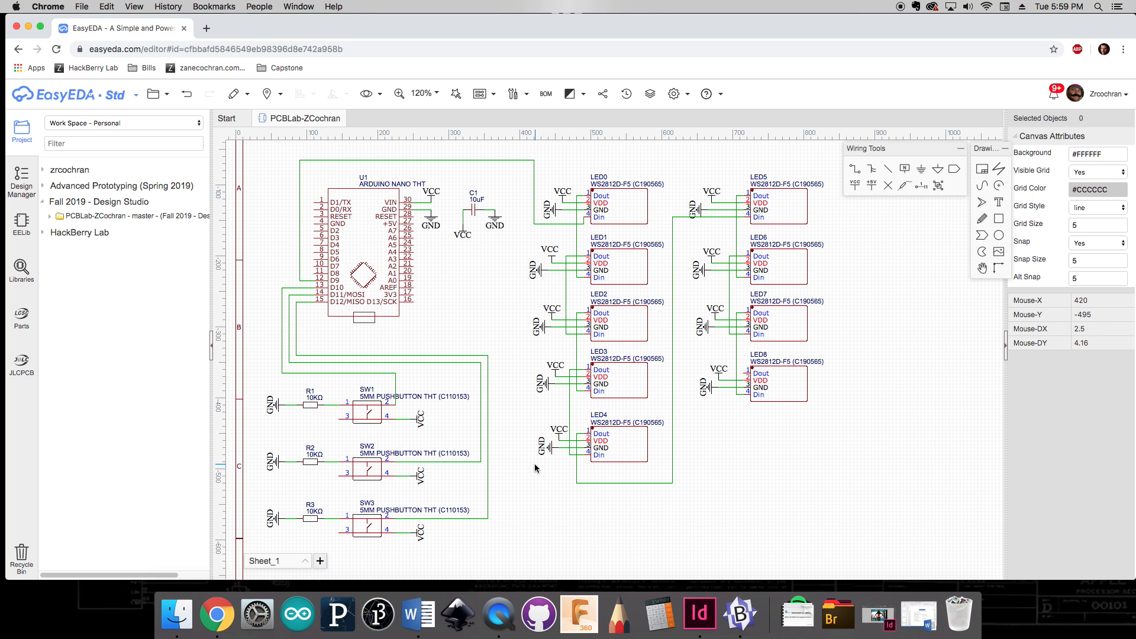
Step: Start converting the schematic to a PCB and choose to check the unfinished nets first
scroll(523, 470, "down", 2)
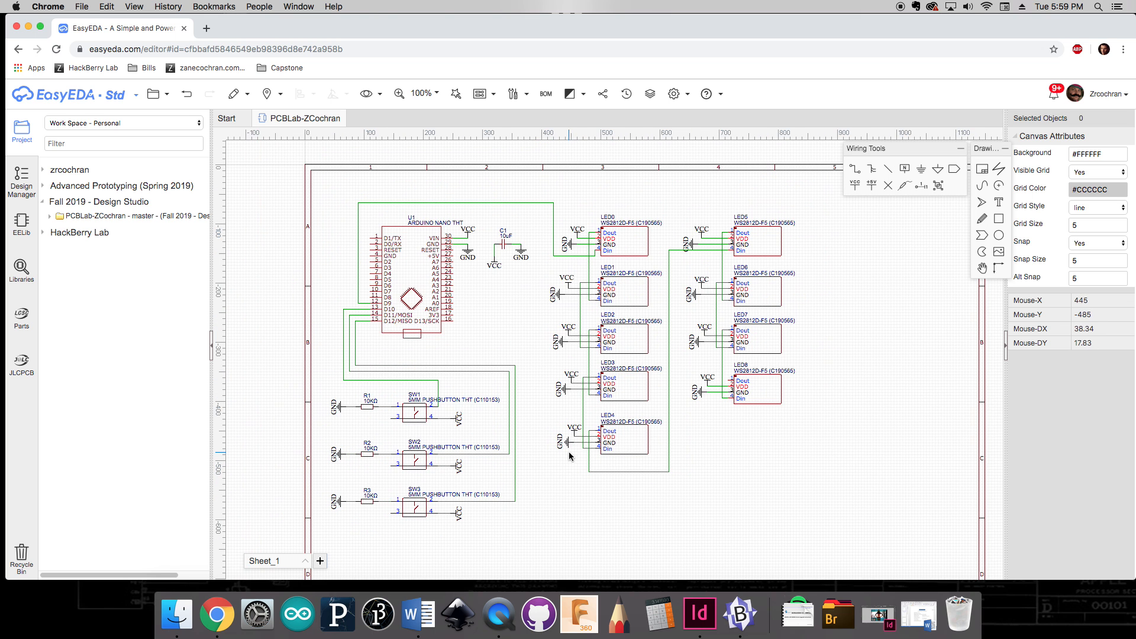
right_click_drag(569, 468, 555, 425)
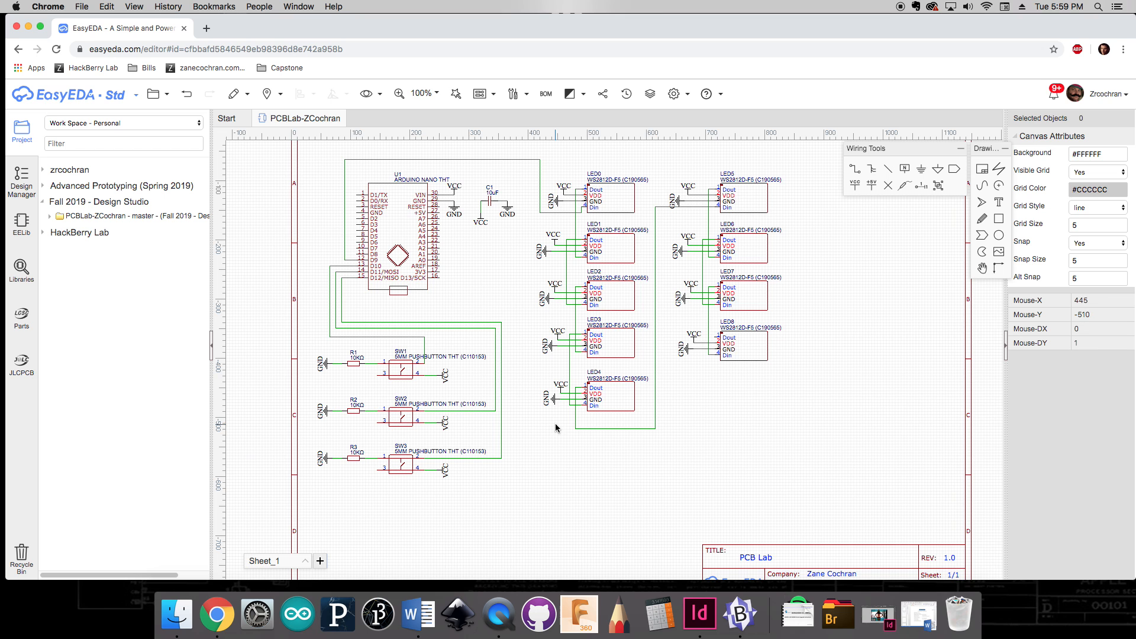
right_click_drag(743, 421, 735, 419)
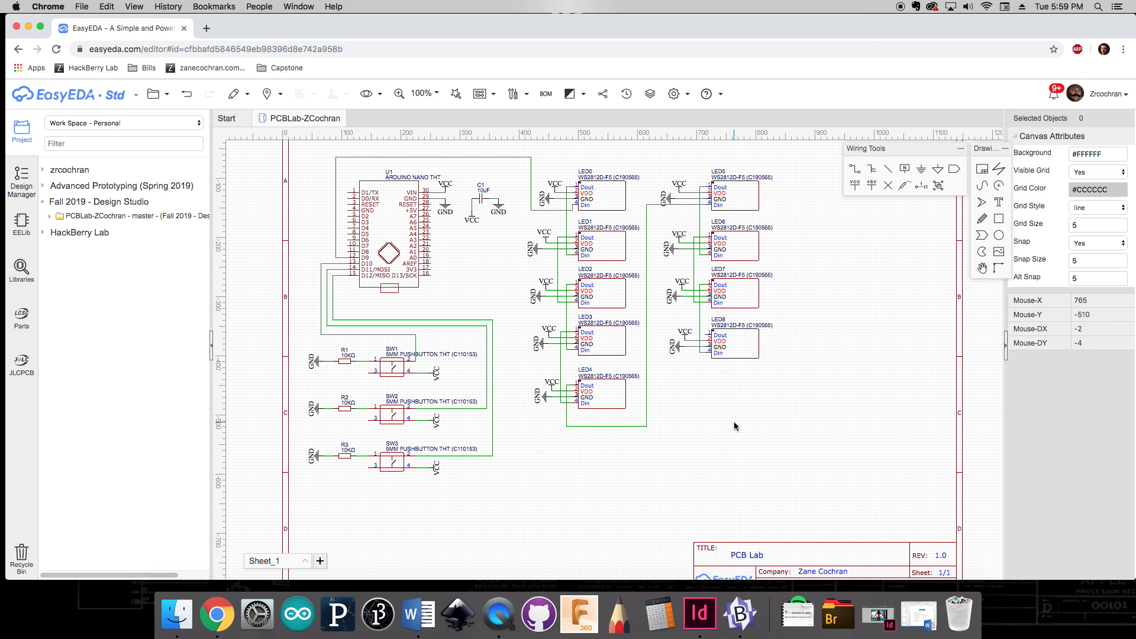
left_click(494, 96)
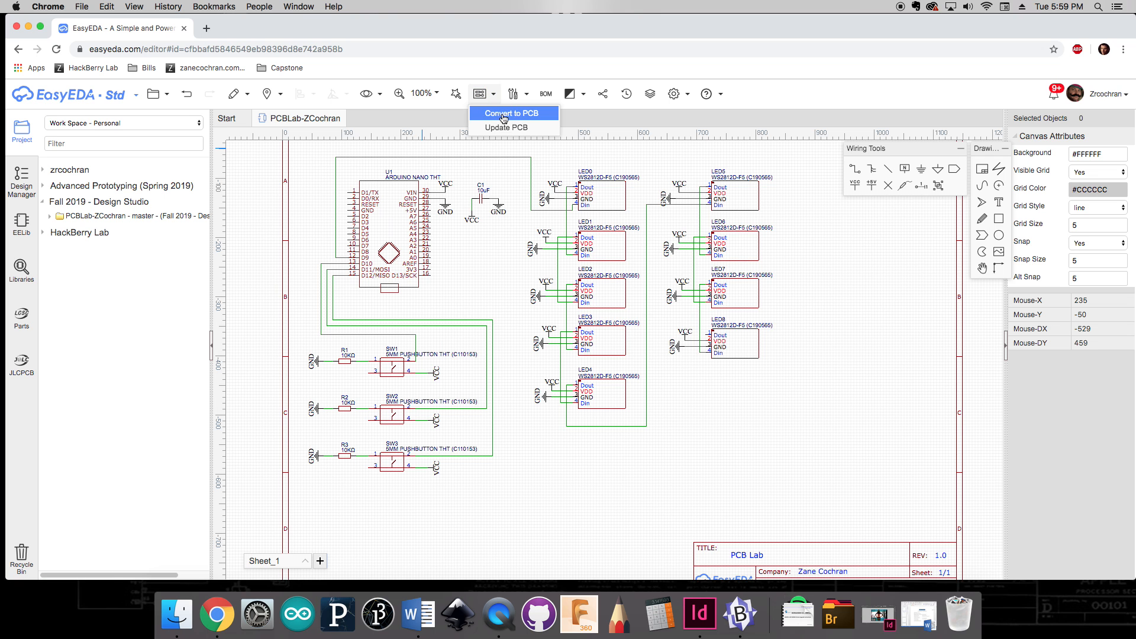
left_click(503, 117)
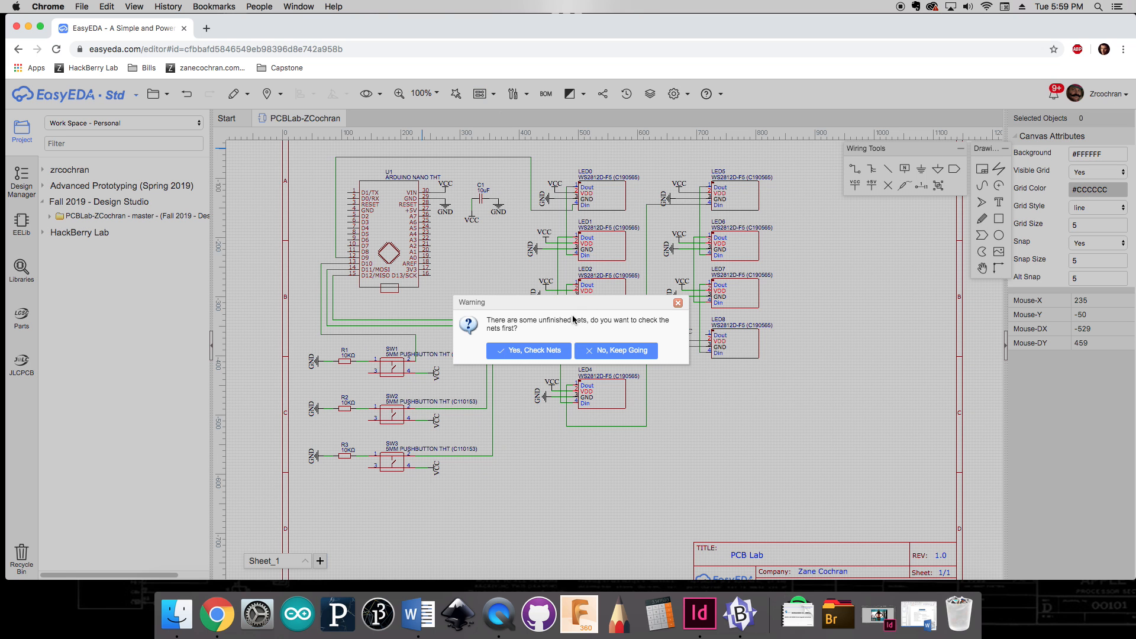
left_click(542, 350)
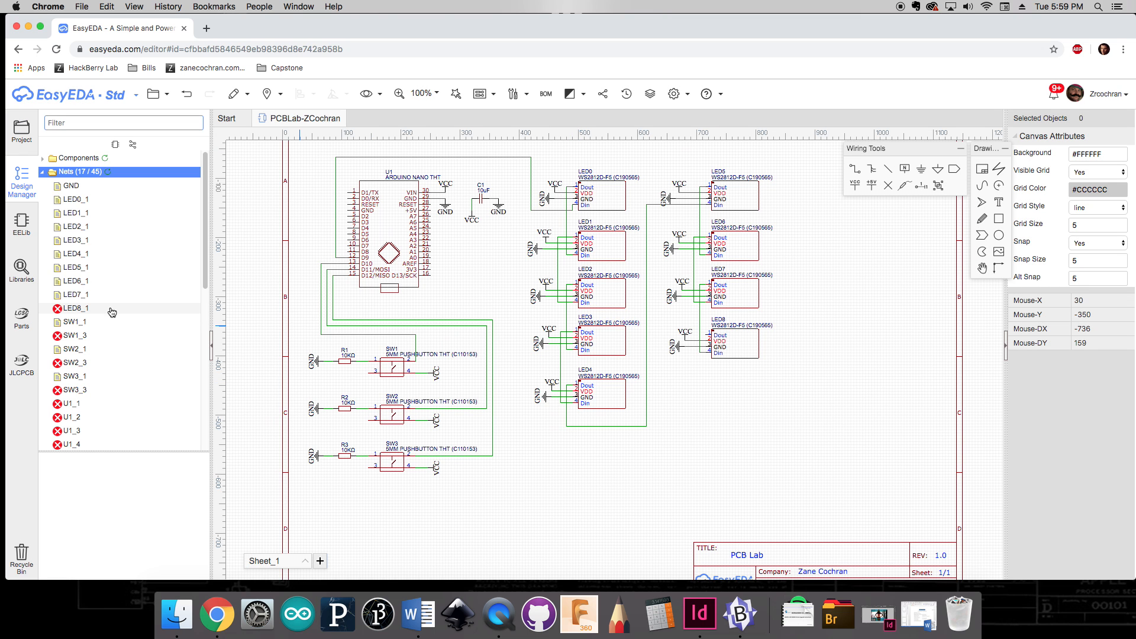
Step: Inspect the unfinished LED8_1 net and the other nets in the design manager's net list
left_click(82, 308)
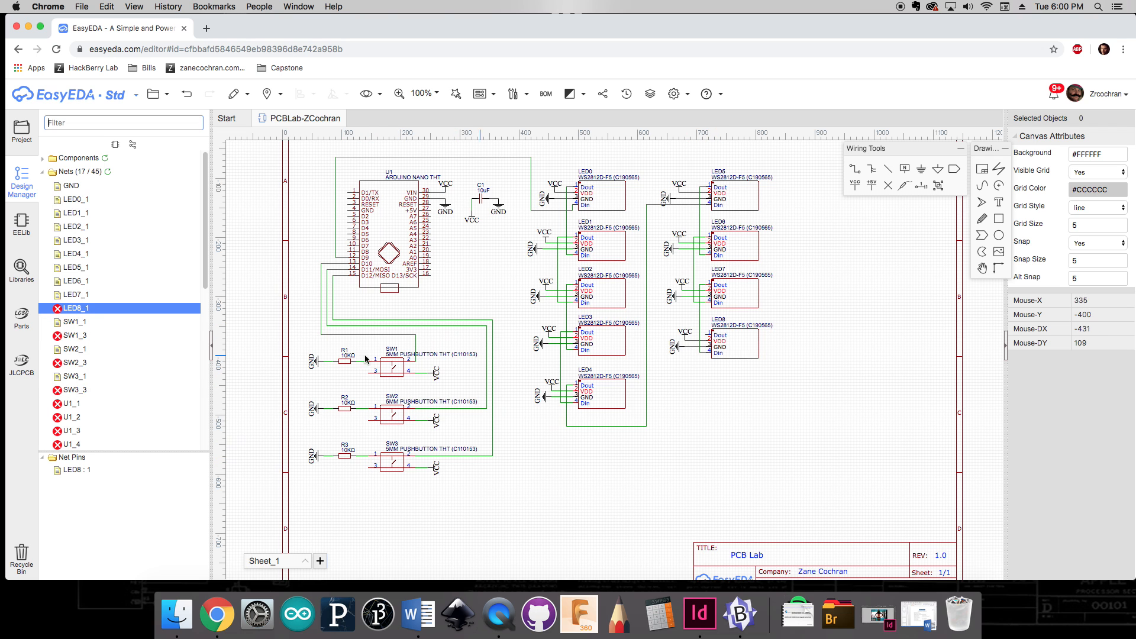
scroll(120, 372, "down", 5)
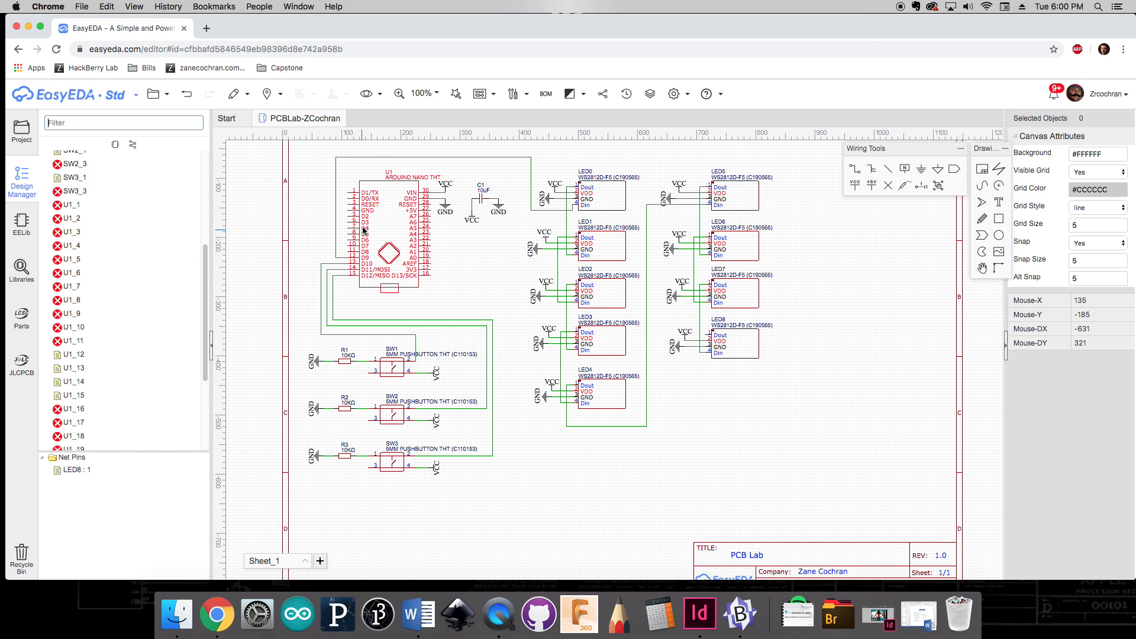
scroll(95, 303, "up", 5)
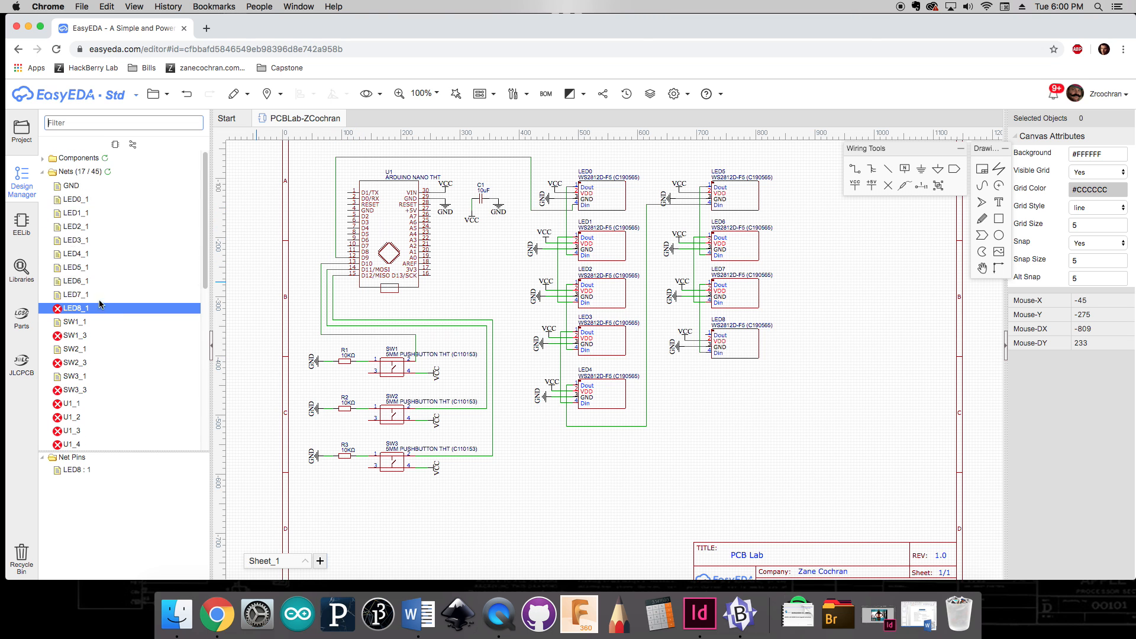
left_click(48, 174)
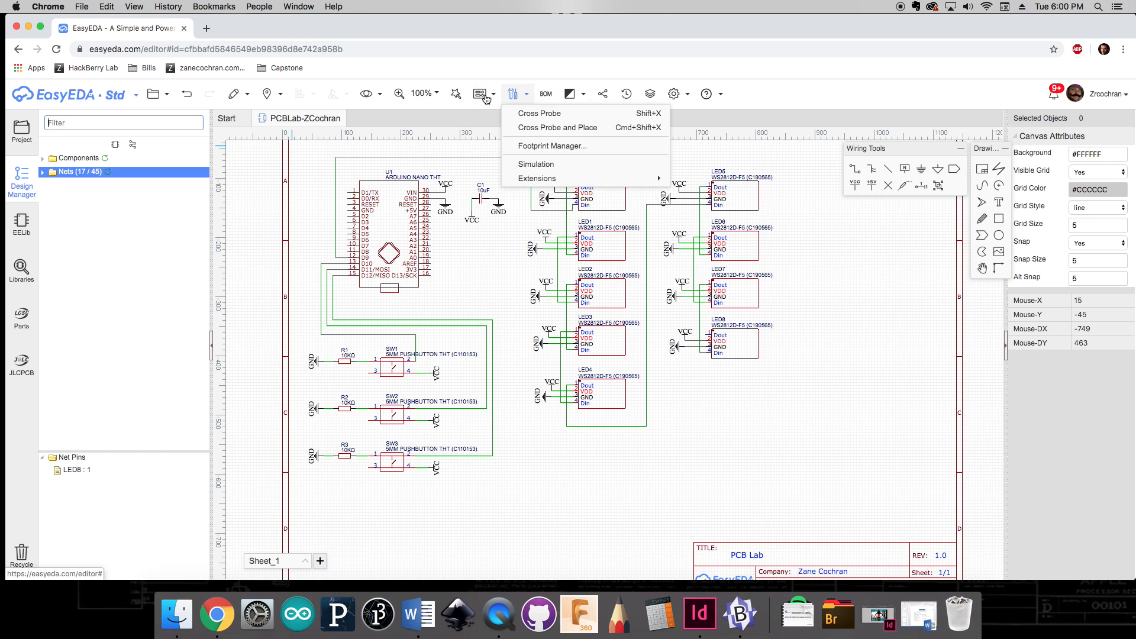
Step: Convert the schematic to a PCB, continuing without fixing the unfinished nets
mouse_move(482, 94)
left_click(495, 112)
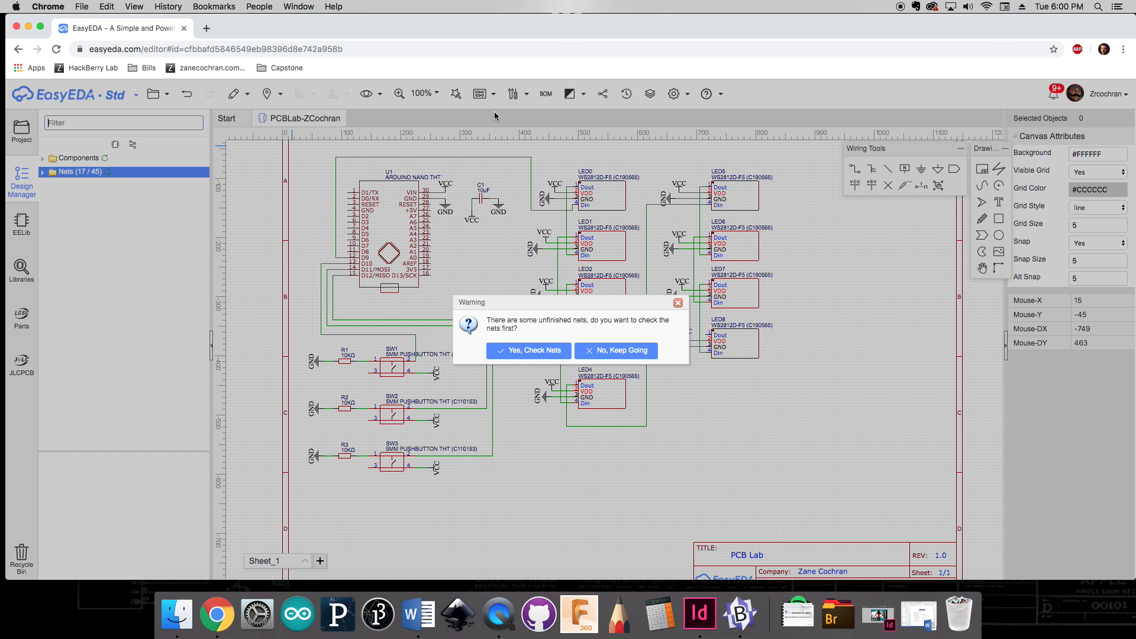
left_click(629, 355)
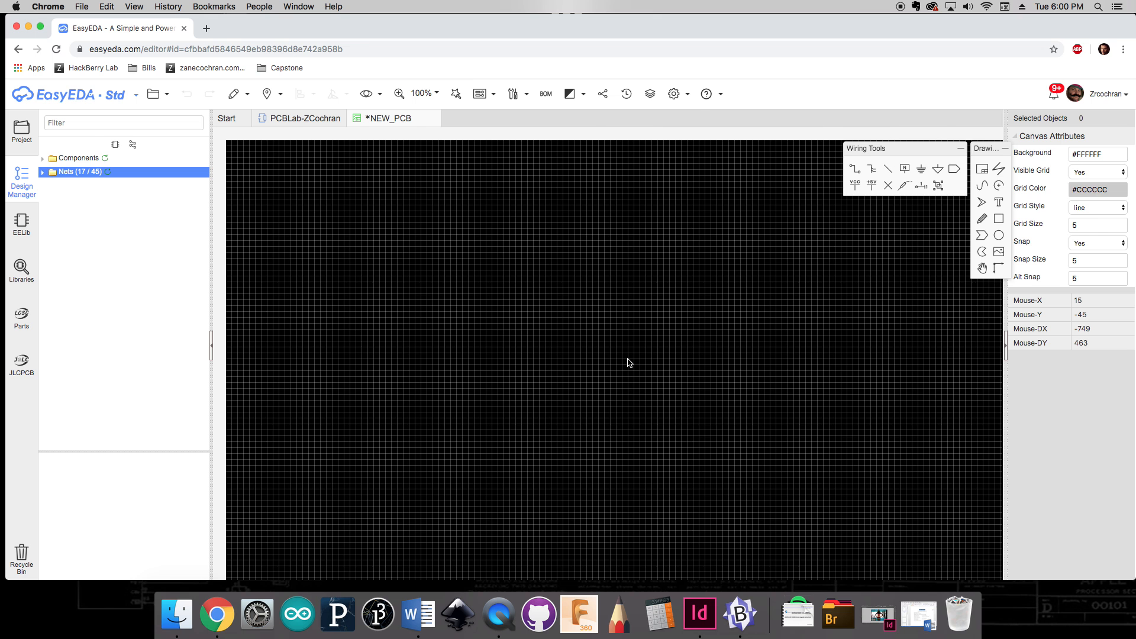
scroll(629, 359, "down", 2)
right_click_drag(727, 498, 688, 399)
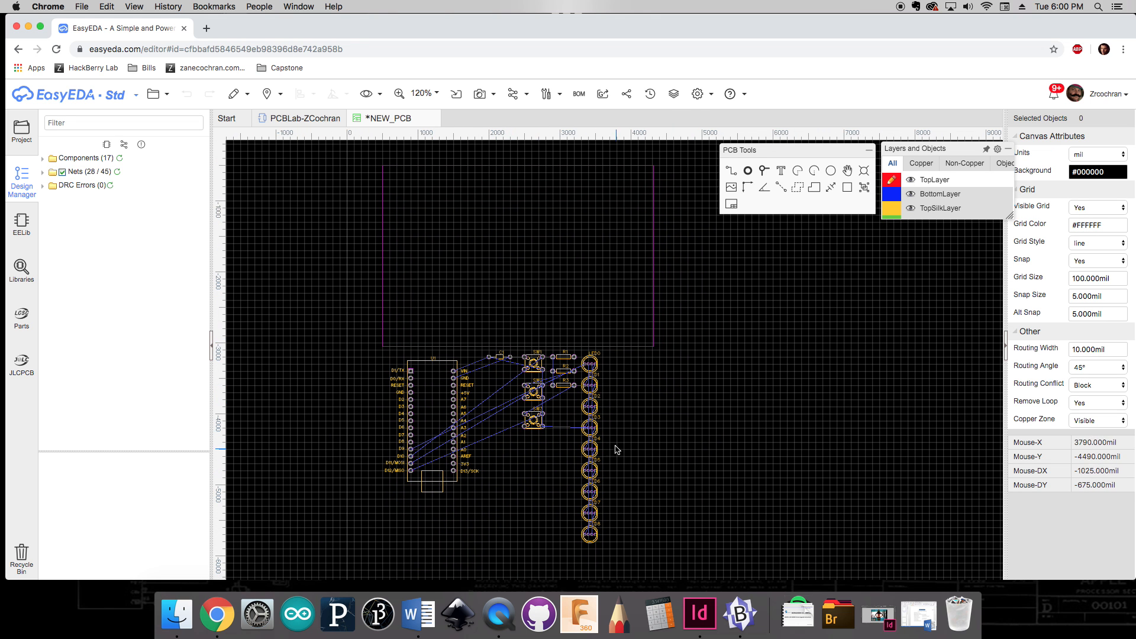
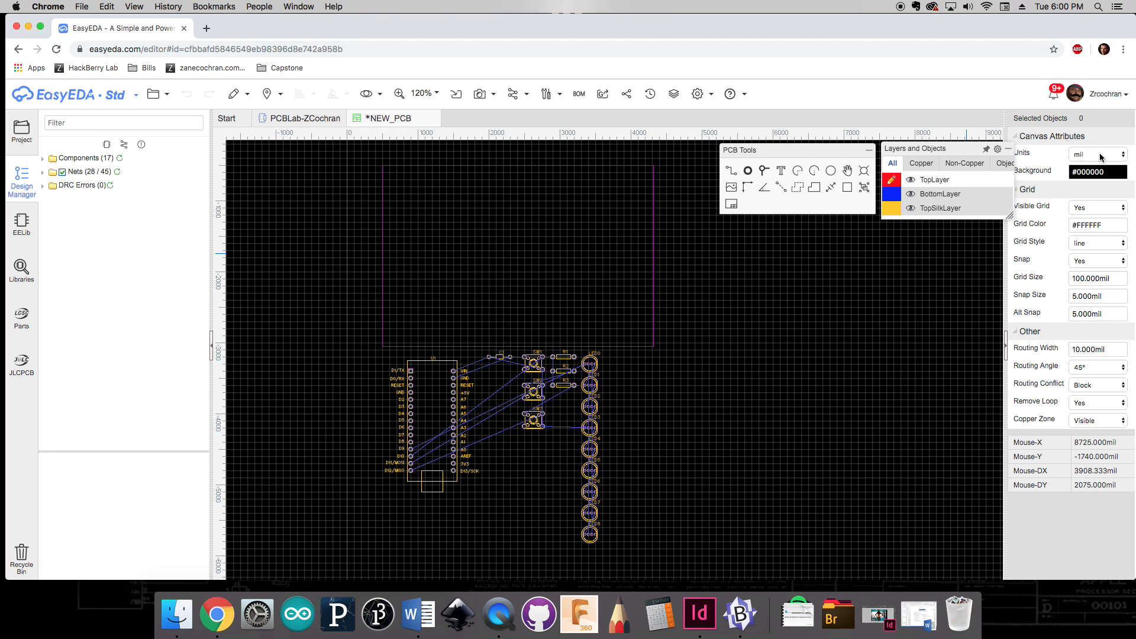
Step: Configure the canvas units to millimetres with a 5 mm grid size and 1 mm snap size
left_click(1099, 156)
left_click(1095, 171)
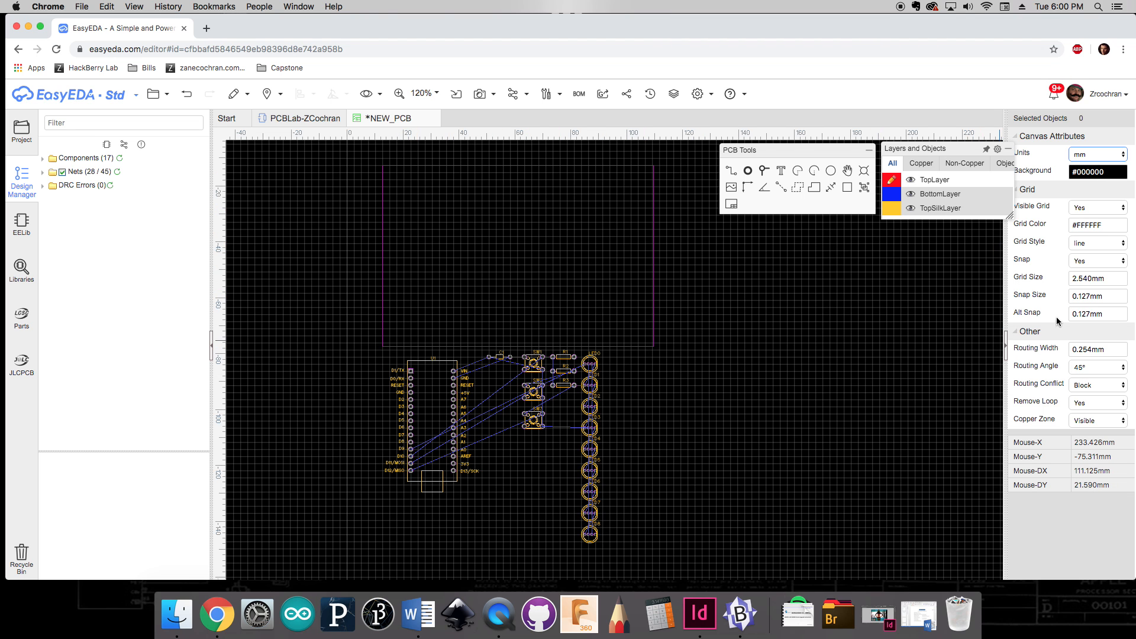
left_click(1102, 279)
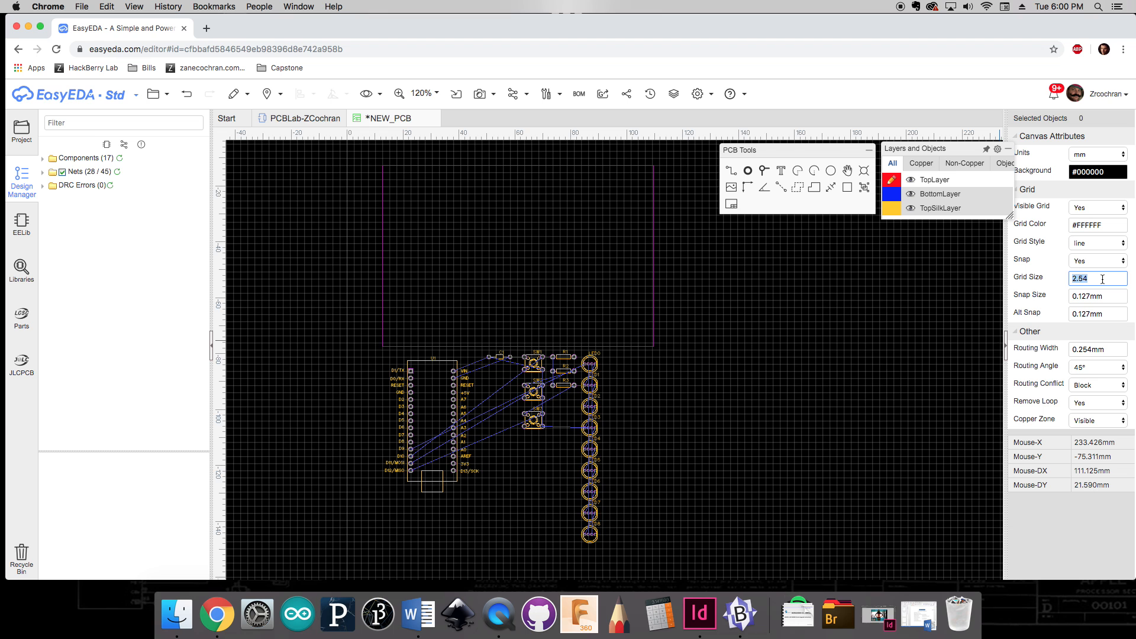
type("5")
key("Return")
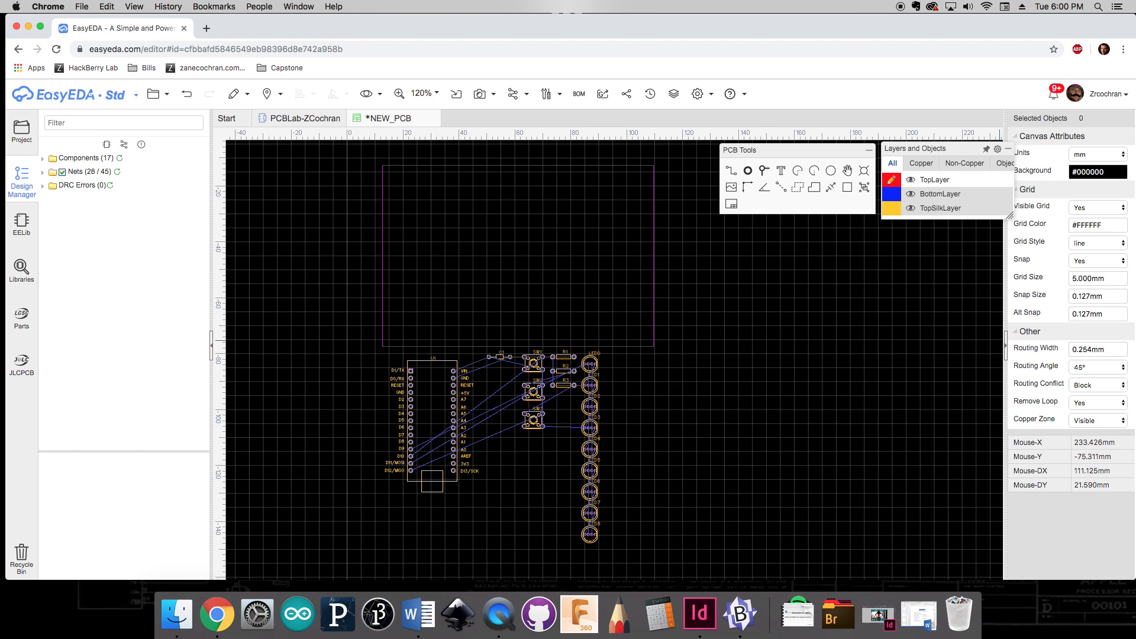
left_click(1093, 297)
key("Return")
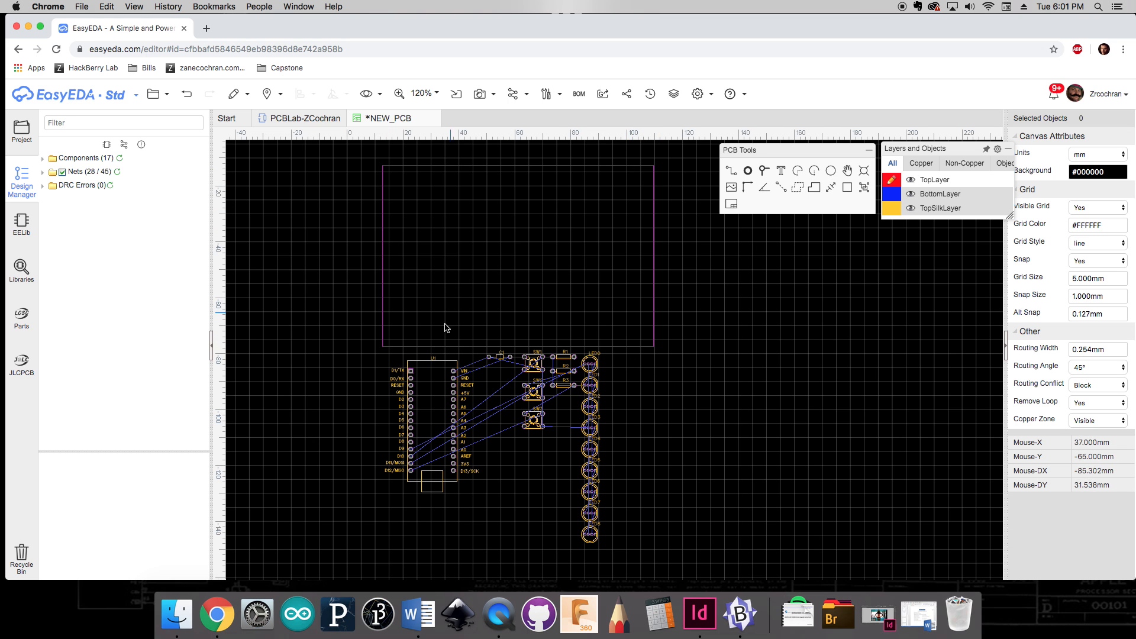
Step: Select and delete the existing board outline rectangle
left_click(436, 168)
left_click_drag(364, 158, 696, 350)
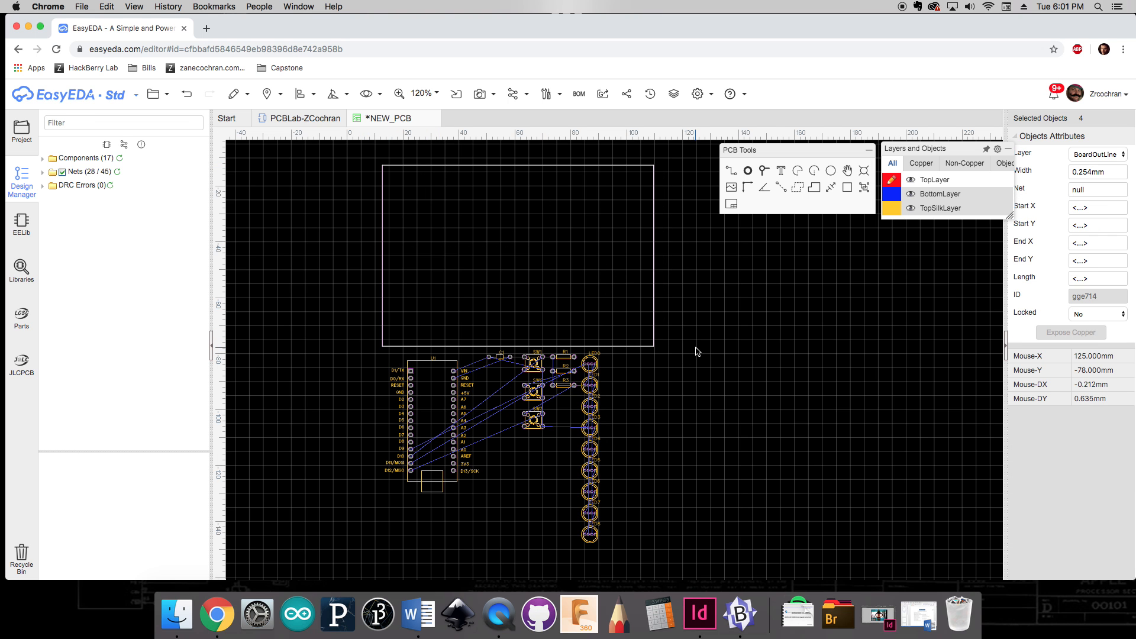
key("Delete")
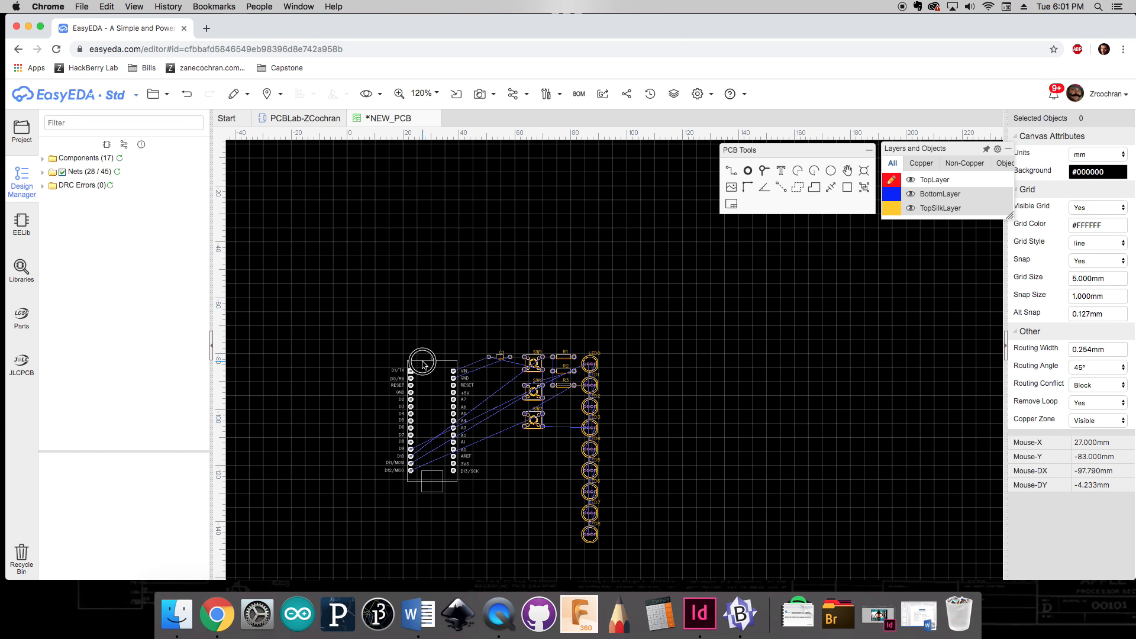
Step: Move the Arduino Nano up and place capacitor C1 rotated vertically beside its VIN and RESET pins
left_click_drag(420, 363, 384, 223)
left_click(457, 406)
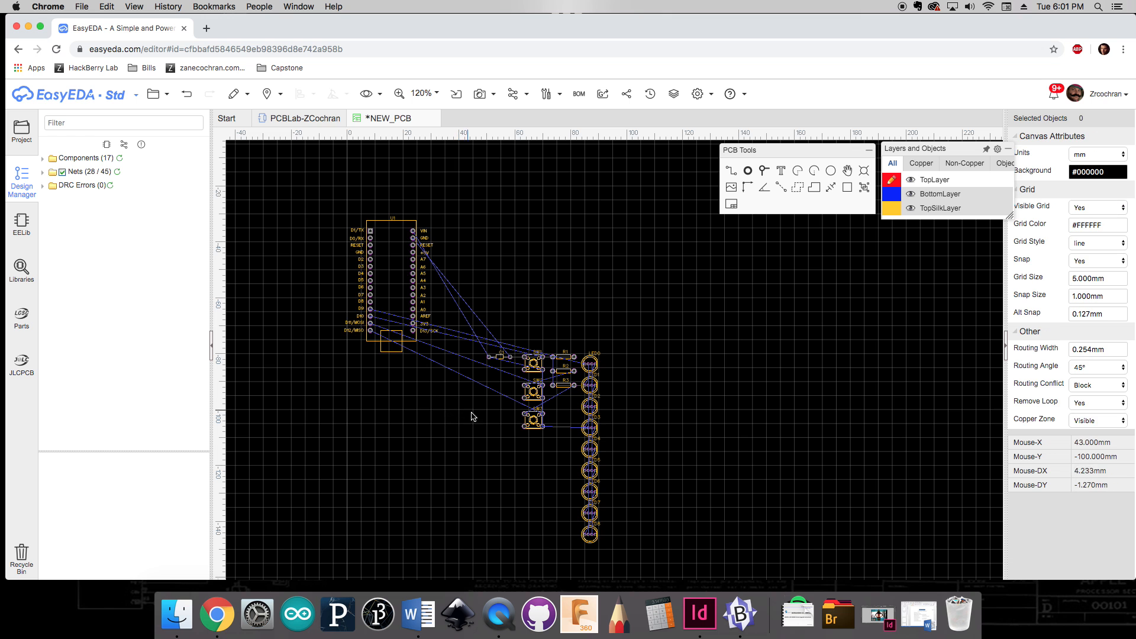
left_click_drag(501, 358, 469, 258)
scroll(456, 242, "up", 3)
scroll(456, 242, "up", 3)
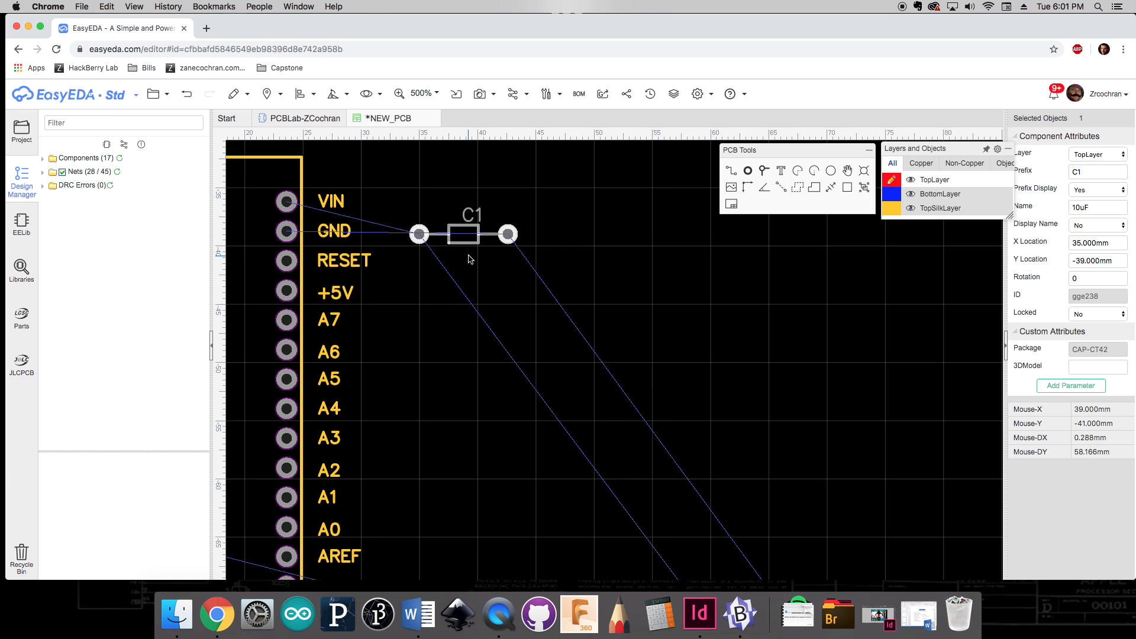
key("space")
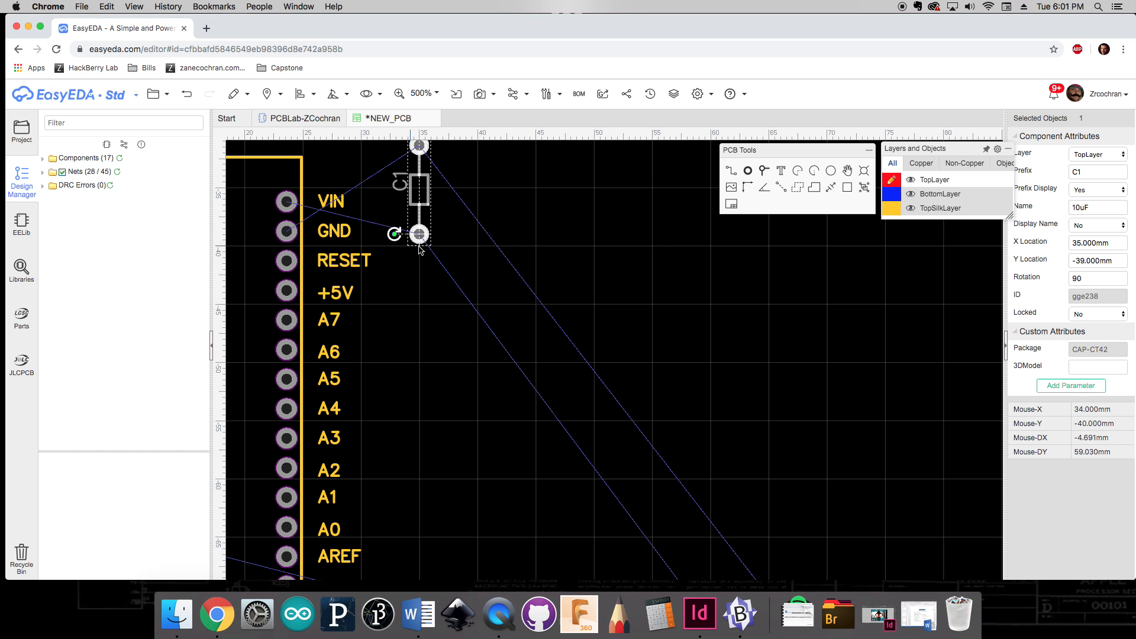
key("space")
key("space")
left_click_drag(427, 271, 419, 220)
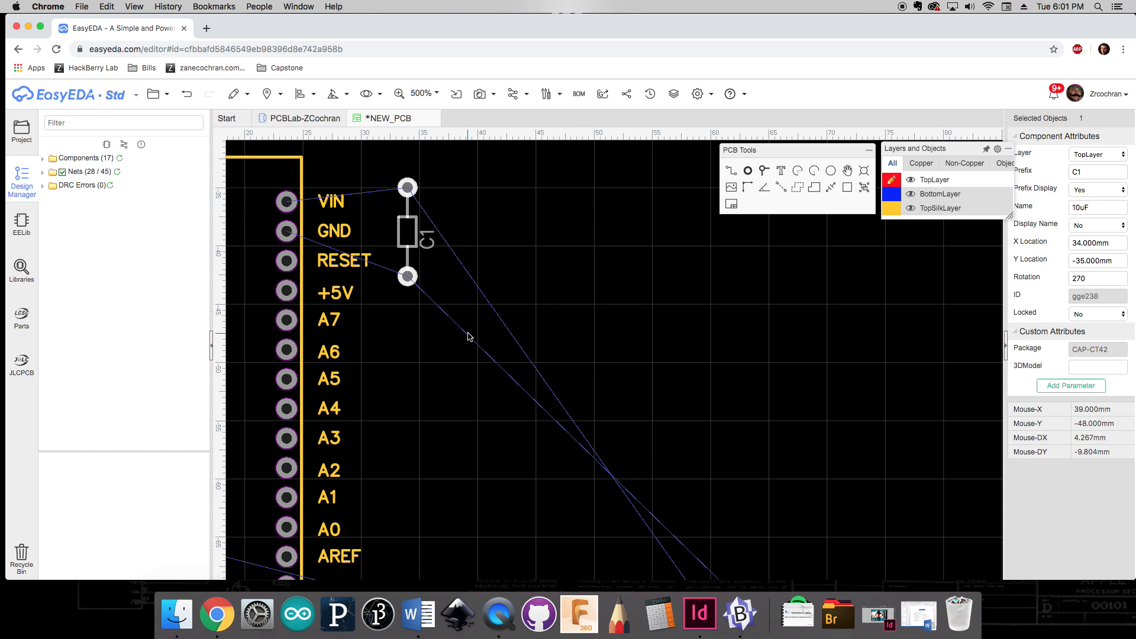
scroll(467, 346, "down", 5)
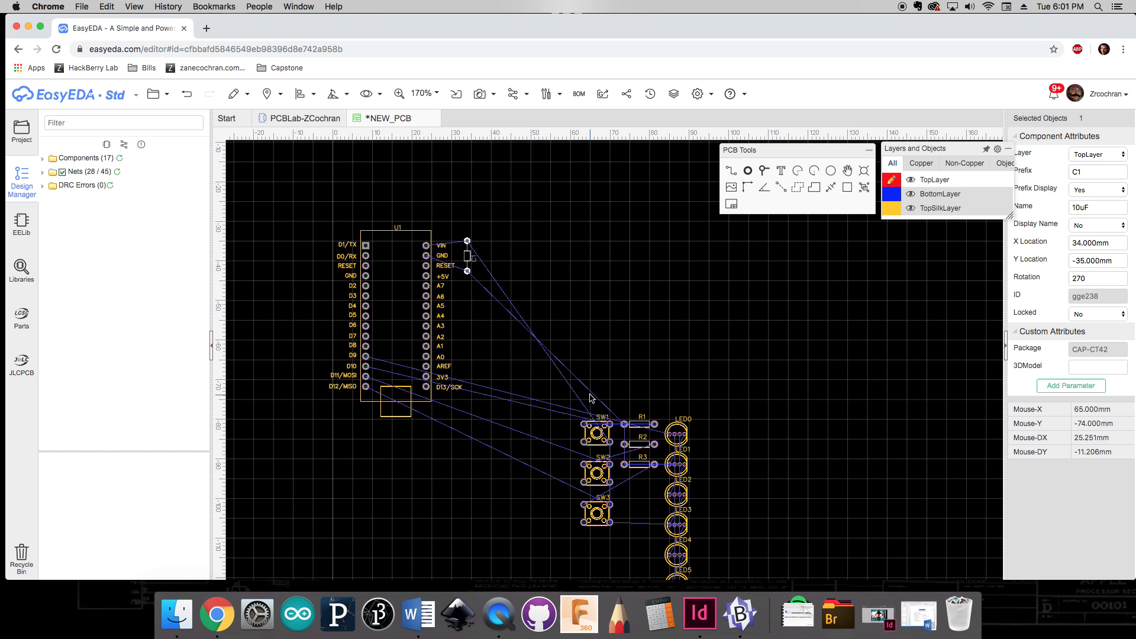
Step: Line up switches SW1, SW2 and SW3 in a row beneath the Nano and nudge the Nano right
left_click_drag(596, 431, 383, 432)
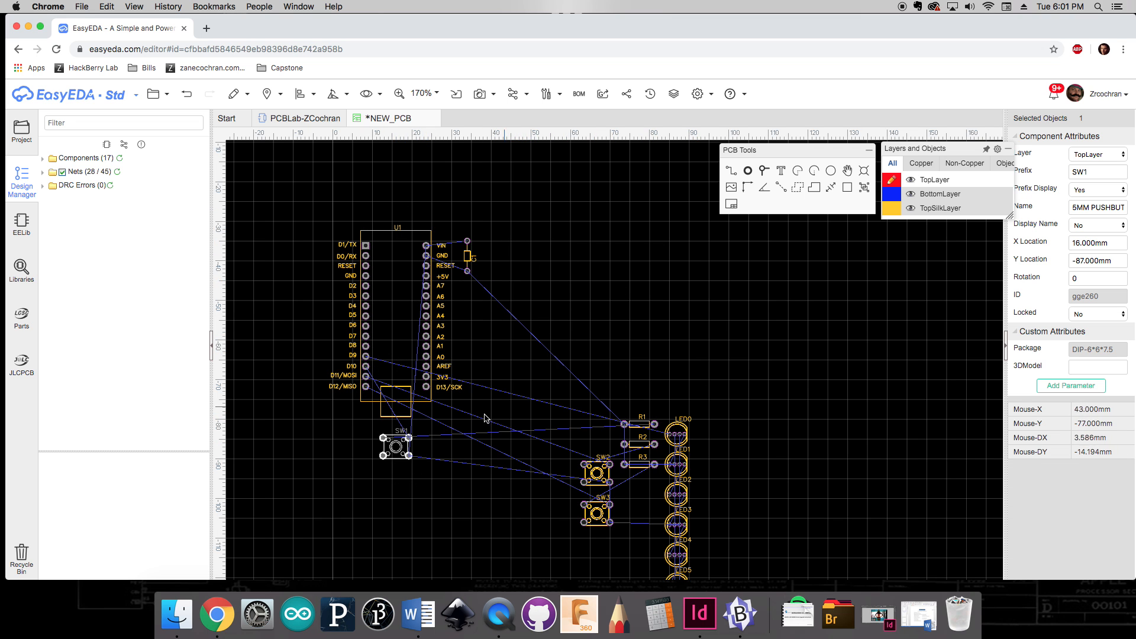
left_click_drag(400, 441, 363, 444)
left_click_drag(594, 471, 397, 442)
left_click_drag(584, 502, 461, 443)
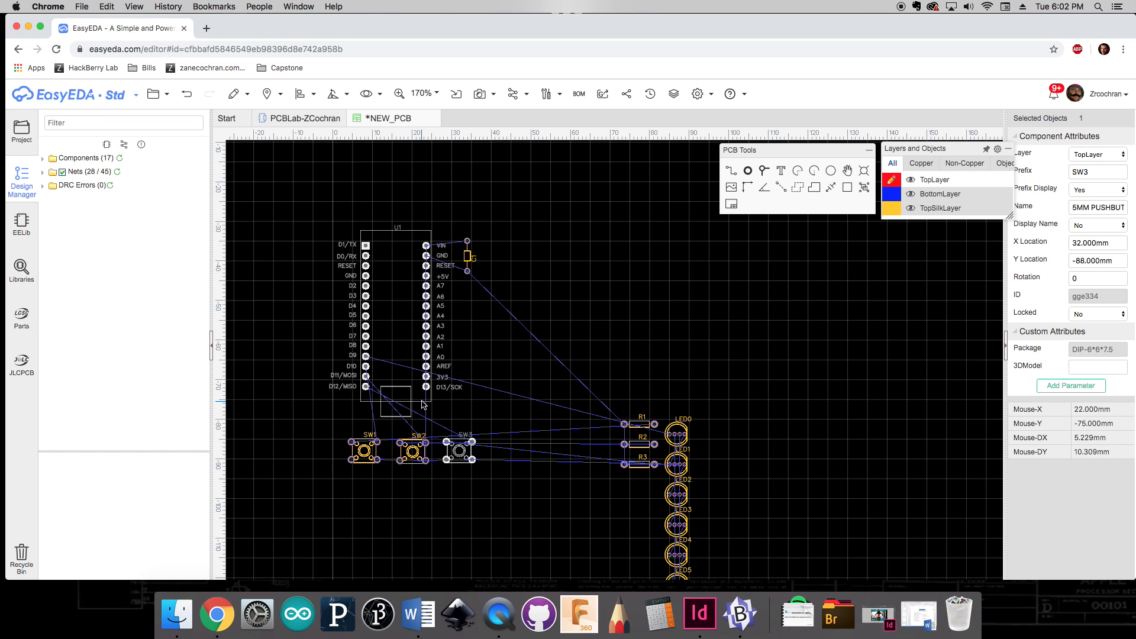
left_click_drag(424, 405, 438, 402)
left_click(482, 495)
Step: Rotate resistors R1, R2 and R3 by 180° and place each just below its switch
left_click_drag(629, 427, 371, 491)
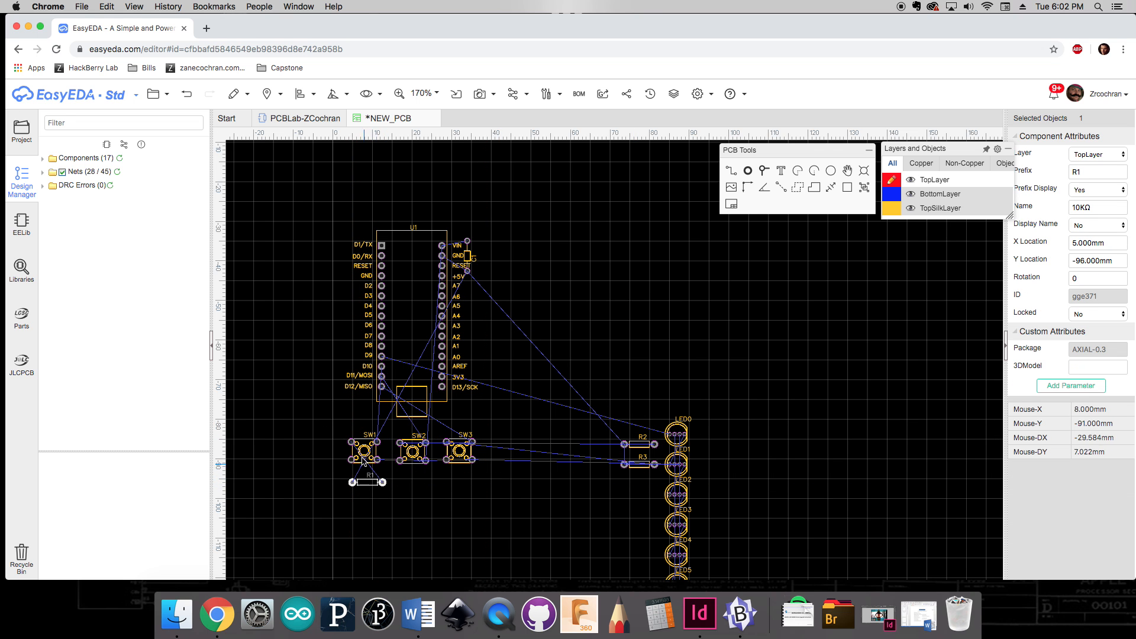
key("space")
key("space")
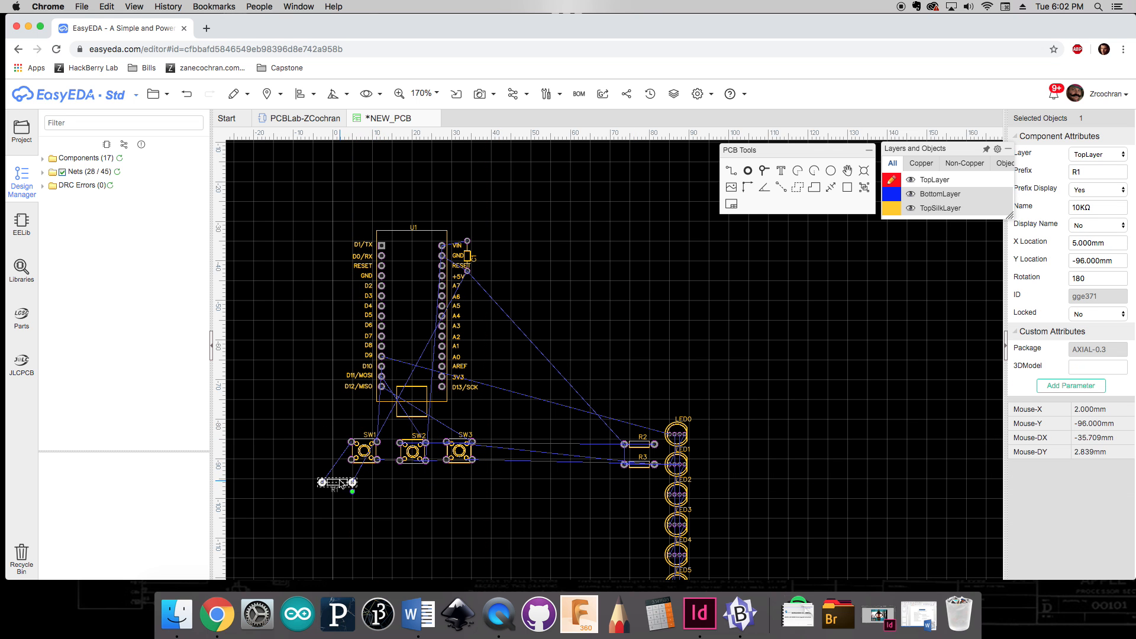
left_click_drag(340, 484, 376, 474)
left_click_drag(624, 444, 428, 474)
key("space")
key("space")
left_click_drag(639, 465, 469, 479)
key("space")
key("space")
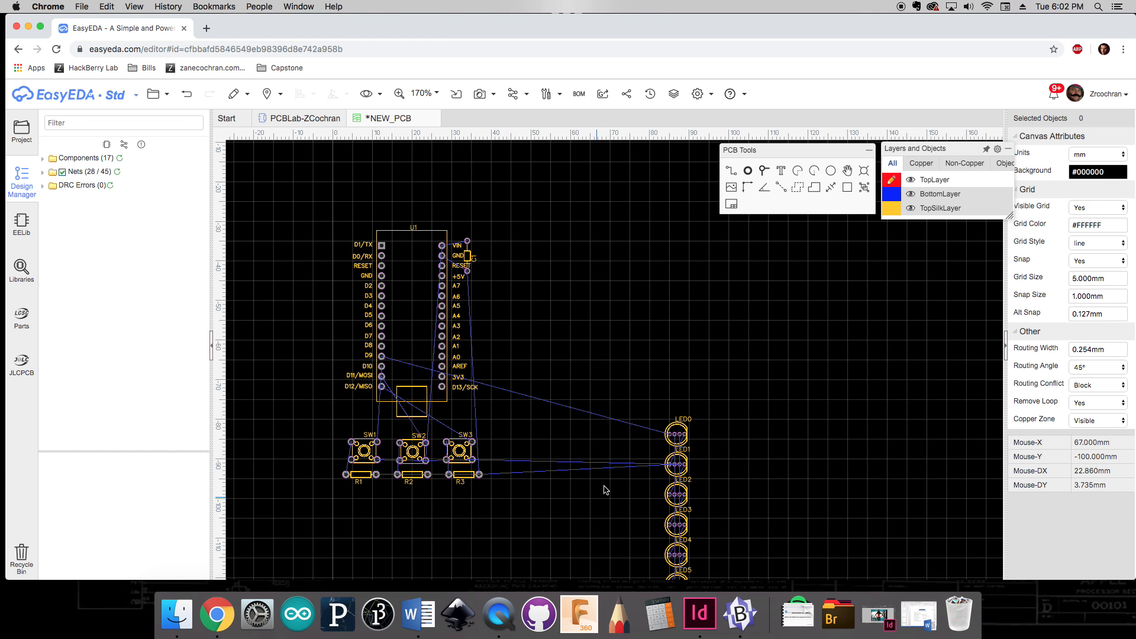
Step: Arrange LED0 through LED5 into two rows of three to the right of the Nano
left_click_drag(671, 427, 527, 248)
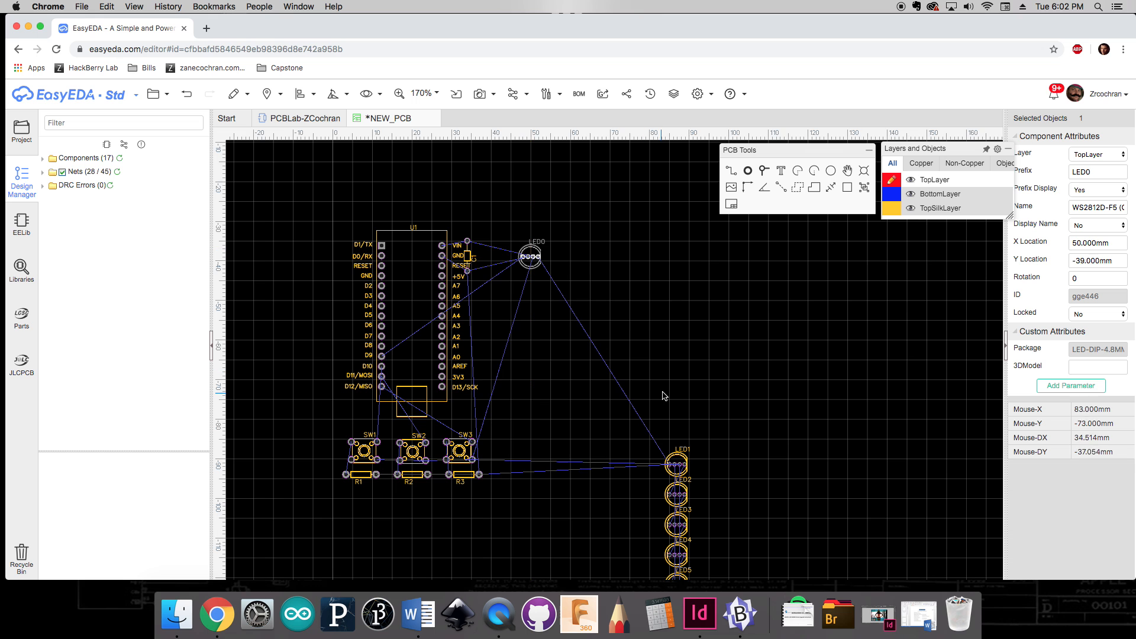
left_click_drag(673, 454, 582, 248)
left_click_drag(674, 488, 645, 251)
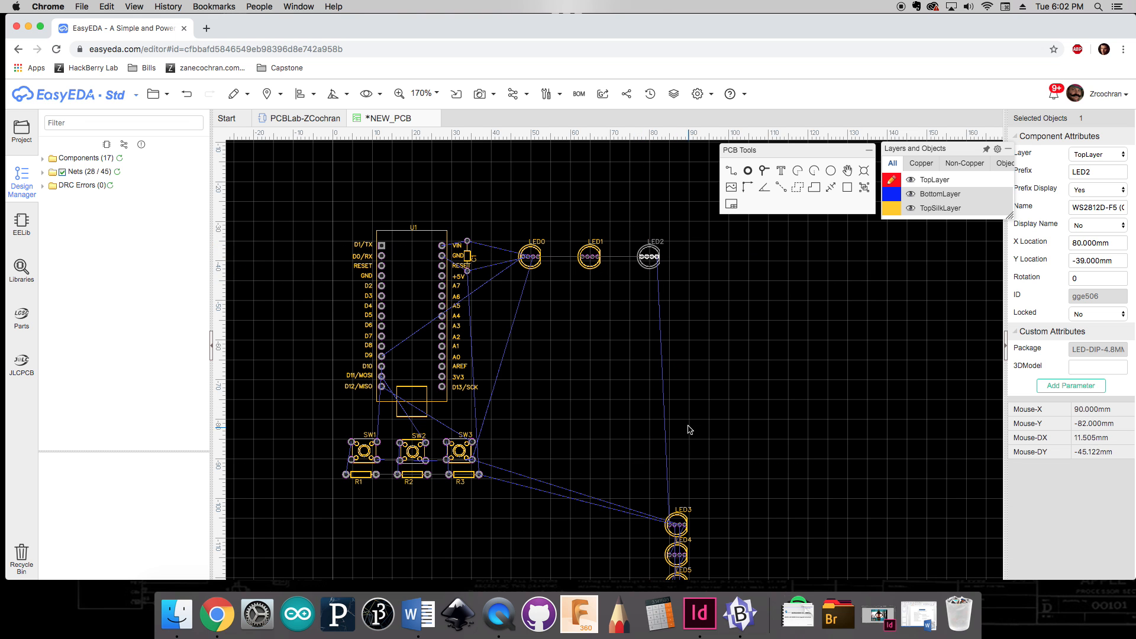
left_click_drag(676, 521, 530, 312)
left_click_drag(676, 554, 589, 308)
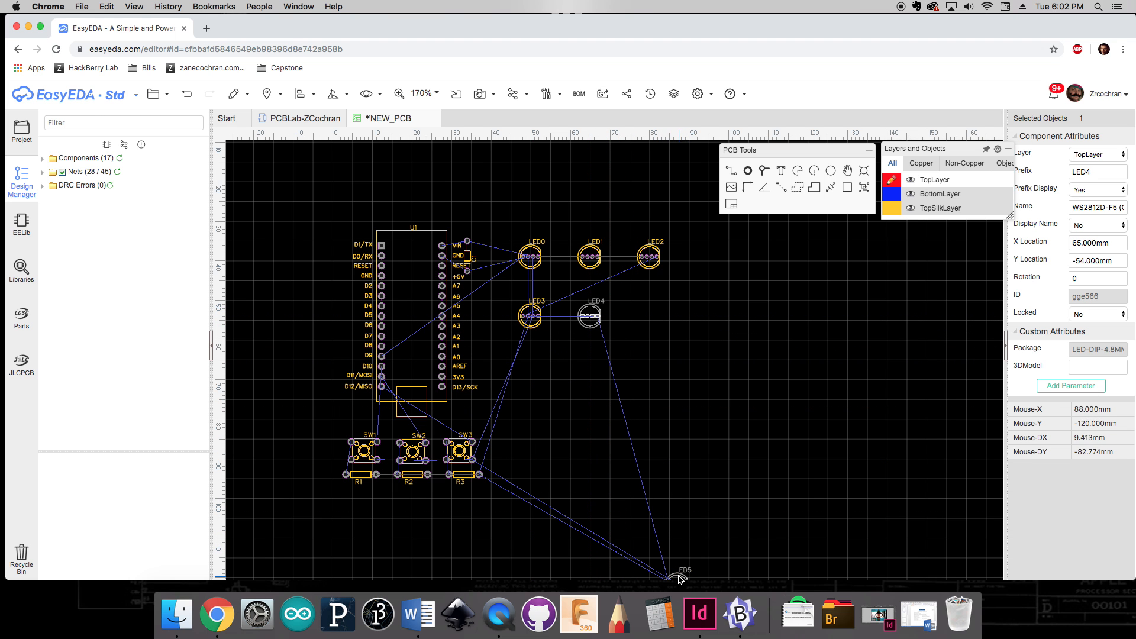
left_click_drag(679, 578, 649, 315)
left_click(721, 385)
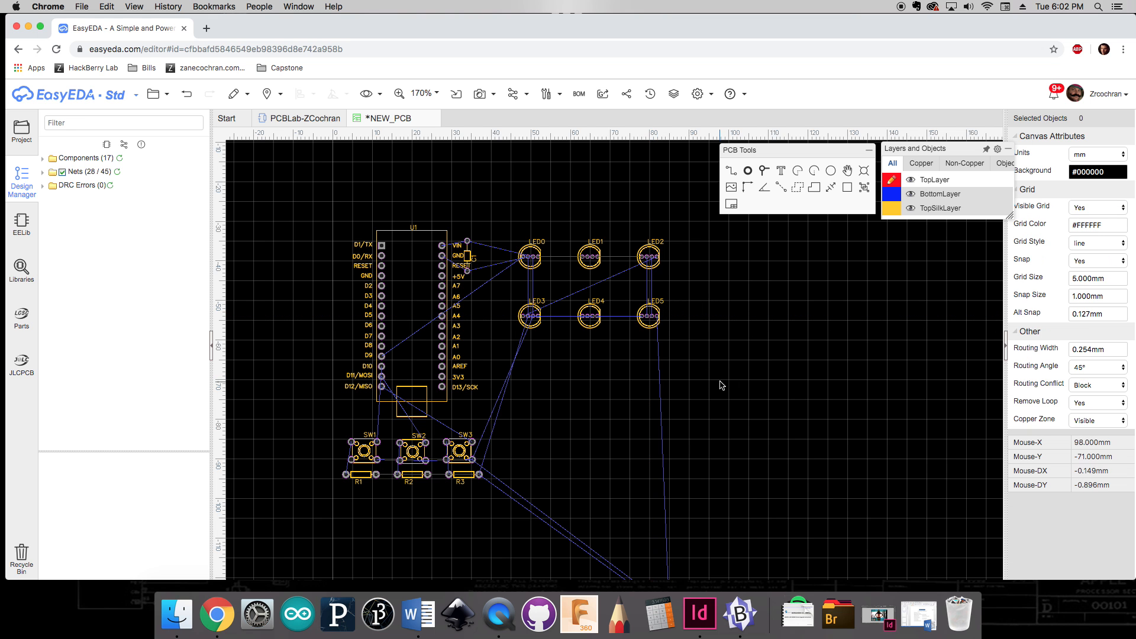
Step: Place LED6, LED7 and LED8 as a third row under the LED grid
scroll(720, 385, "down", 1)
right_click_drag(750, 443, 733, 386)
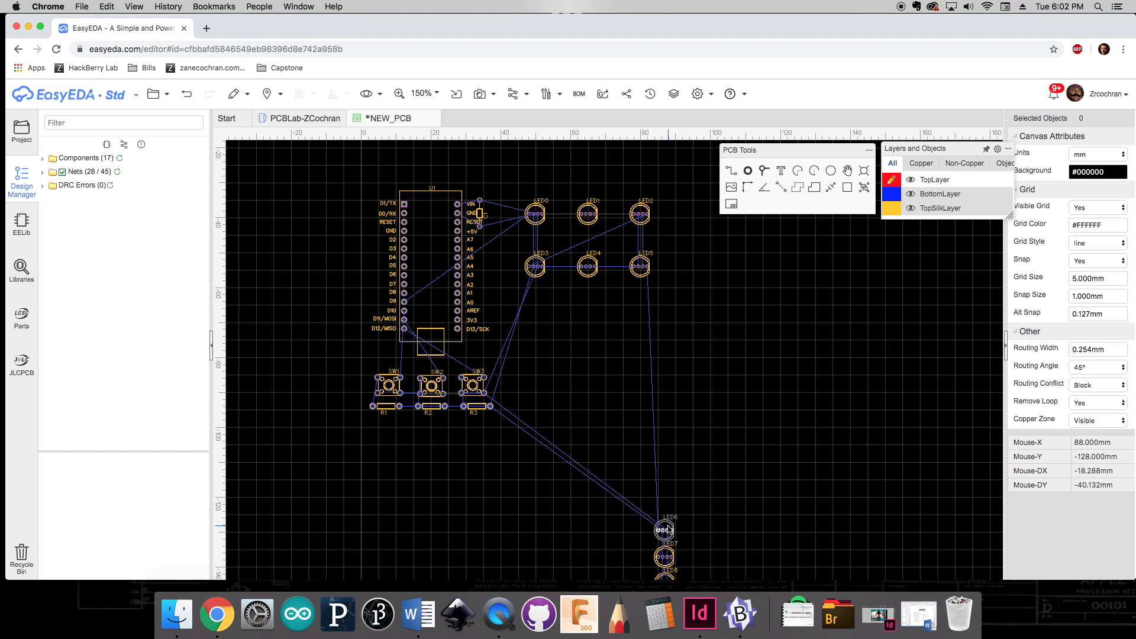
left_click_drag(668, 528, 538, 317)
left_click_drag(662, 550, 588, 318)
left_click_drag(669, 578, 643, 309)
left_click(691, 348)
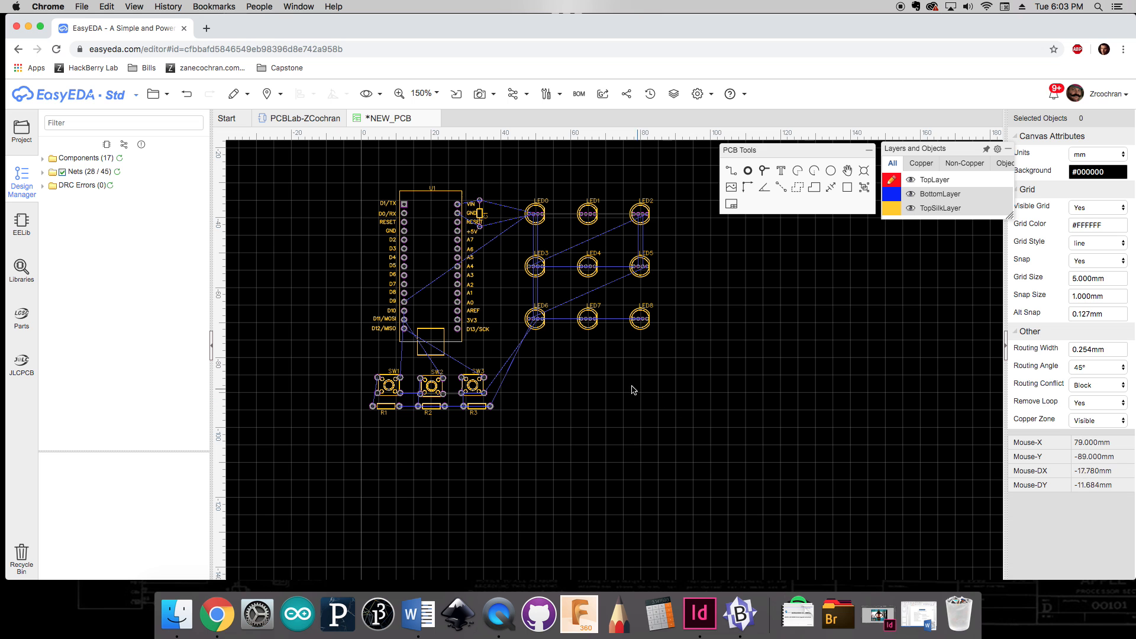
Step: Nudge C1 and move SW3, SW2 and SW1 into a row directly beneath the LED grid
left_click_drag(454, 201, 492, 220)
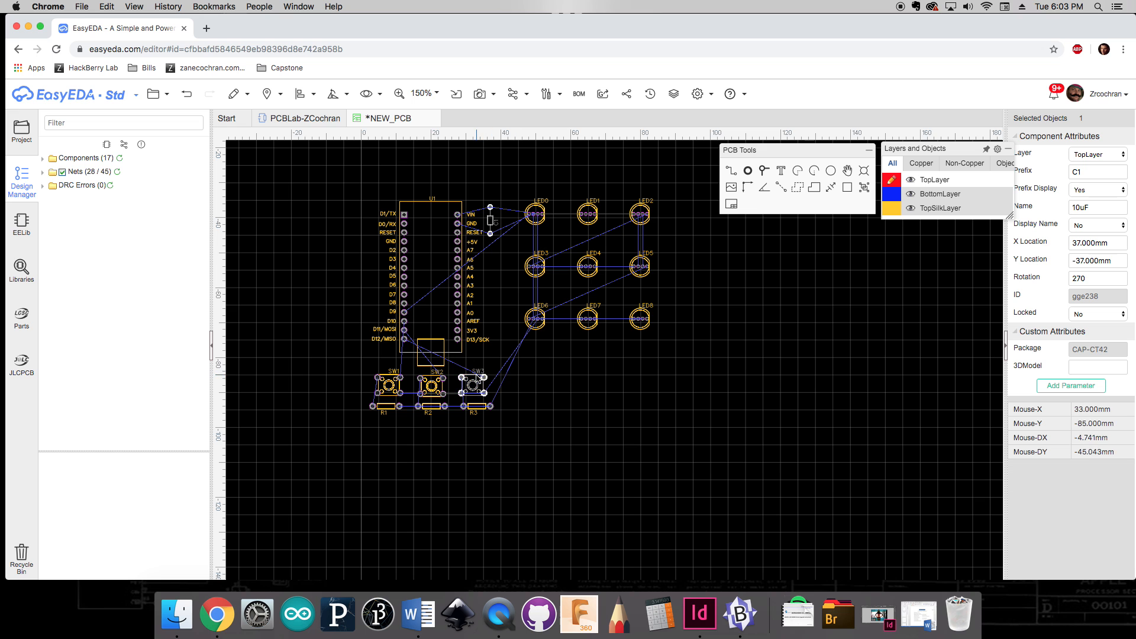
left_click_drag(472, 386, 644, 351)
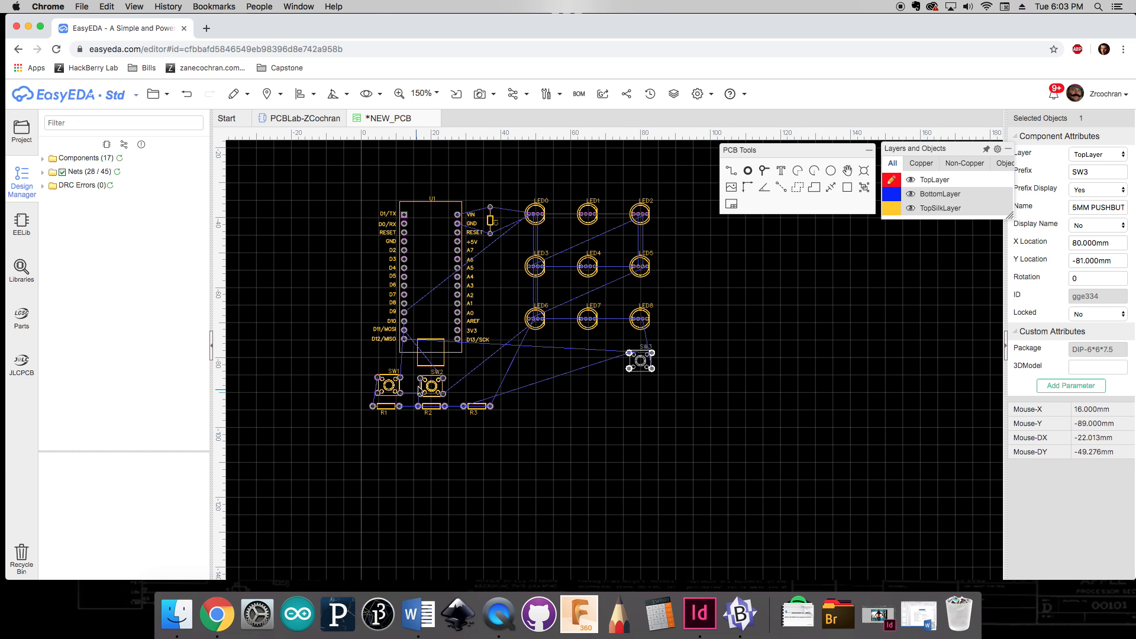
left_click_drag(431, 386, 584, 360)
left_click_drag(395, 386, 586, 358)
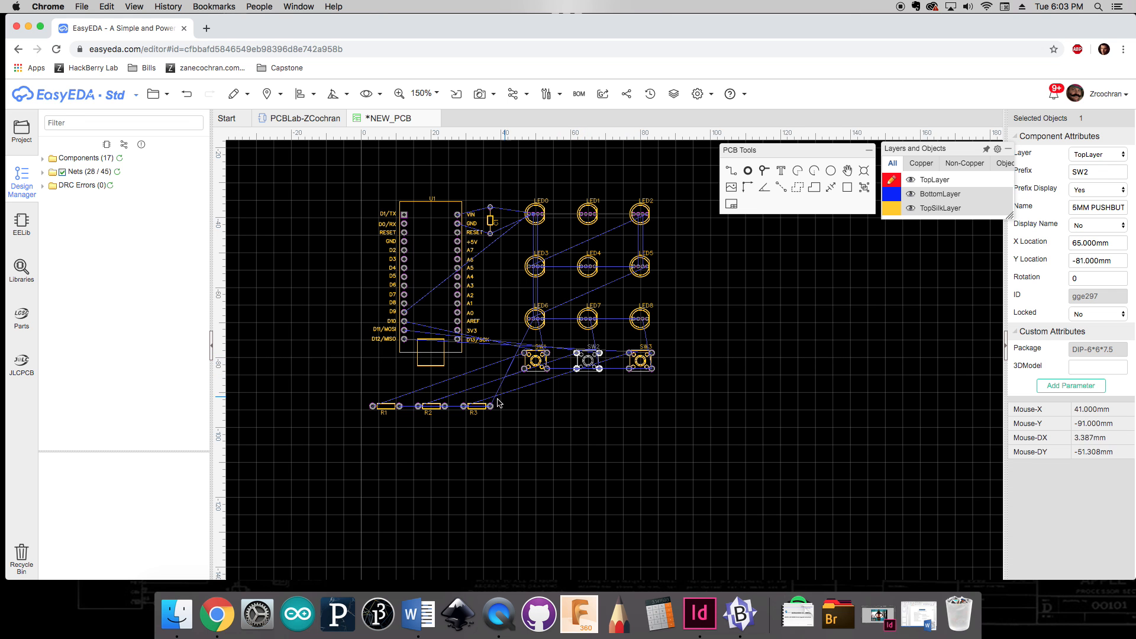
Step: Move R3, R2 and R1 into a row just below their switches
left_click_drag(498, 403, 654, 383)
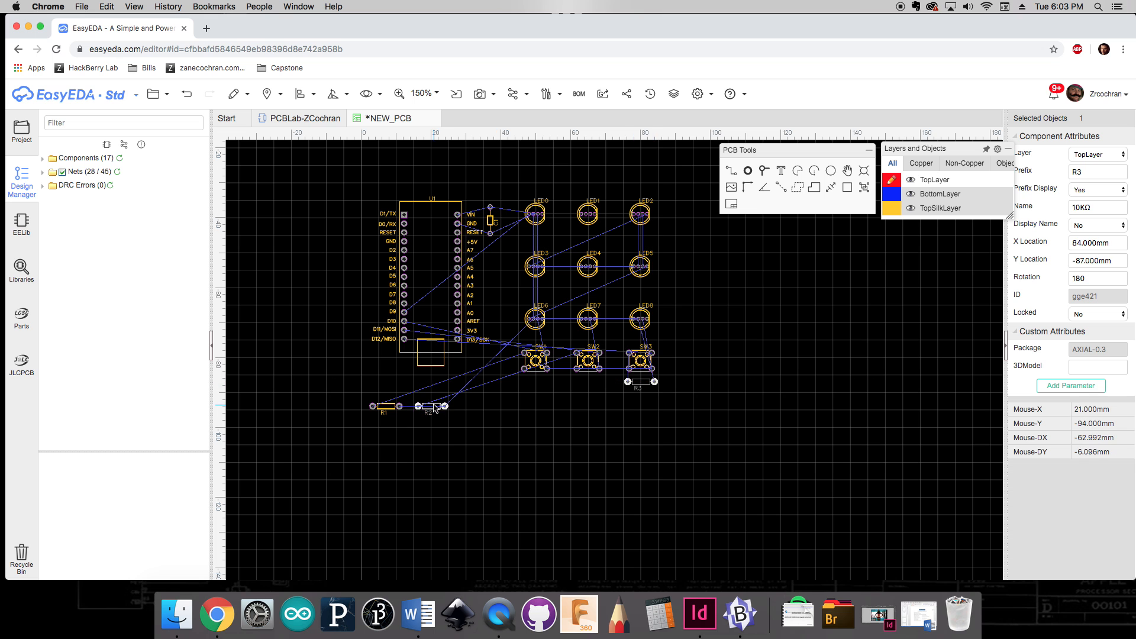
left_click_drag(435, 408, 591, 383)
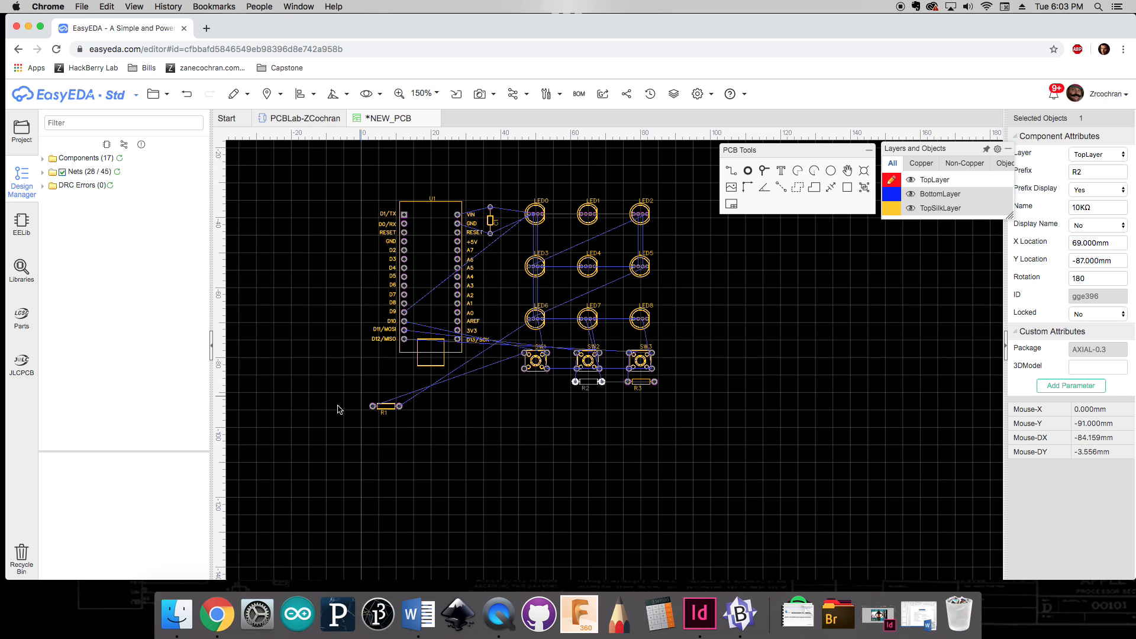
left_click_drag(392, 406, 545, 382)
left_click(533, 418)
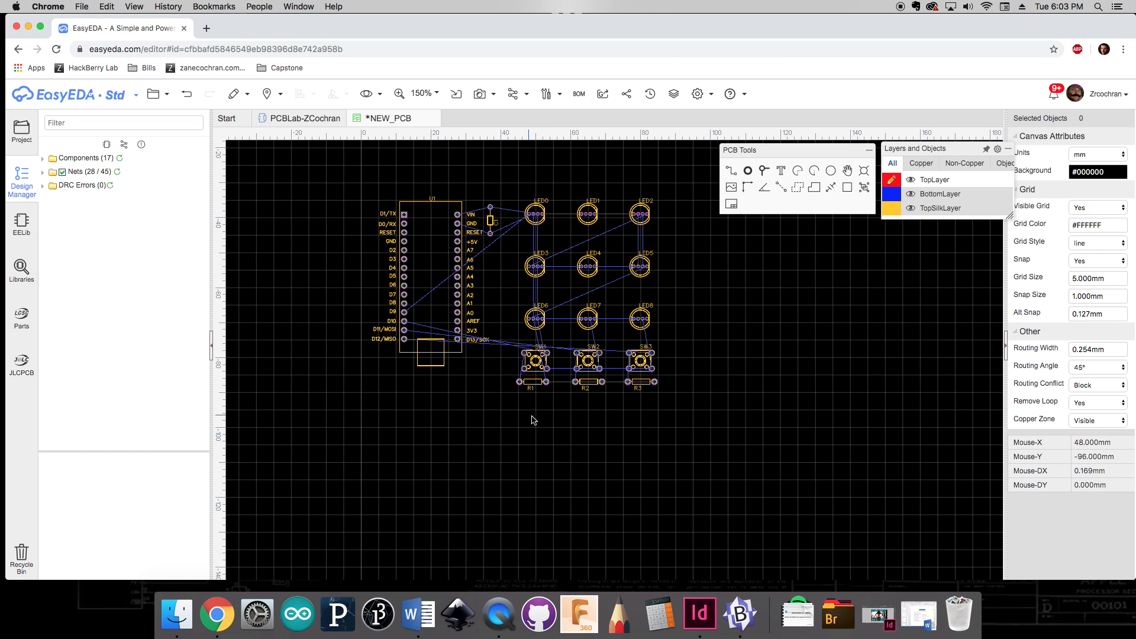
Step: Shift the Nano slightly right and move the C1 label next to the capacitor
left_click_drag(453, 364, 473, 365)
left_click(493, 221)
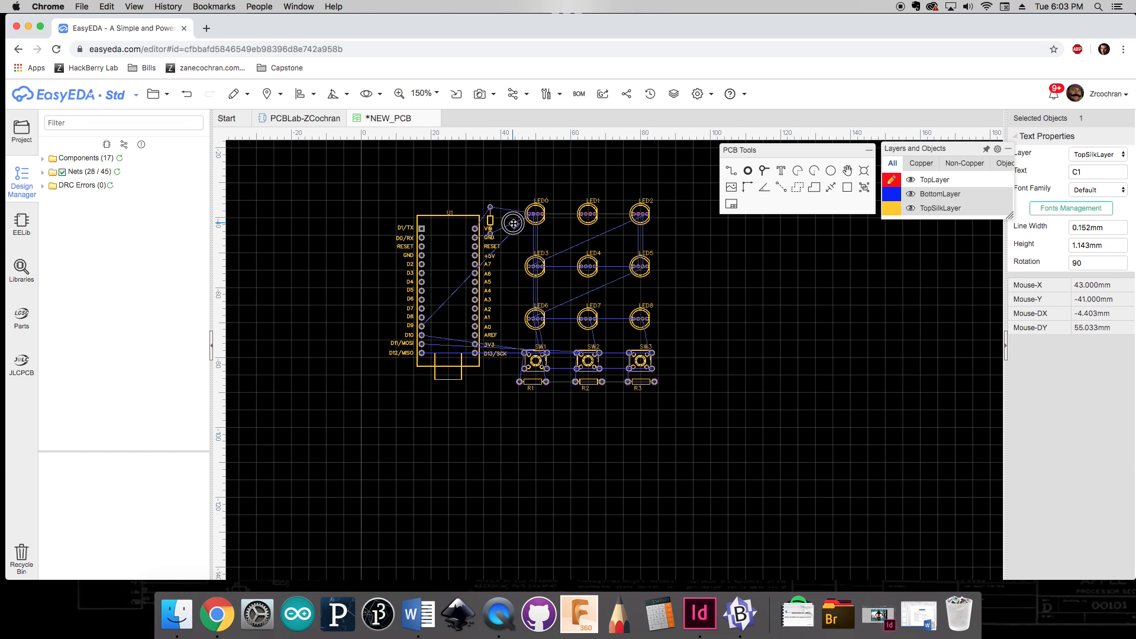
left_click_drag(492, 221, 508, 226)
left_click(743, 393)
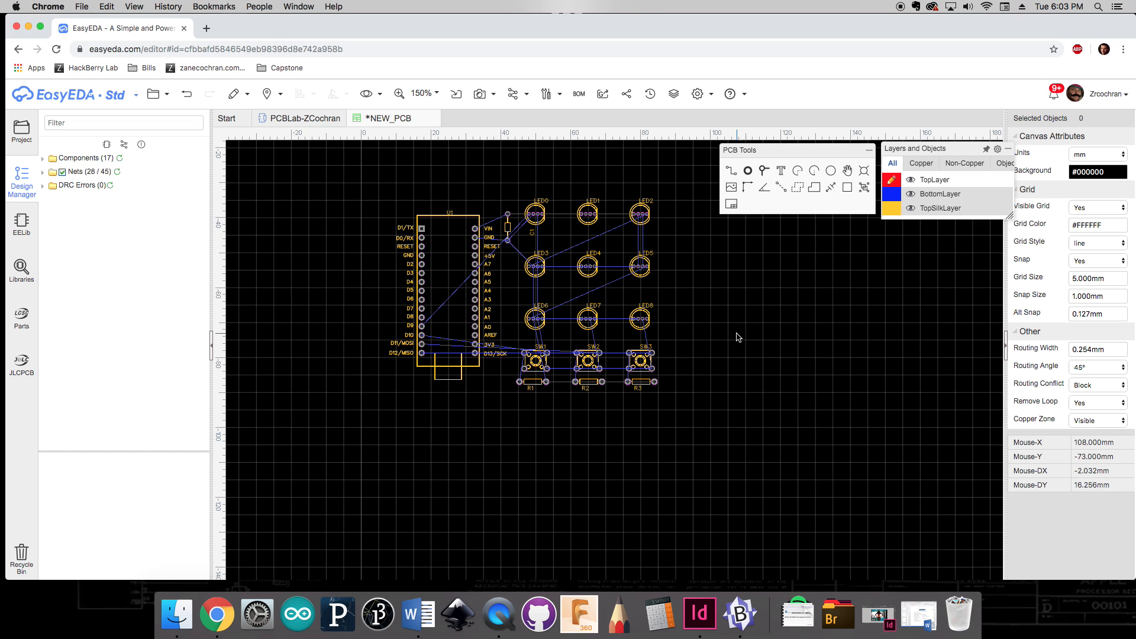
right_click_drag(738, 332, 739, 388)
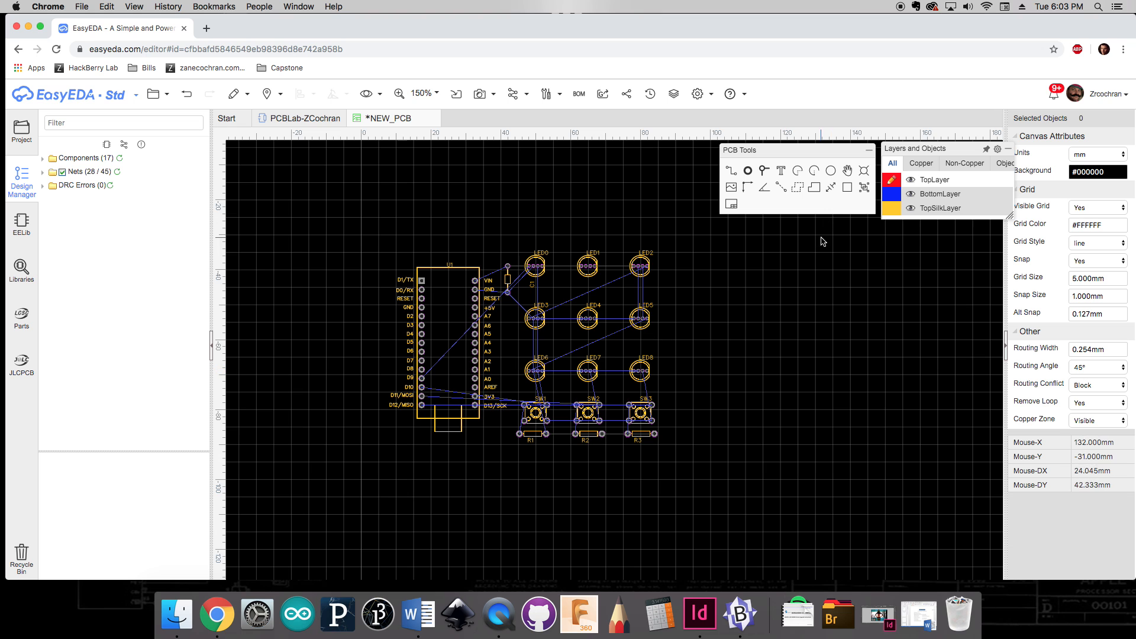
Step: Make BoardOutLine the active layer in the layers list
mouse_move(1006, 183)
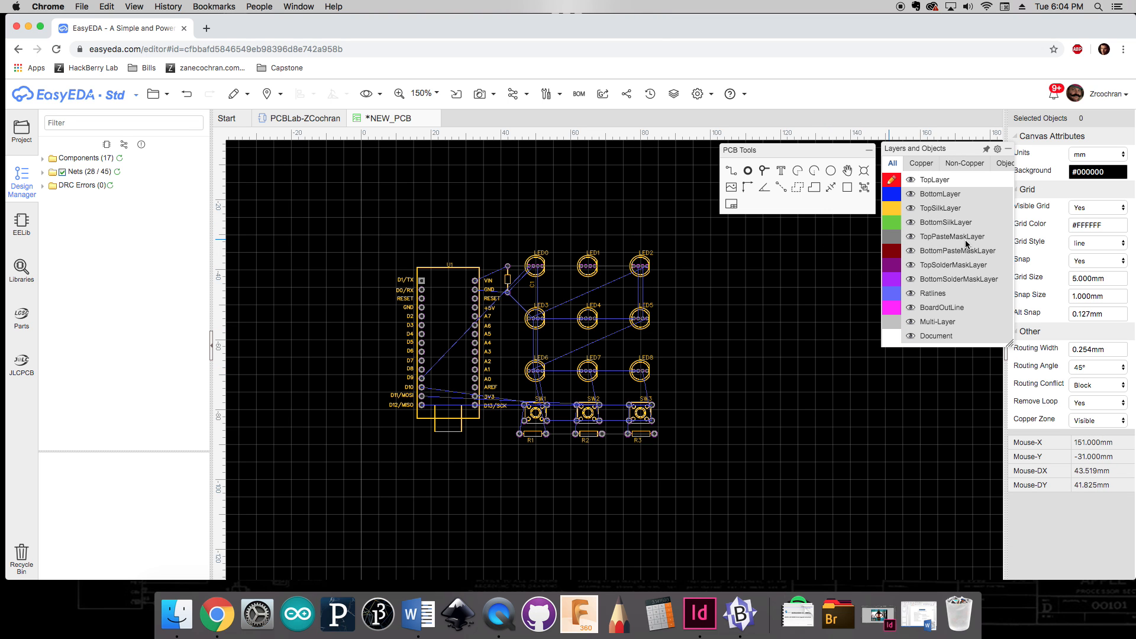
left_click(936, 310)
left_click(892, 310)
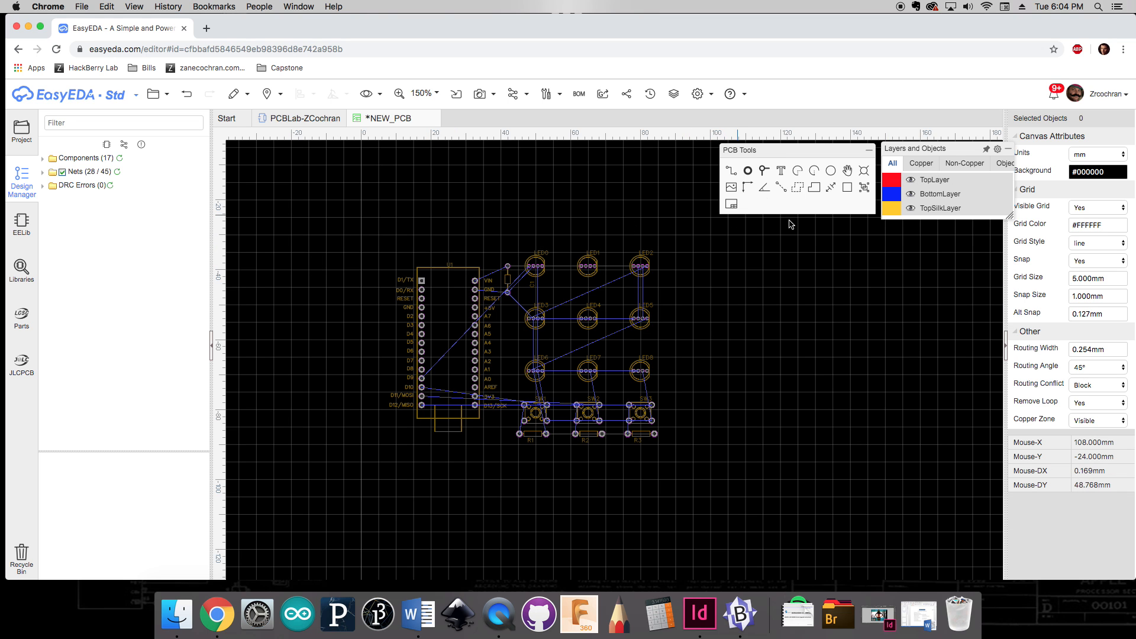
Step: Set the snap size to 5 mm and draw a rectangular board outline about 80 by 65 mm around all components
left_click(1087, 296)
type("5")
key("Return")
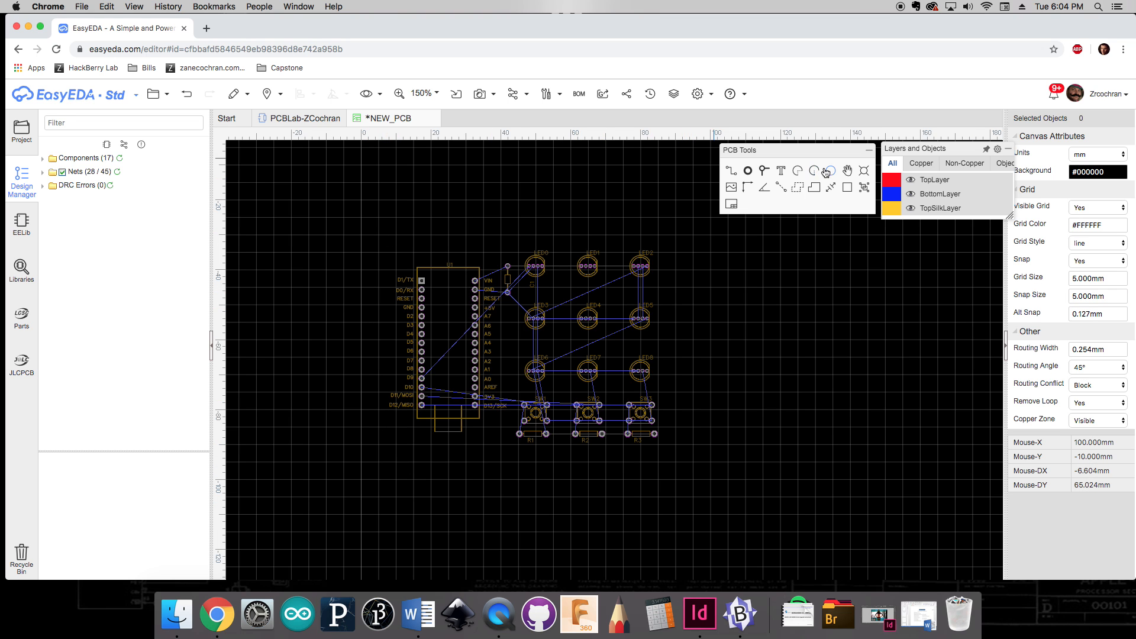
left_click(799, 187)
left_click(393, 242)
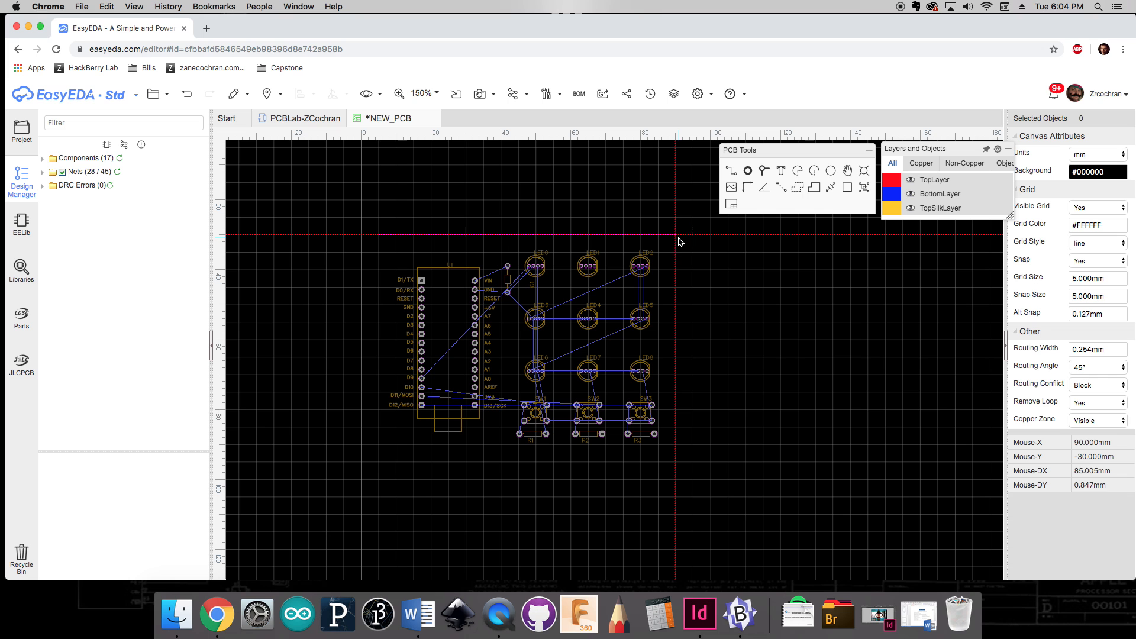
left_click(674, 462)
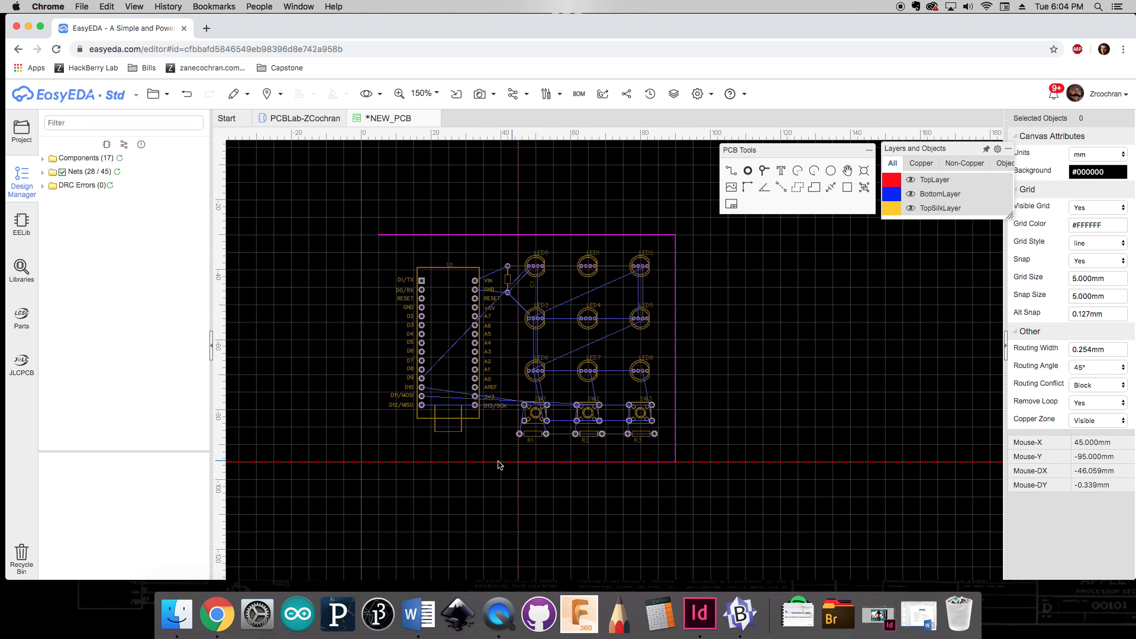
left_click(380, 462)
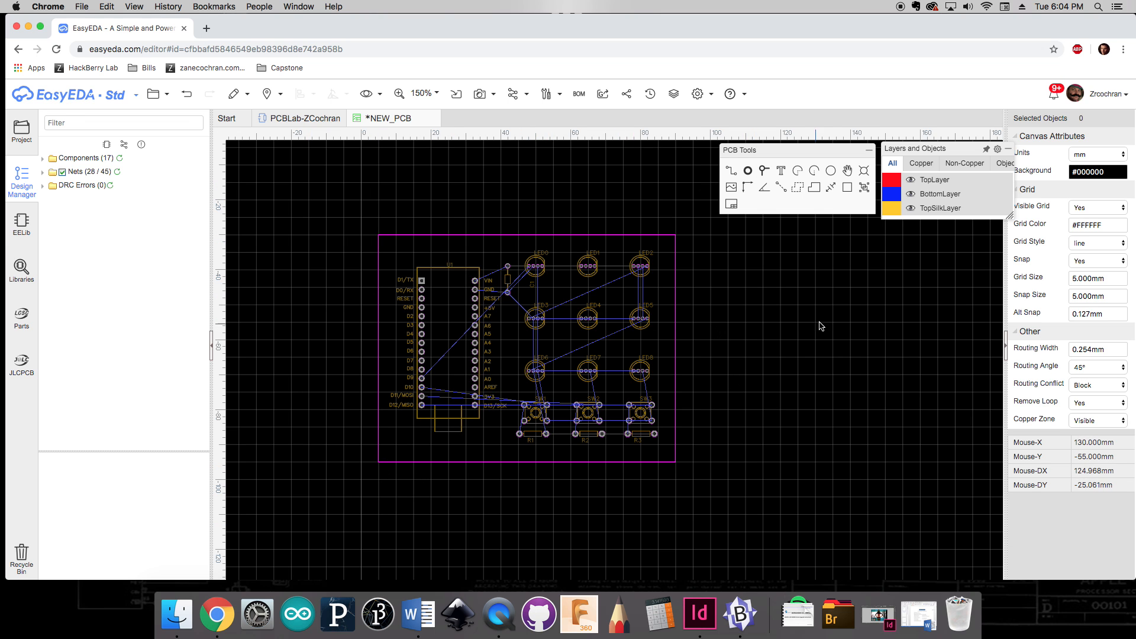
Step: Make TopLayer active and route a track from the Nano's D9 pin up around the board to LED0's first pad
mouse_move(985, 232)
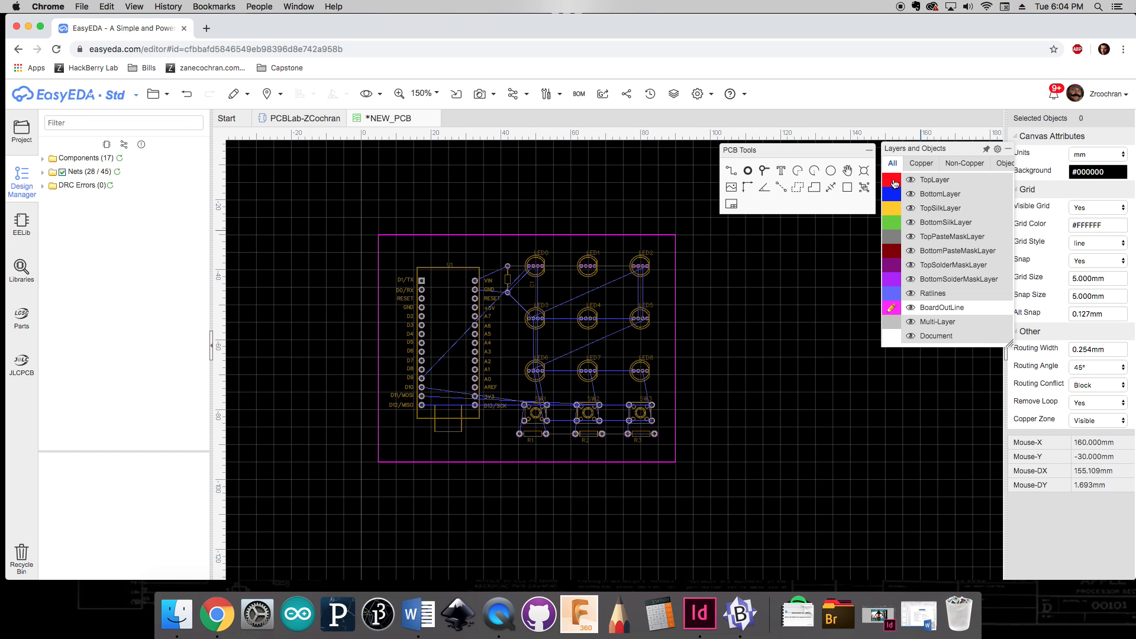
left_click(892, 182)
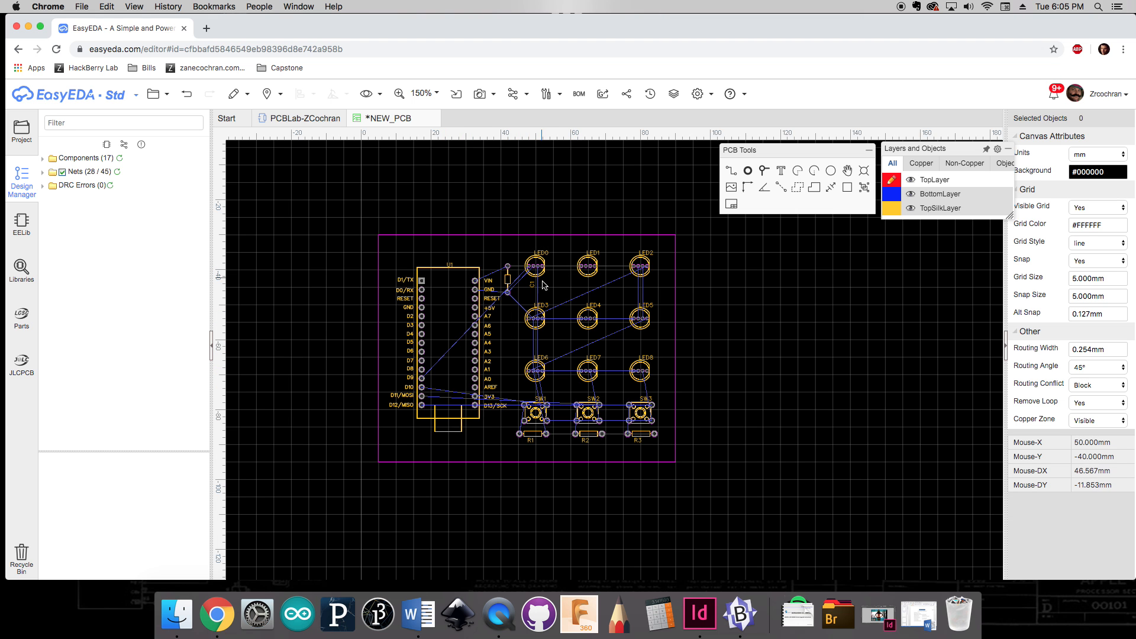
scroll(517, 302, "up", 5)
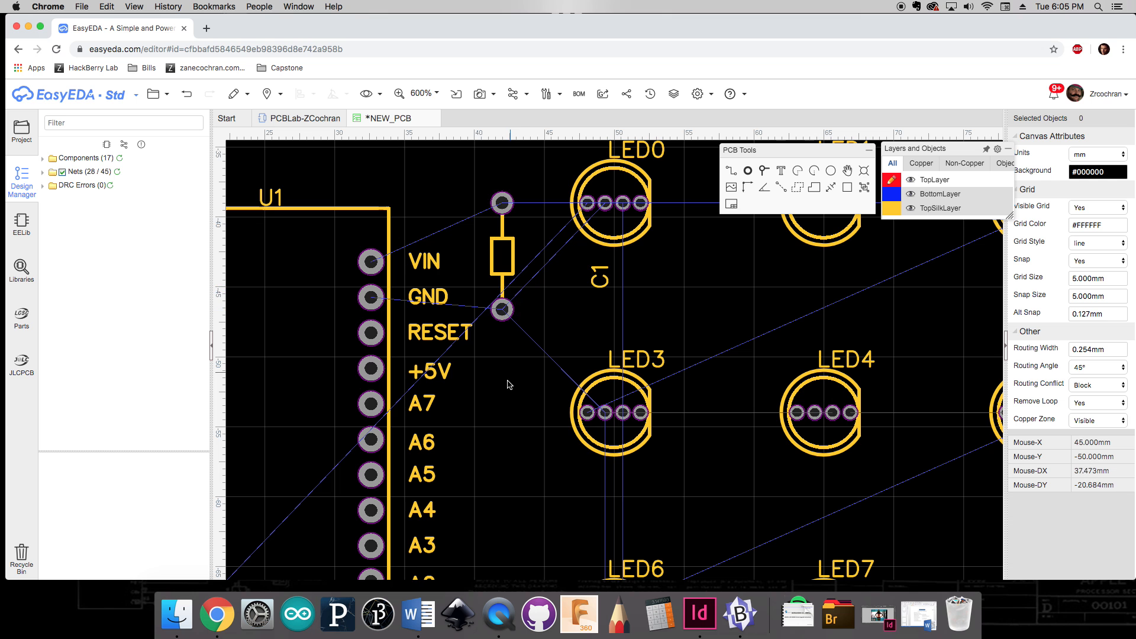
scroll(371, 259, "up", 5)
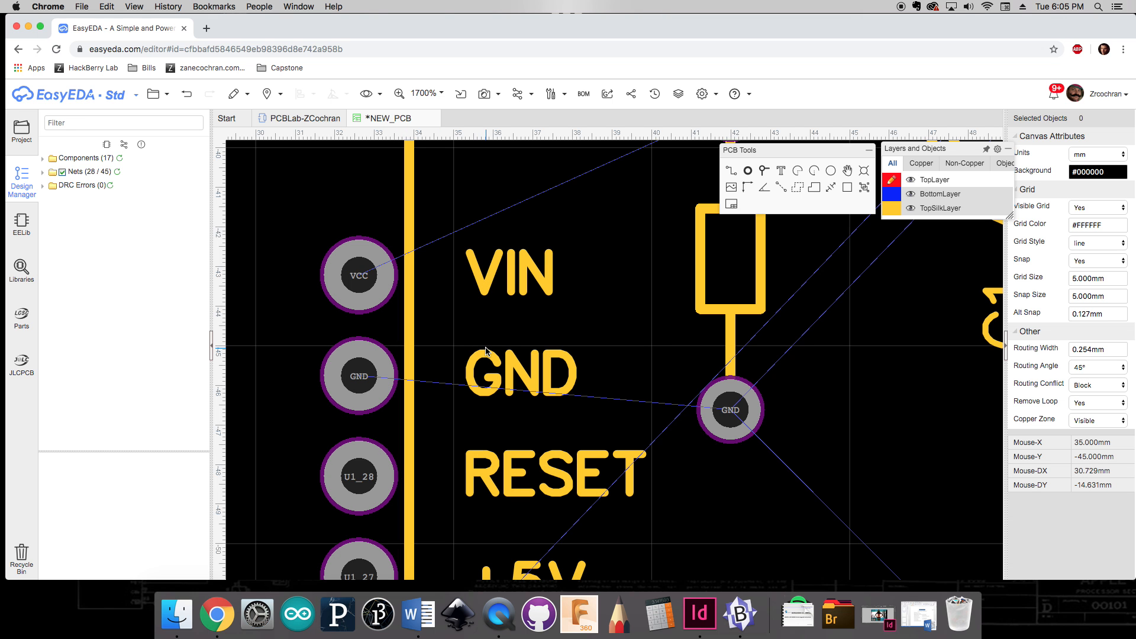
scroll(485, 351, "down", 4)
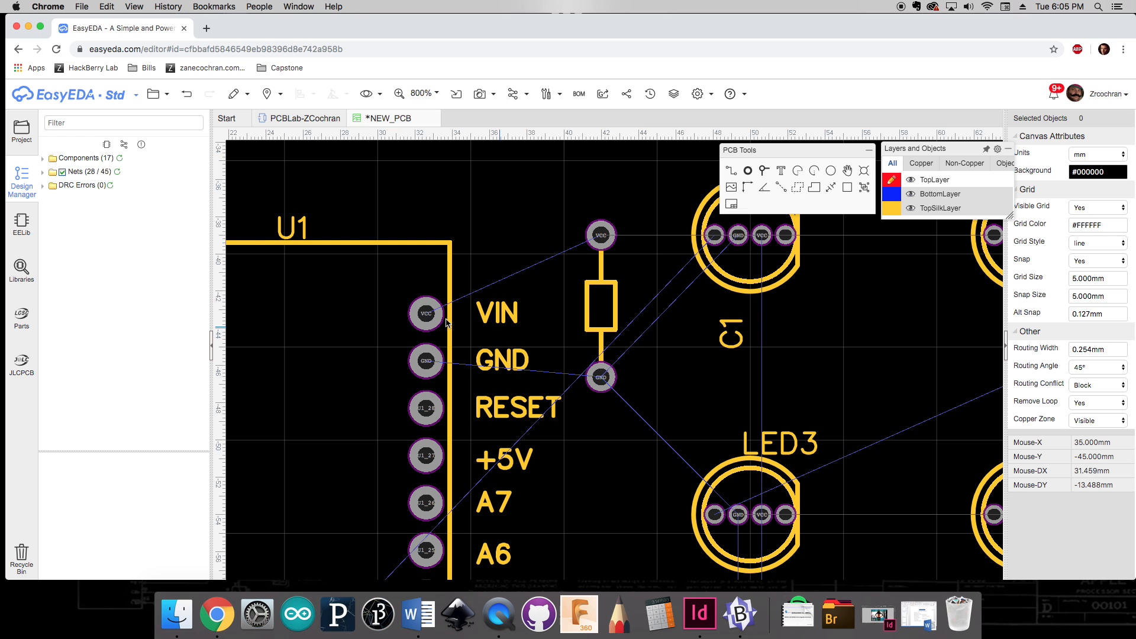
scroll(432, 316, "up", 1)
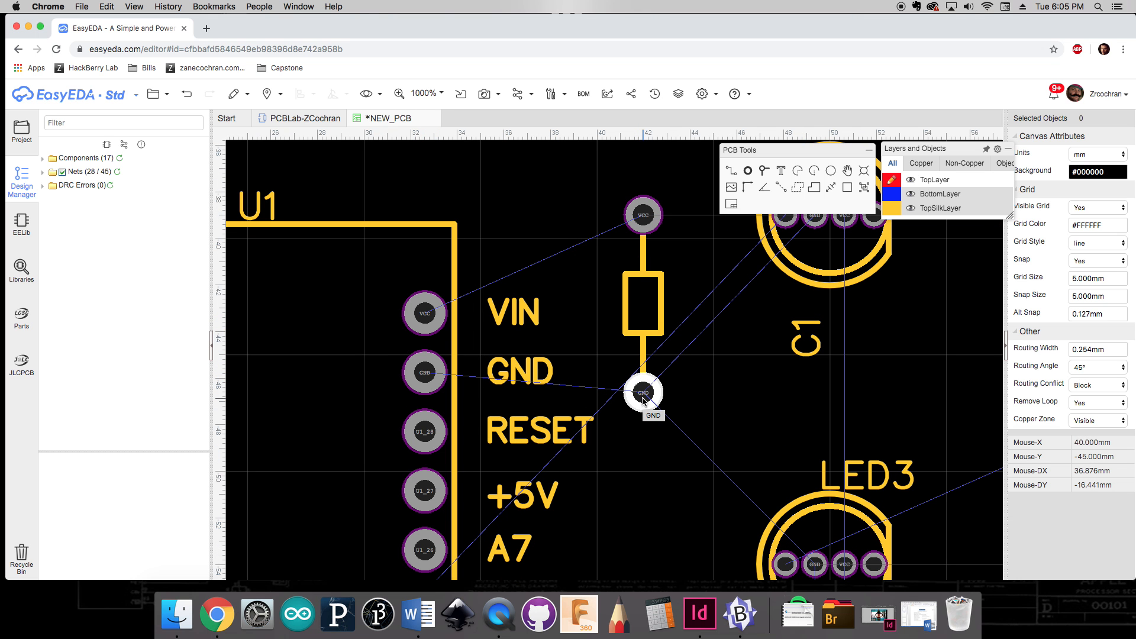
scroll(643, 397, "down", 6)
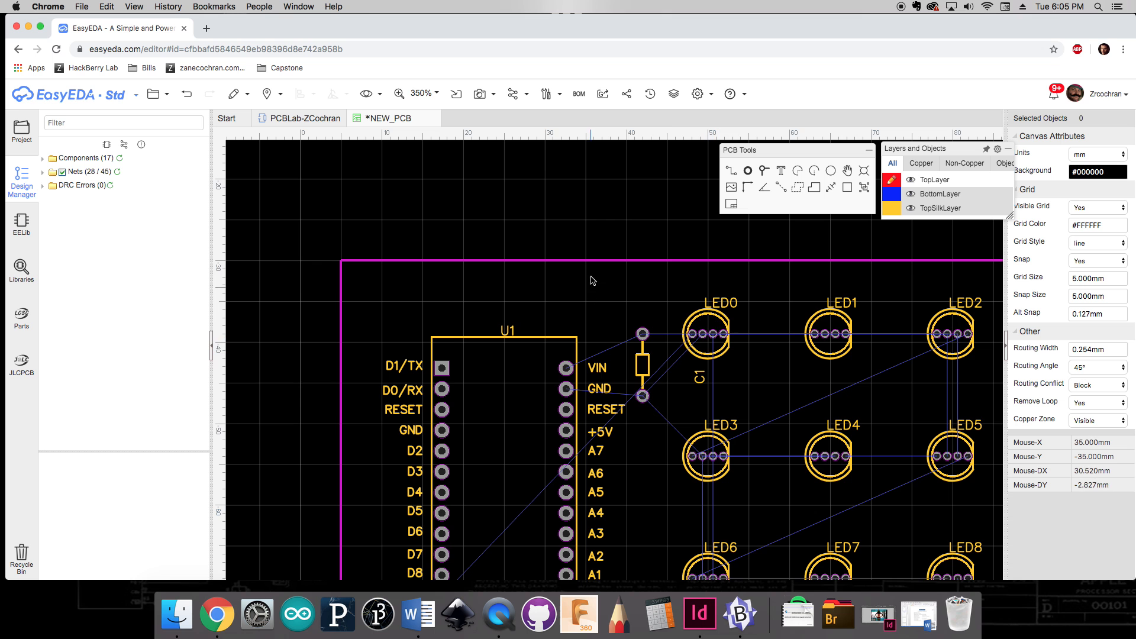
scroll(589, 249, "down", 3)
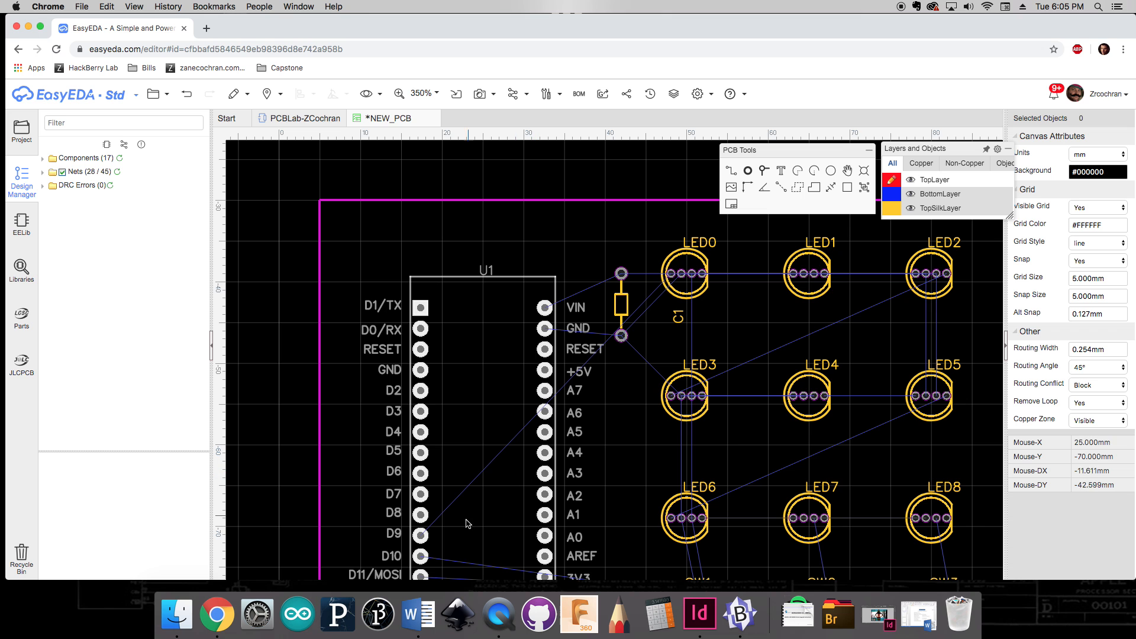
right_click_drag(286, 432, 299, 381)
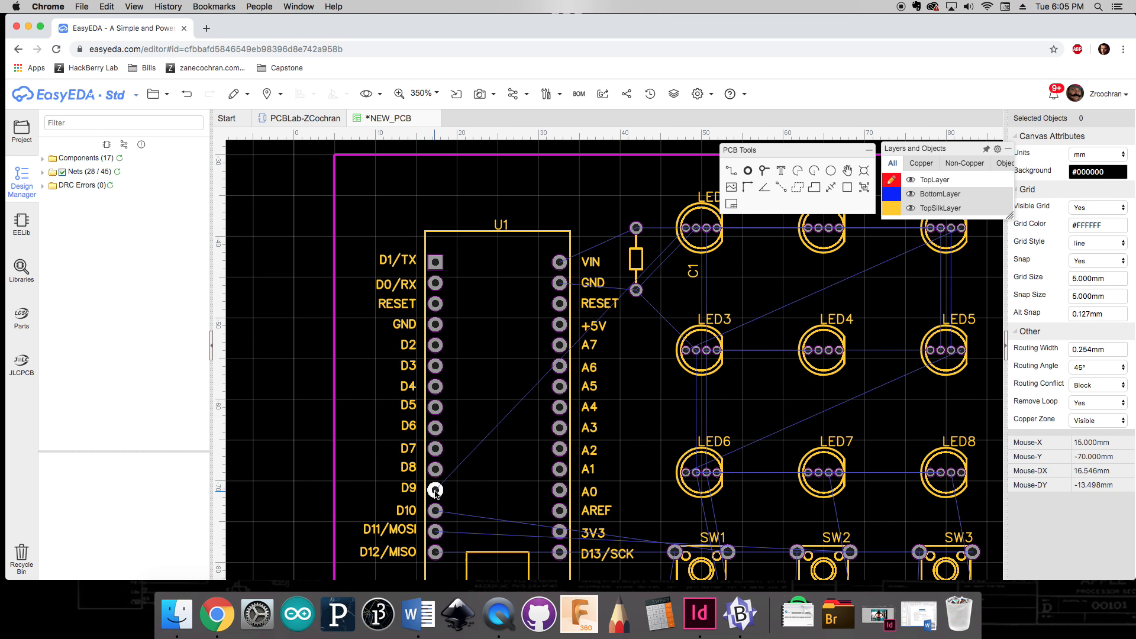
left_click(731, 173)
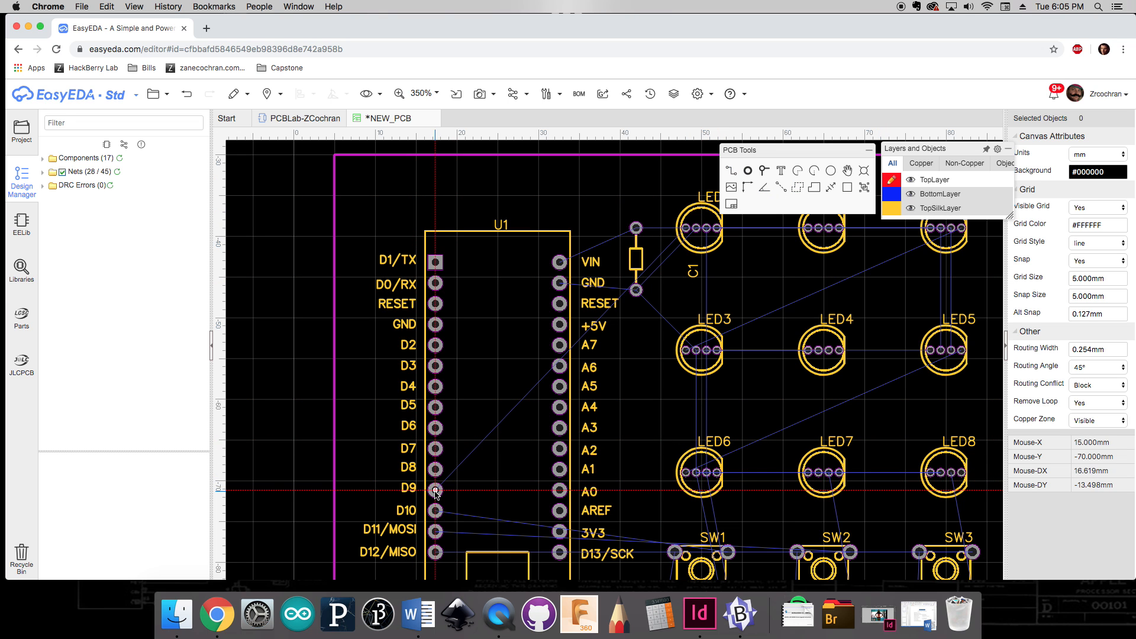
right_click_drag(752, 260, 718, 254)
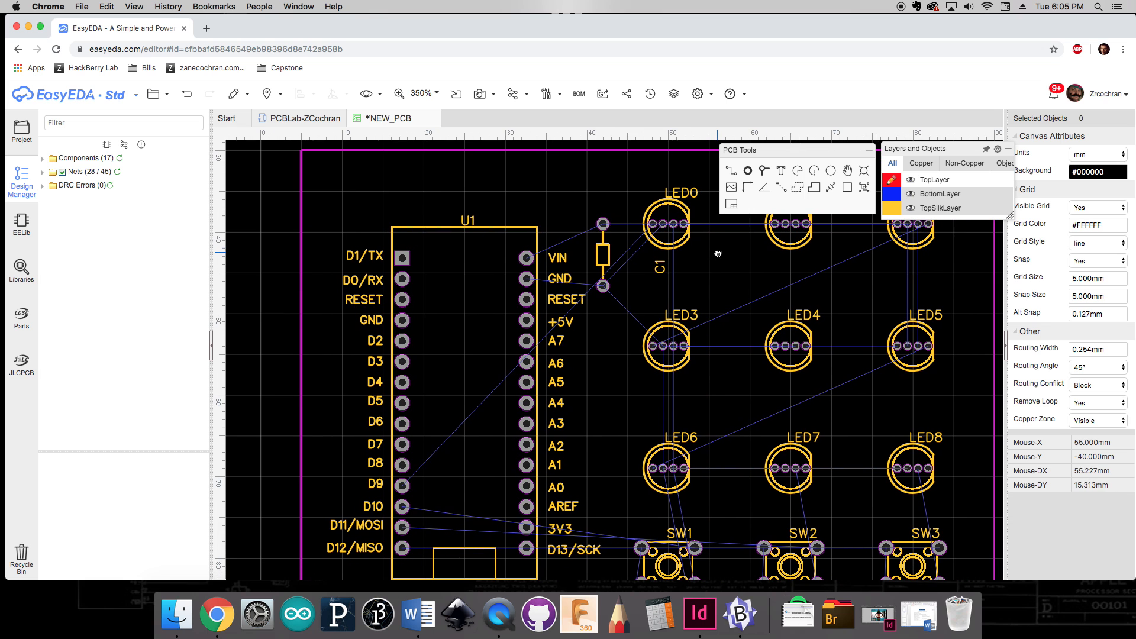
left_click(401, 486)
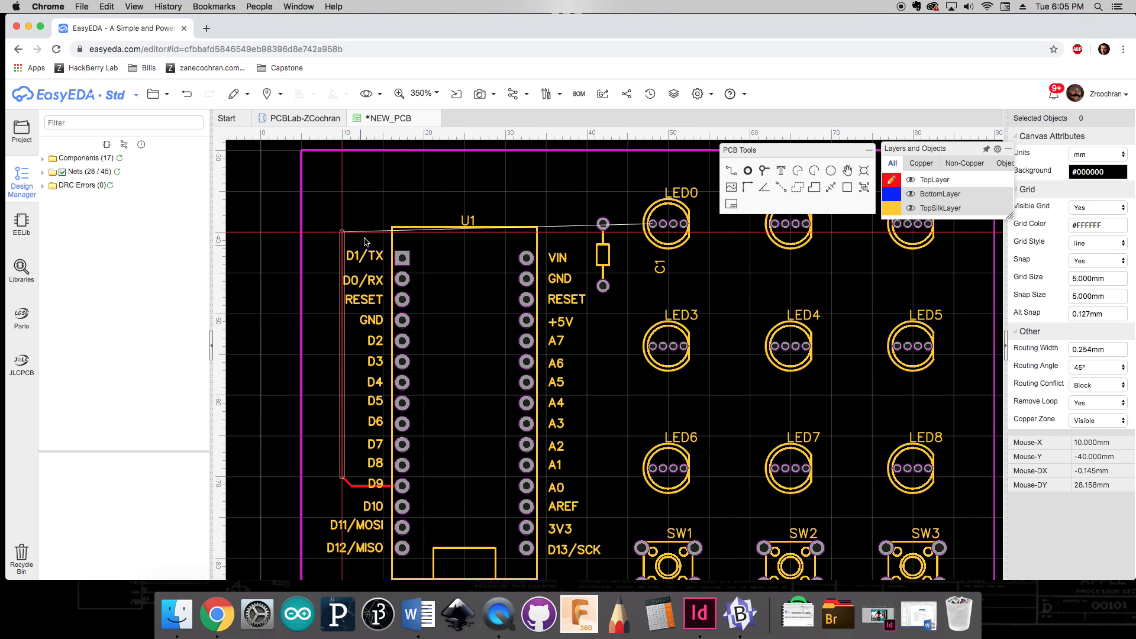
left_click(342, 191)
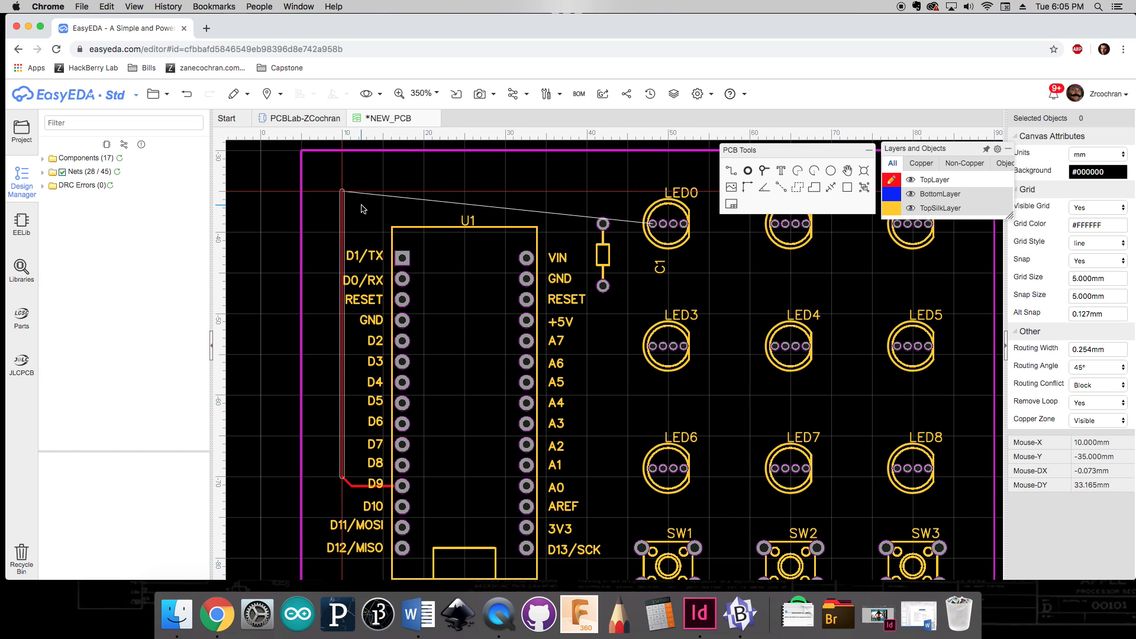
left_click(652, 224)
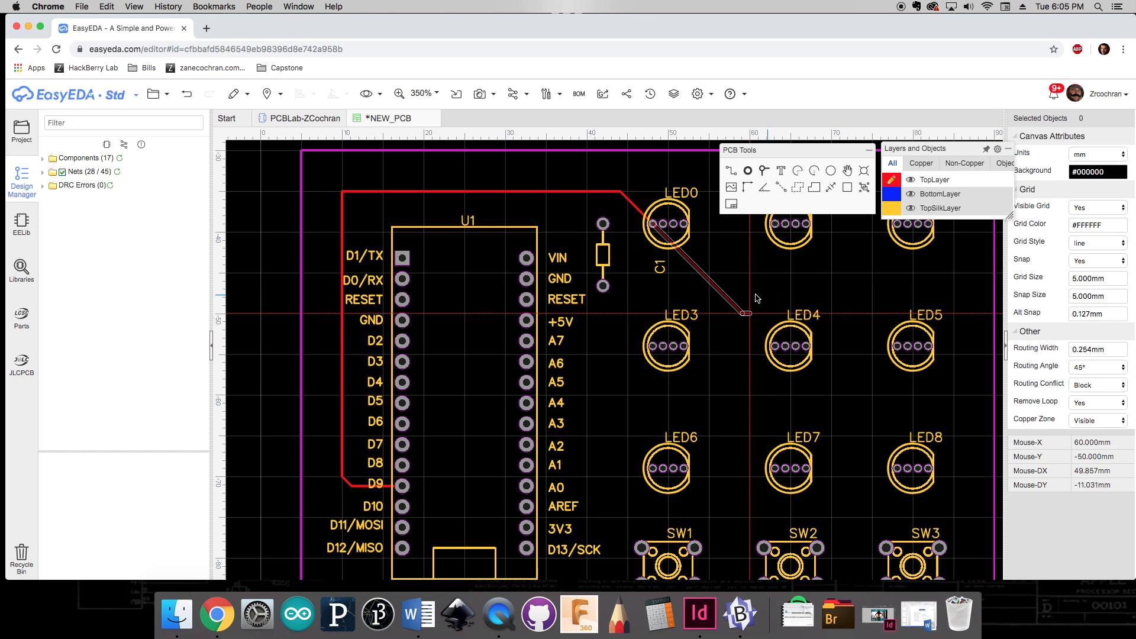
key("Escape")
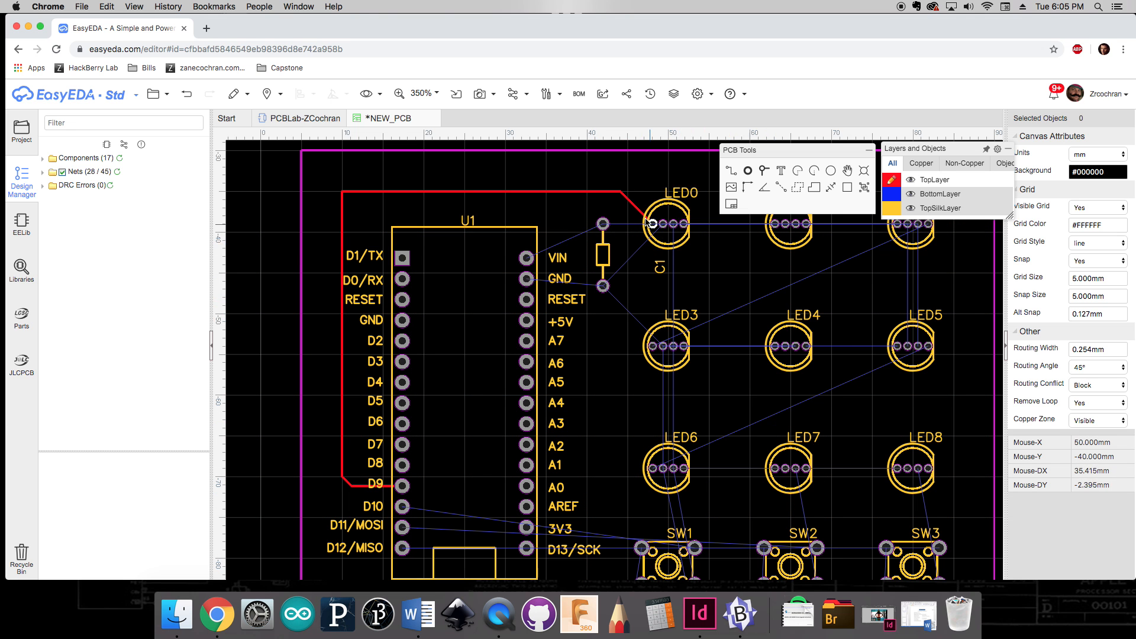
Step: Move the C1 label to the left side of the capacitor, undoing an earlier misplaced label move
scroll(651, 224, "up", 6)
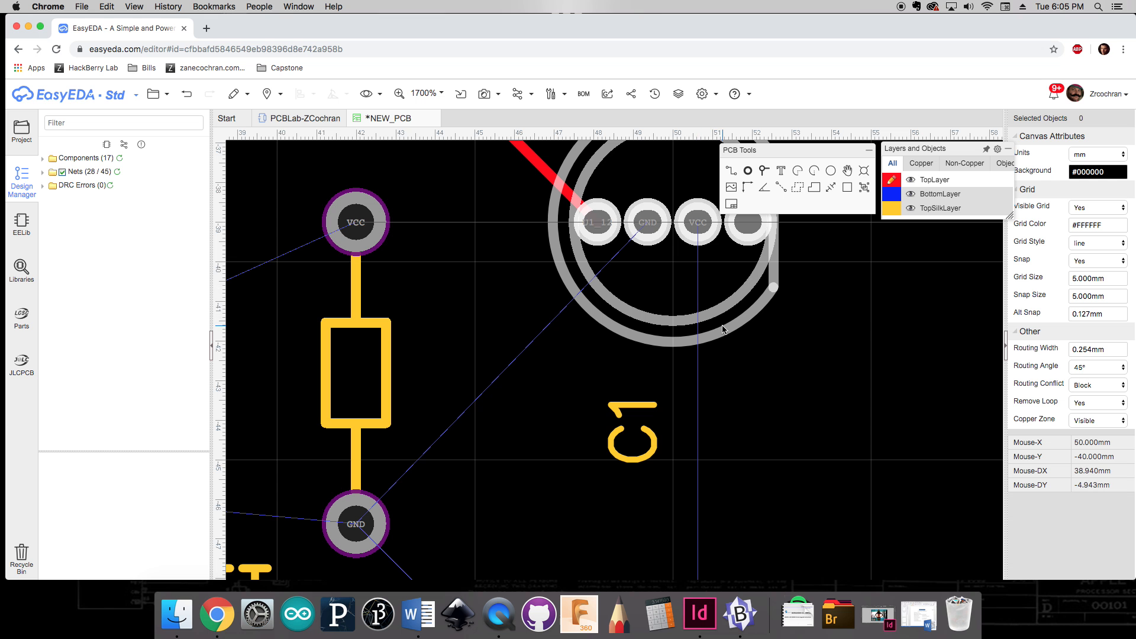
scroll(723, 329, "down", 2)
scroll(761, 248, "up", 6)
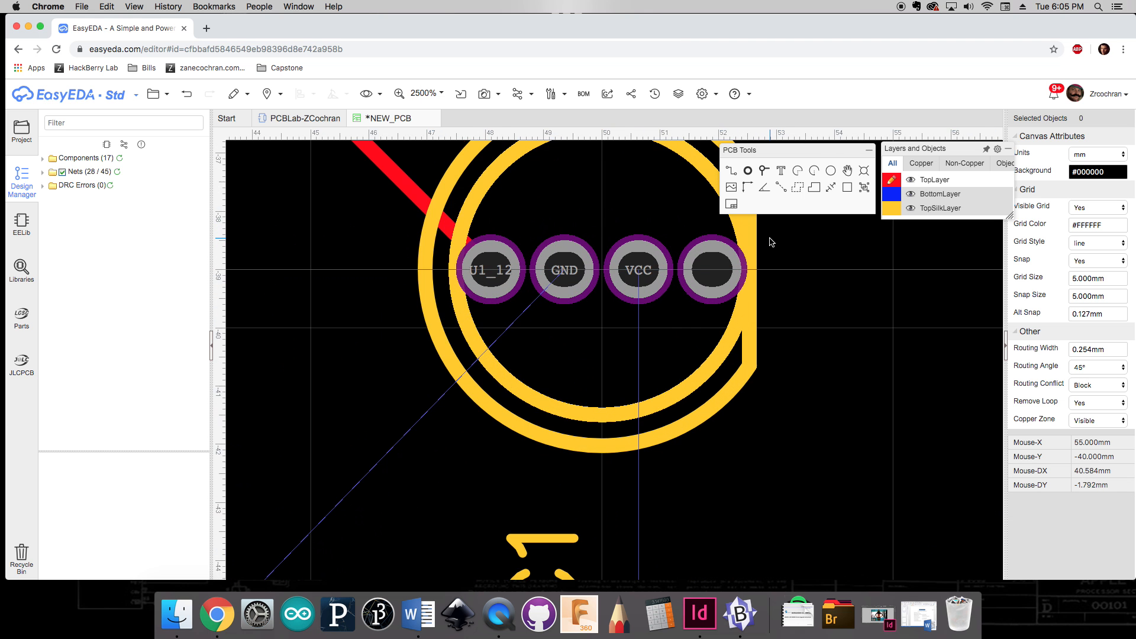
scroll(758, 301, "down", 12)
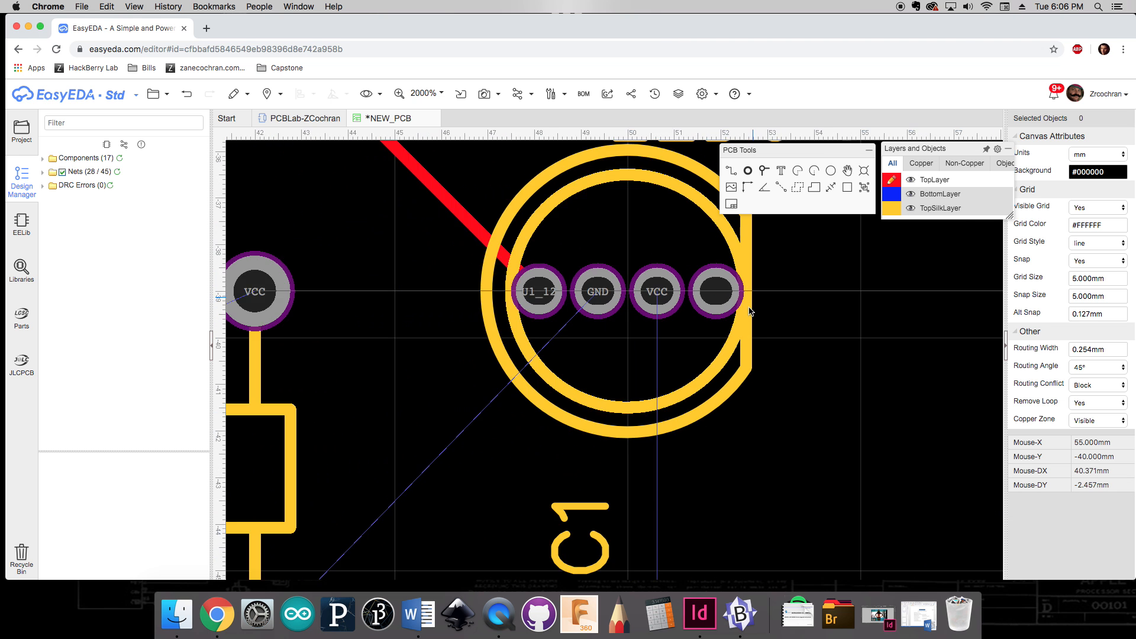
right_click_drag(621, 201, 579, 169)
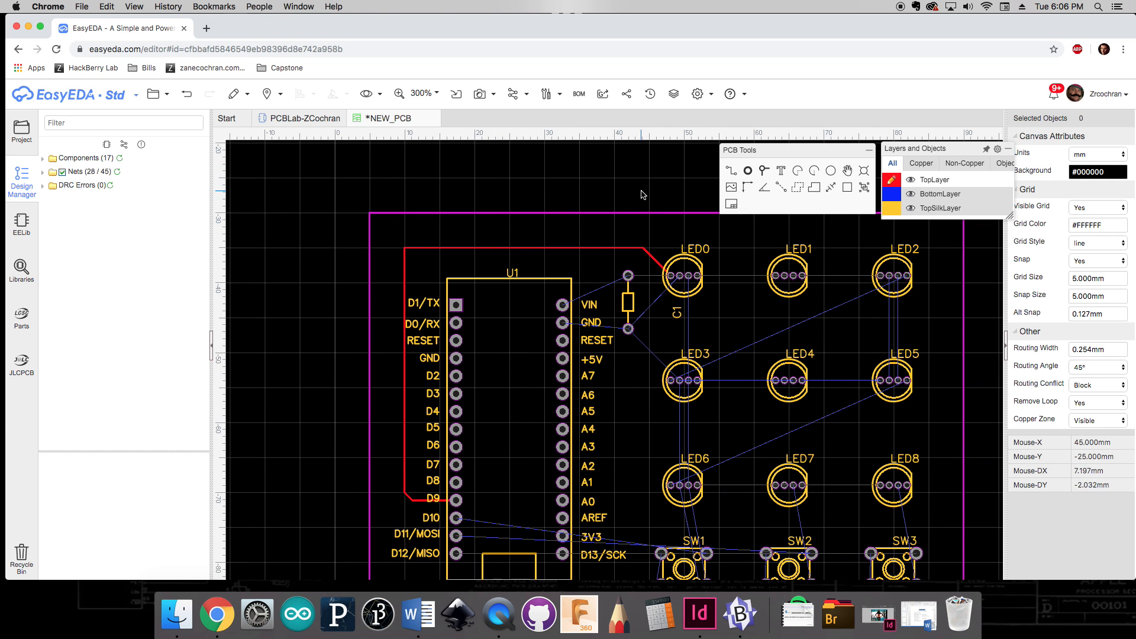
right_click_drag(649, 188, 510, 172)
scroll(584, 247, "up", 2)
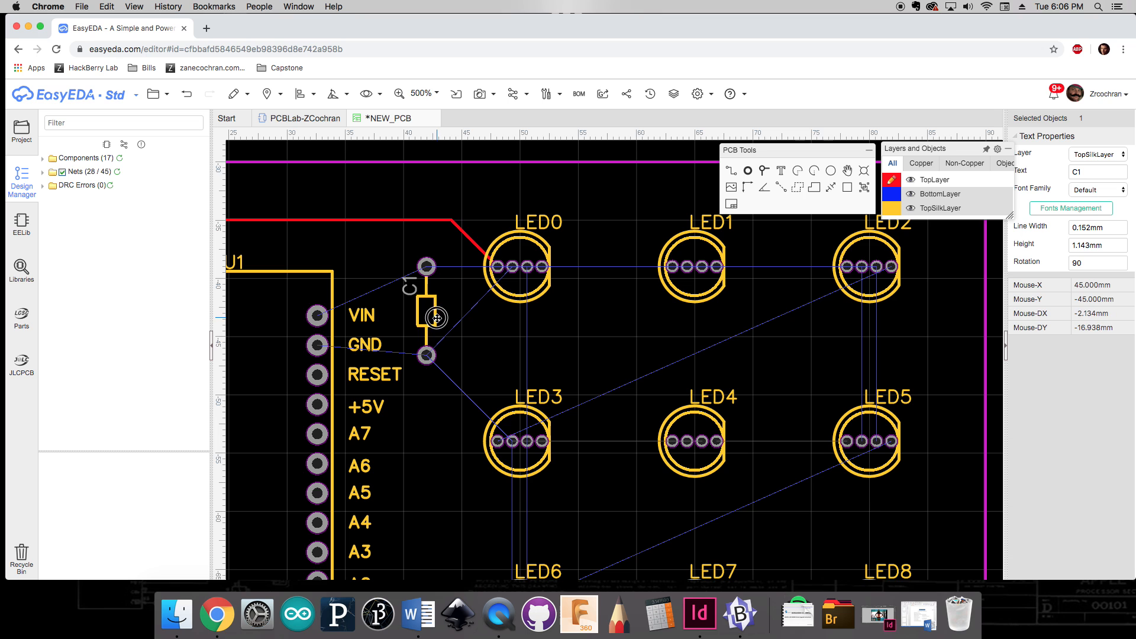
key("ctrl+z")
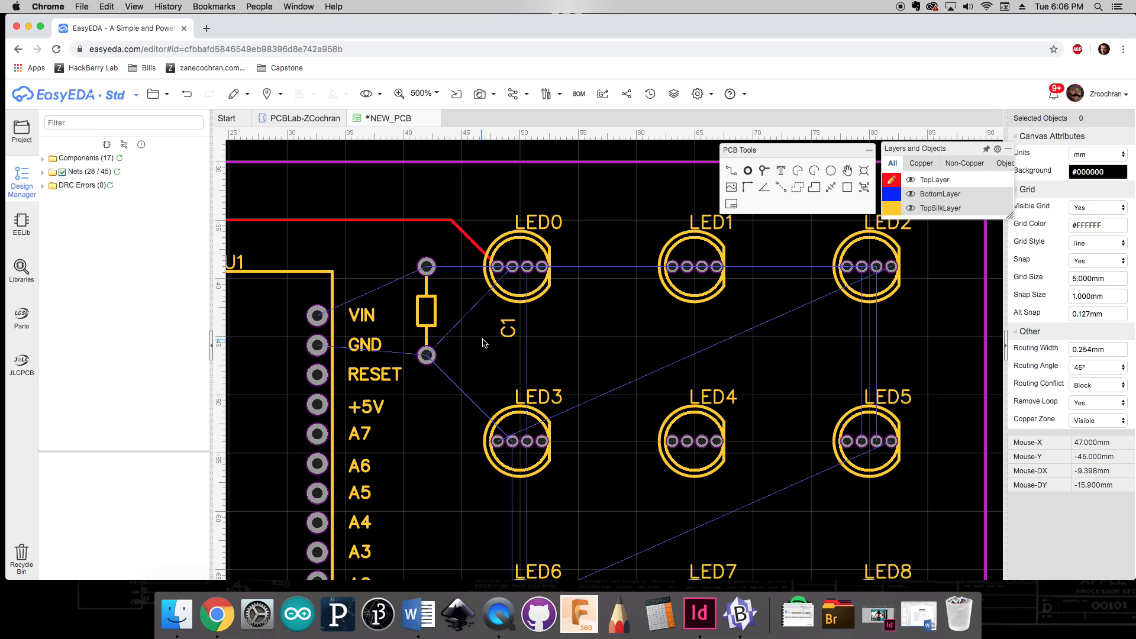
left_click_drag(509, 328, 436, 323)
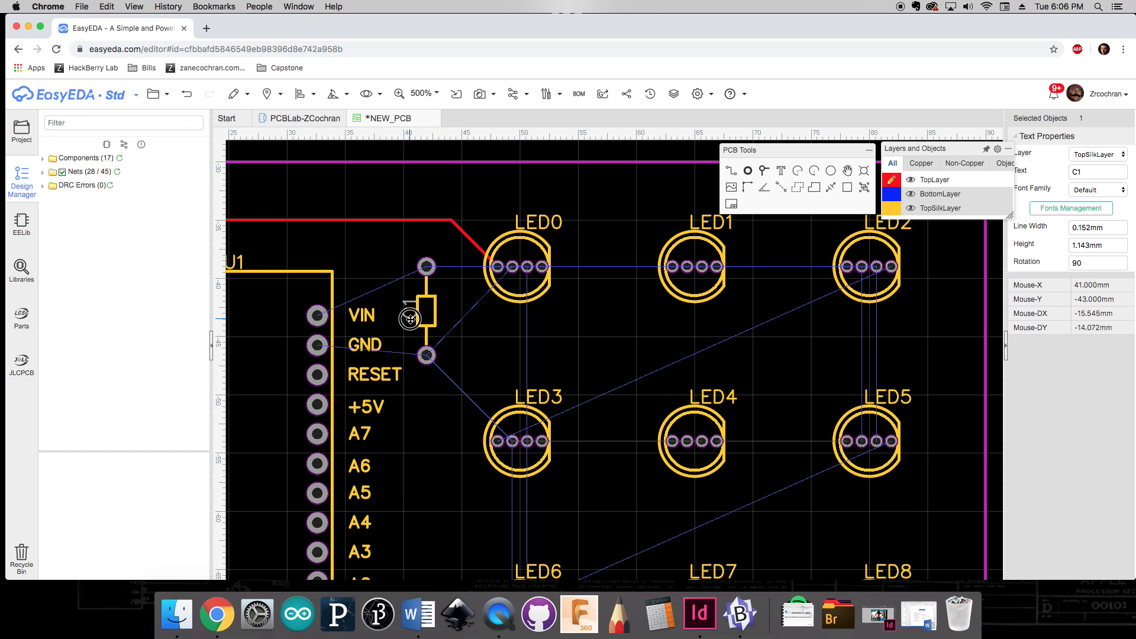
Step: Nudge each of the LED0 to LED8 labels slightly up and left so they sit centred above their LEDs
left_click_drag(536, 224, 516, 216)
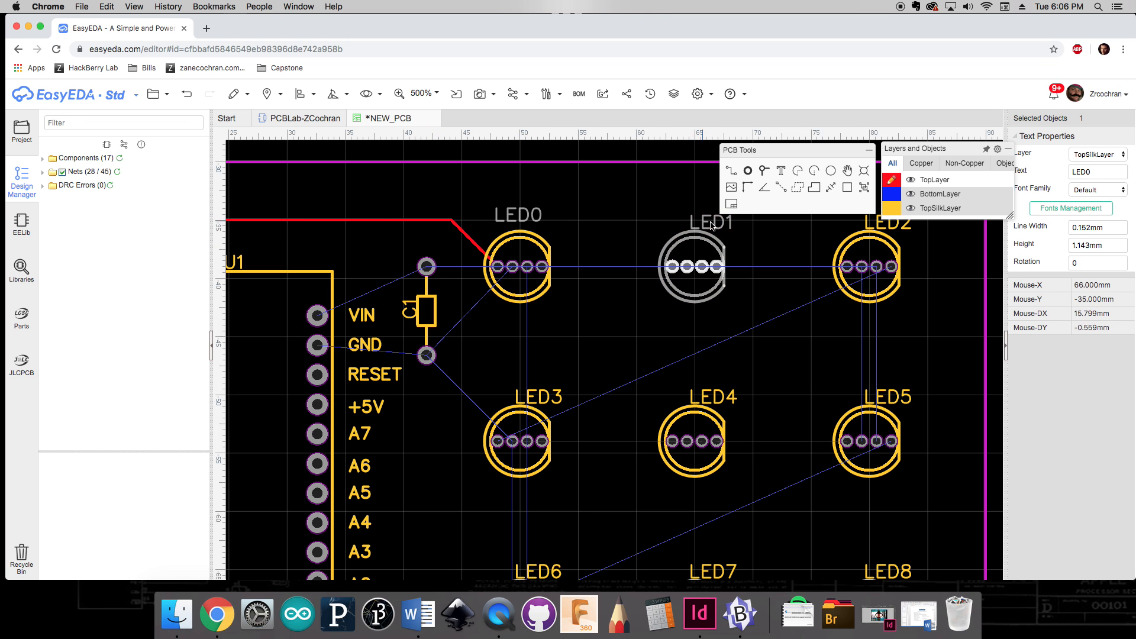
left_click_drag(717, 223, 696, 216)
right_click_drag(802, 244, 751, 257)
left_click_drag(849, 236, 829, 229)
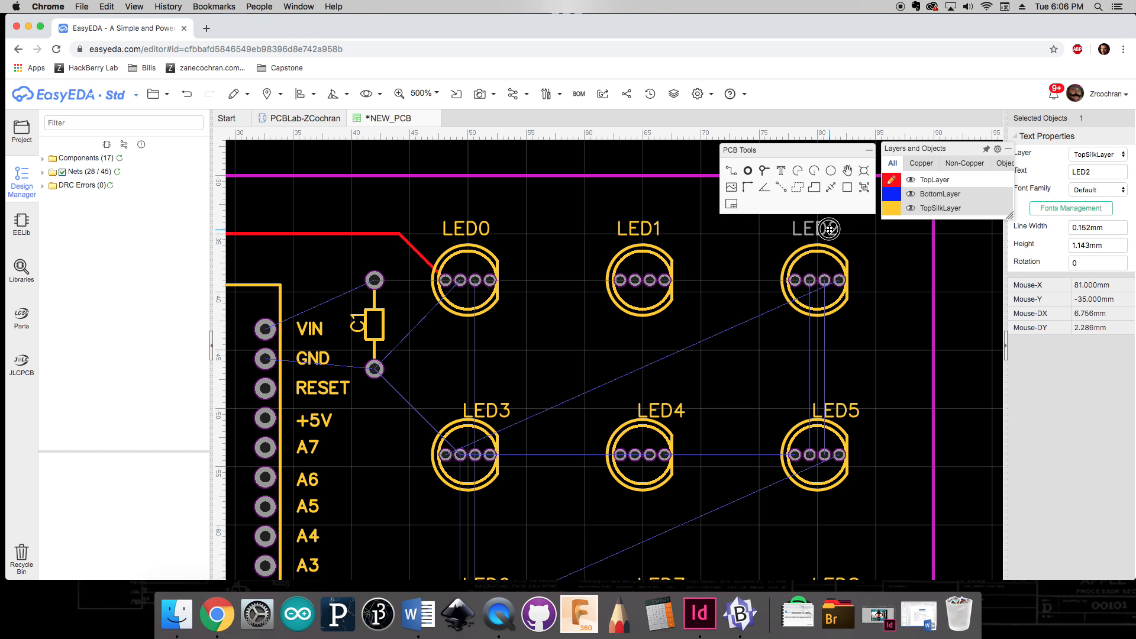
left_click_drag(852, 412, 832, 405)
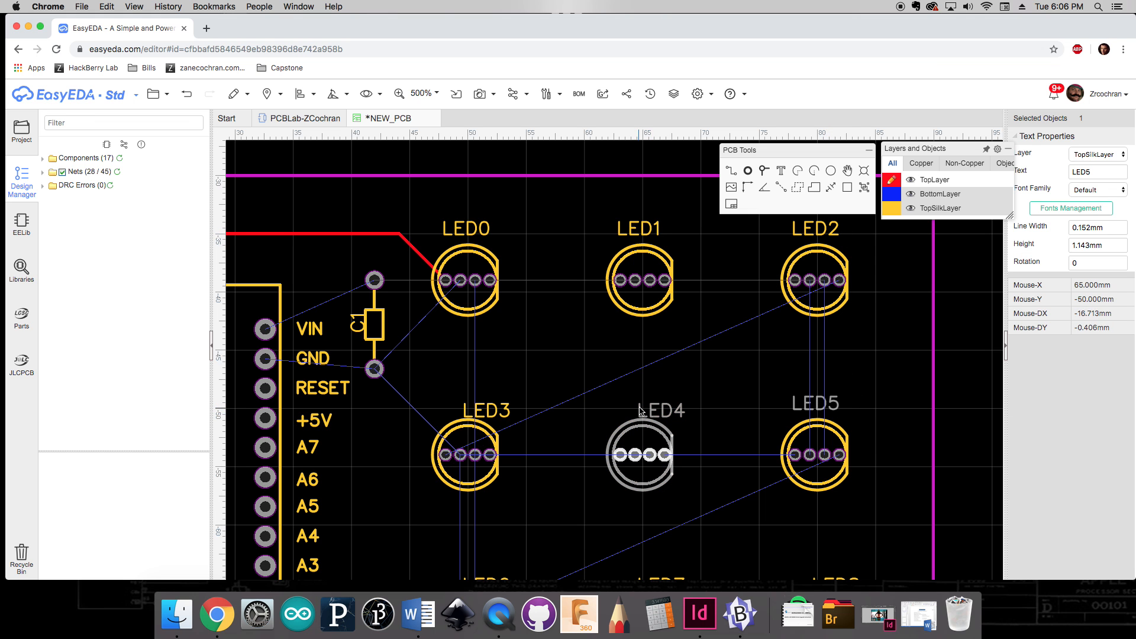
left_click_drag(656, 412, 640, 405)
left_click_drag(504, 413, 484, 405)
scroll(483, 470, "down", 2)
left_click_drag(491, 450, 471, 442)
left_click_drag(671, 450, 651, 443)
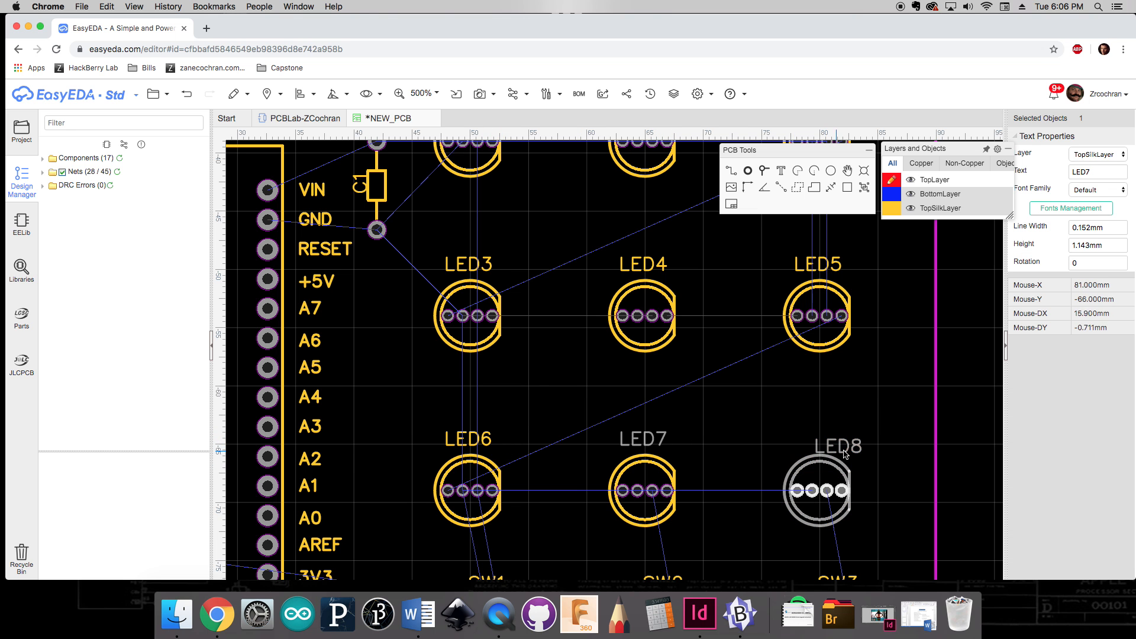
left_click_drag(845, 450, 825, 442)
Step: Shift the SW1, SW2 and SW3 labels slightly left to centre them over their switches
scroll(887, 424, "down", 2)
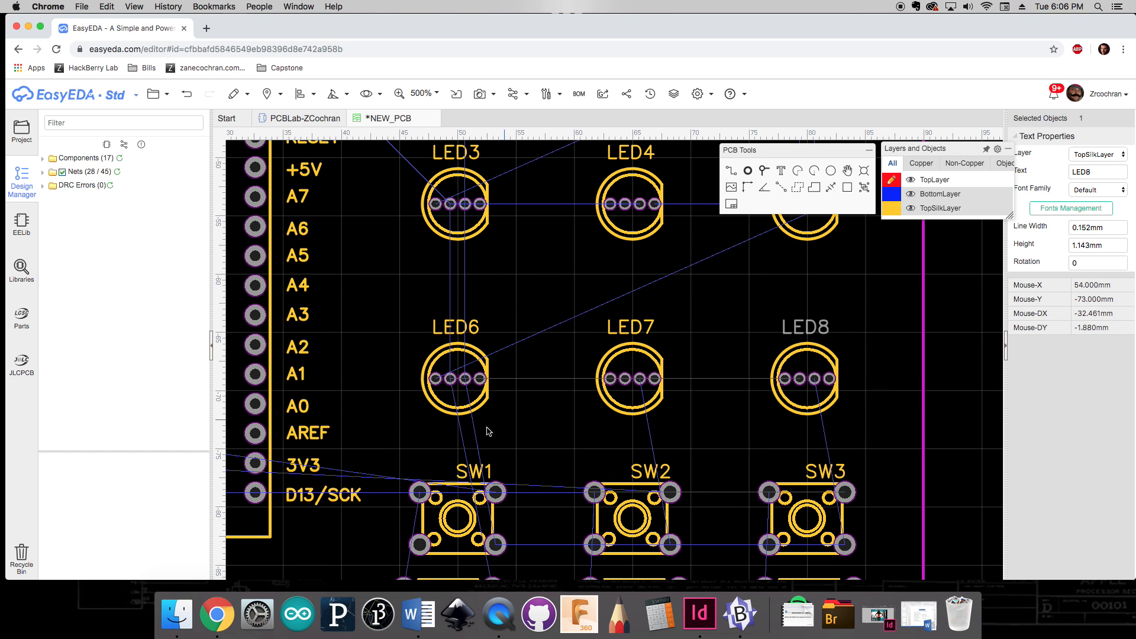
left_click_drag(478, 472, 463, 472)
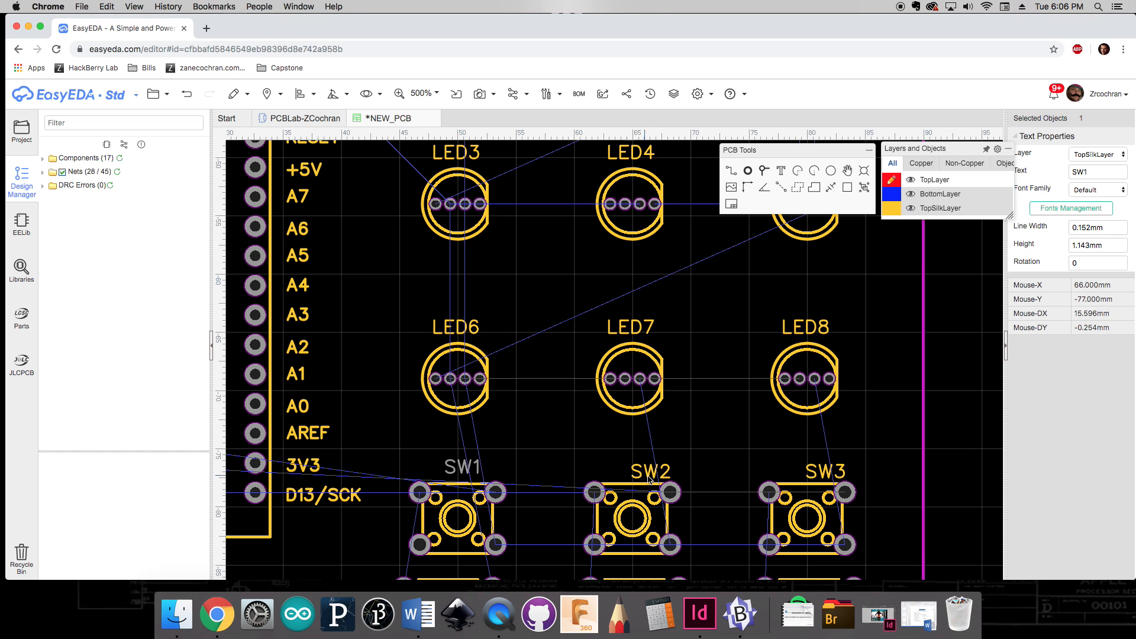
left_click_drag(649, 478, 638, 473)
left_click_drag(826, 476, 814, 472)
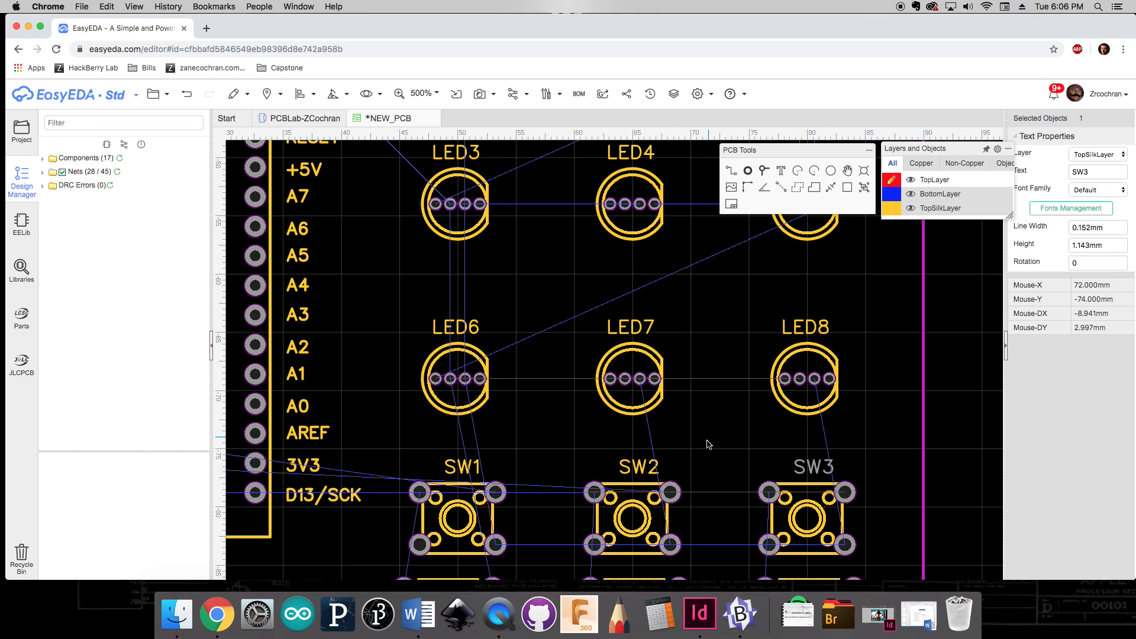
Step: Nudge the R1, R2 and R3 labels slightly up and left so they sit centred below their resistors
scroll(709, 444, "down", 2)
left_click(456, 524)
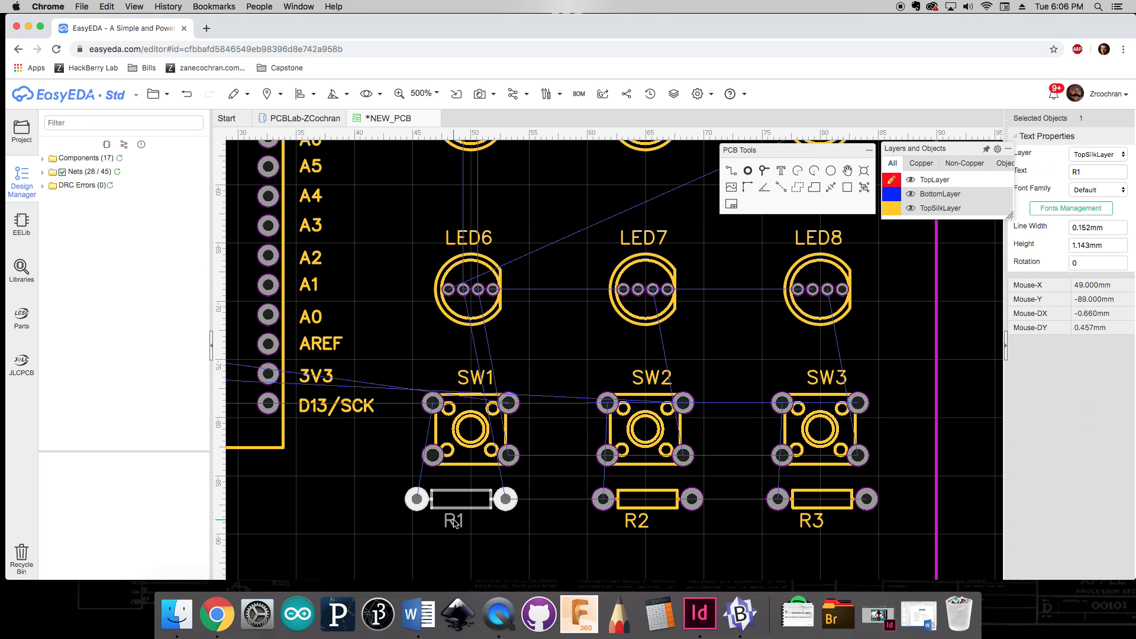
left_click_drag(460, 524, 459, 517)
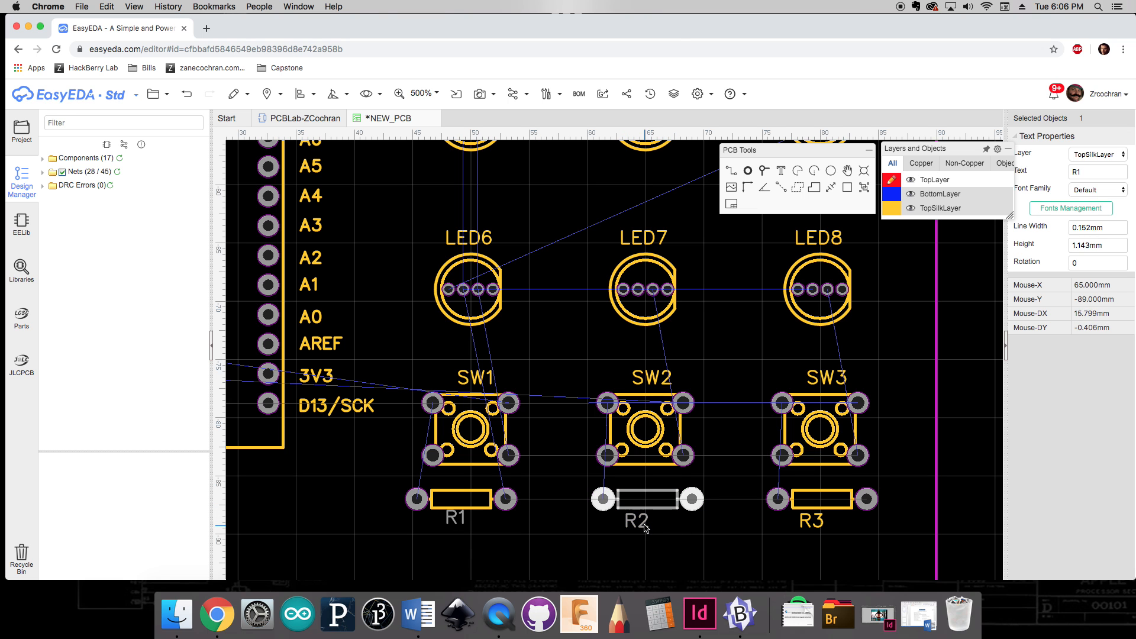
left_click_drag(645, 524, 644, 522)
left_click_drag(451, 520, 445, 519)
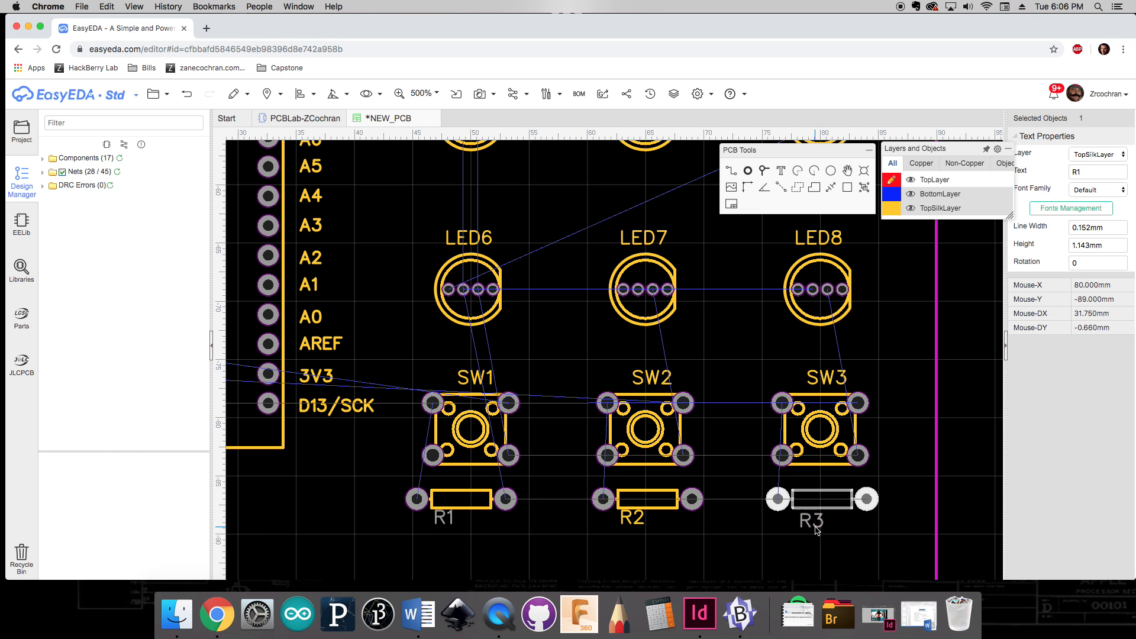
left_click_drag(811, 525, 805, 521)
left_click(741, 547)
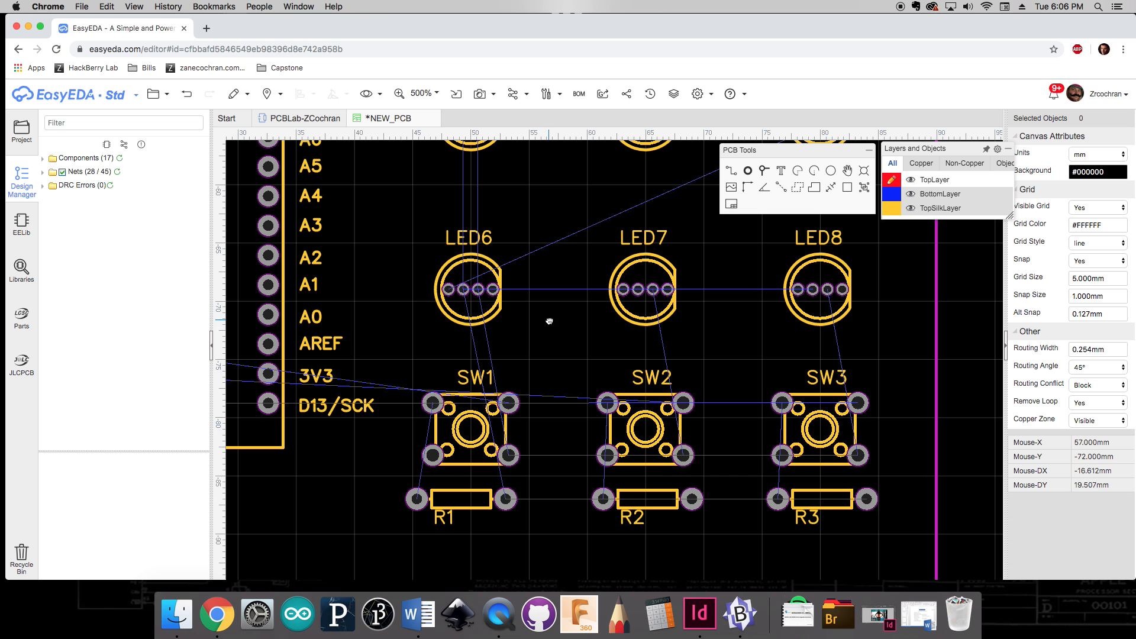
Step: Route a track from LED0's last pad straight across to LED1's first pad
scroll(549, 321, "down", 3)
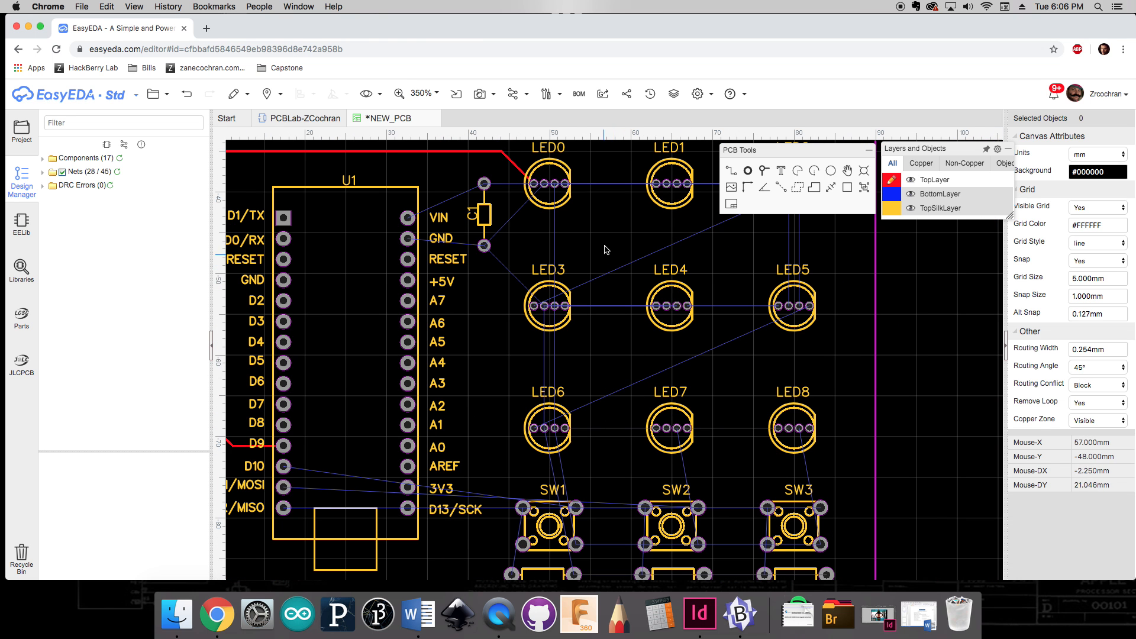
scroll(617, 226, "up", 5)
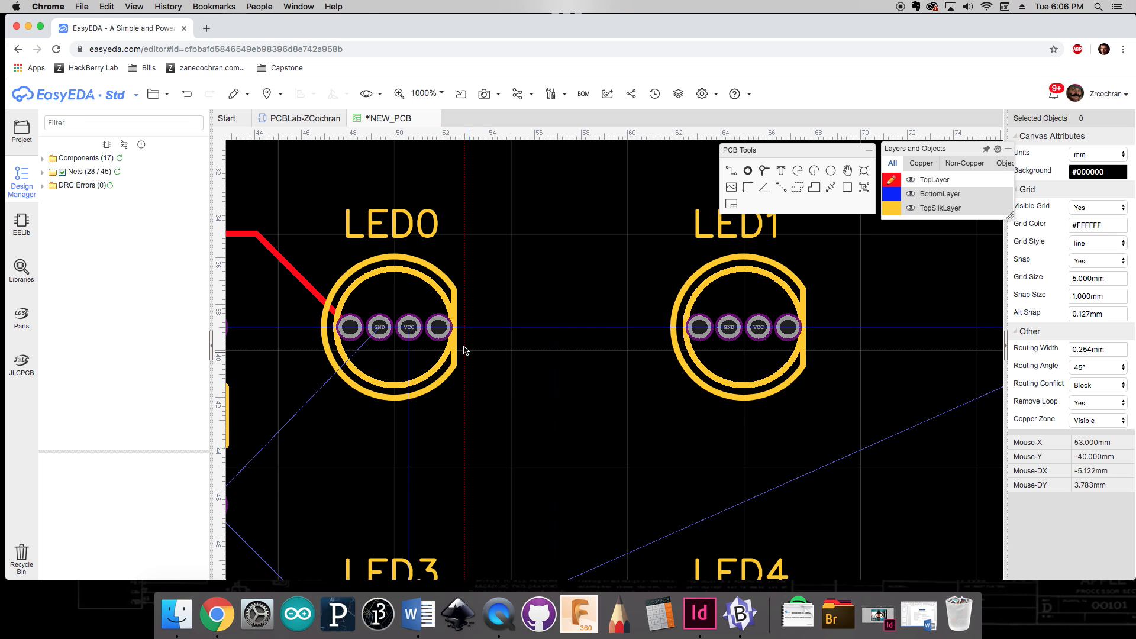
left_click(439, 327)
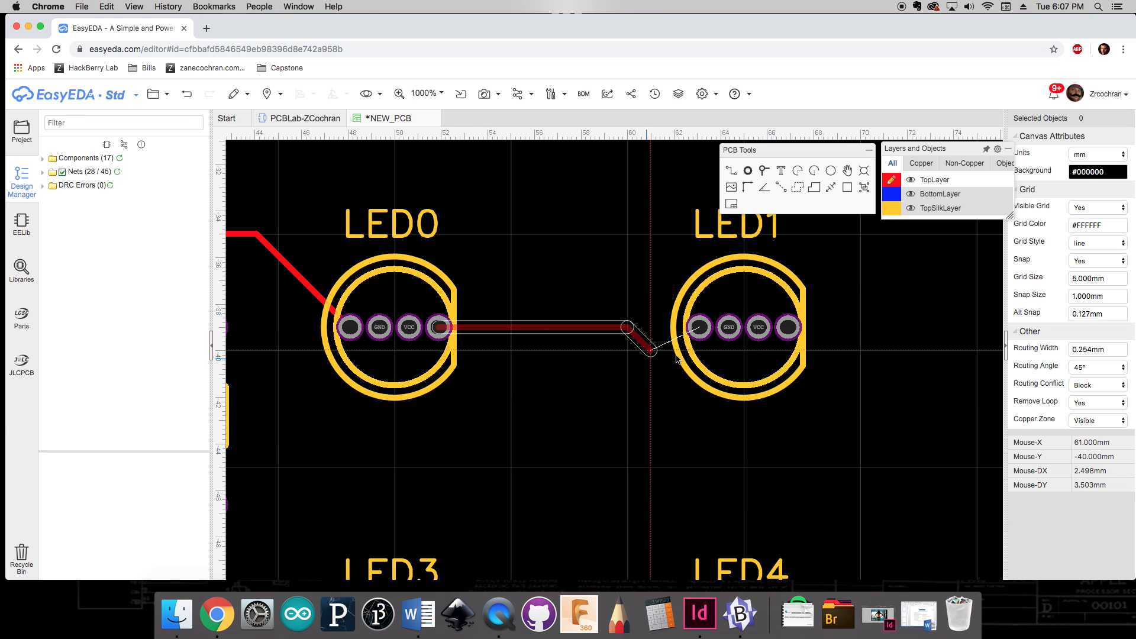
left_click(699, 326)
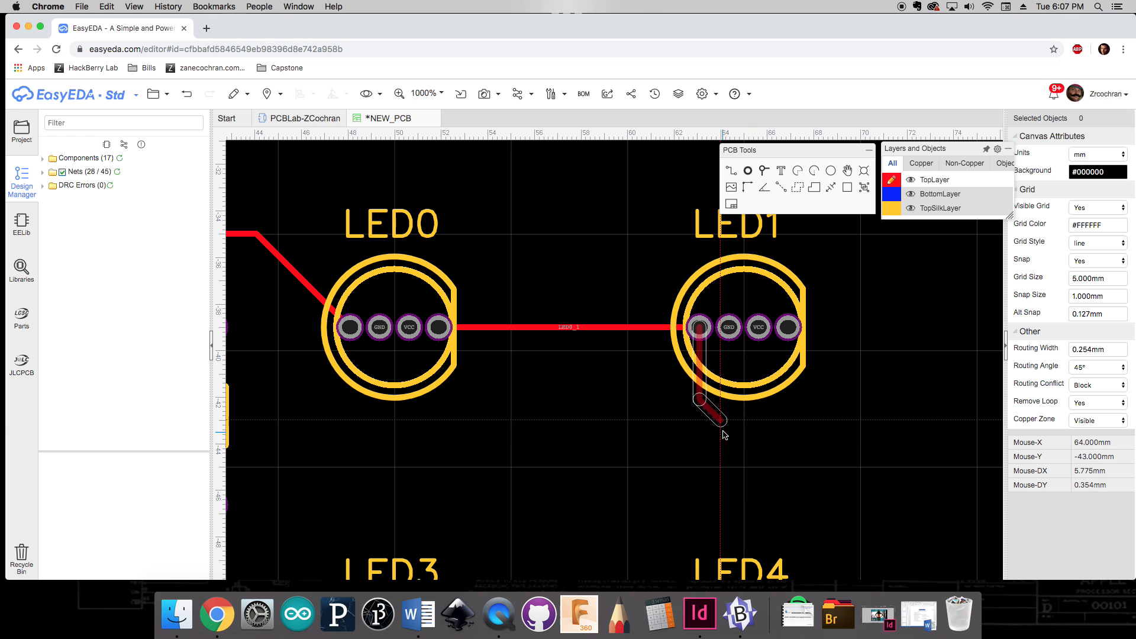
key("Escape")
Step: Route a track from LED1's last pad straight across to LED2's first pad
right_click_drag(817, 402, 547, 403)
key("w")
left_click(525, 334)
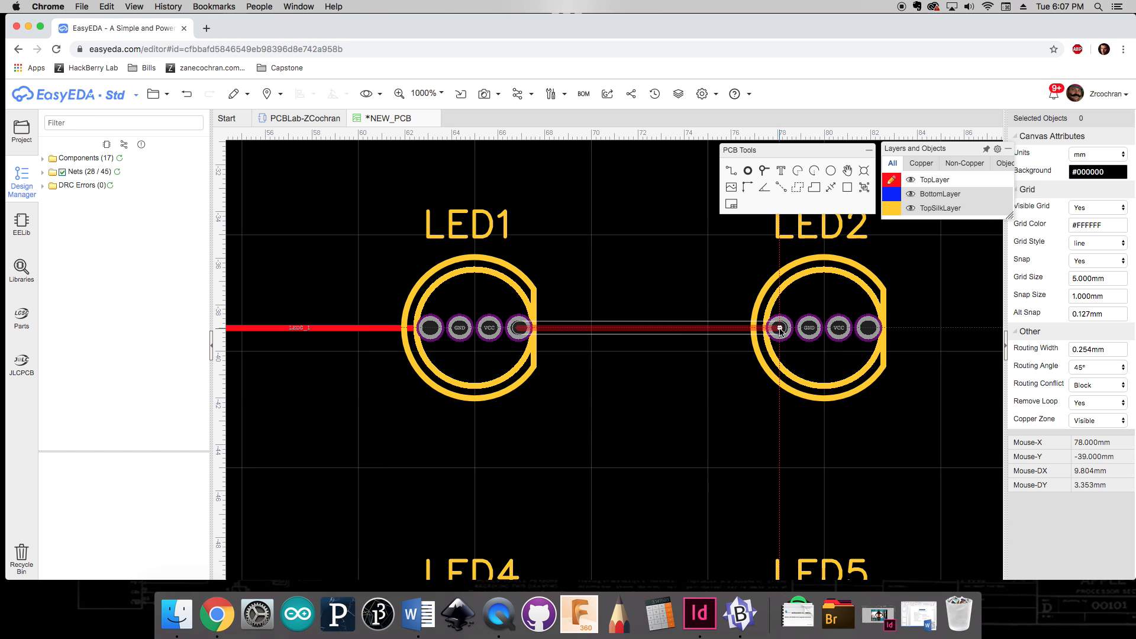
left_click(780, 328)
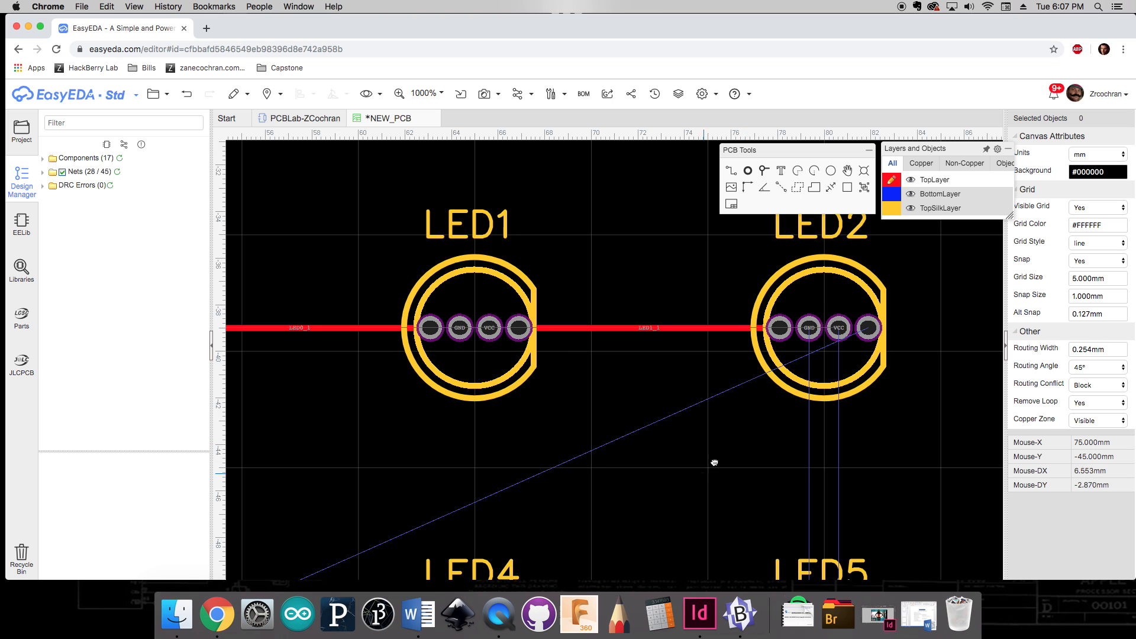
Step: Try routing a track from LED2's last pad down to LED3's first pad several times, undoing each attempt
scroll(714, 462, "down", 3)
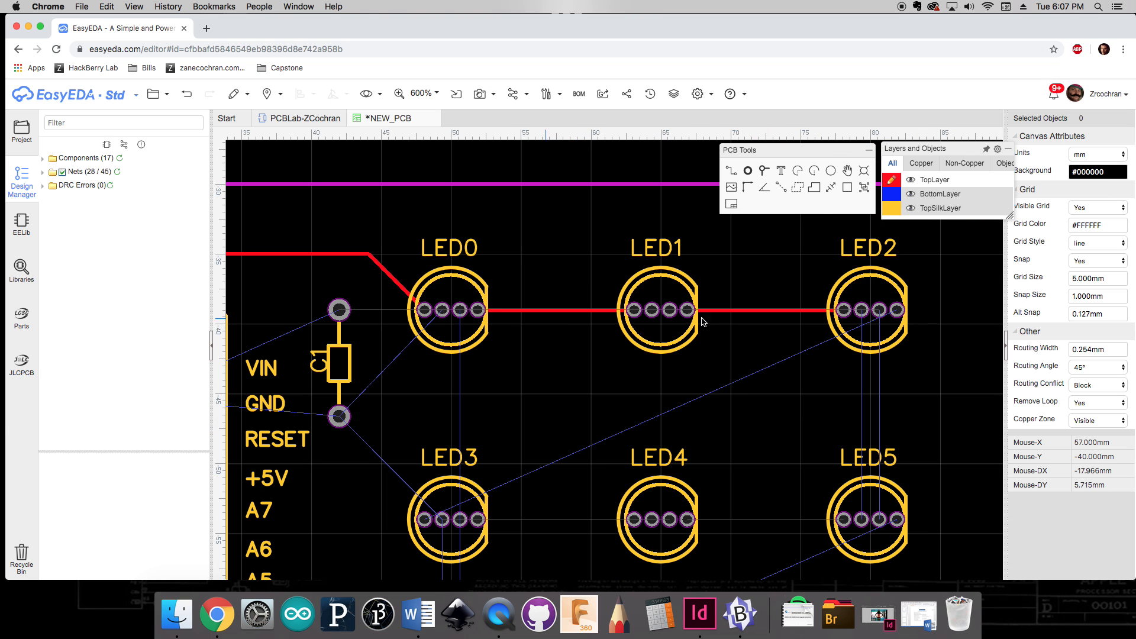
key("w")
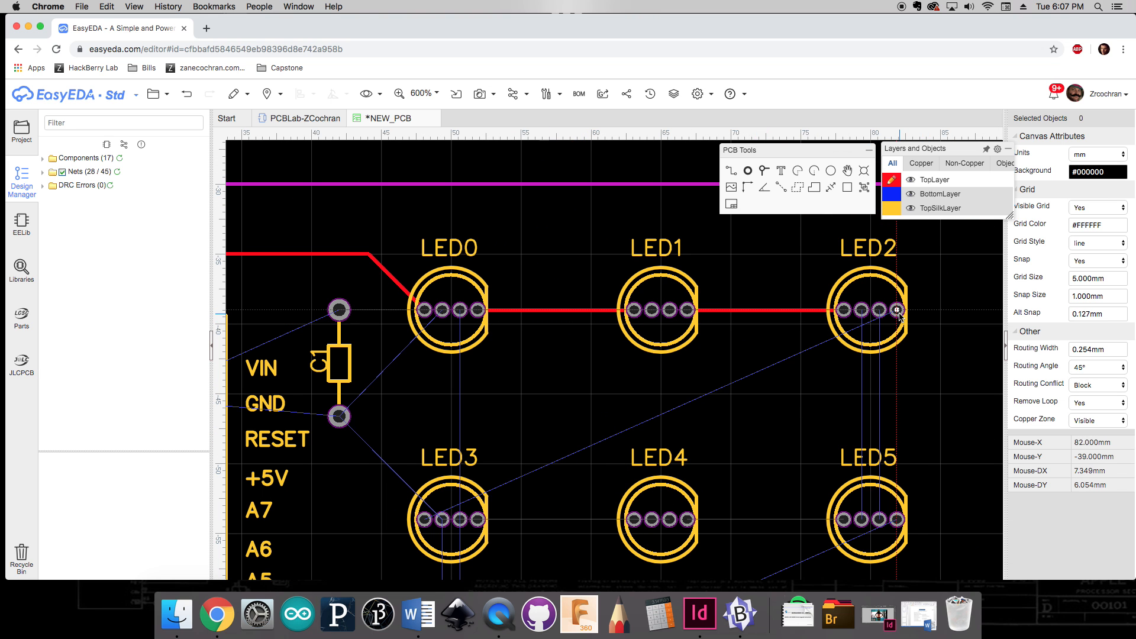
left_click(898, 310)
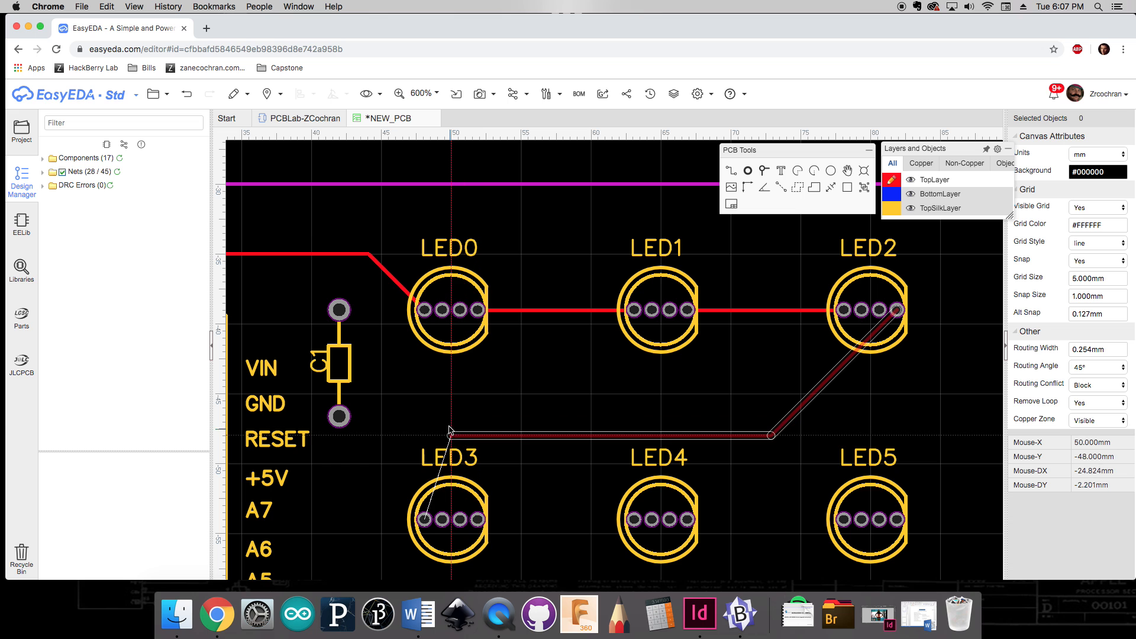
left_click(479, 436)
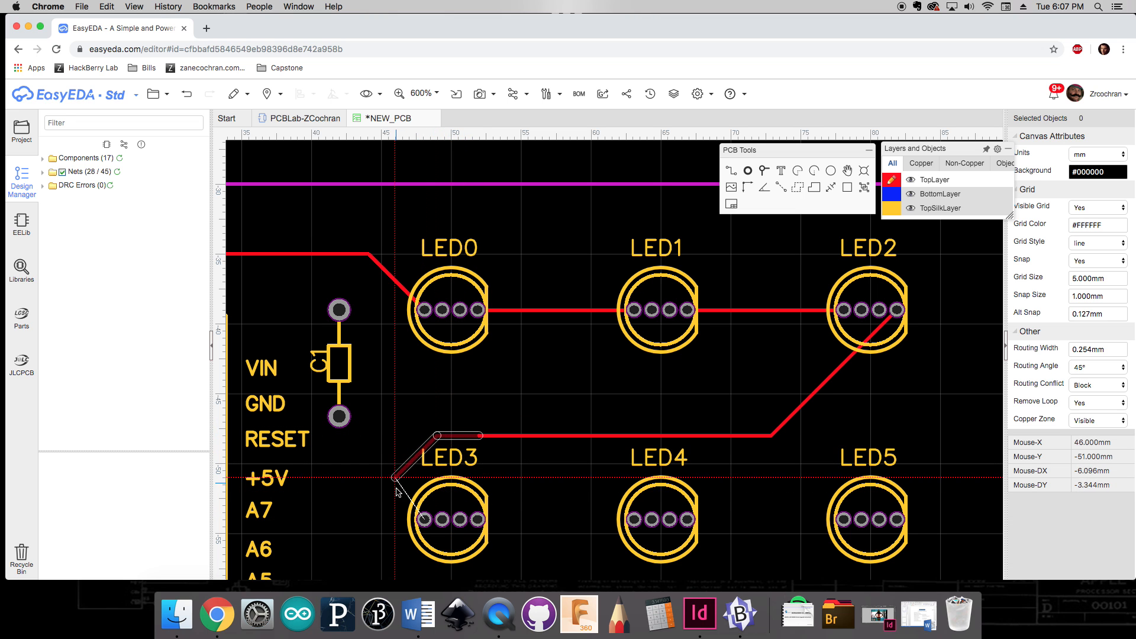
key("Escape")
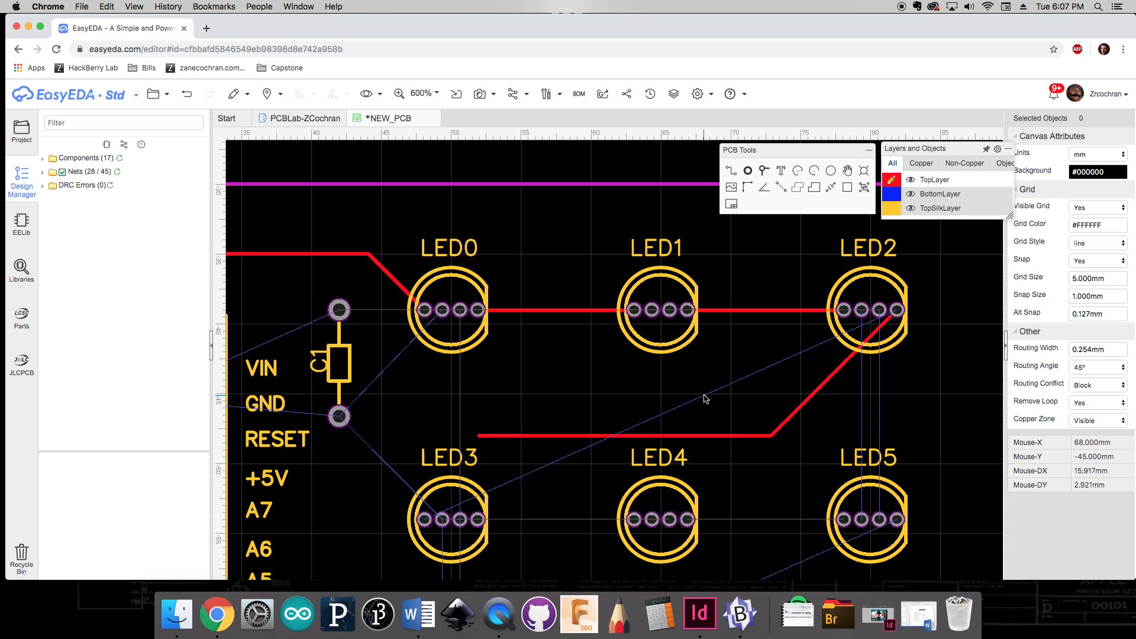
key("ctrl+z")
left_click(899, 312)
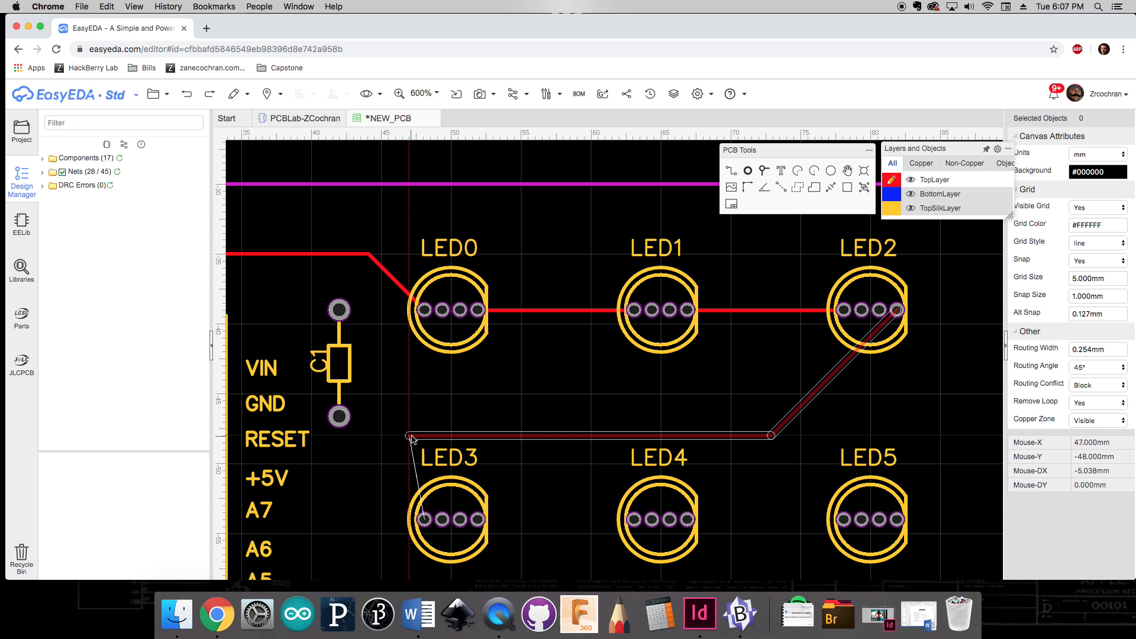
left_click(471, 441)
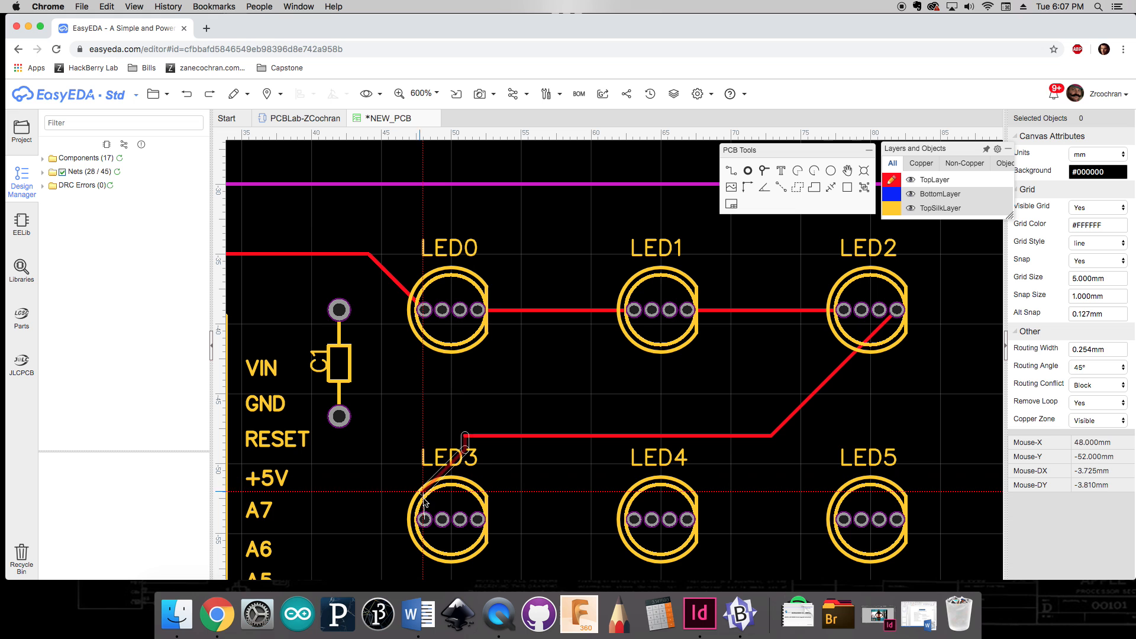
key("Escape")
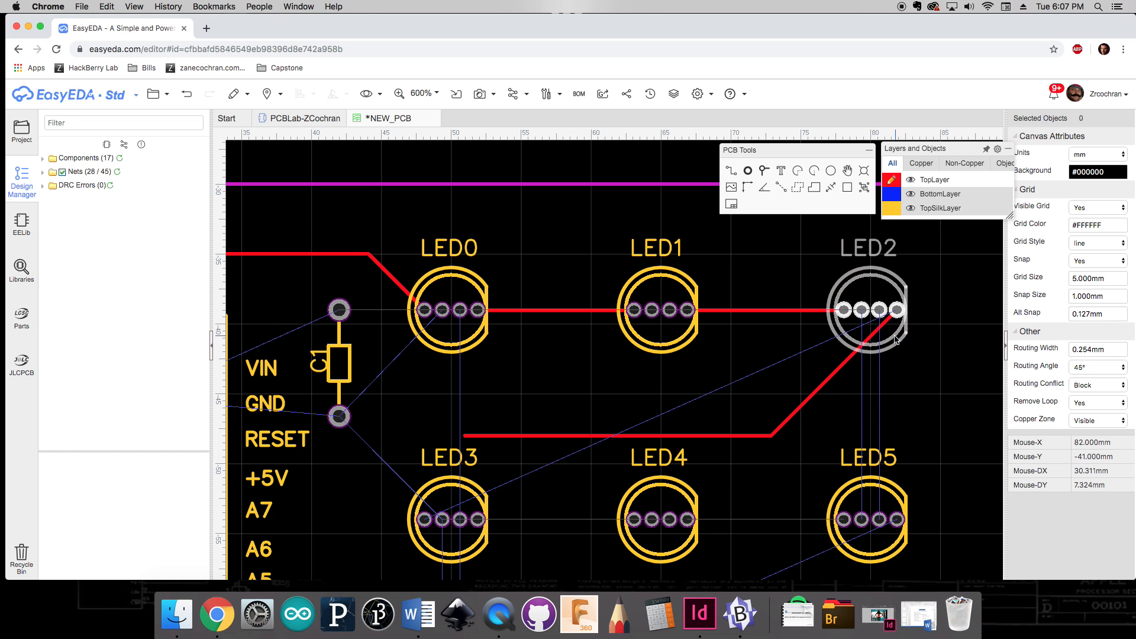
key("ctrl+z")
left_click(897, 311)
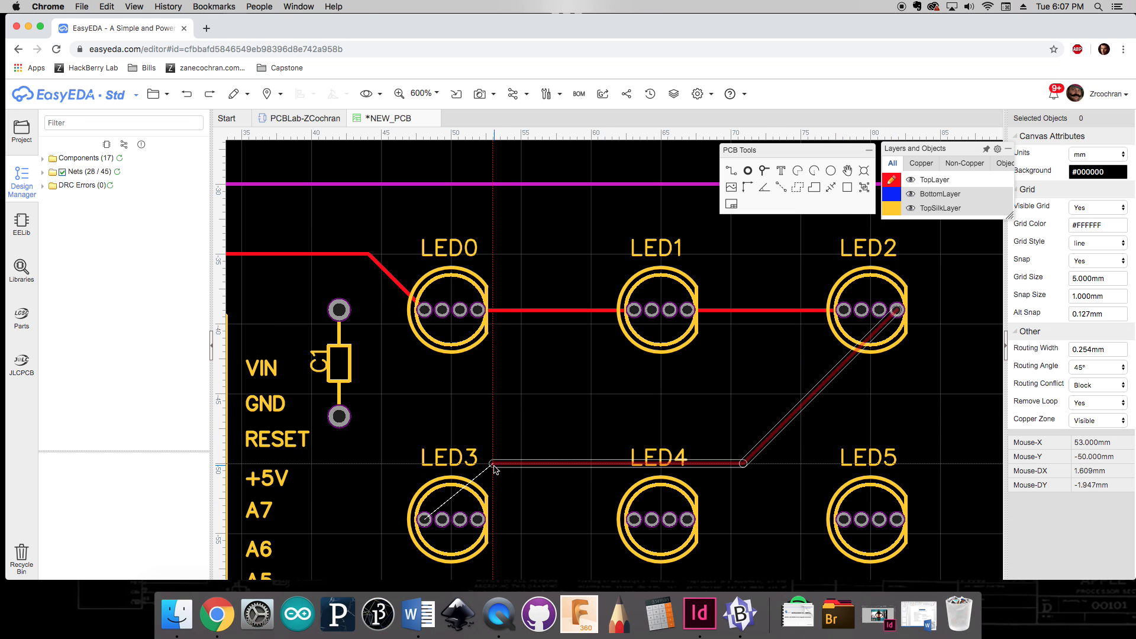
left_click(423, 520)
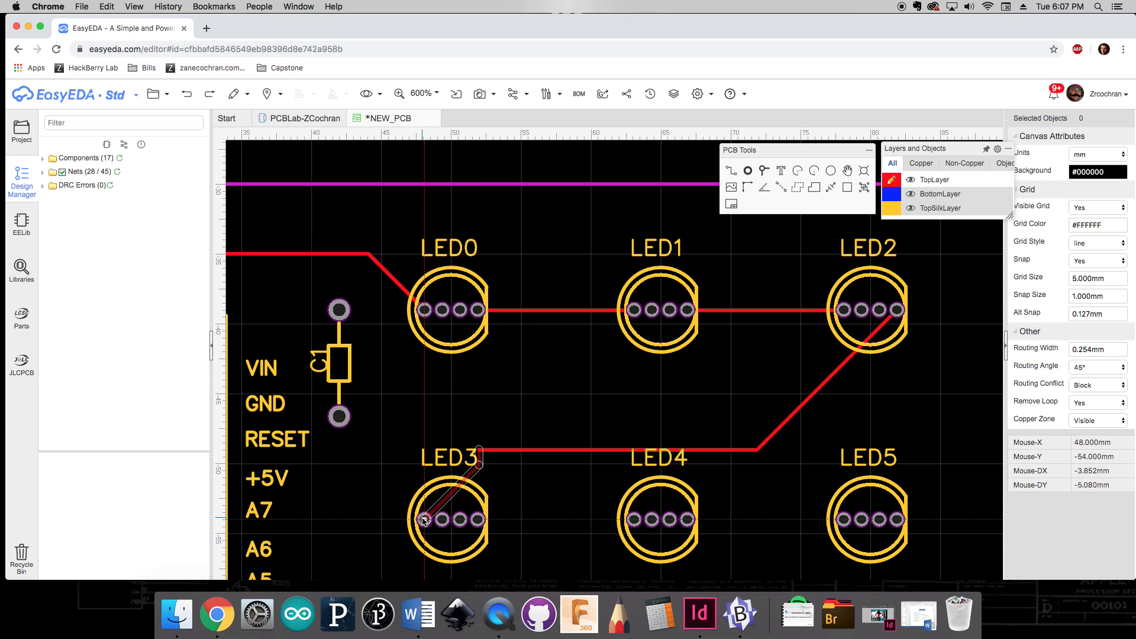
left_click(426, 519)
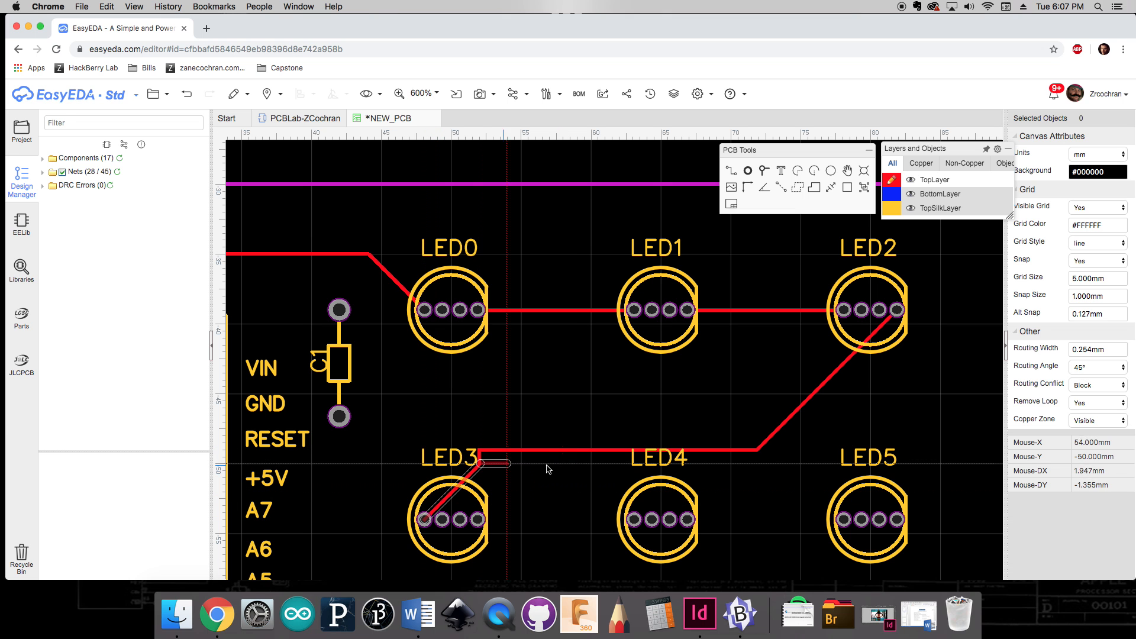
right_click(471, 448)
left_click(481, 458)
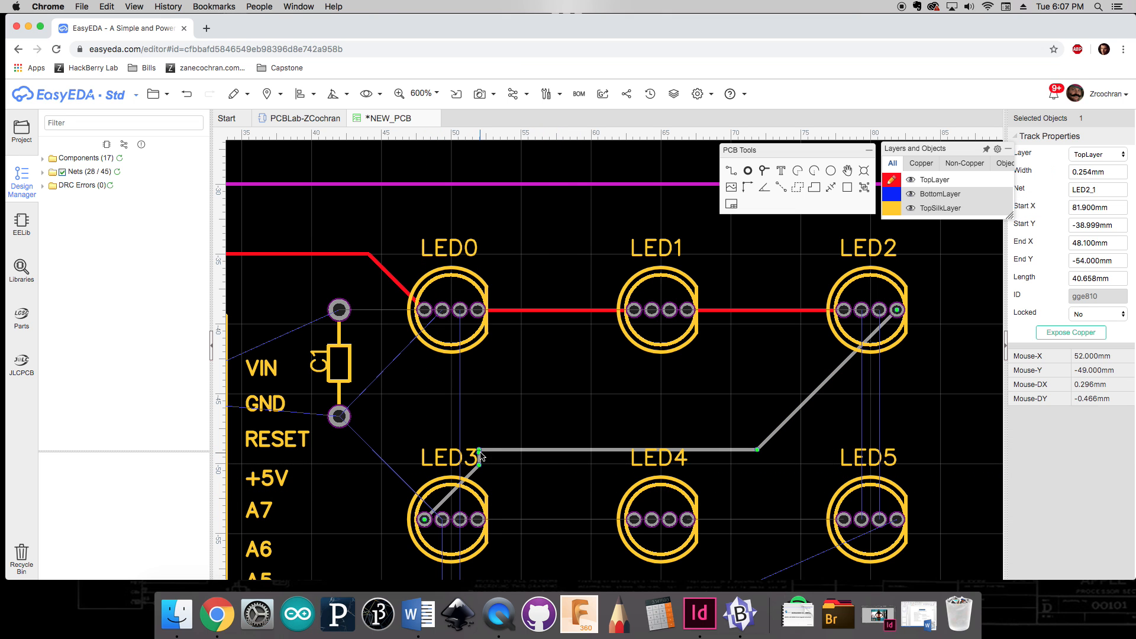
key("ctrl+z")
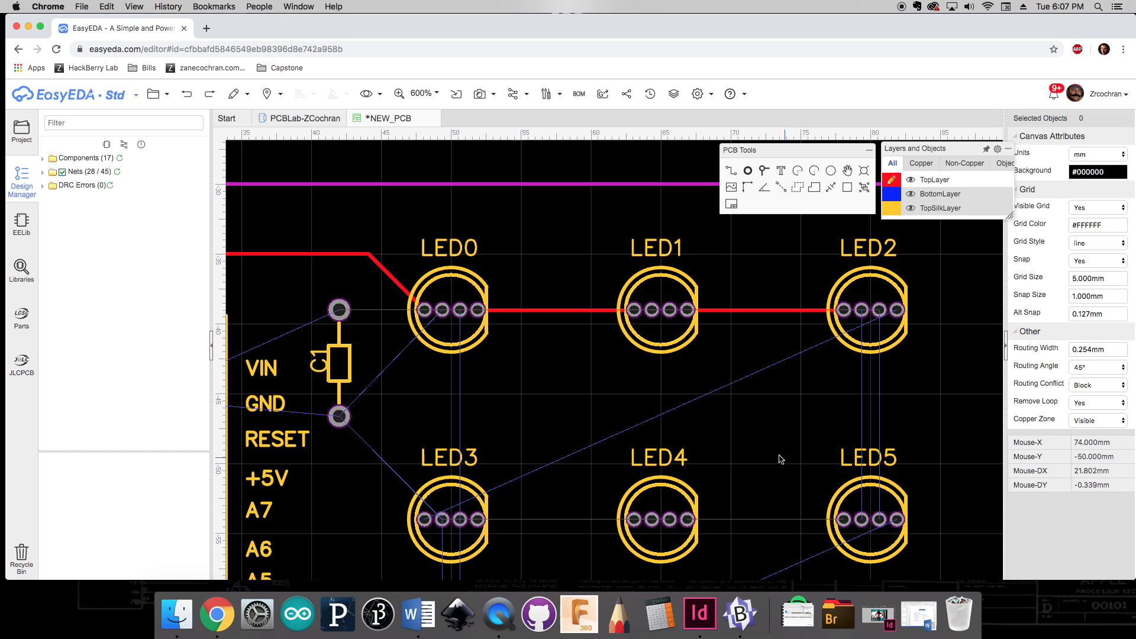
left_click(1079, 367)
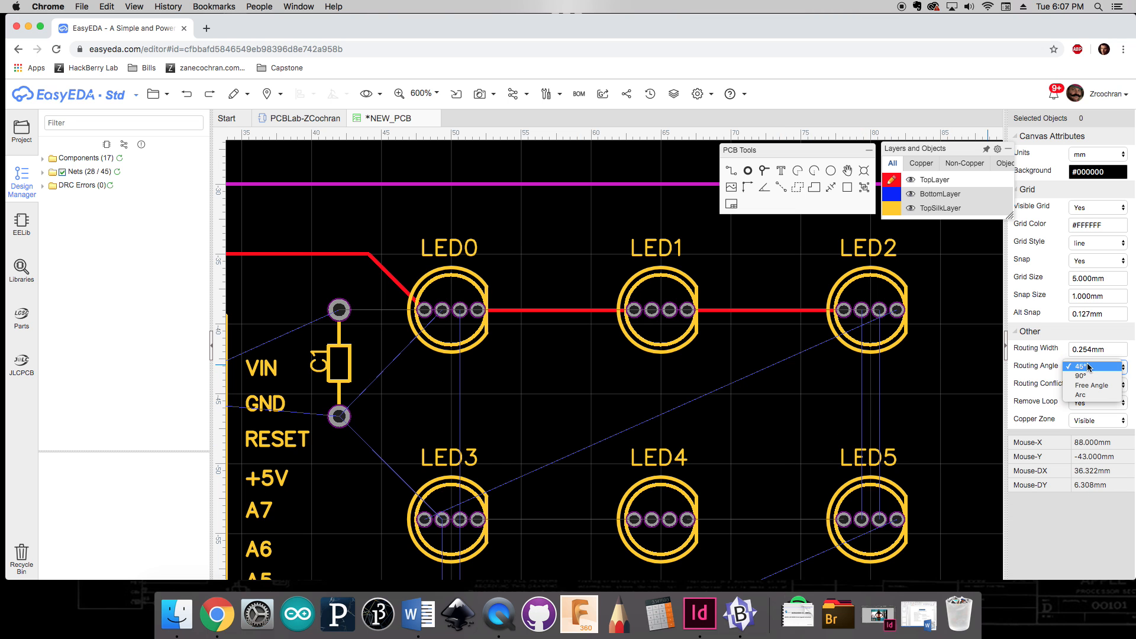
left_click(1083, 367)
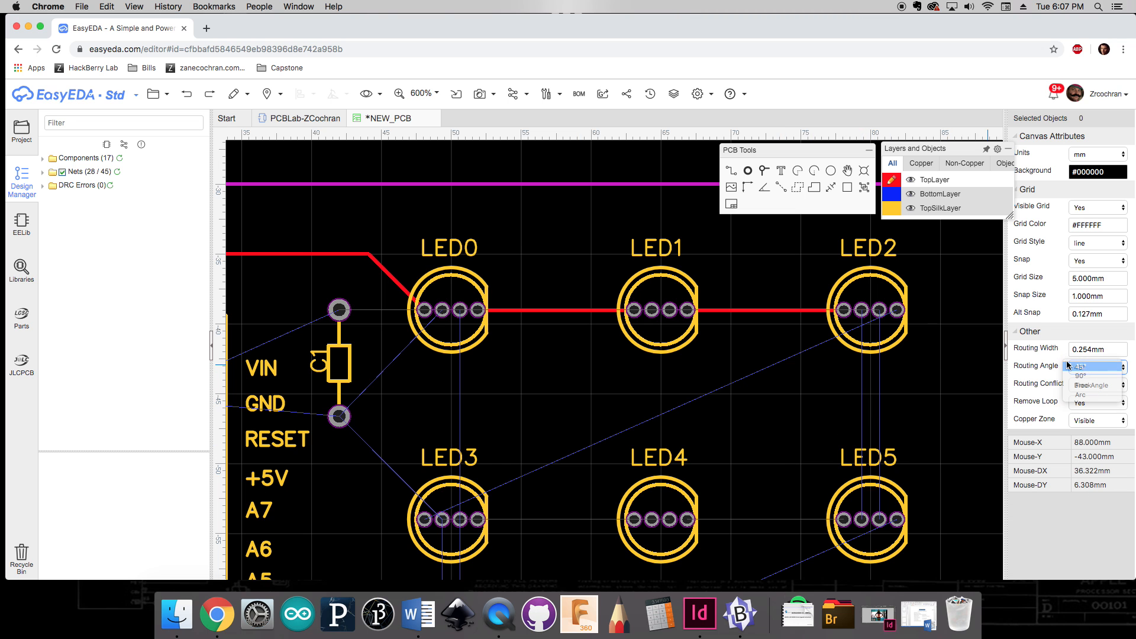
left_click(897, 310)
left_click(927, 355)
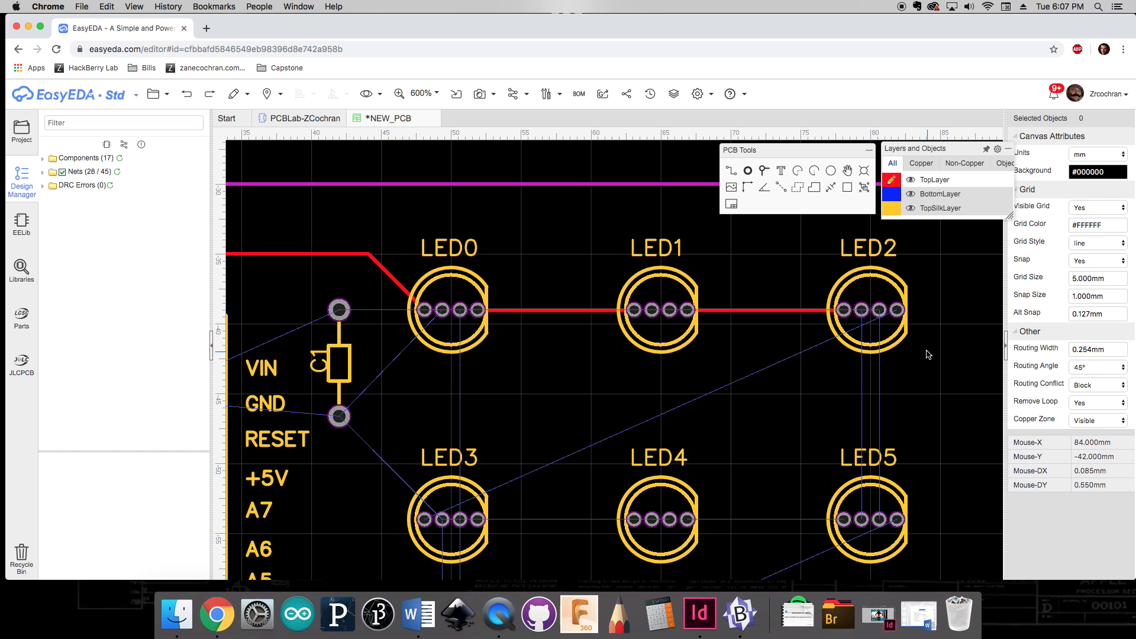
Step: Route a track from LED2's last pad down and left to LED3's first pad, reshaping its middle segment into a slope
key("w")
left_click(897, 310)
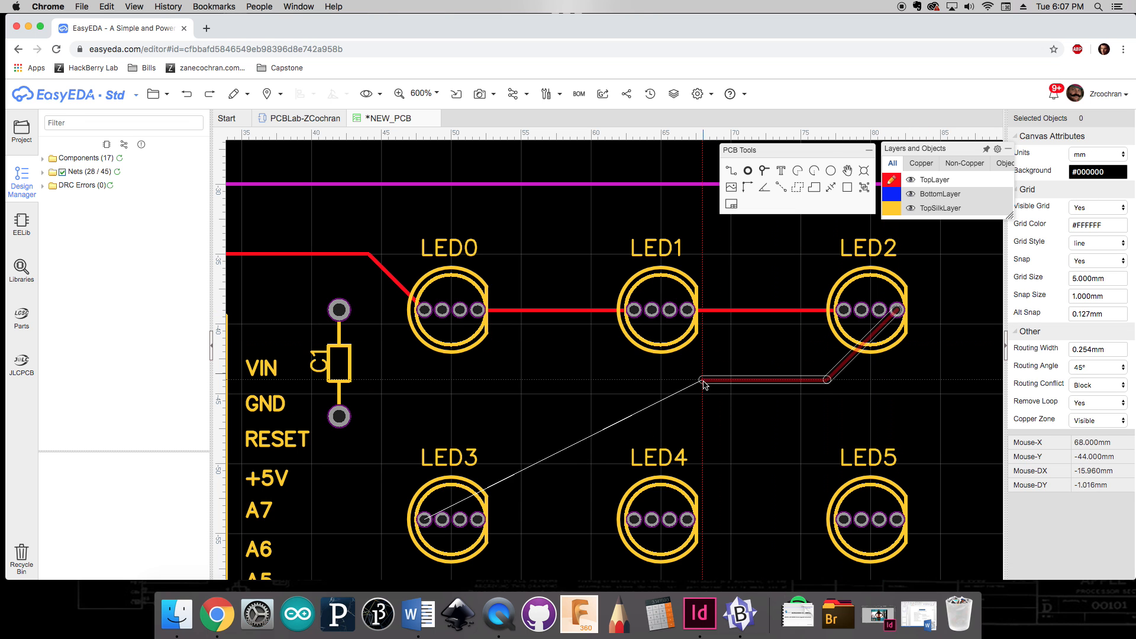
left_click(493, 407)
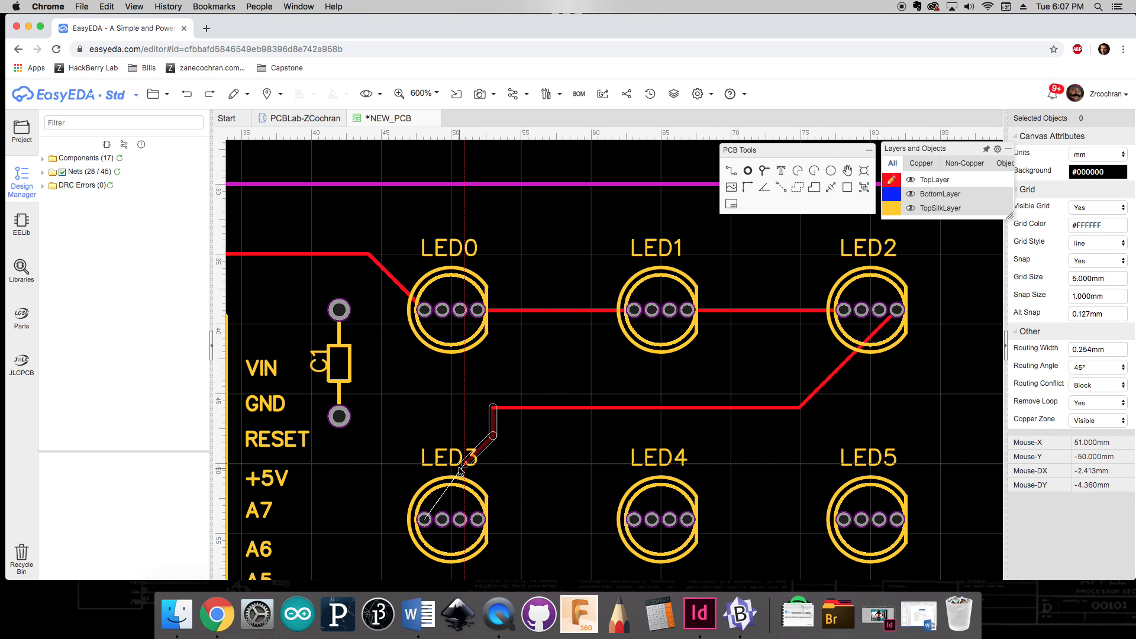
left_click(424, 522)
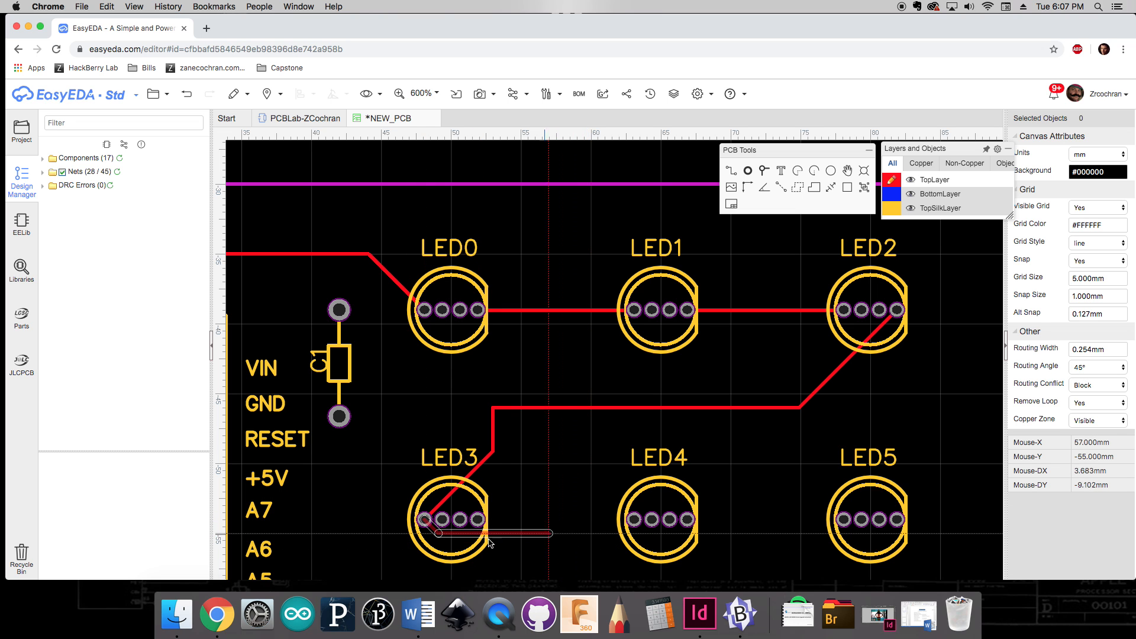
key("Escape")
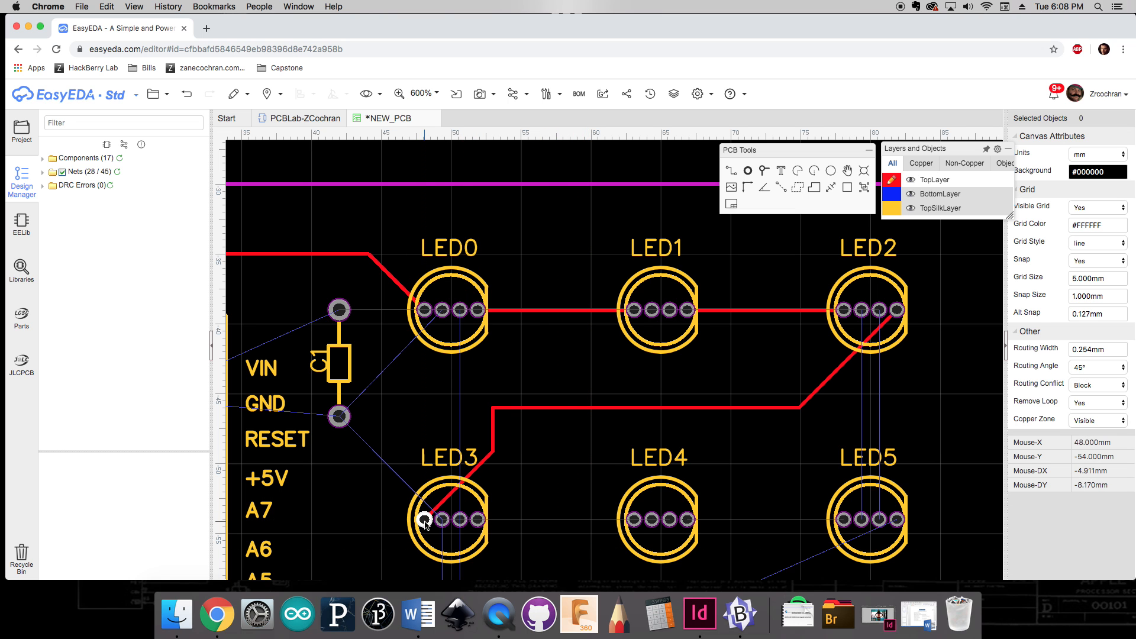
double_click(493, 407)
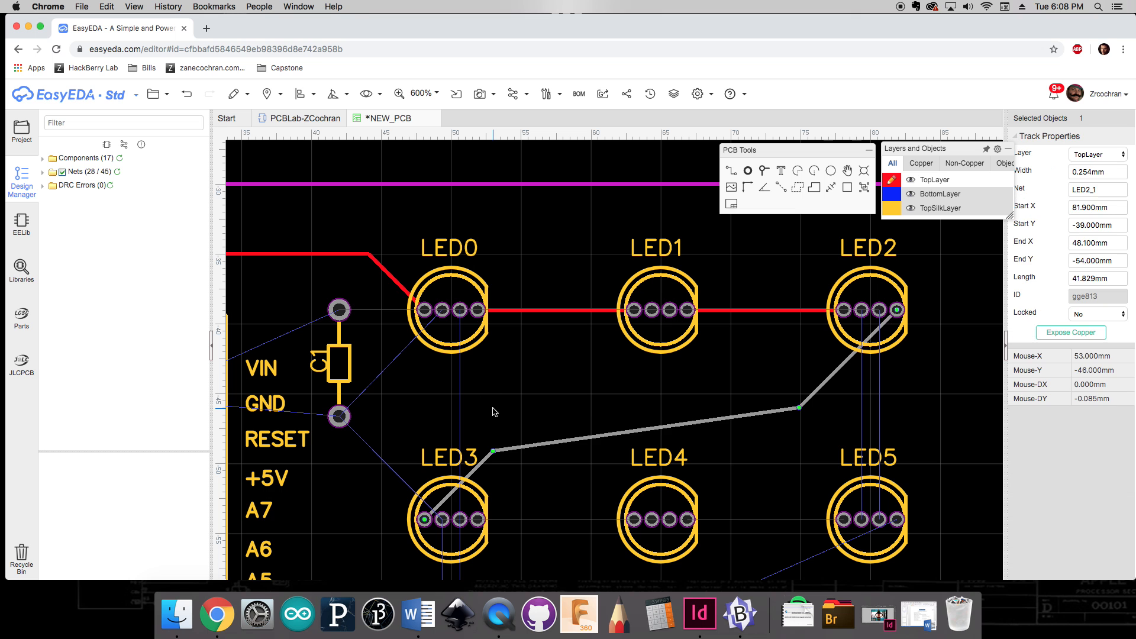
left_click(585, 467)
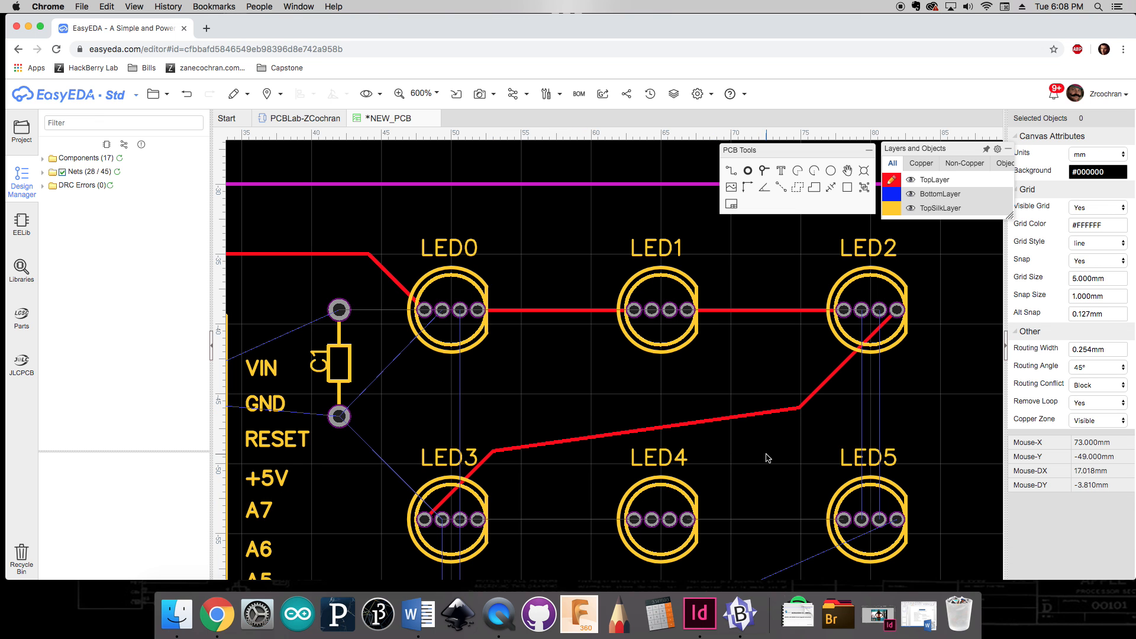
Step: Route a track from LED3's last pad straight across to LED4's first pad
right_click_drag(765, 455, 684, 362)
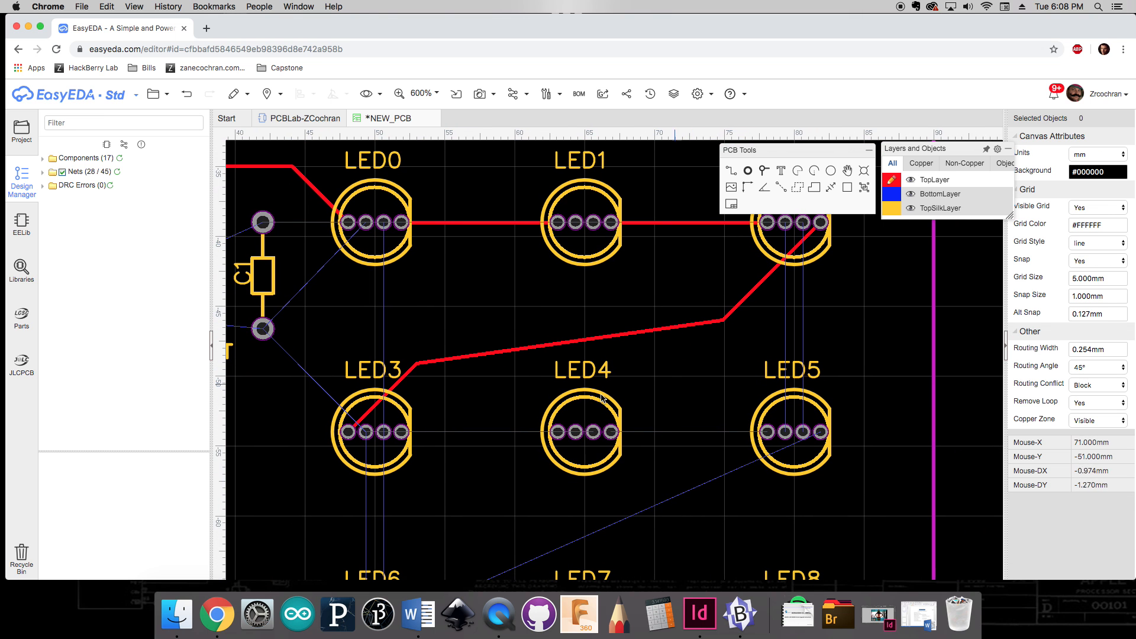
left_click(408, 433)
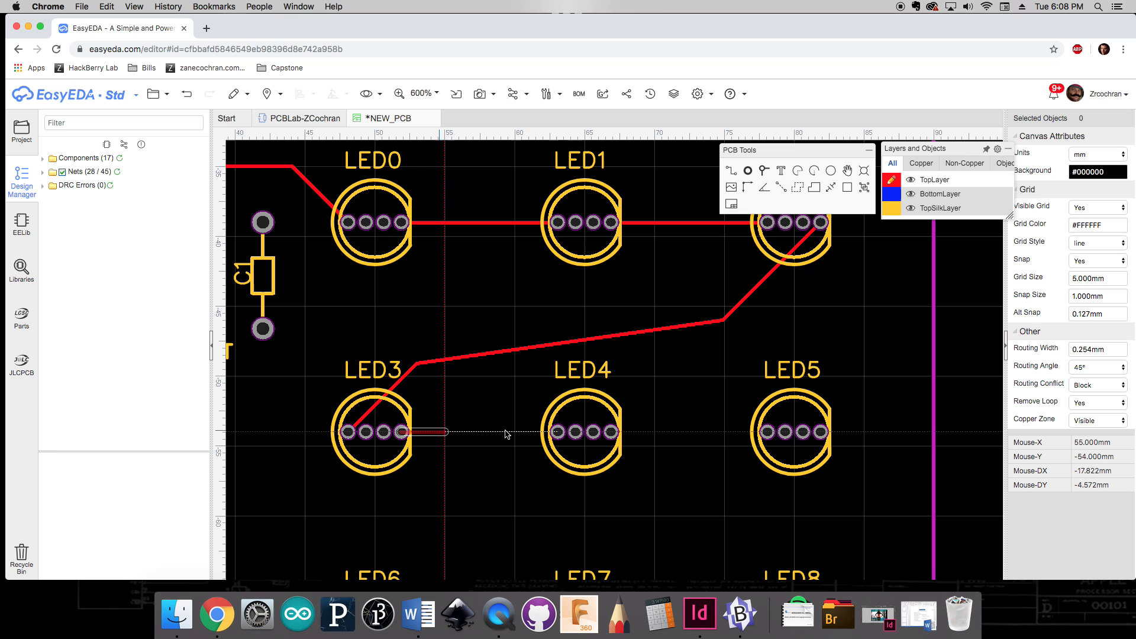
left_click(558, 432)
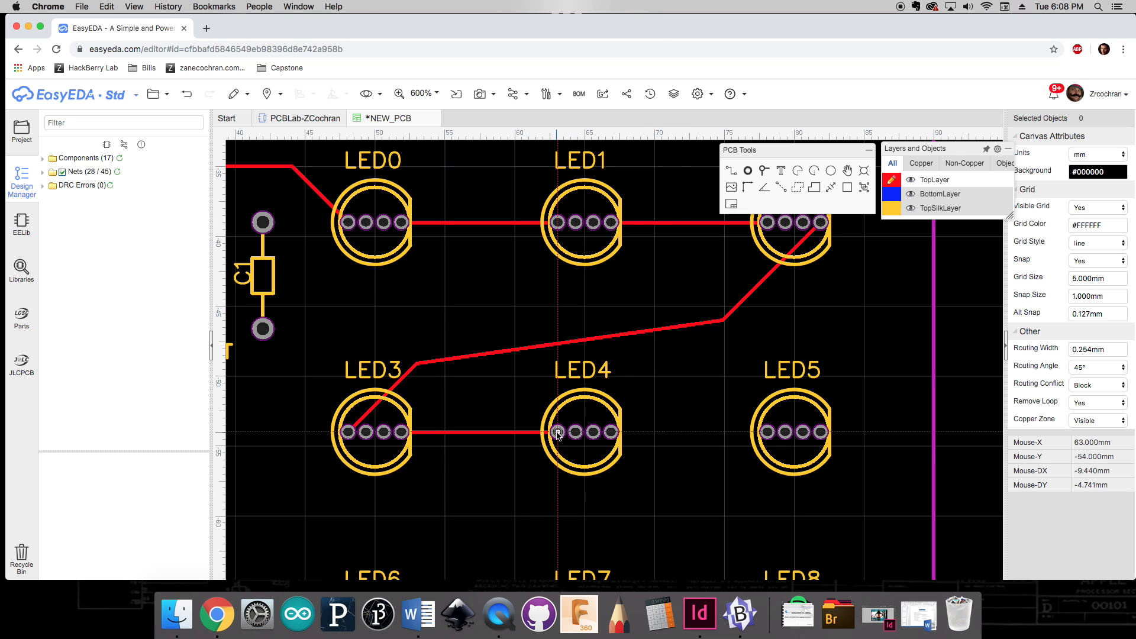
Step: Route a track from LED4's last pad straight across to LED5's first pad
right_click(588, 498)
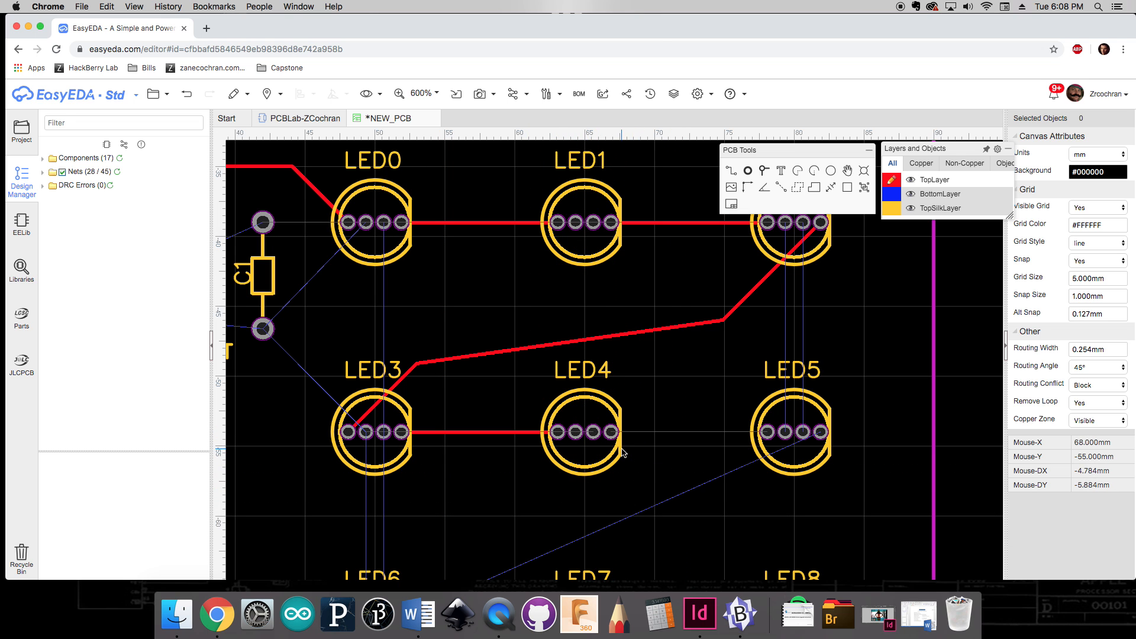
left_click(611, 433)
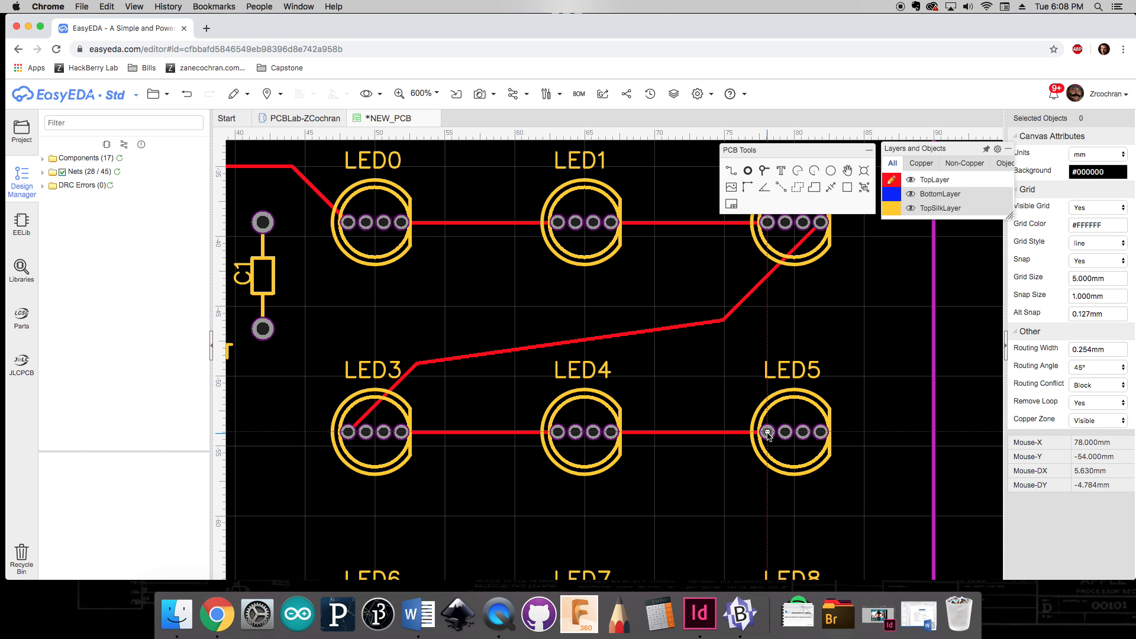
right_click(792, 519)
Step: Route a track from LED5's last pad down, left across the board and down into LED6's first pad
right_click_drag(717, 544, 780, 434)
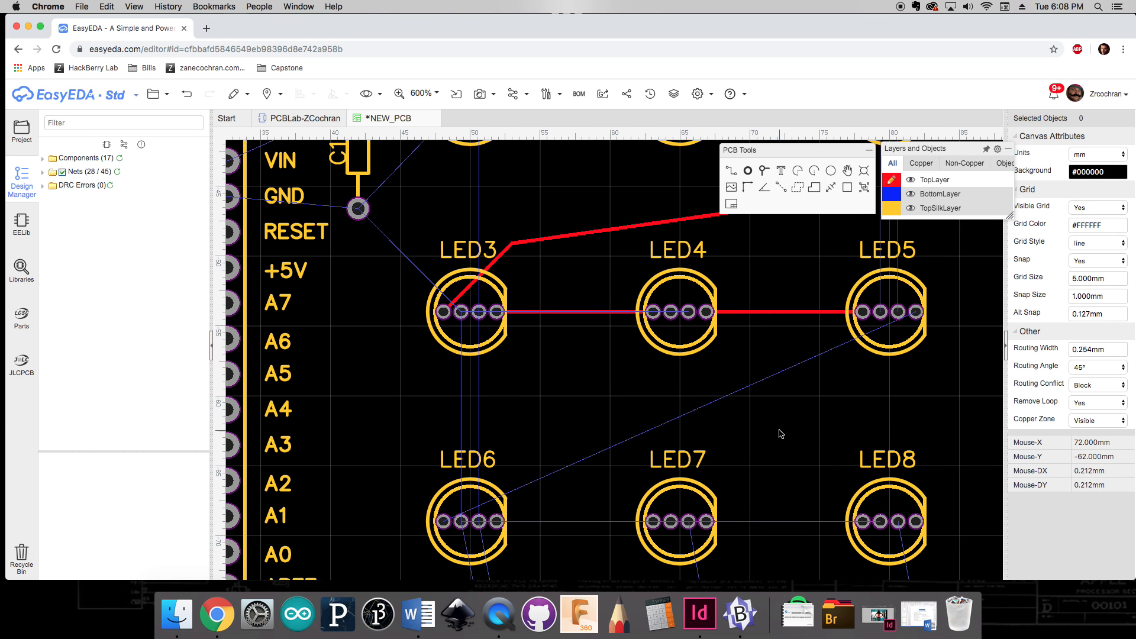
left_click(917, 313)
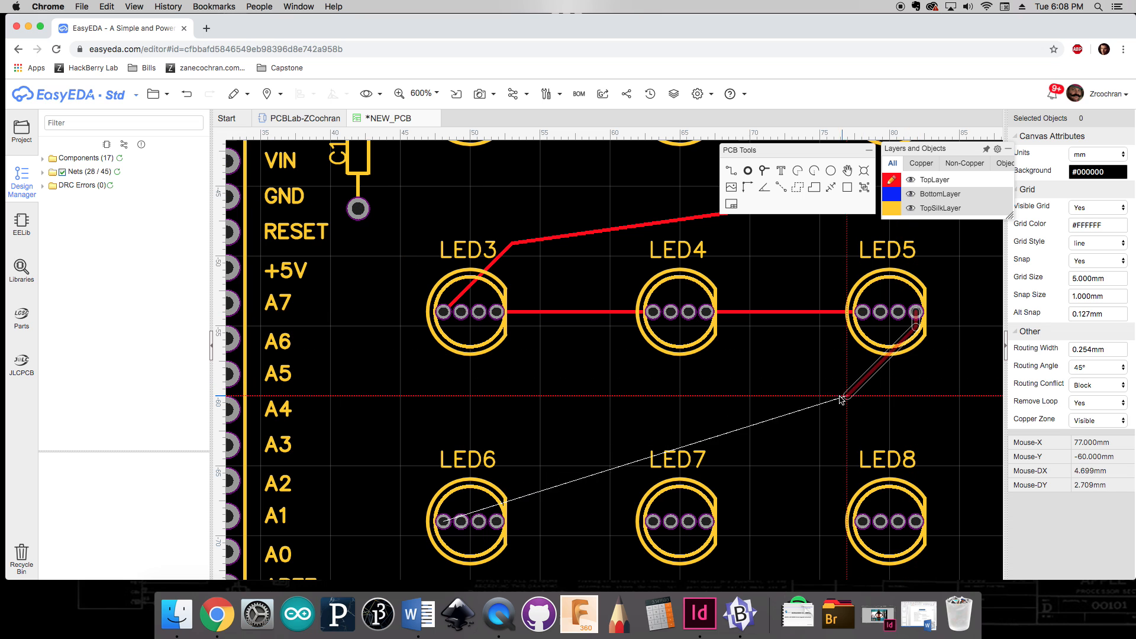
left_click(885, 399)
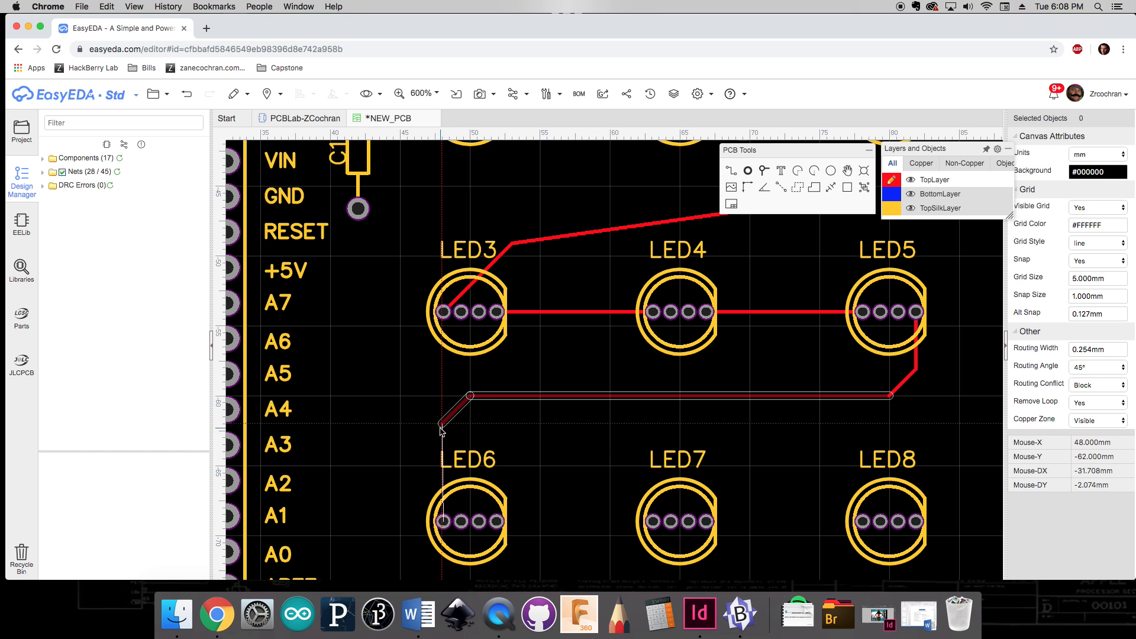
left_click(443, 424)
left_click(443, 522)
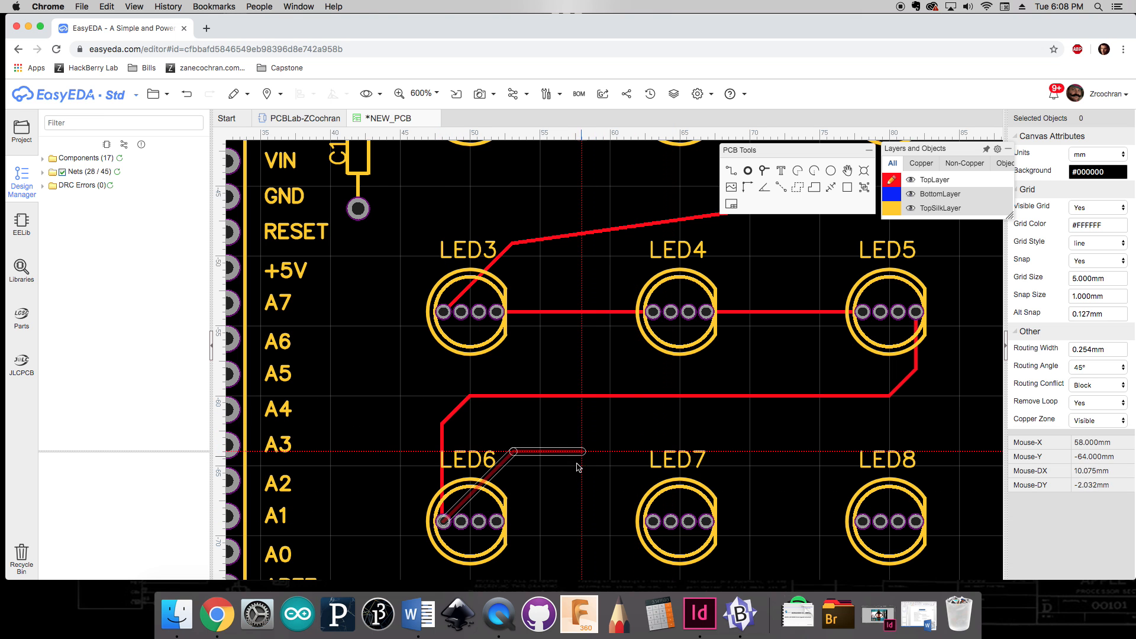
Step: Route a track from LED6's last pad straight across to LED7's first pad
right_click_drag(602, 445, 514, 401)
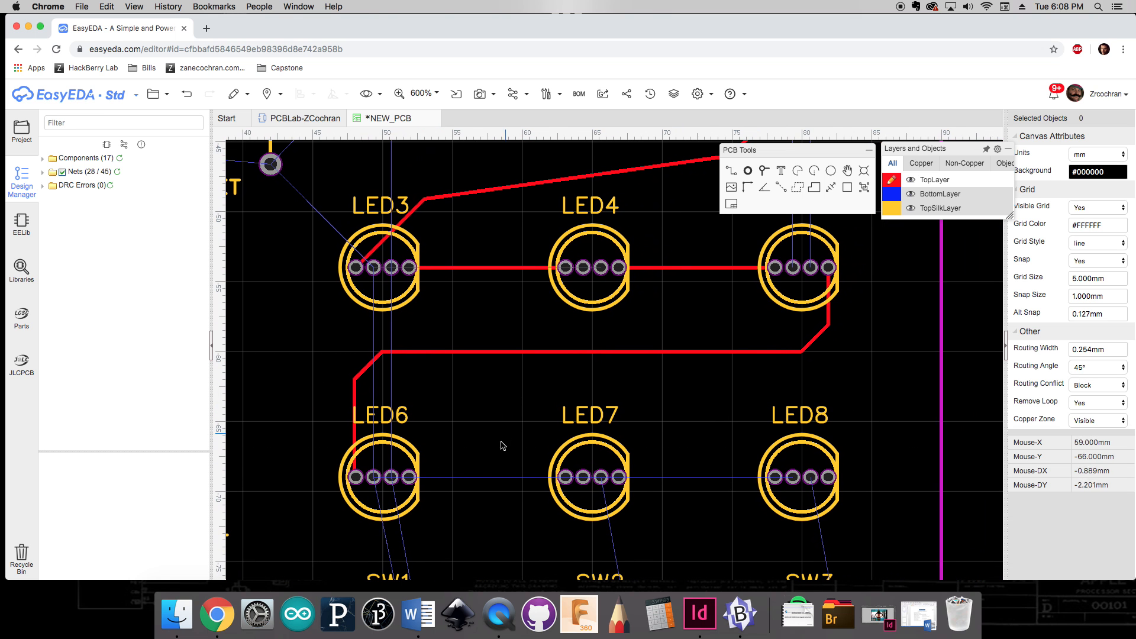
left_click(410, 478)
left_click(563, 478)
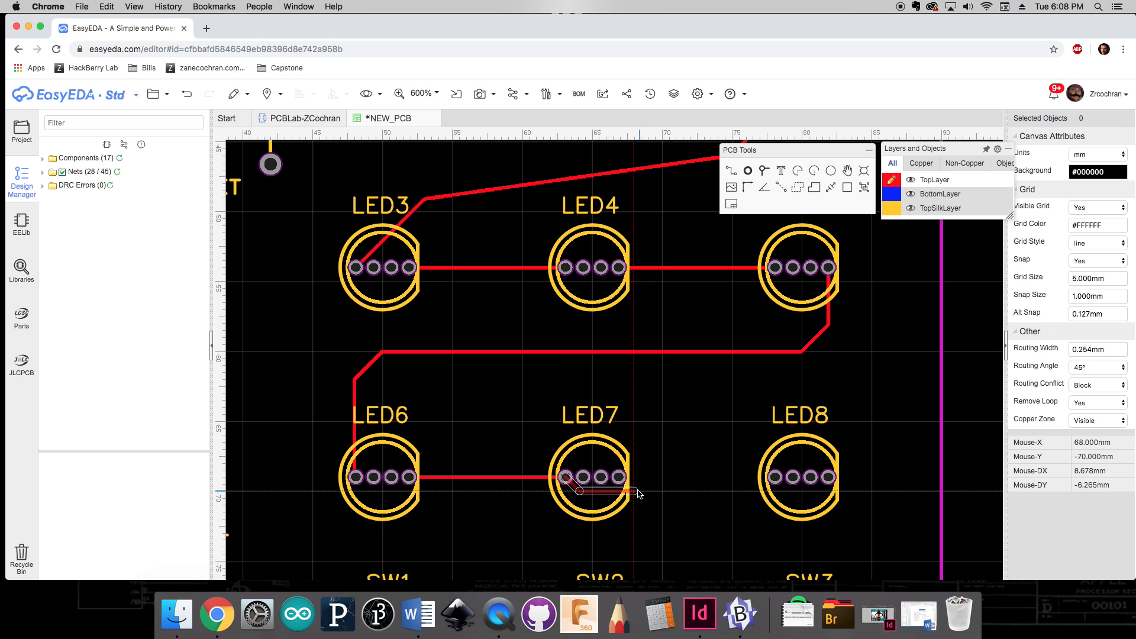
Step: Route a track from LED7's last pad straight across to LED8's first pad
left_click(624, 480)
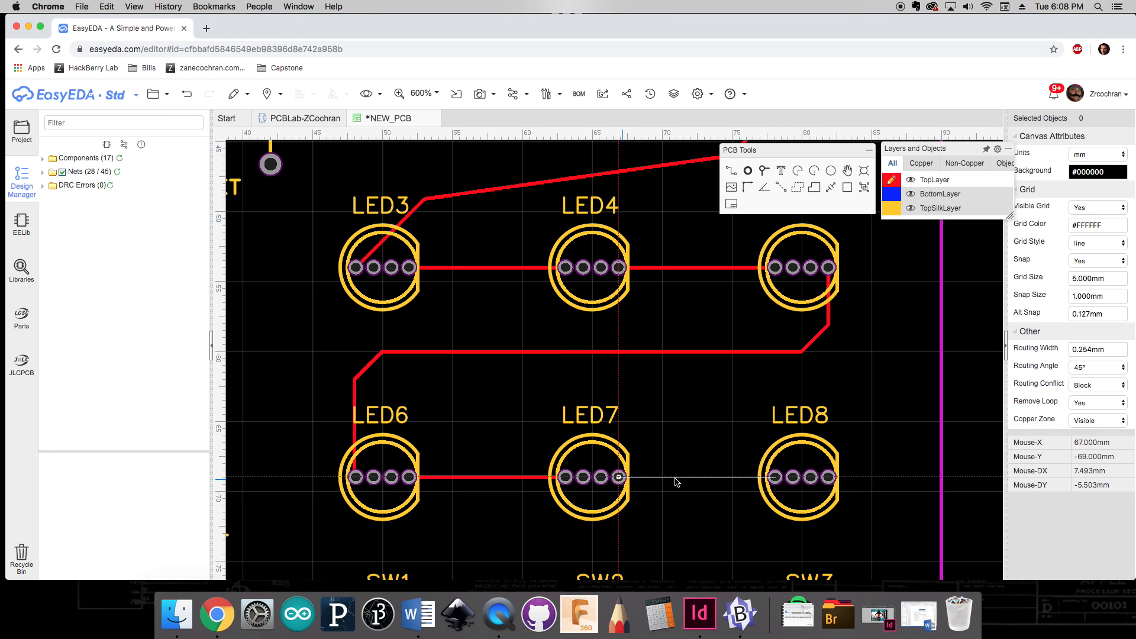
left_click(775, 477)
right_click_drag(852, 514, 792, 334)
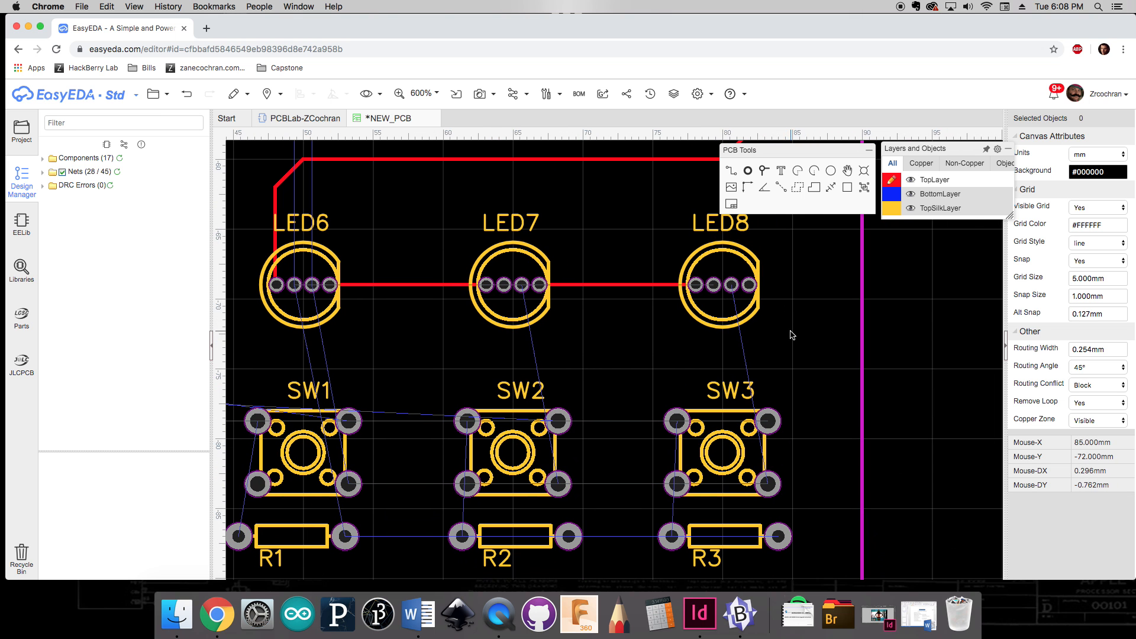
Step: Route a track from SW3's top-left pad down its left side to R3's left pad
scroll(740, 303, "up", 4)
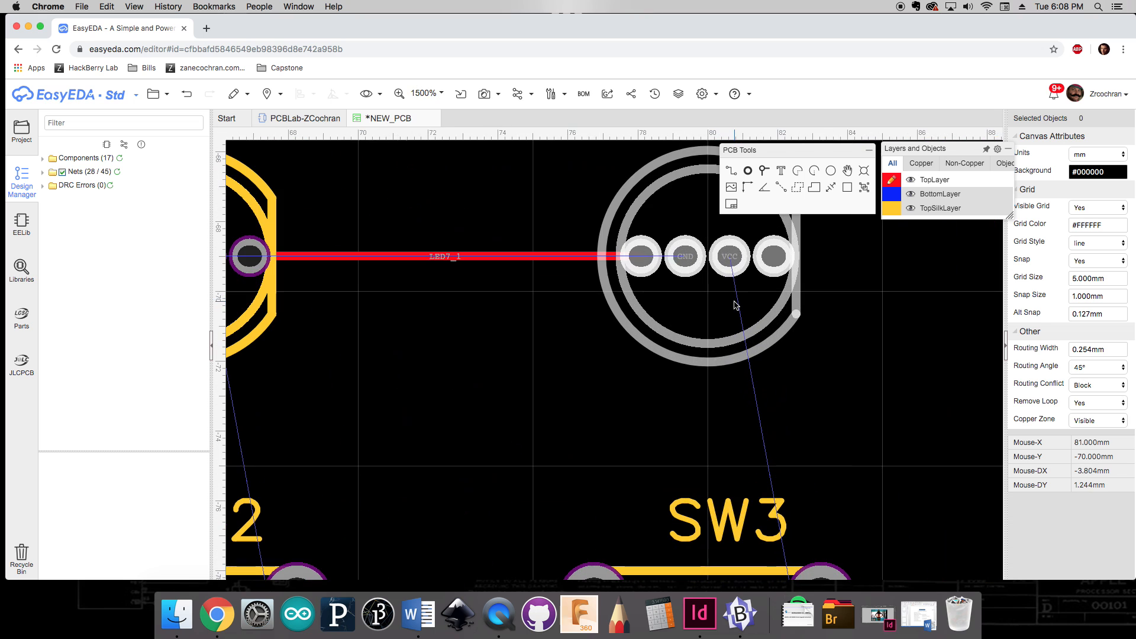
scroll(734, 305, "down", 4)
scroll(657, 314, "up", 5)
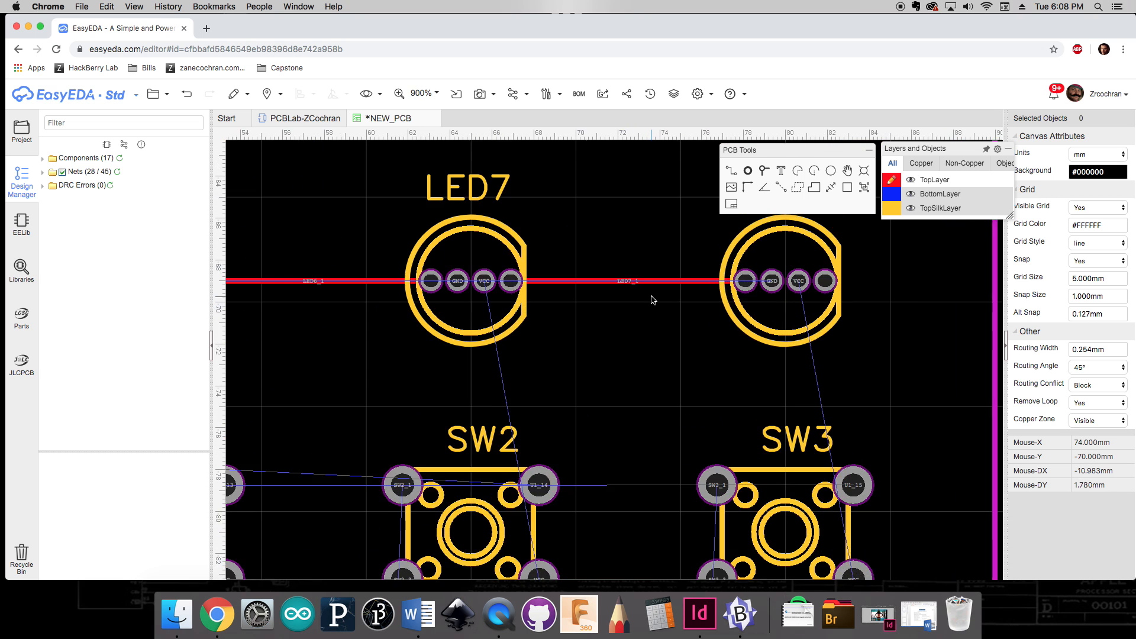
scroll(653, 300, "down", 5)
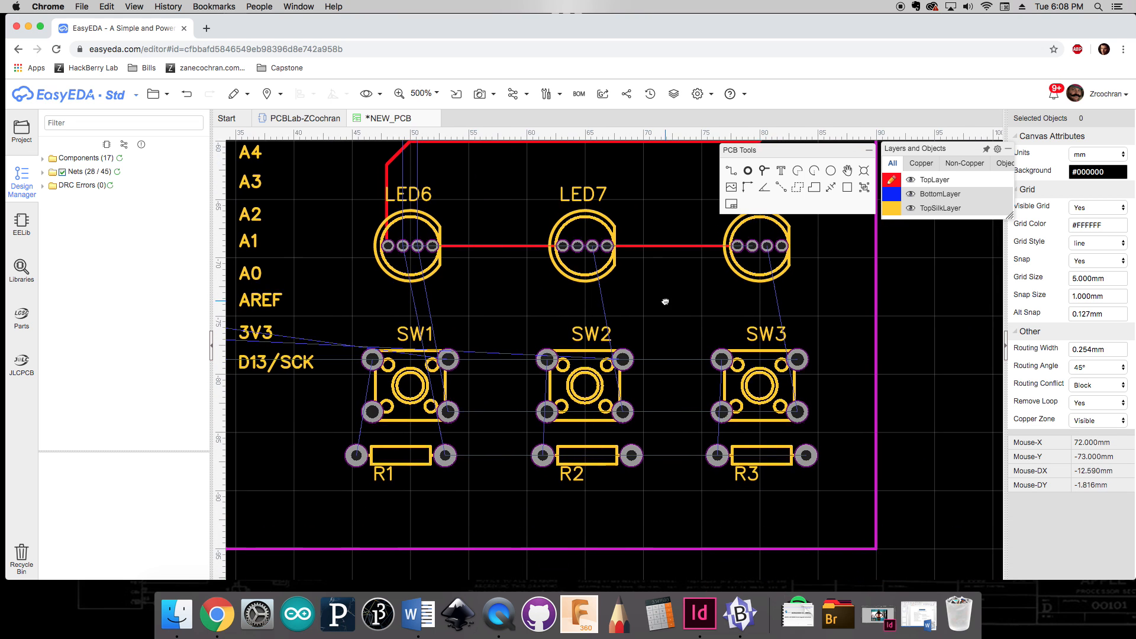
scroll(686, 263, "up", 7)
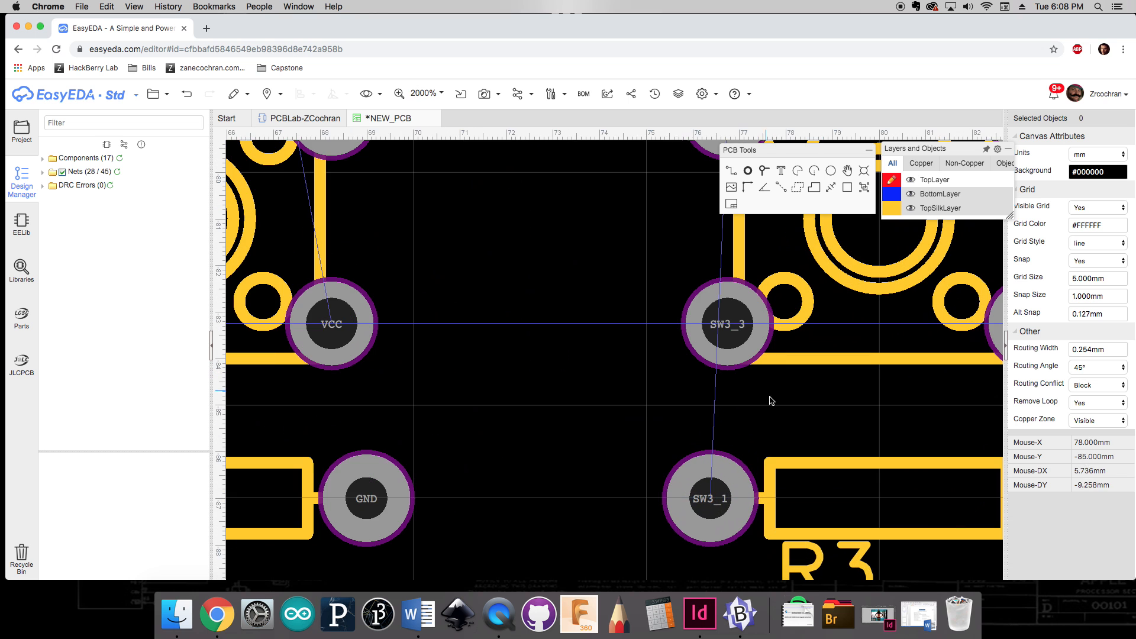
scroll(783, 403, "down", 4)
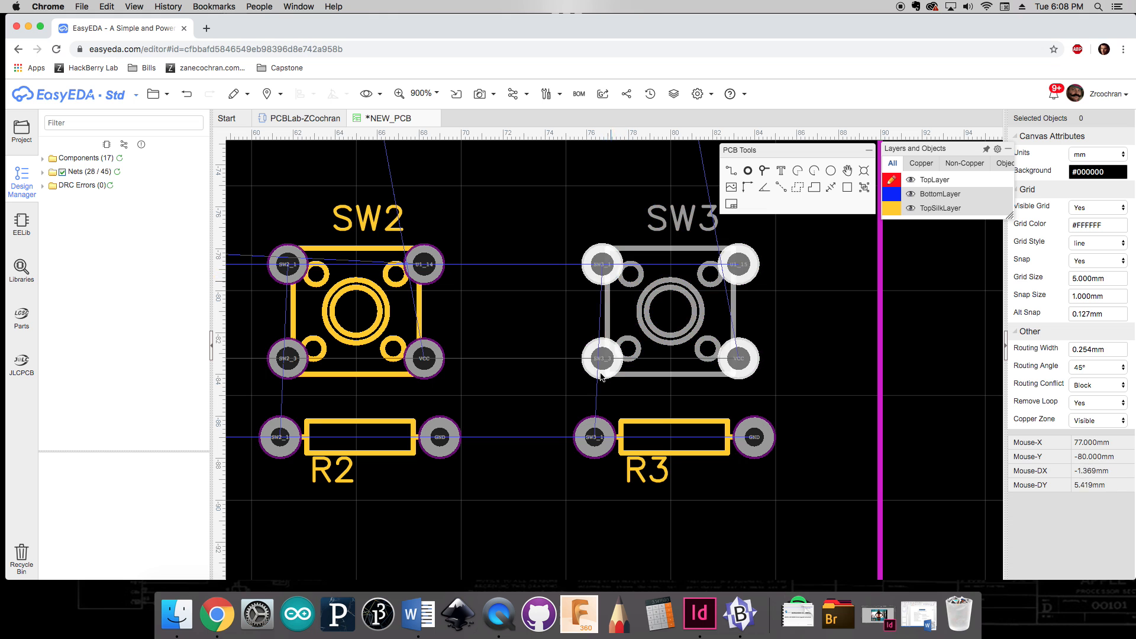
key("w")
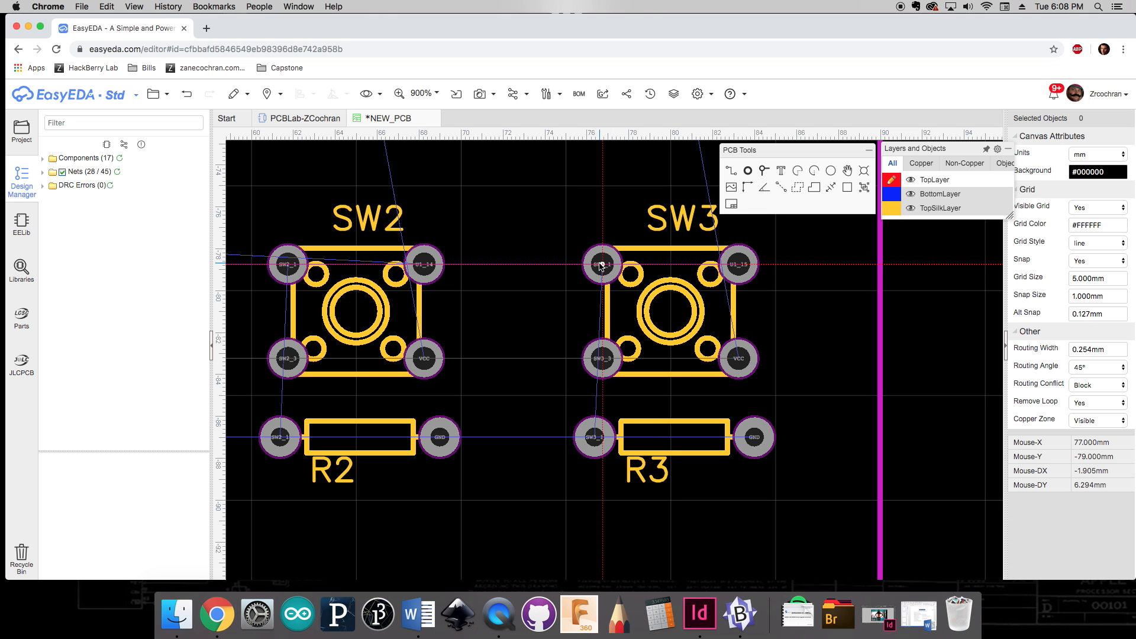
left_click(602, 265)
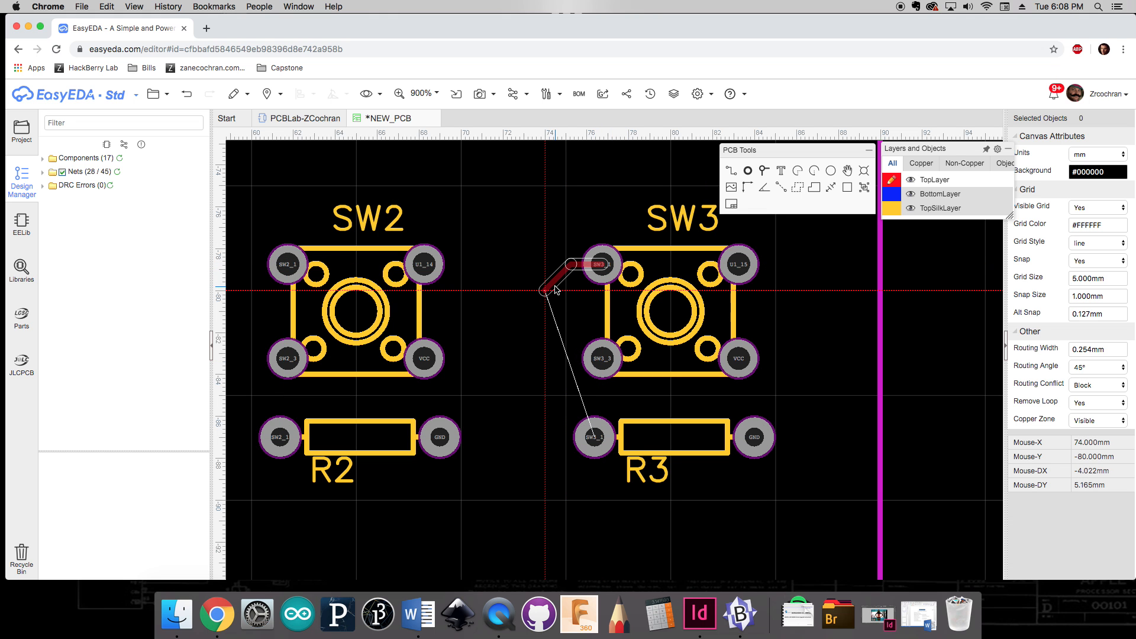
left_click(544, 290)
left_click(594, 437)
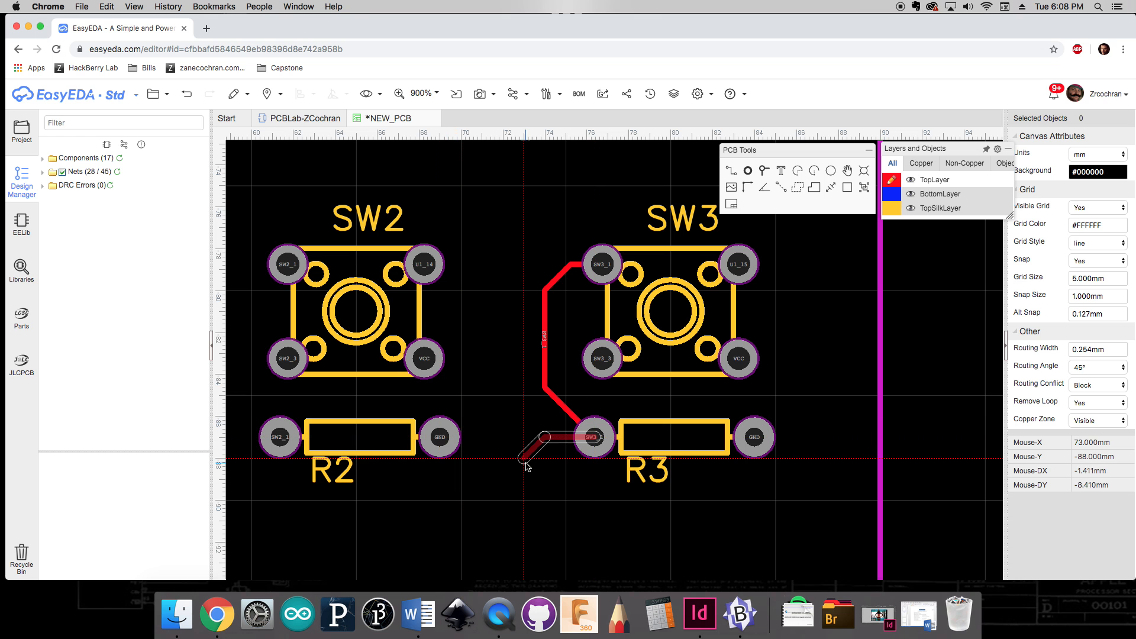
key("Escape")
Step: Route a track from SW2's top-left pad down its left side to R2's left pad
right_click_drag(496, 391, 745, 430)
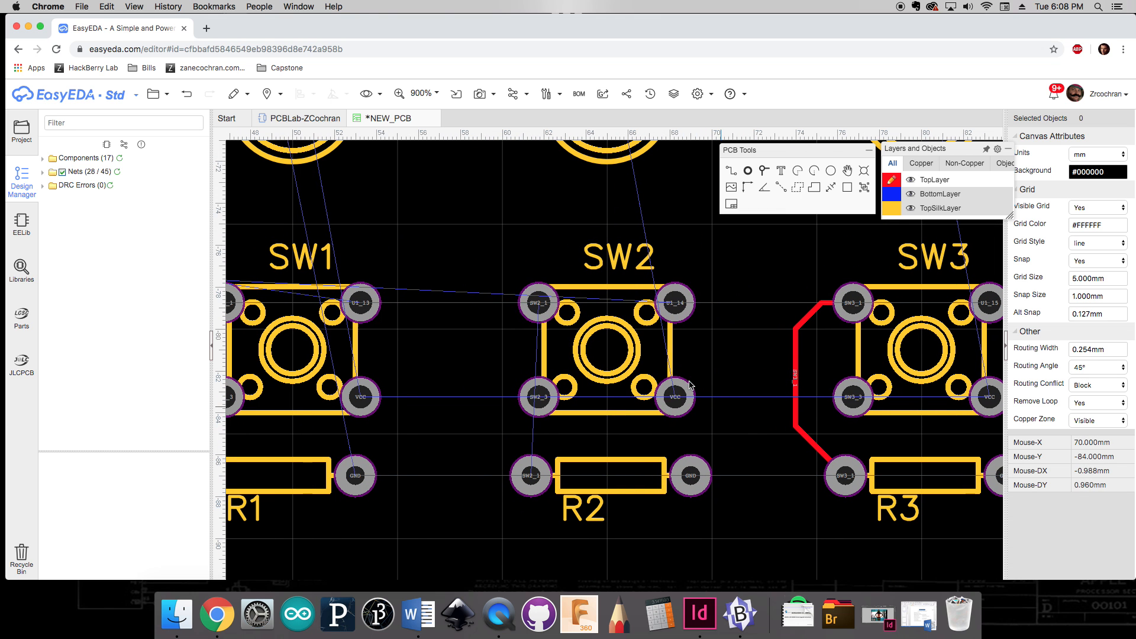
left_click(535, 303)
left_click(481, 328)
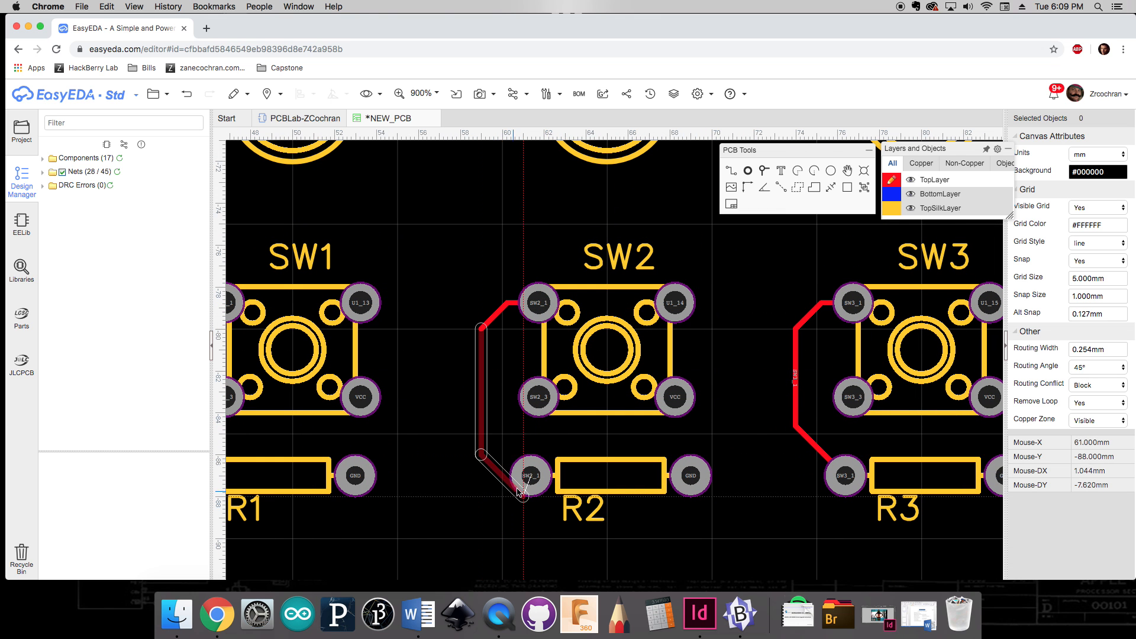
left_click(531, 475)
key("Escape")
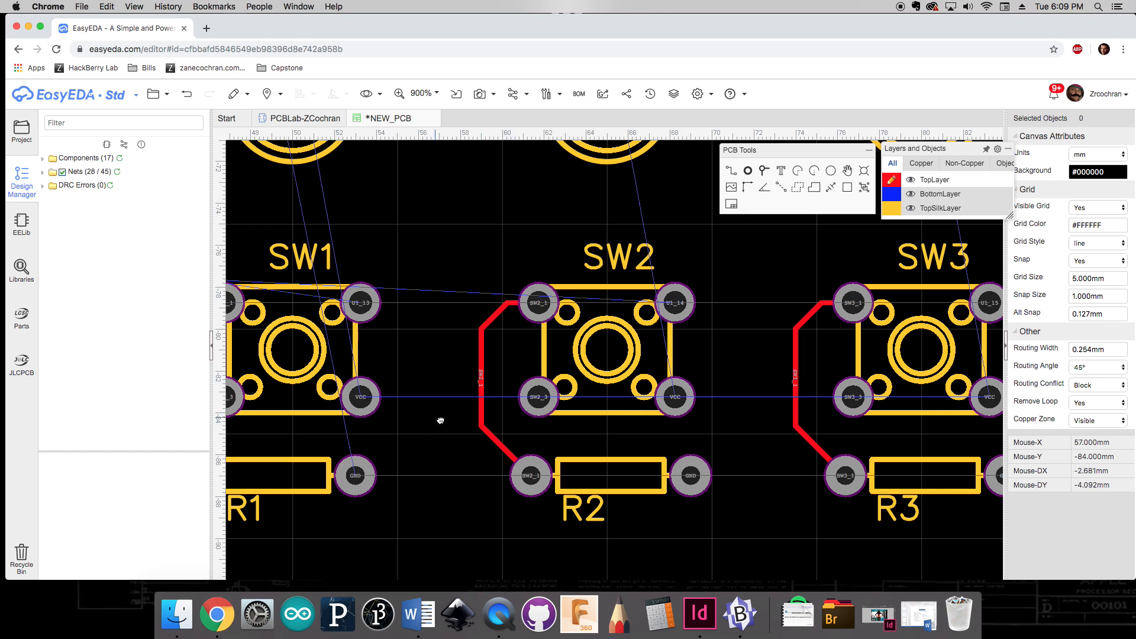
Step: Route a track from SW1's top-left pad down its left side to R1's left pad
right_click_drag(441, 421, 710, 424)
left_click(493, 307)
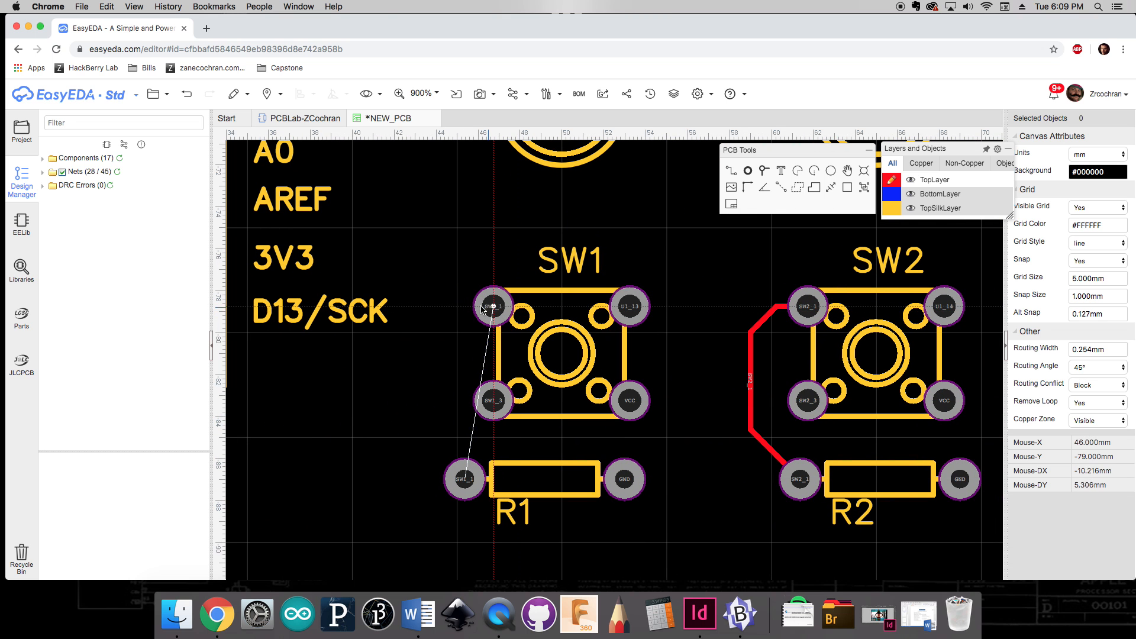
left_click(436, 333)
left_click(465, 479)
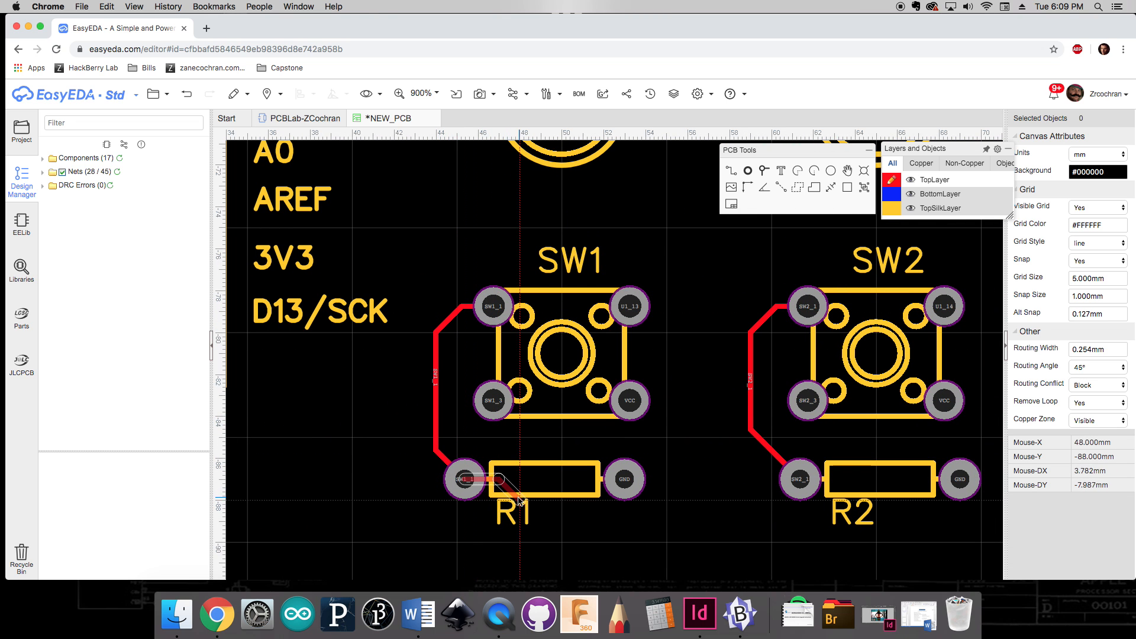
key("Escape")
Step: Route a track from SW1's top-right pad across under the Nano labels to the D10 pin
scroll(714, 524, "down", 3)
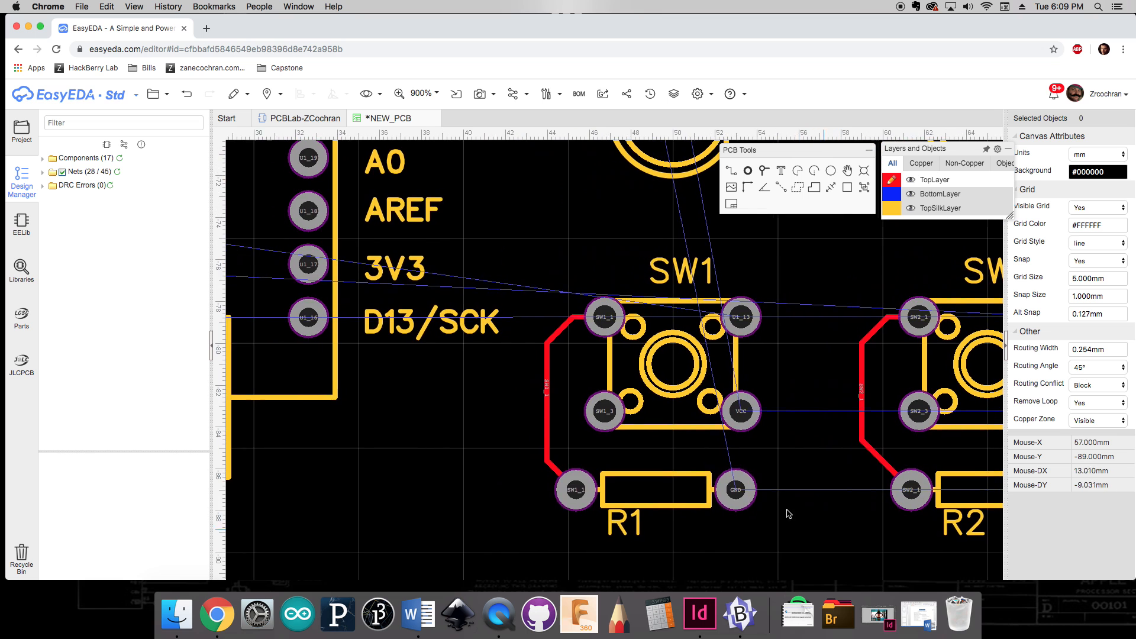
scroll(629, 370, "up", 5)
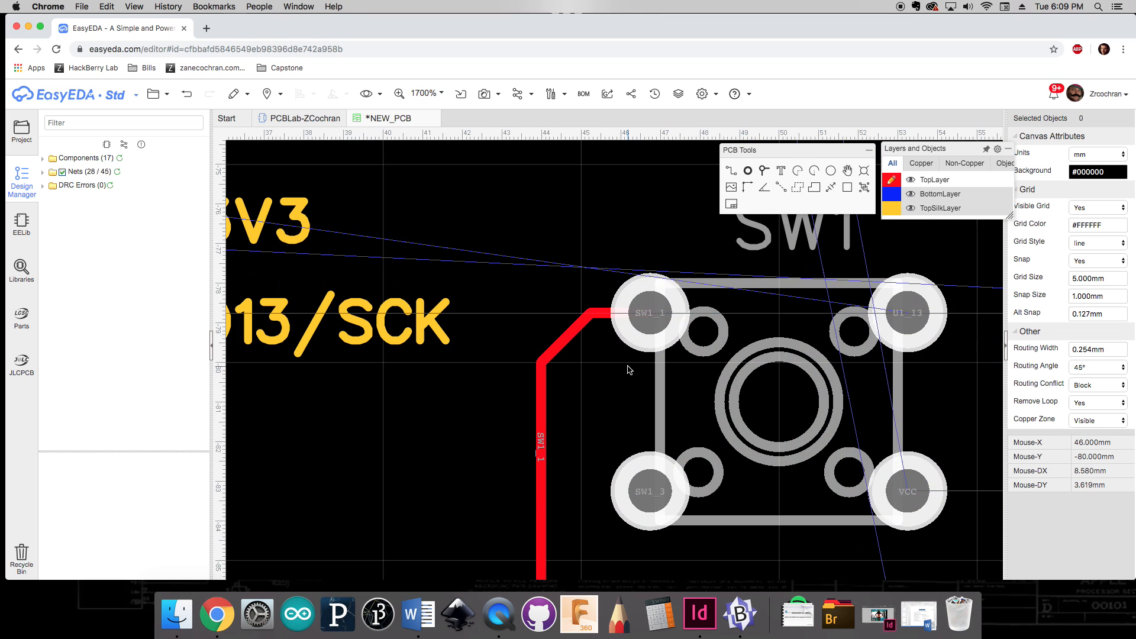
scroll(619, 371, "down", 6)
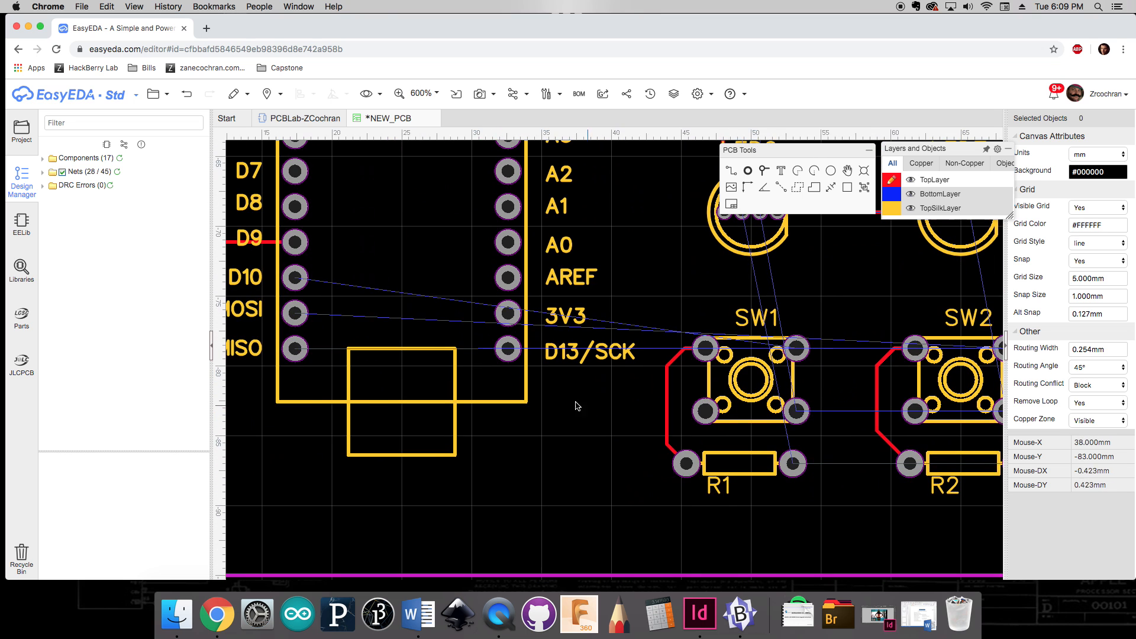
right_click_drag(566, 409, 591, 409)
key("w")
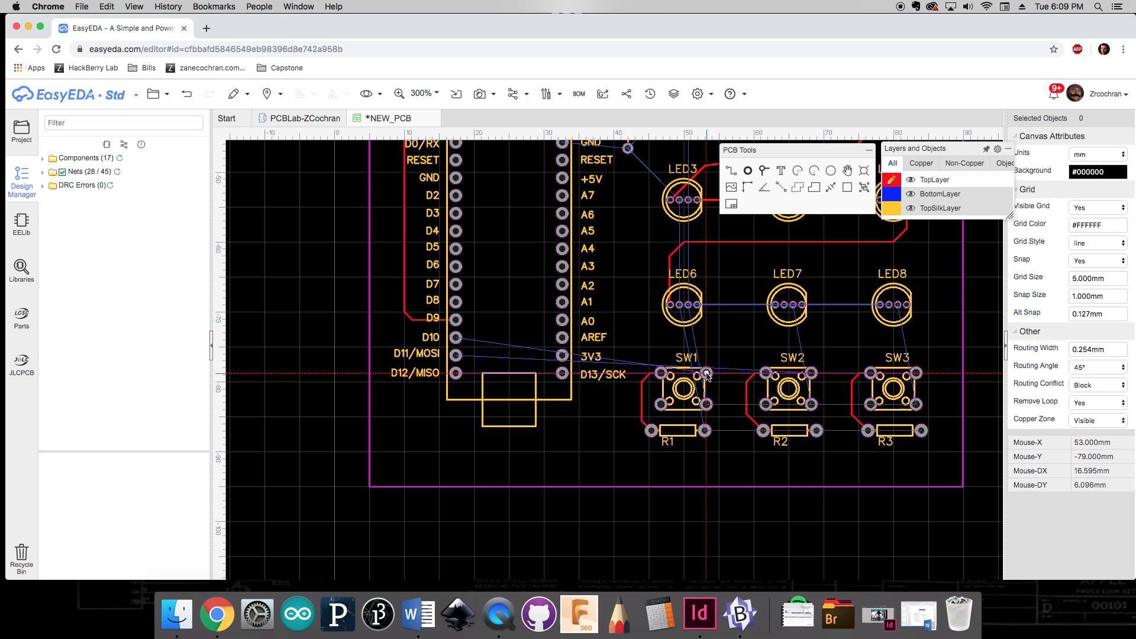
left_click(706, 372)
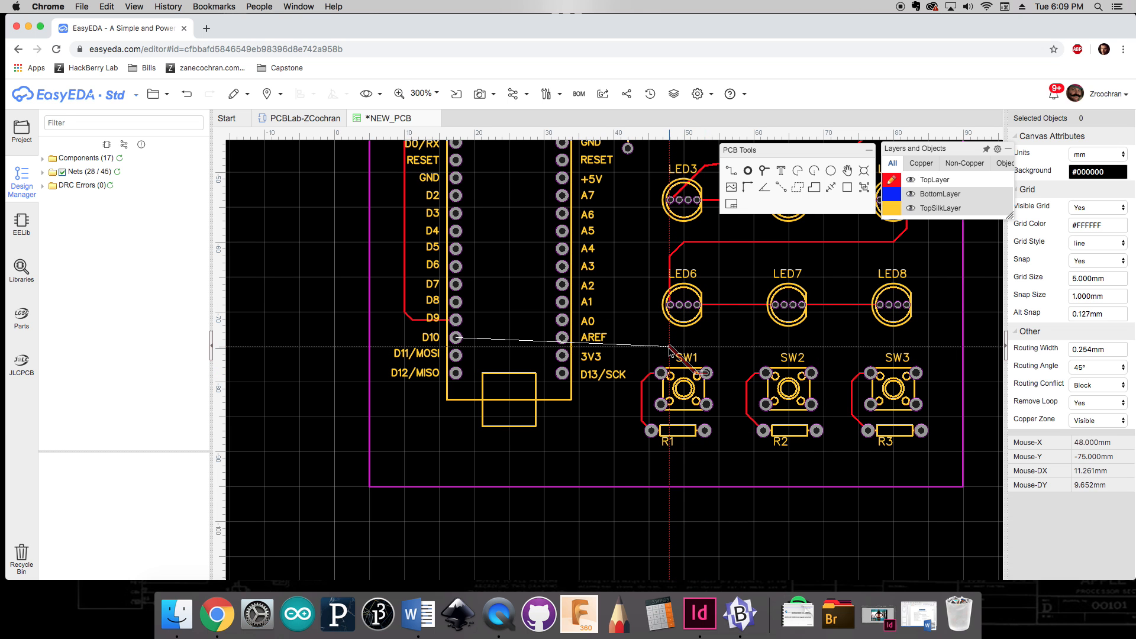
left_click(700, 354)
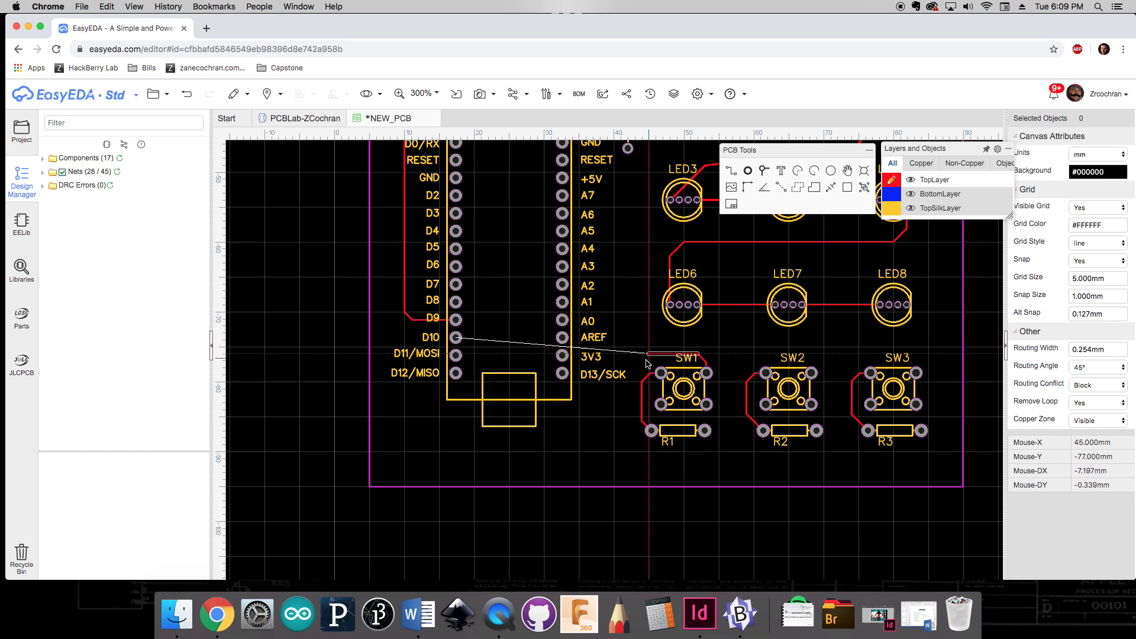
left_click(608, 396)
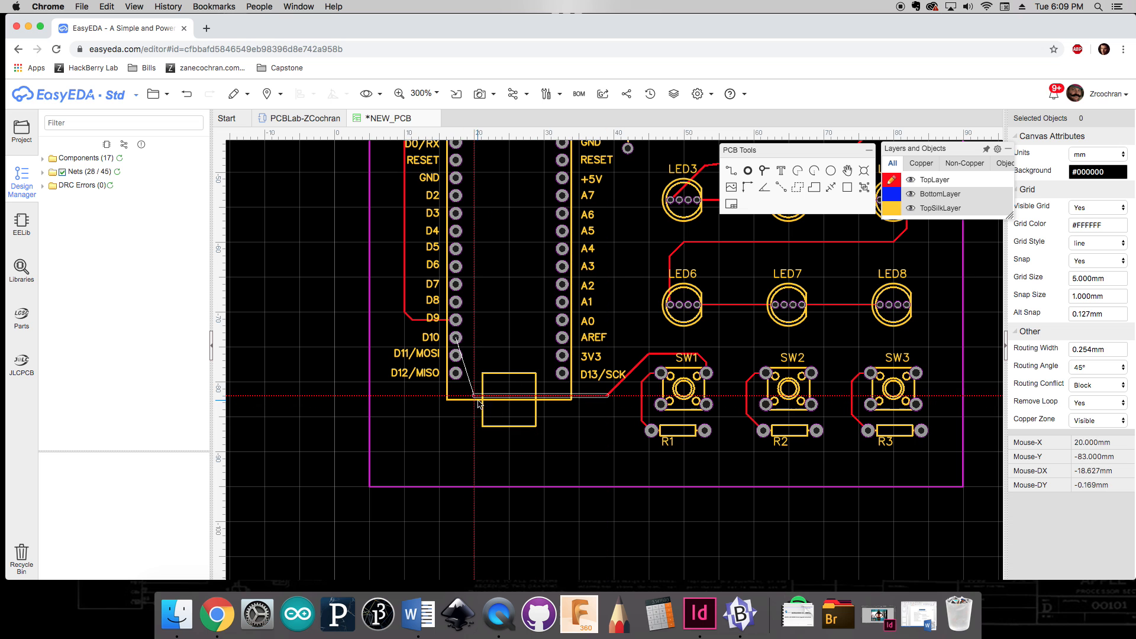
left_click(456, 338)
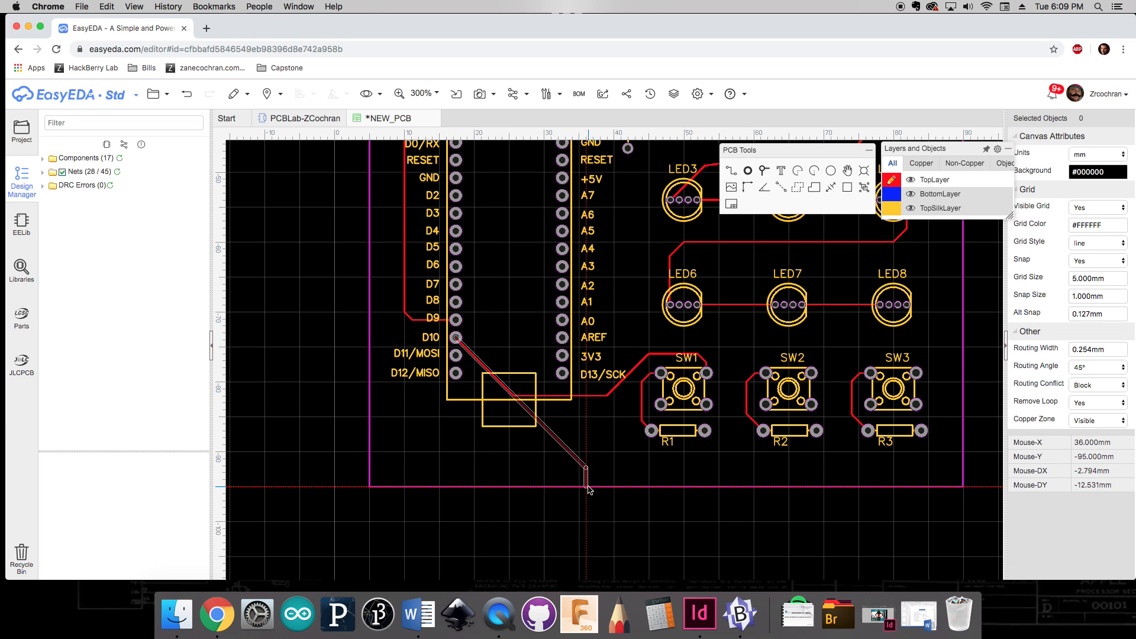
Step: Route a track from SW2's top-right pad down below the switches and across to the D11/MOSI pin
left_click(811, 373)
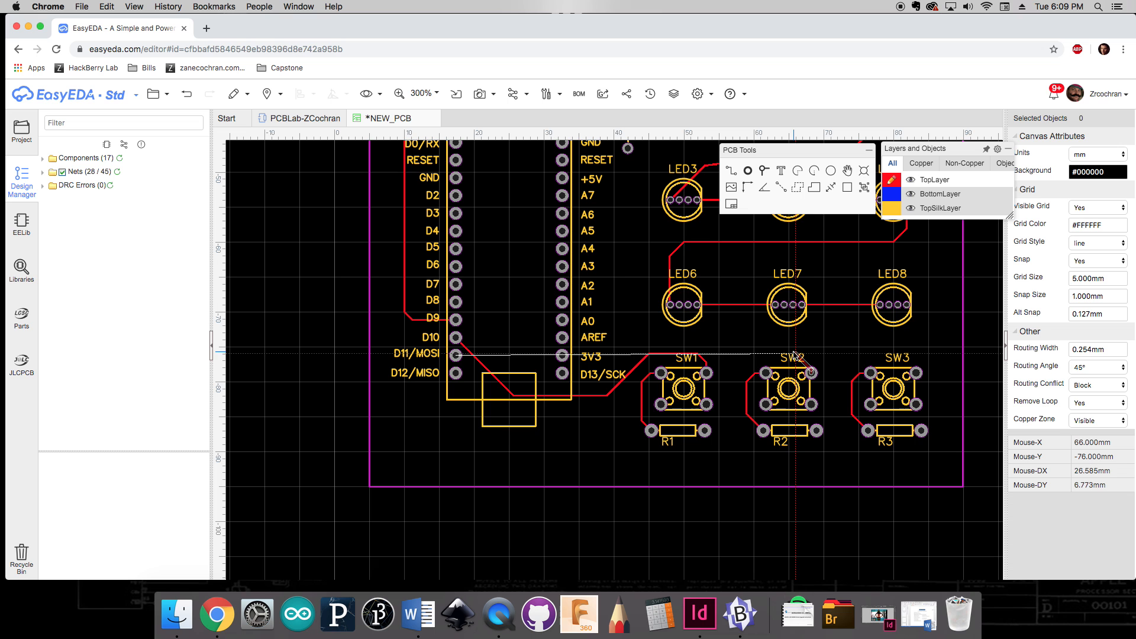
left_click(732, 372)
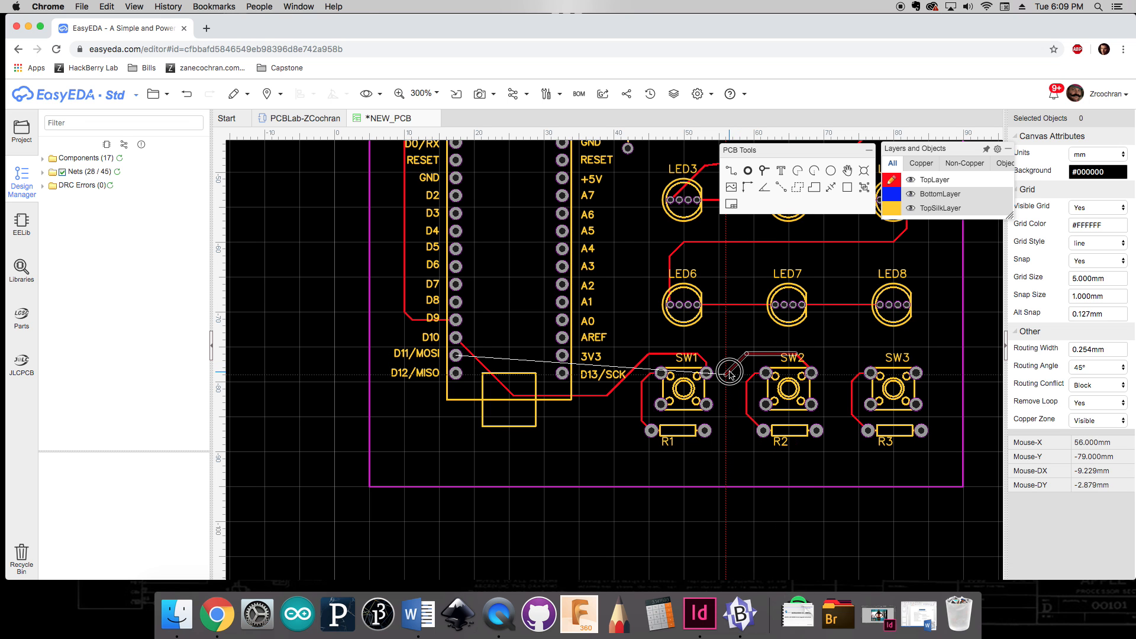
left_click(727, 452)
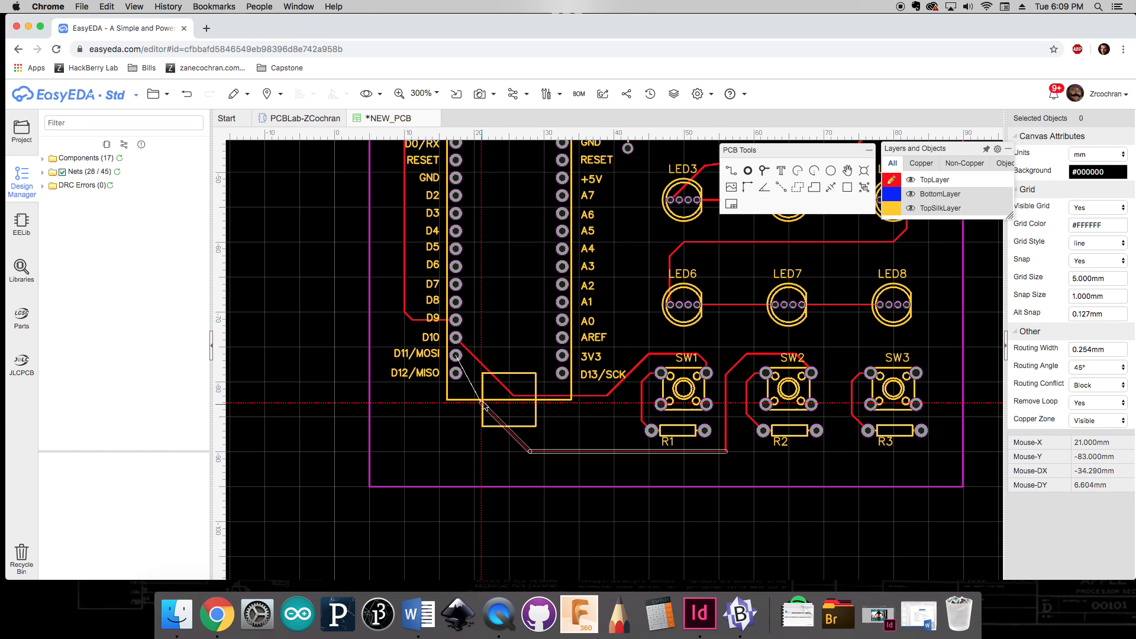
left_click(456, 356)
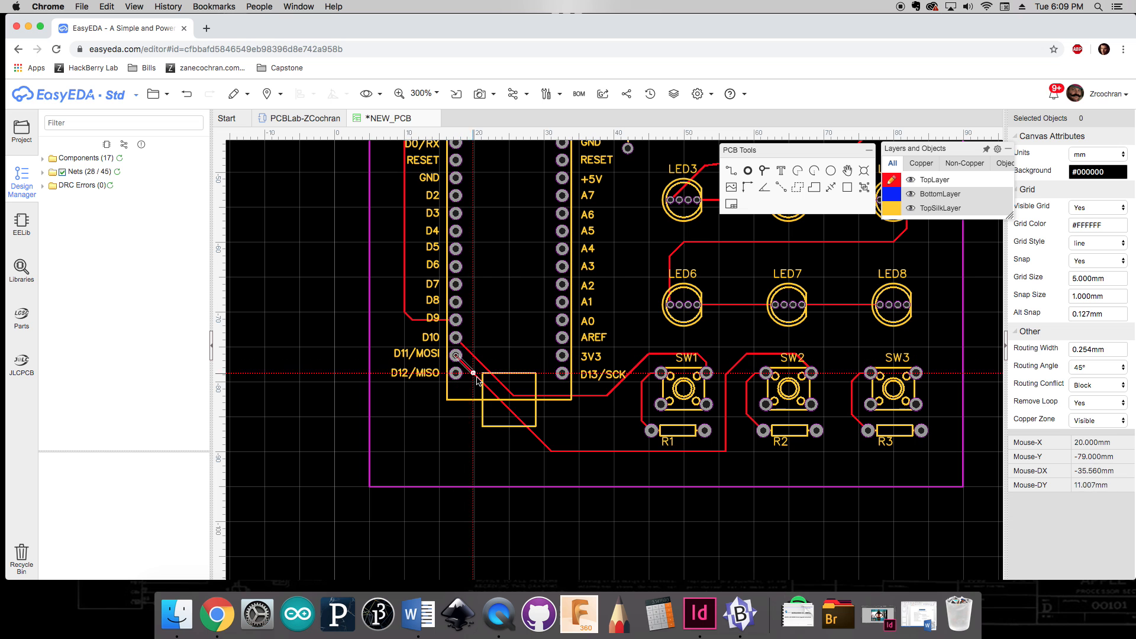
Step: Route a track from SW3's top-right pad down below the switches and across to the D12/MISO pin
left_click(916, 373)
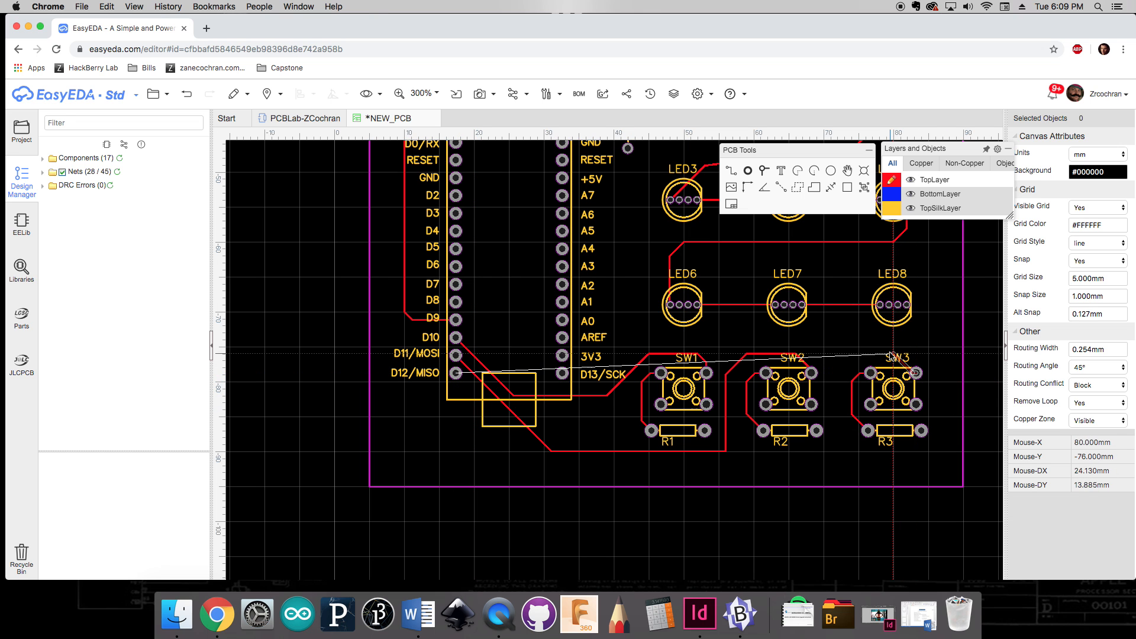
left_click(838, 354)
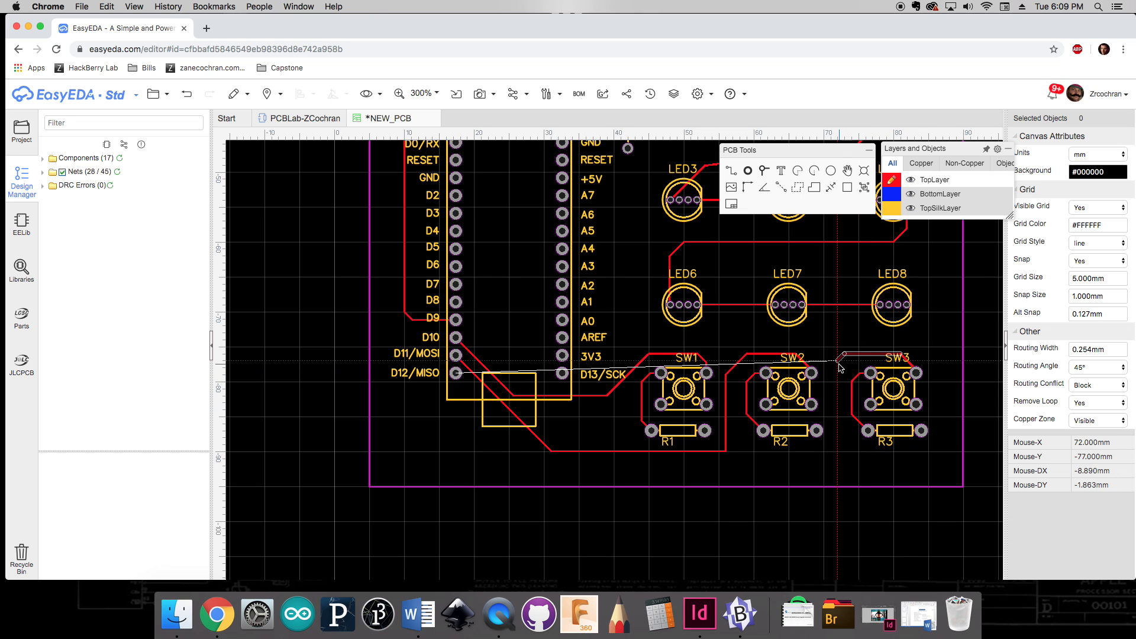
left_click(830, 464)
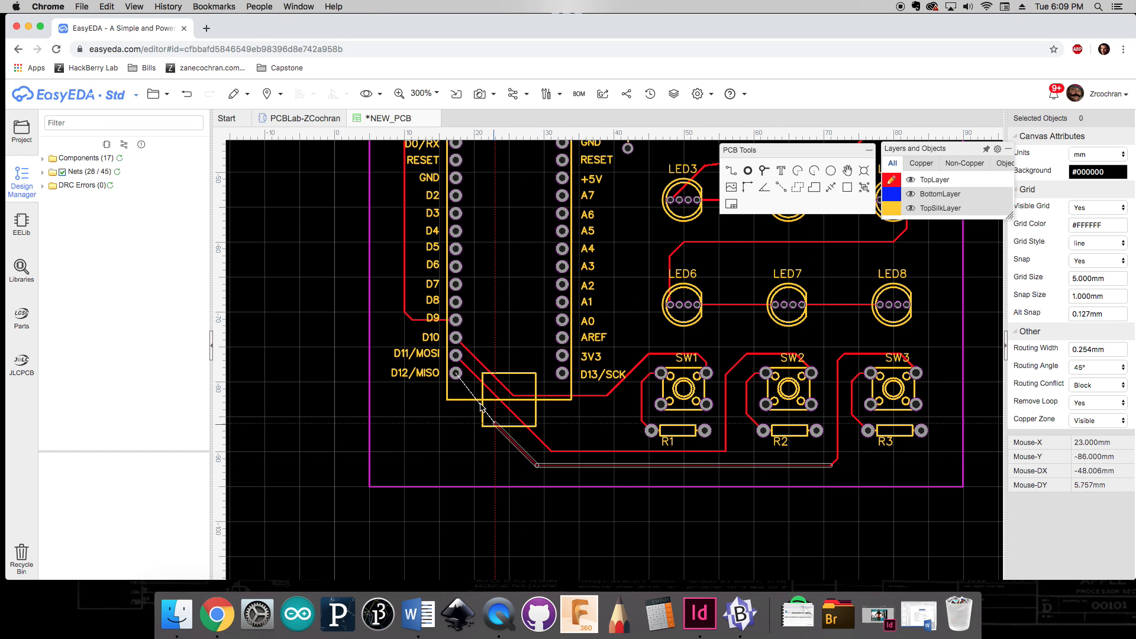
left_click(457, 374)
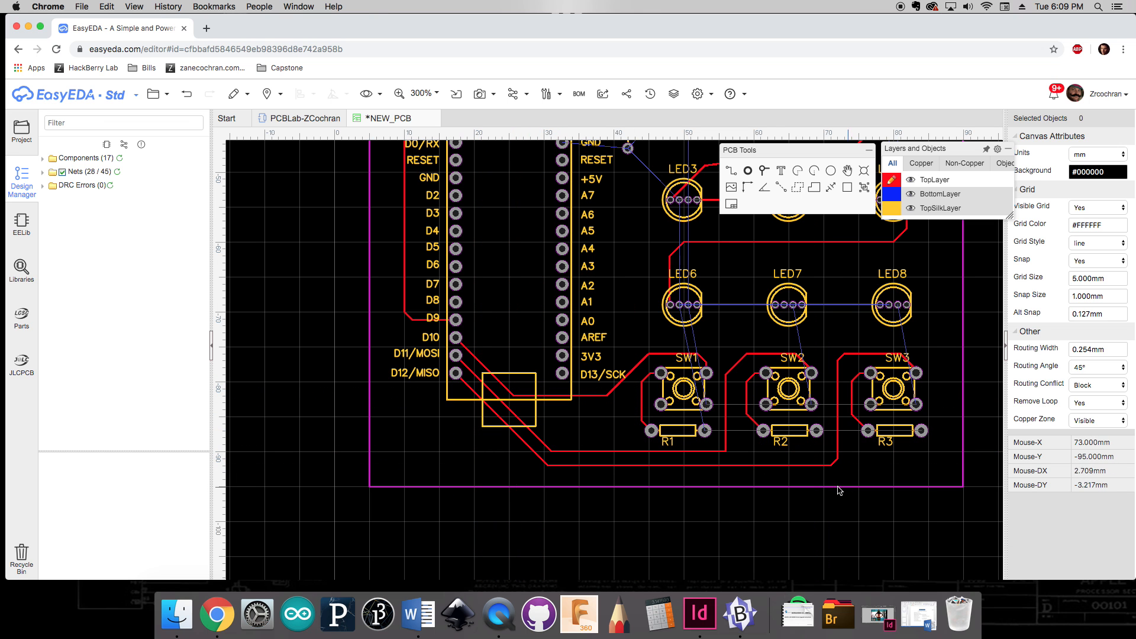
Step: Delete the existing track from SW2's top-right pad to the D11/MOSI pin
double_click(725, 452)
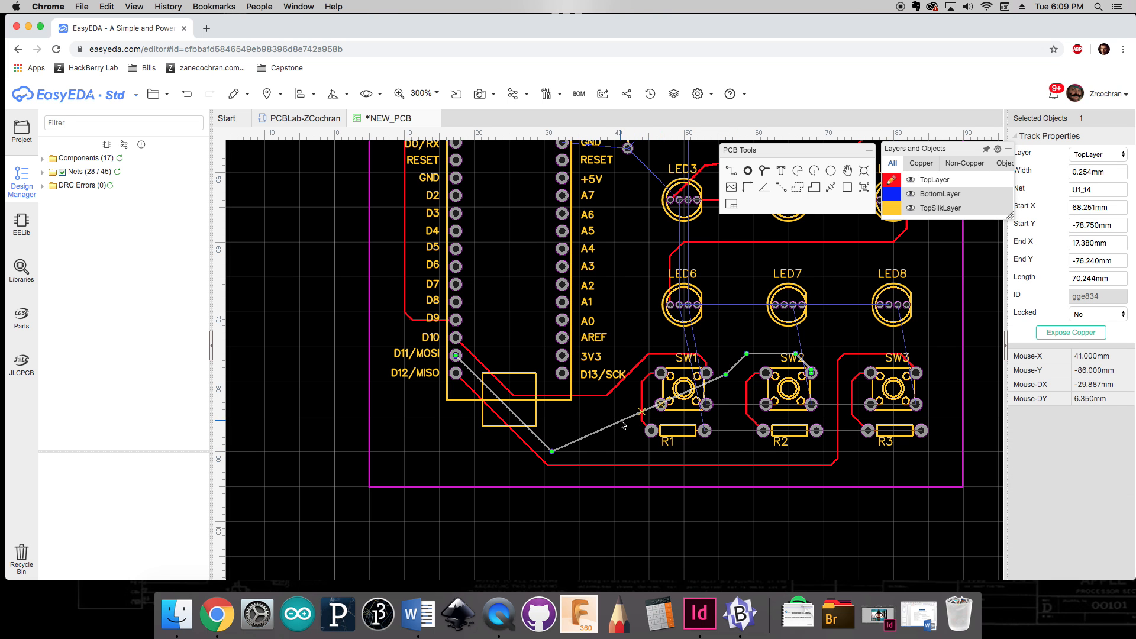
key("ctrl+z")
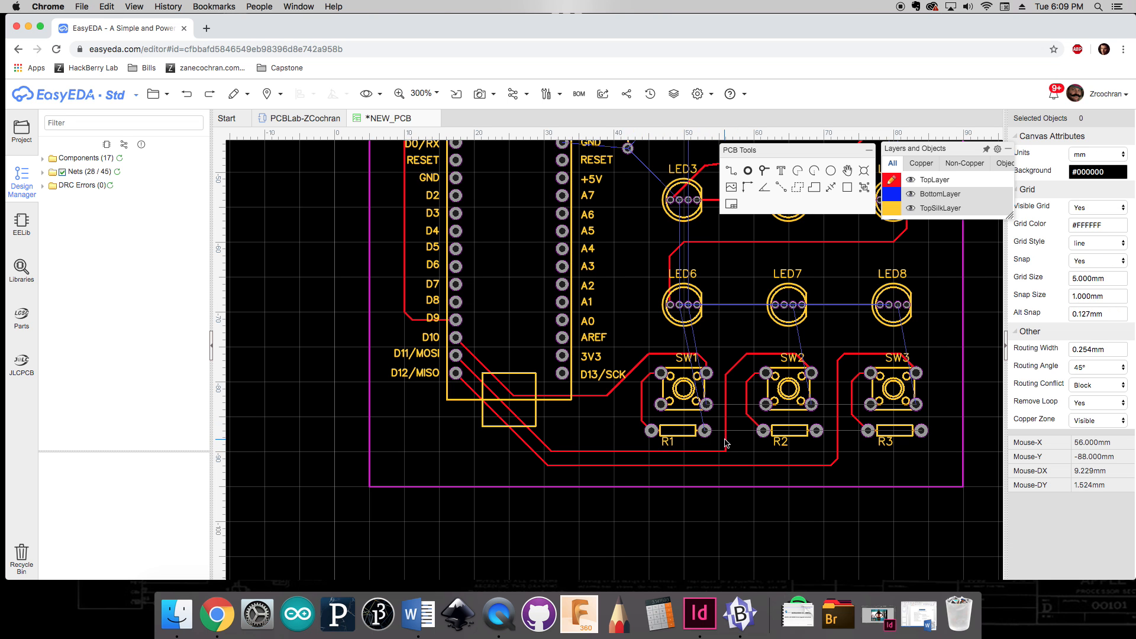
left_click(726, 423)
key("Delete")
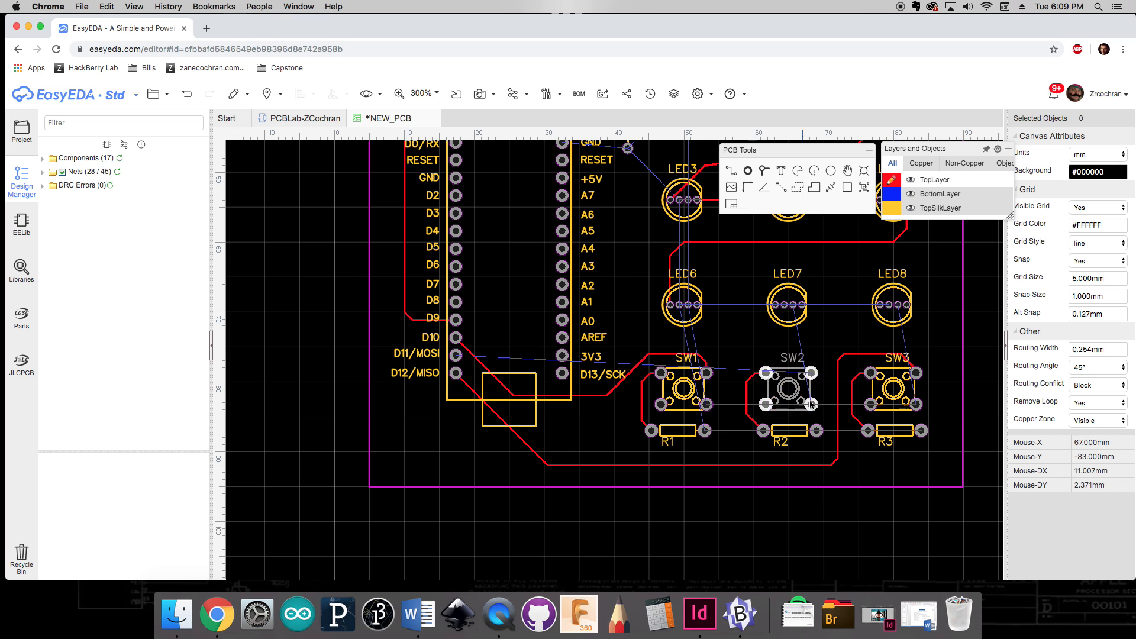
Step: Reroute a track from SW2's top-right pad over SW2, down between SW1 and SW2, and across to the D11/MOSI pin
key("w")
left_click(811, 373)
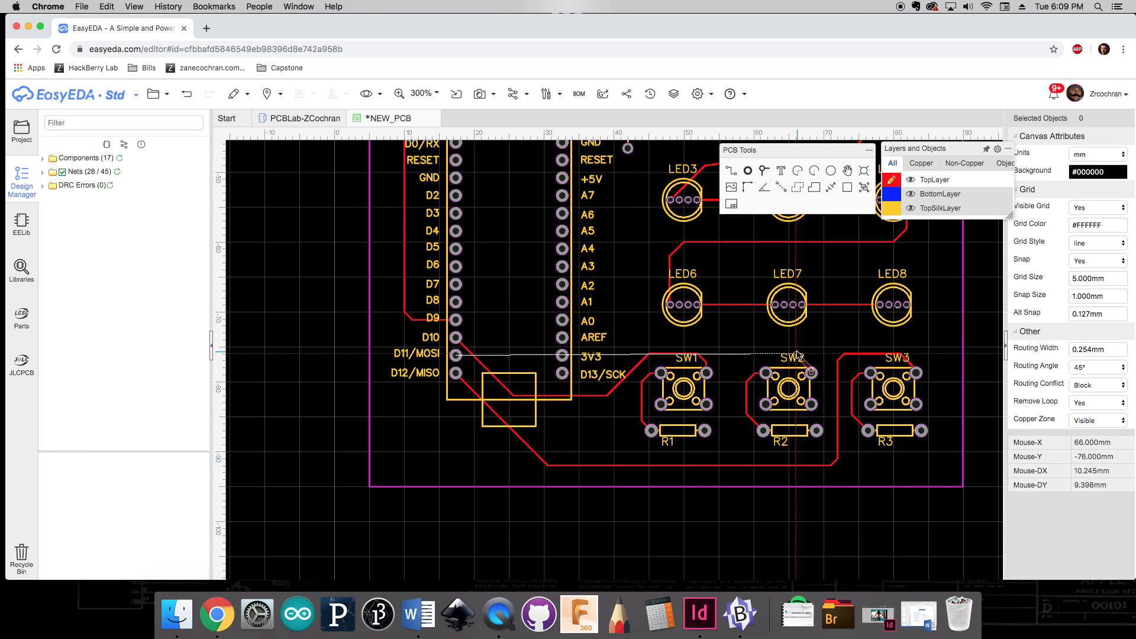
left_click(783, 354)
left_click(734, 370)
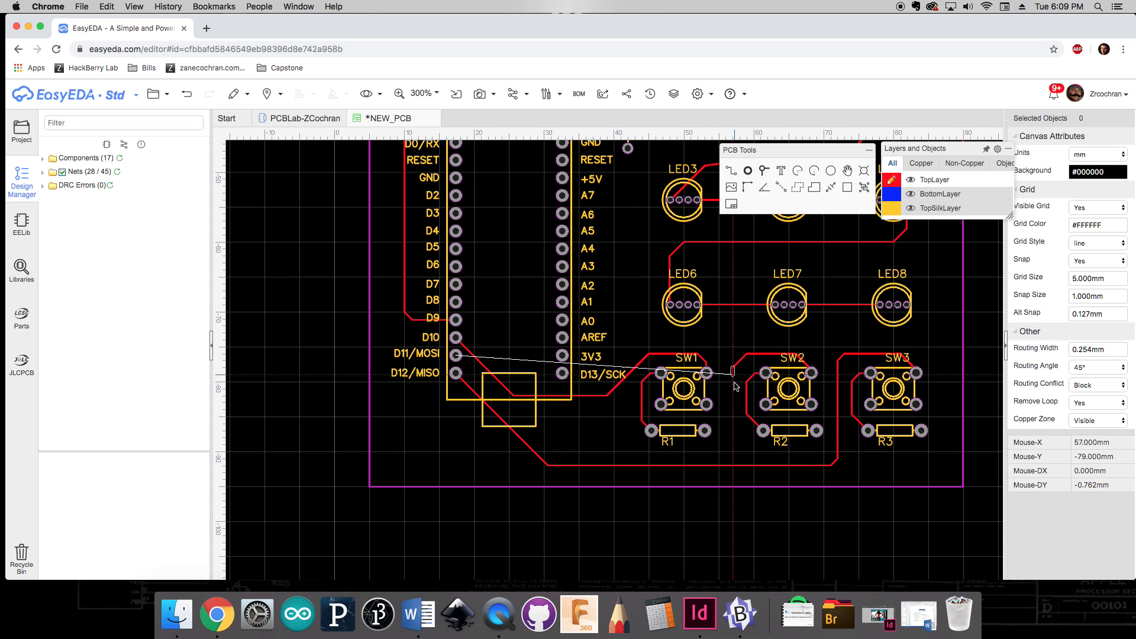
left_click(720, 451)
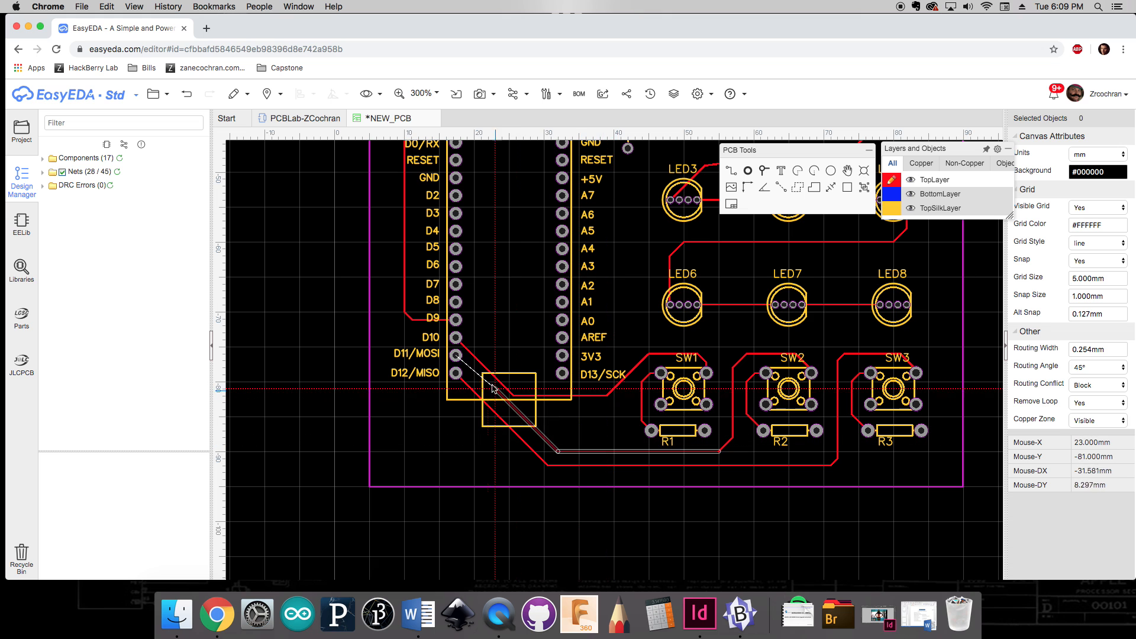
left_click(456, 355)
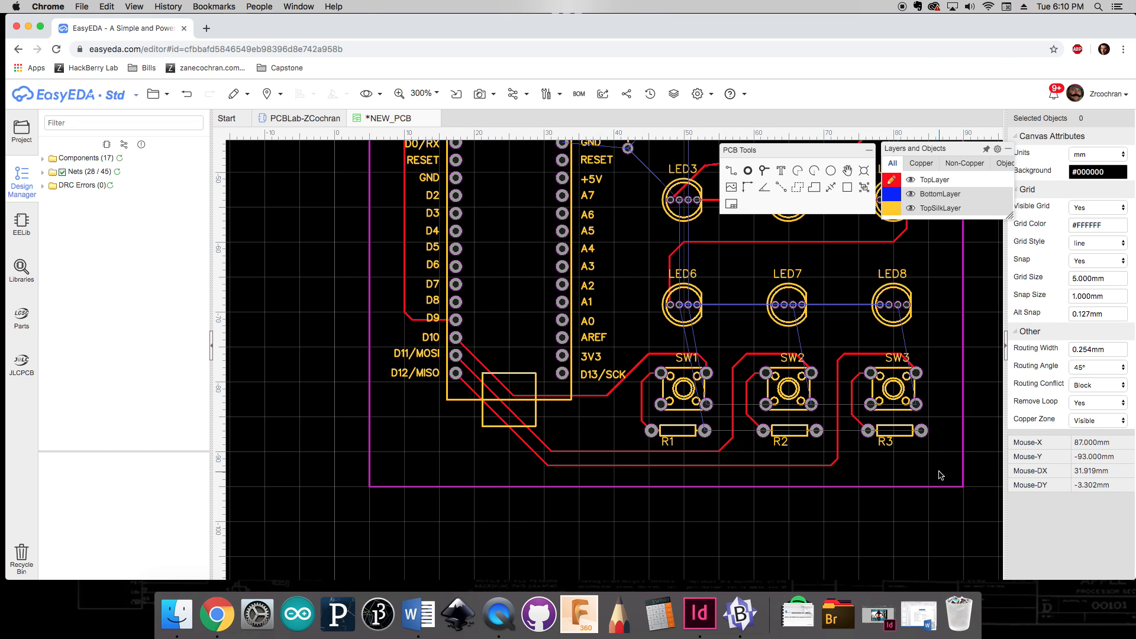
Step: Save the PCB as PCBLab to the existing project
scroll(846, 456, "up", 5)
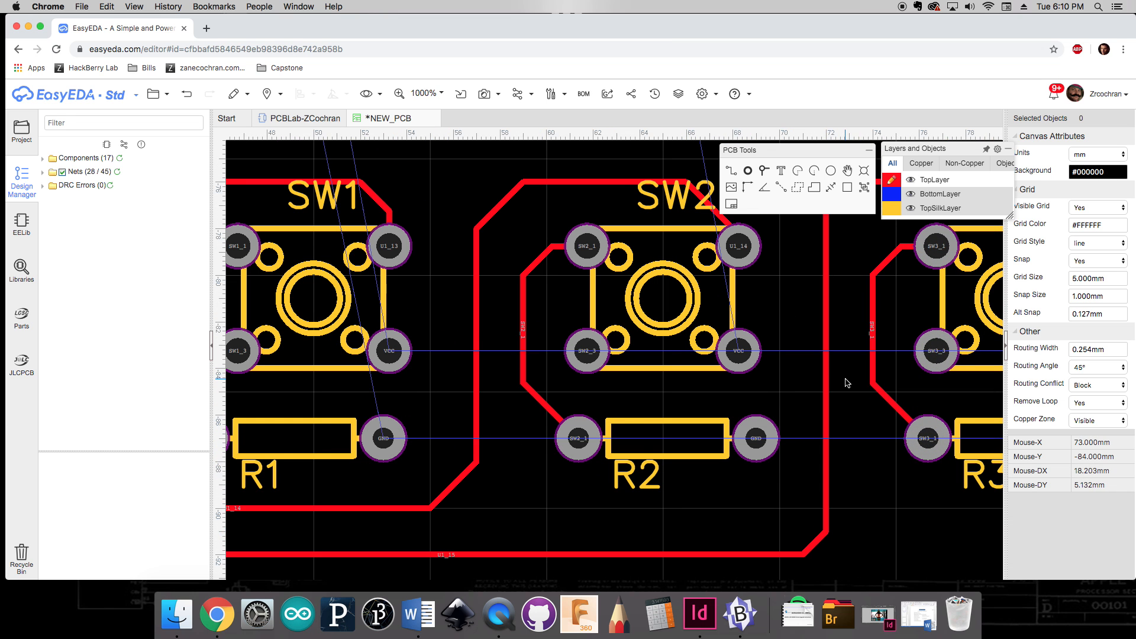
scroll(846, 383, "down", 5)
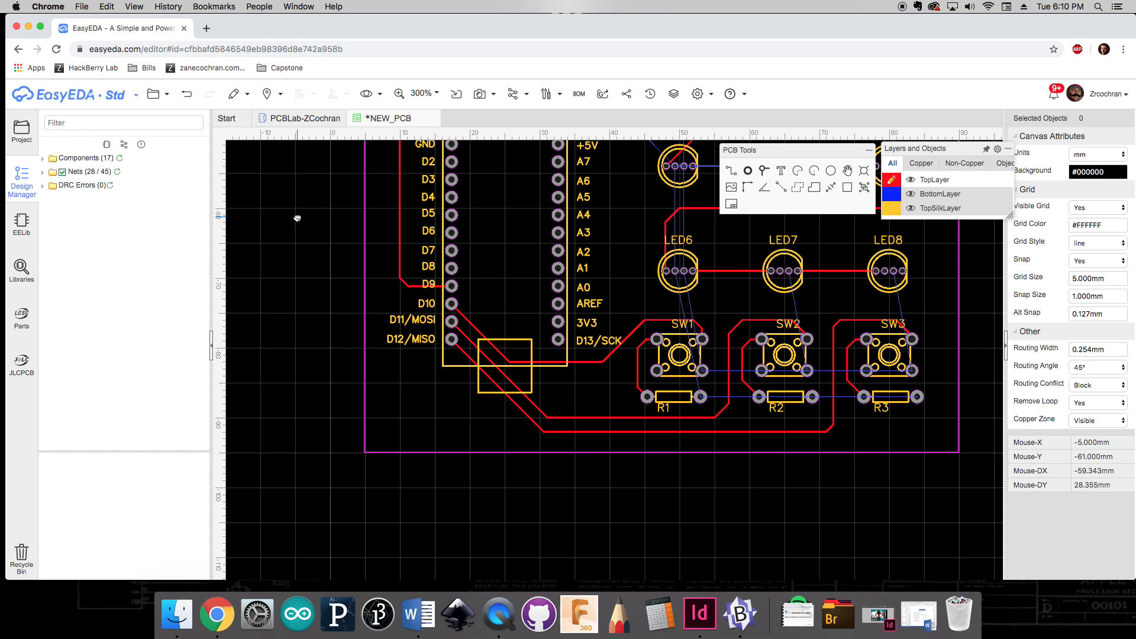
right_click_drag(297, 221, 352, 342)
scroll(332, 252, "down", 1)
scroll(324, 334, "down", 1)
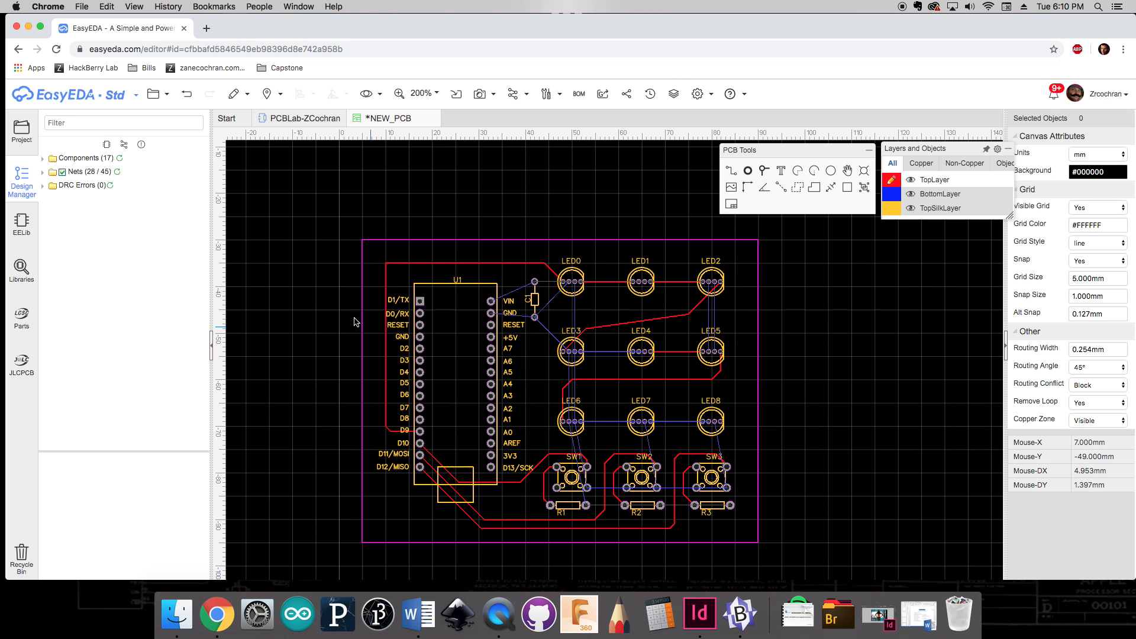
key("ctrl+s")
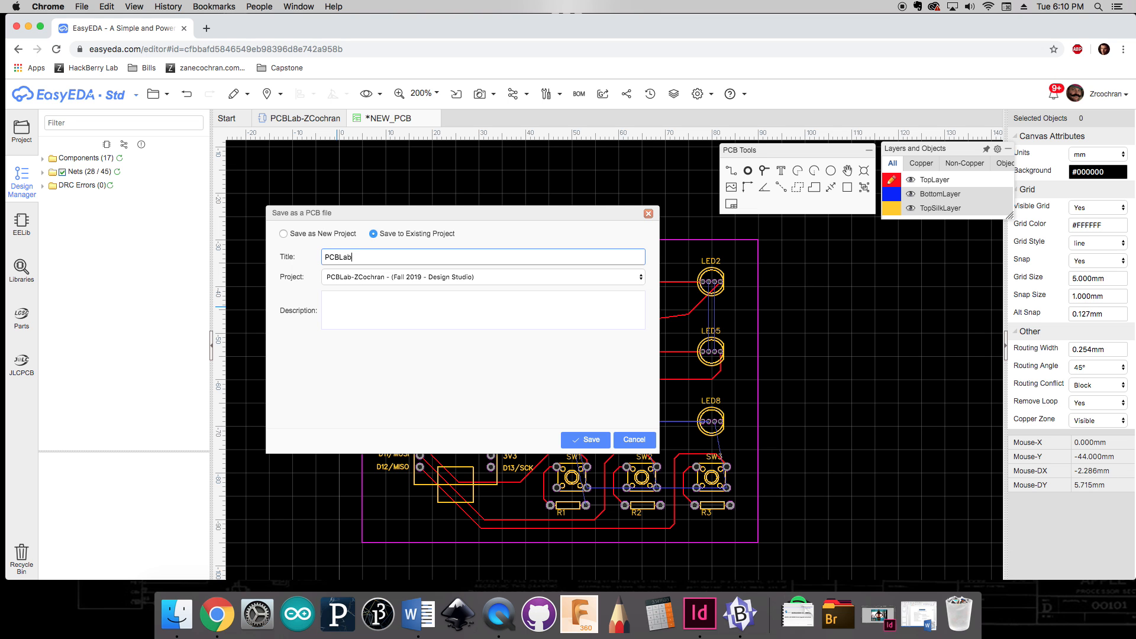
left_click(587, 440)
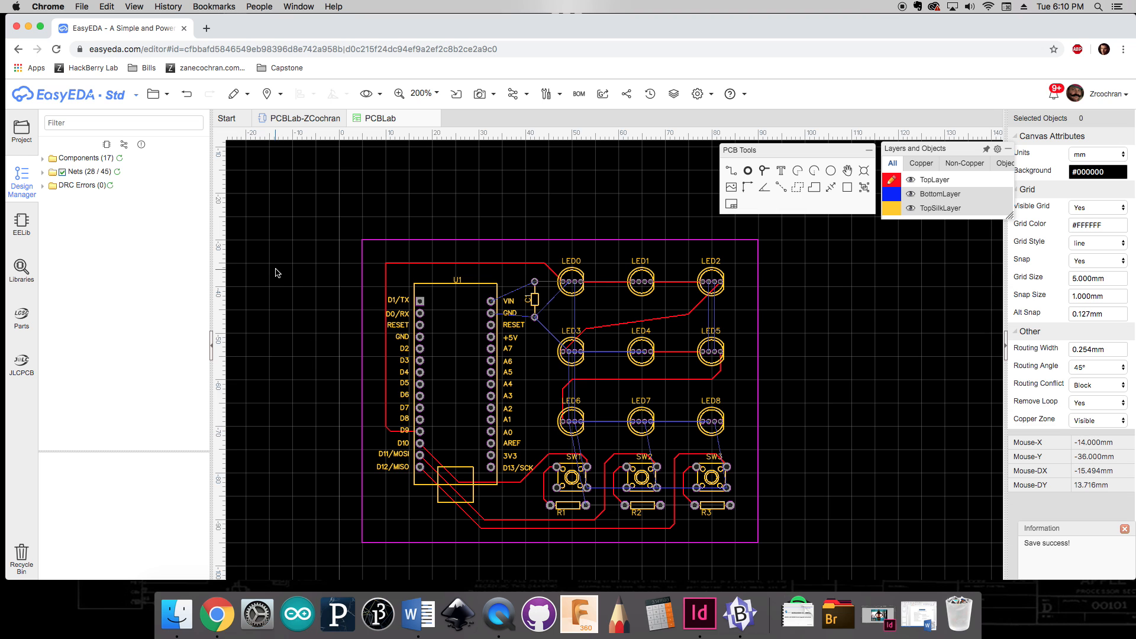
Step: Inspect the nets list and individual nets such as LED0_1 and U1_12 to check which connections remain unrouted
left_click(57, 175)
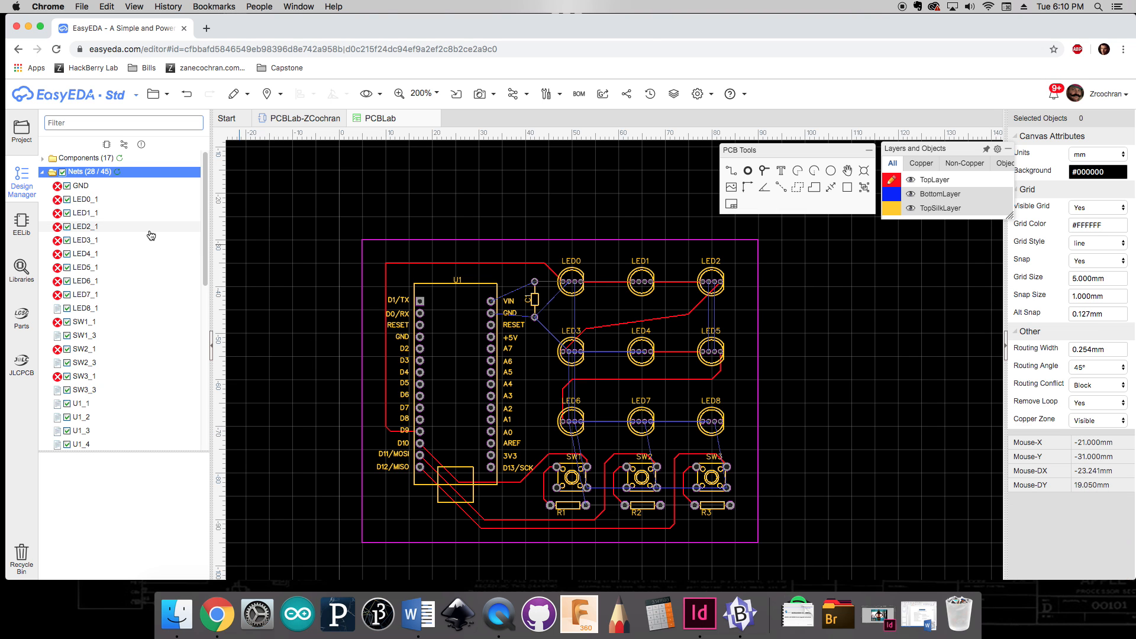
left_click(87, 202)
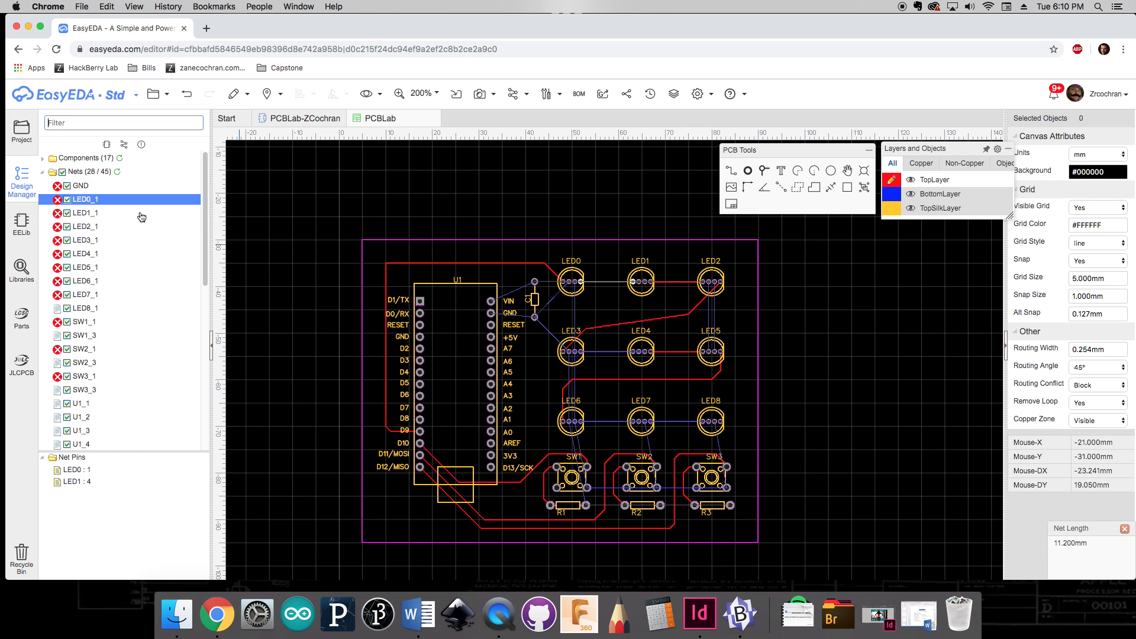
scroll(598, 288, "up", 5)
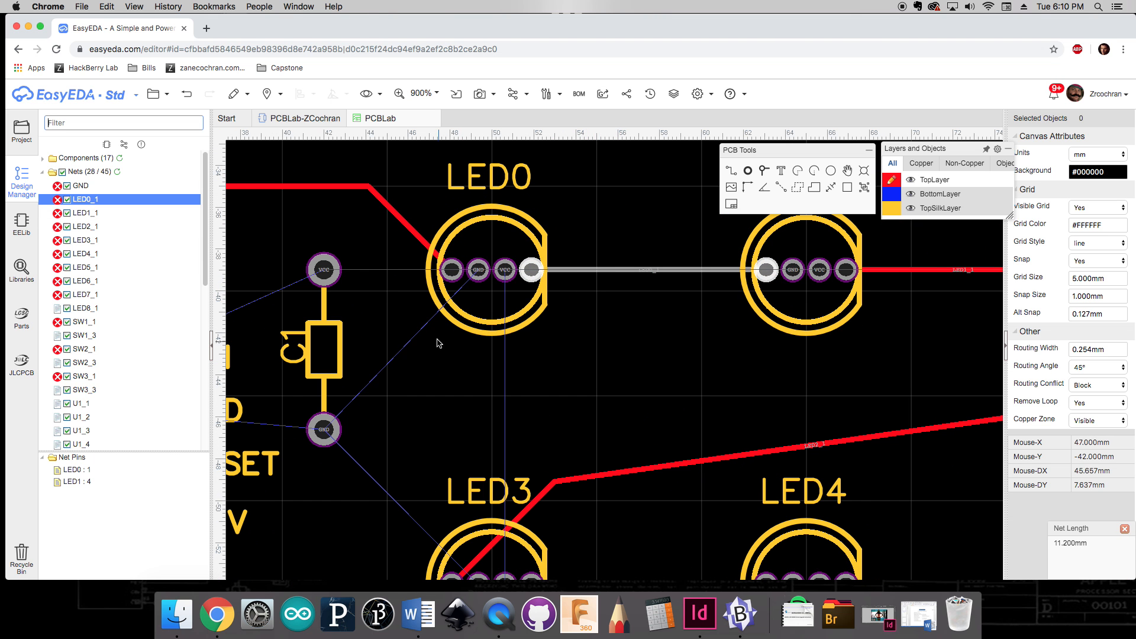
scroll(169, 330, "down", 3)
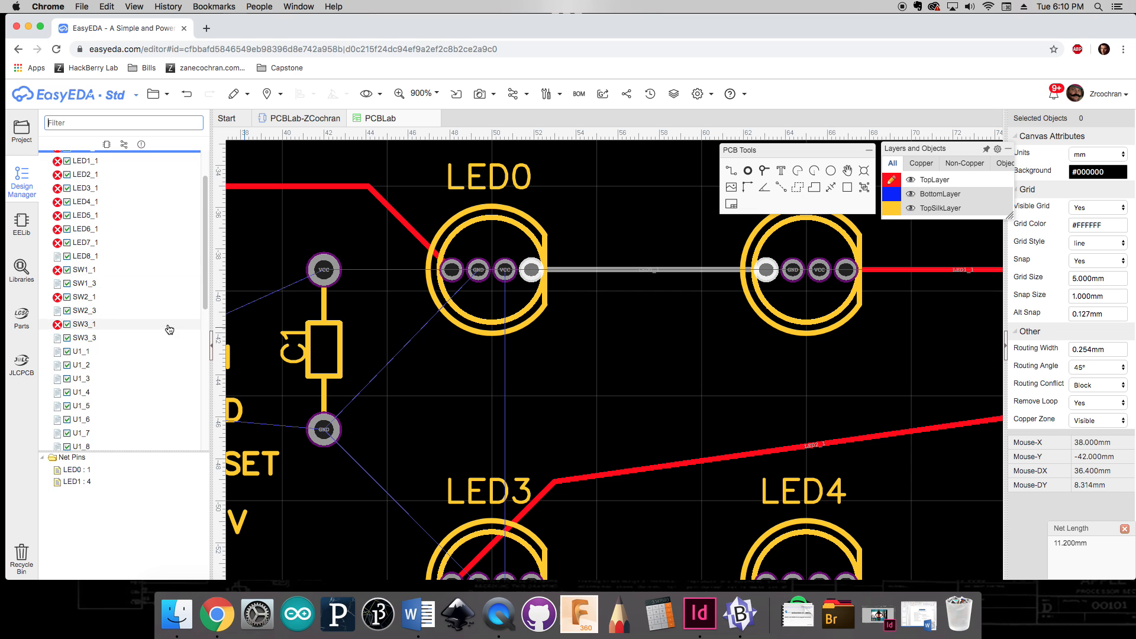
scroll(169, 330, "down", 6)
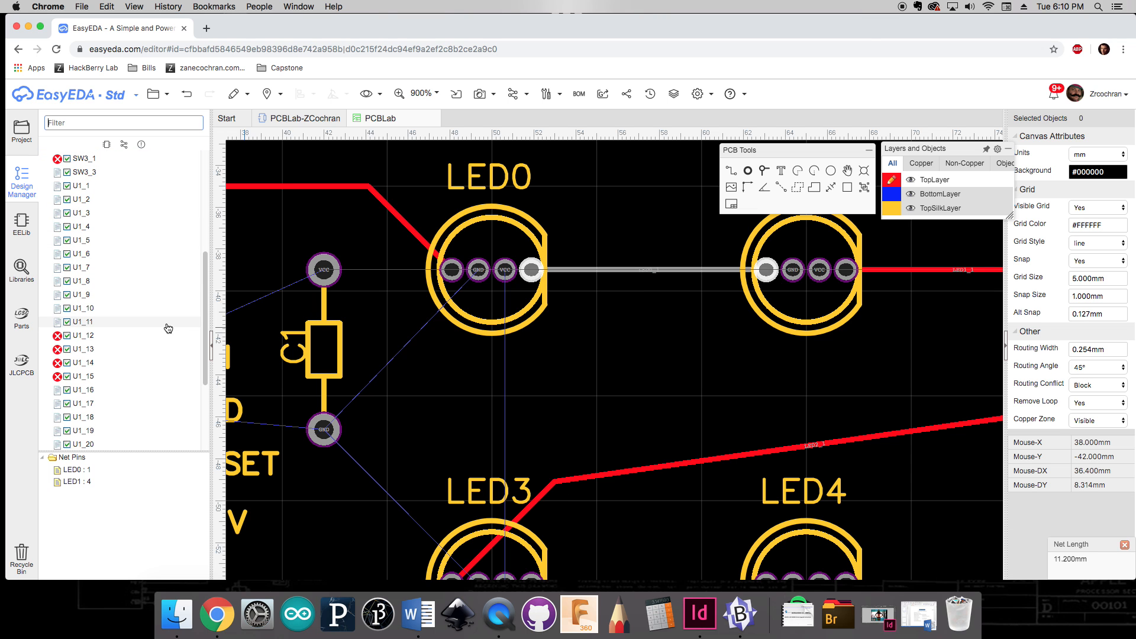
left_click(123, 335)
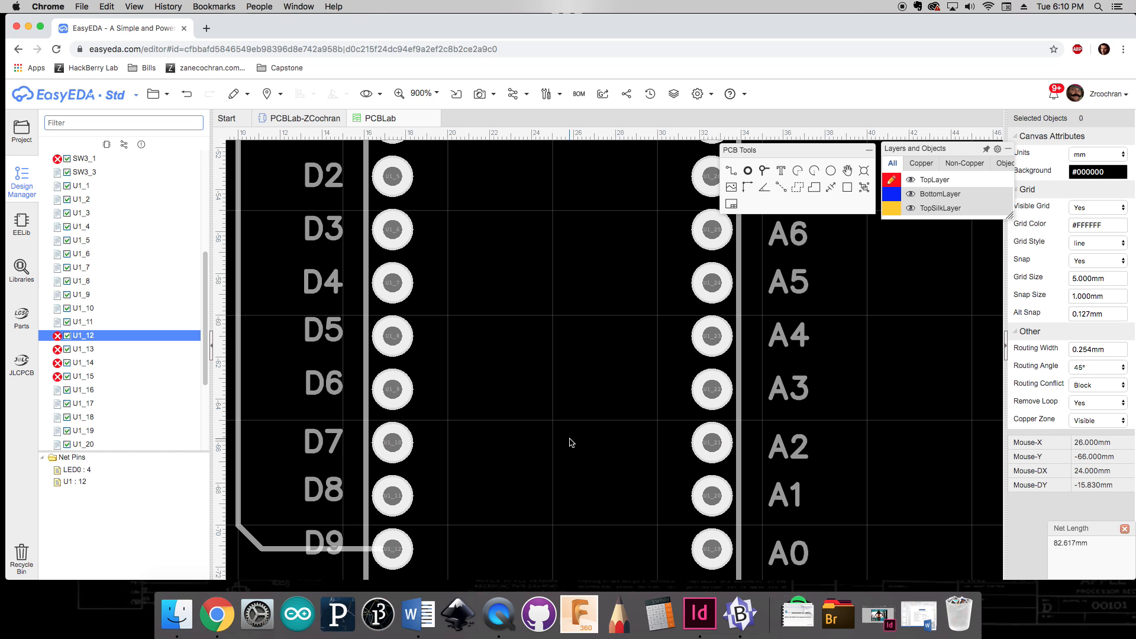
scroll(572, 446, "down", 4)
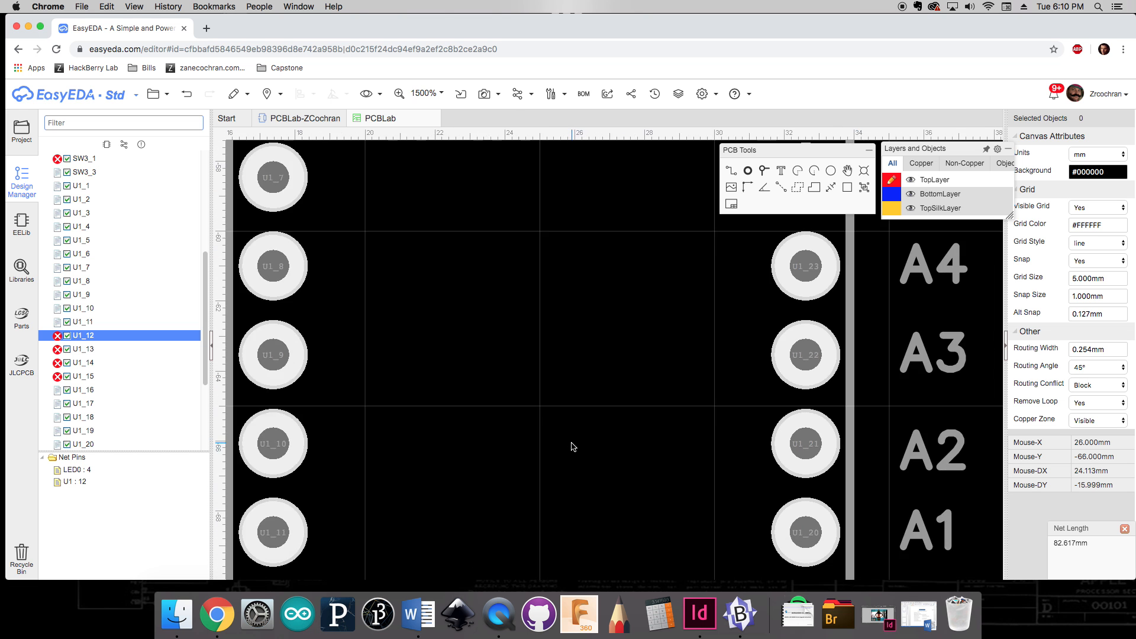
scroll(572, 446, "down", 3)
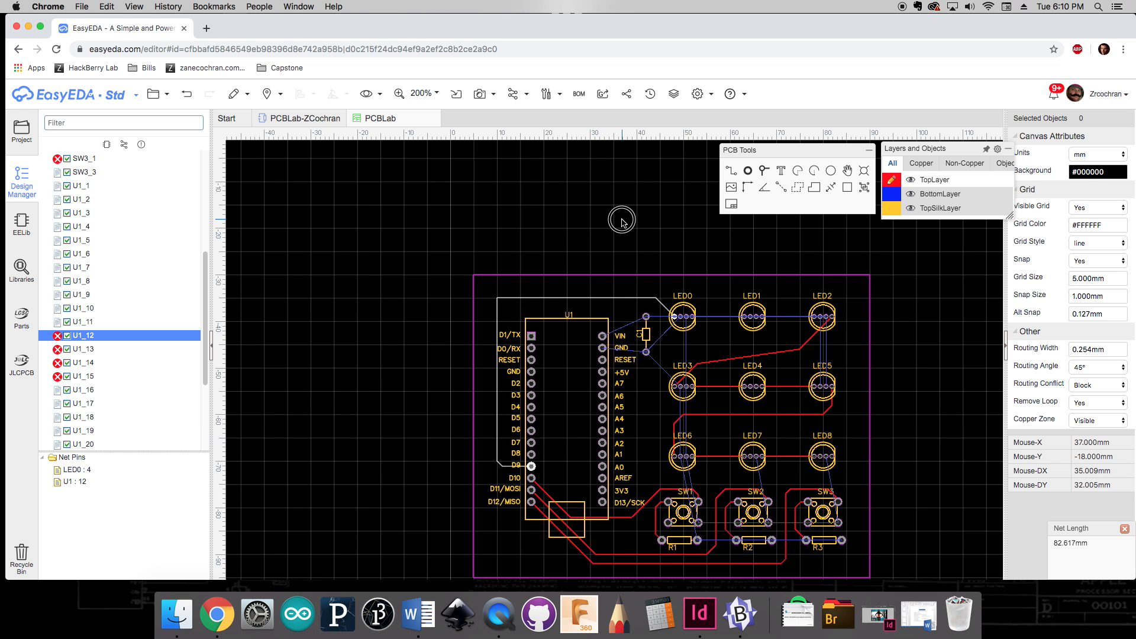
right_click_drag(913, 319, 854, 301)
scroll(154, 239, "up", 4)
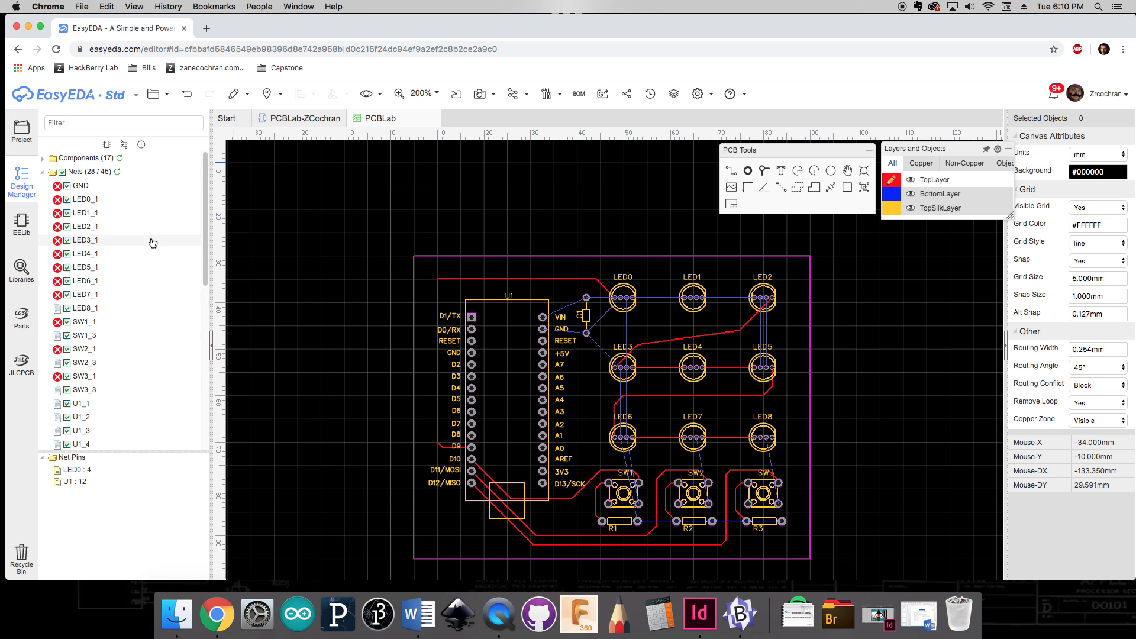
left_click(116, 172)
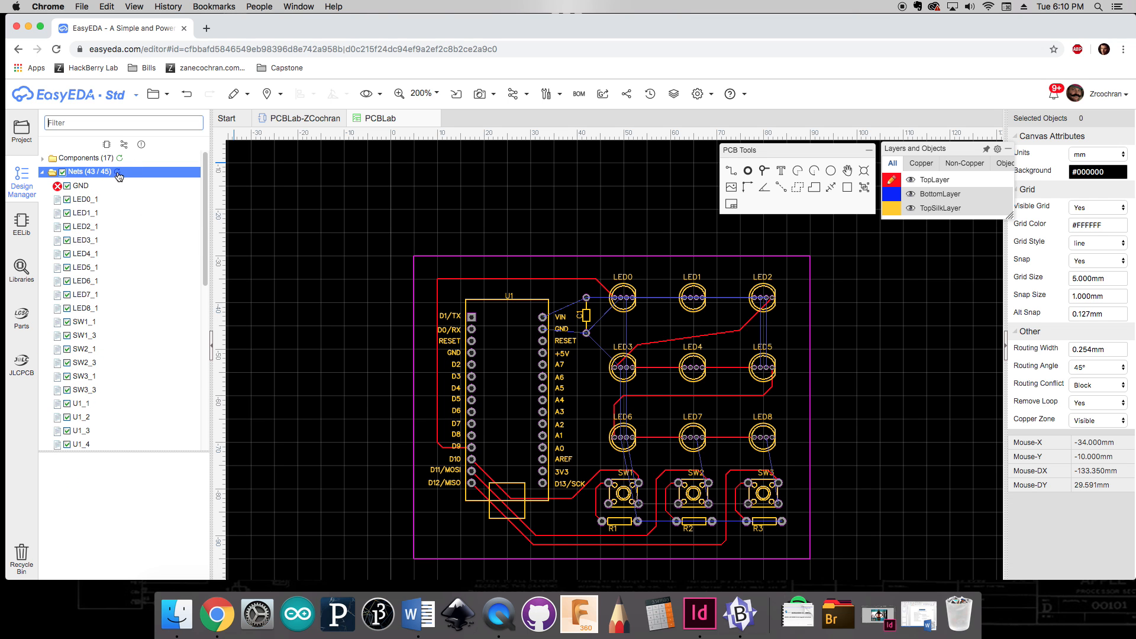
scroll(133, 266, "down", 6)
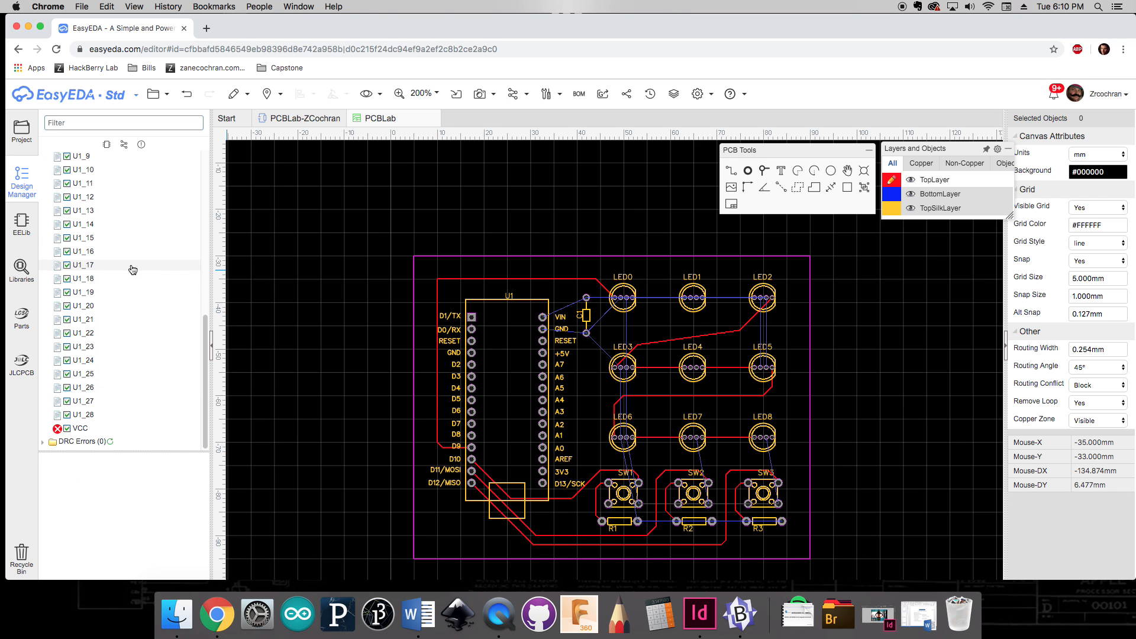
scroll(130, 292, "up", 6)
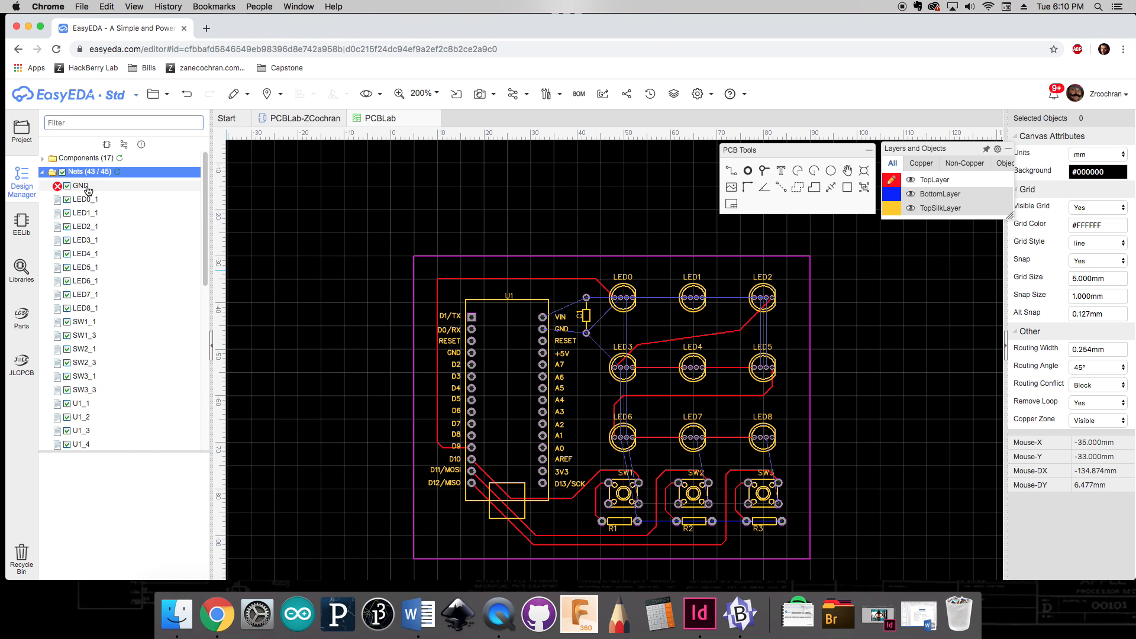
scroll(95, 266, "down", 6)
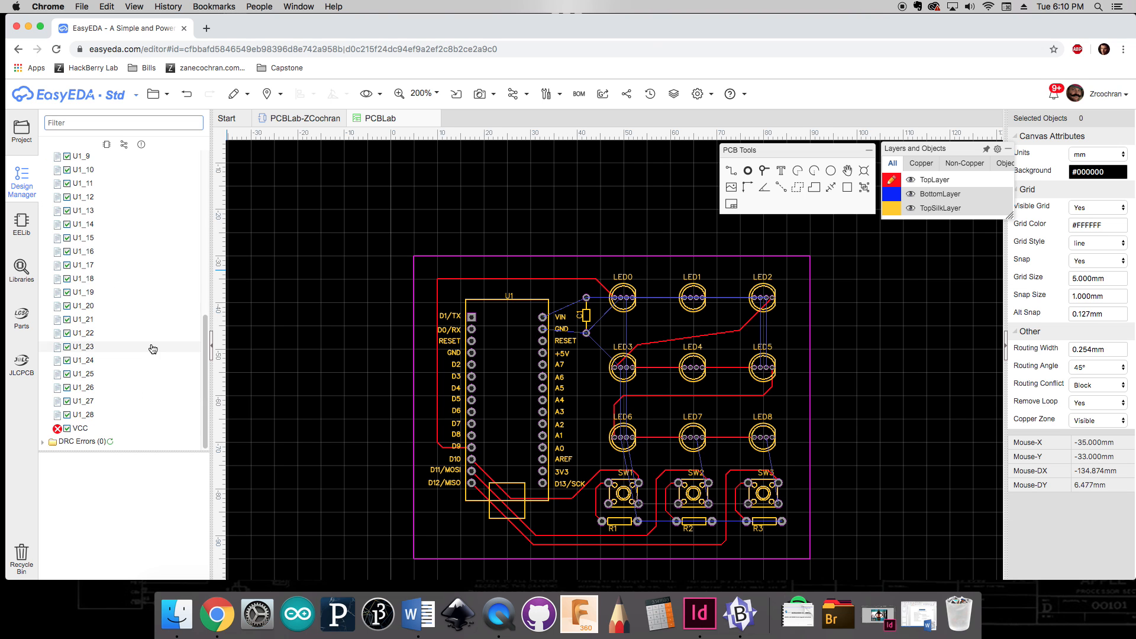
scroll(112, 349, "up", 6)
left_click(42, 172)
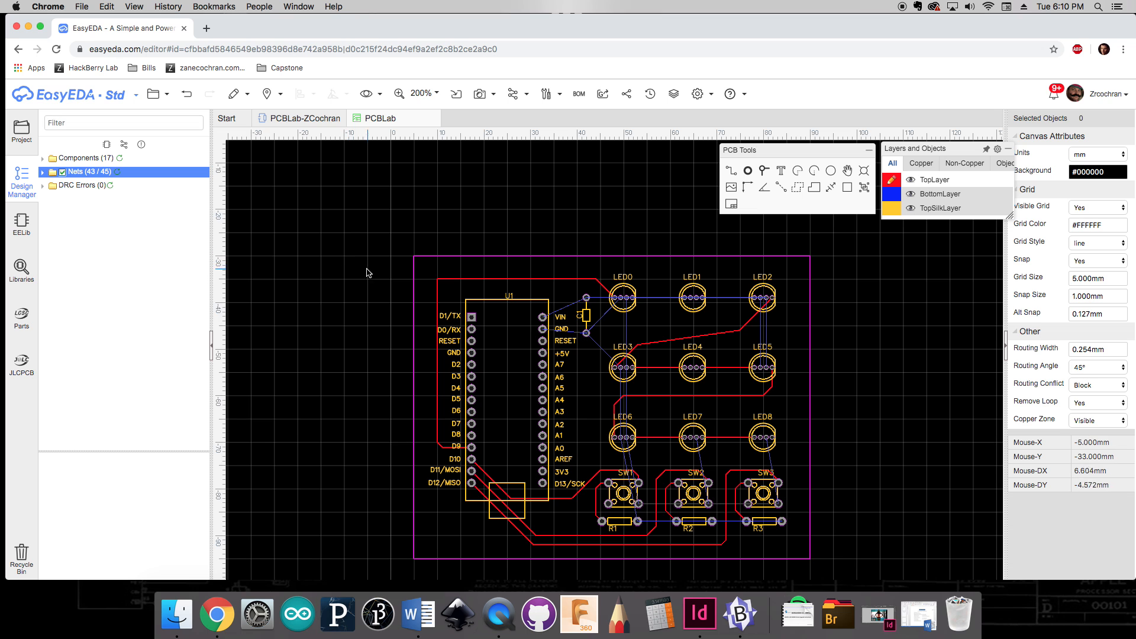
scroll(391, 265, "down", 1)
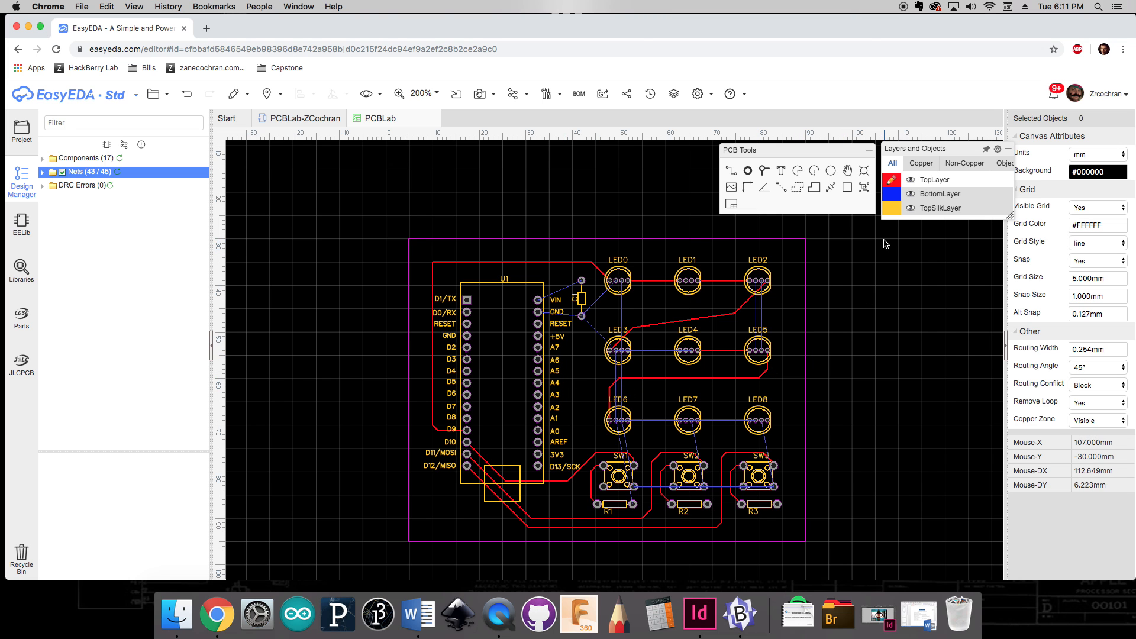
Step: Set the snap size to 5 mm and add a top-layer copper area filling the board outline
left_click(1090, 296)
key("Return")
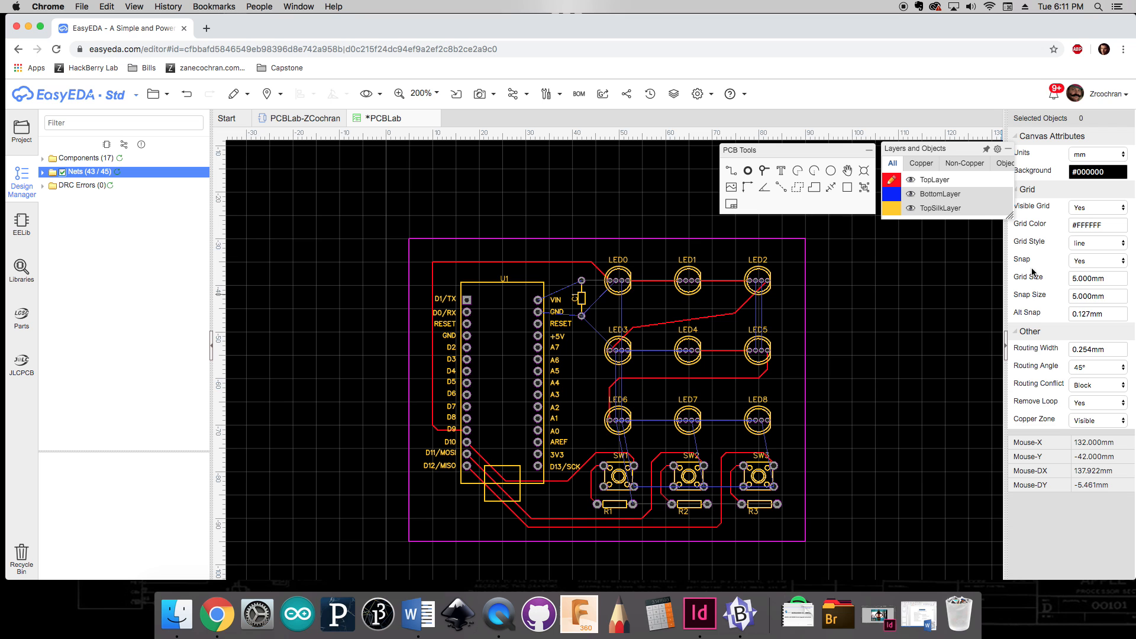
left_click(795, 188)
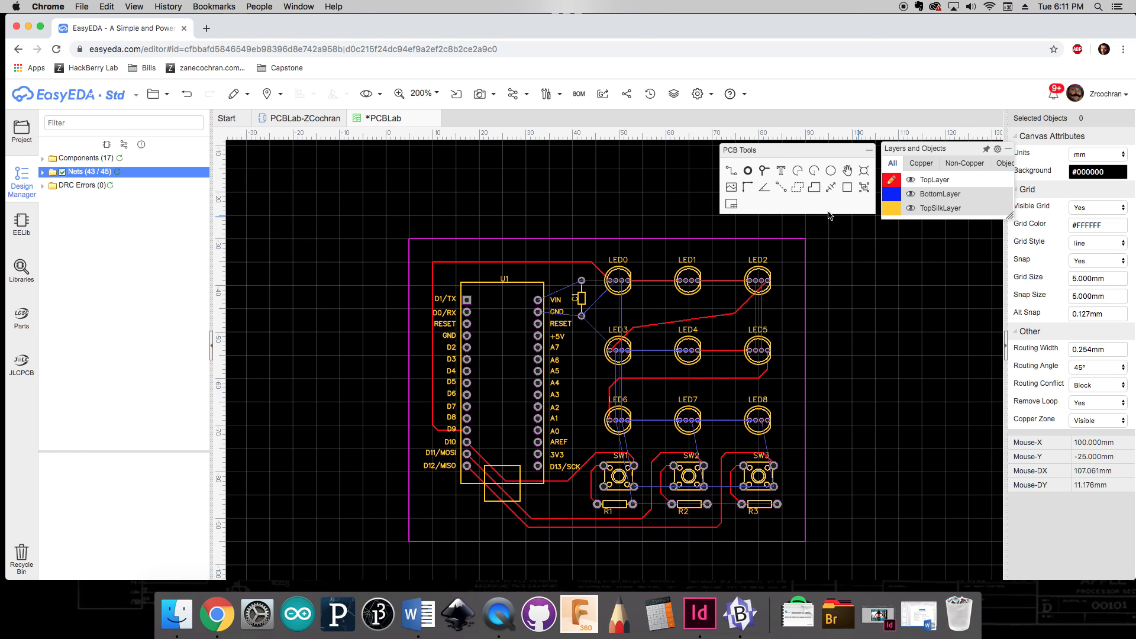
left_click(410, 240)
left_click(409, 243)
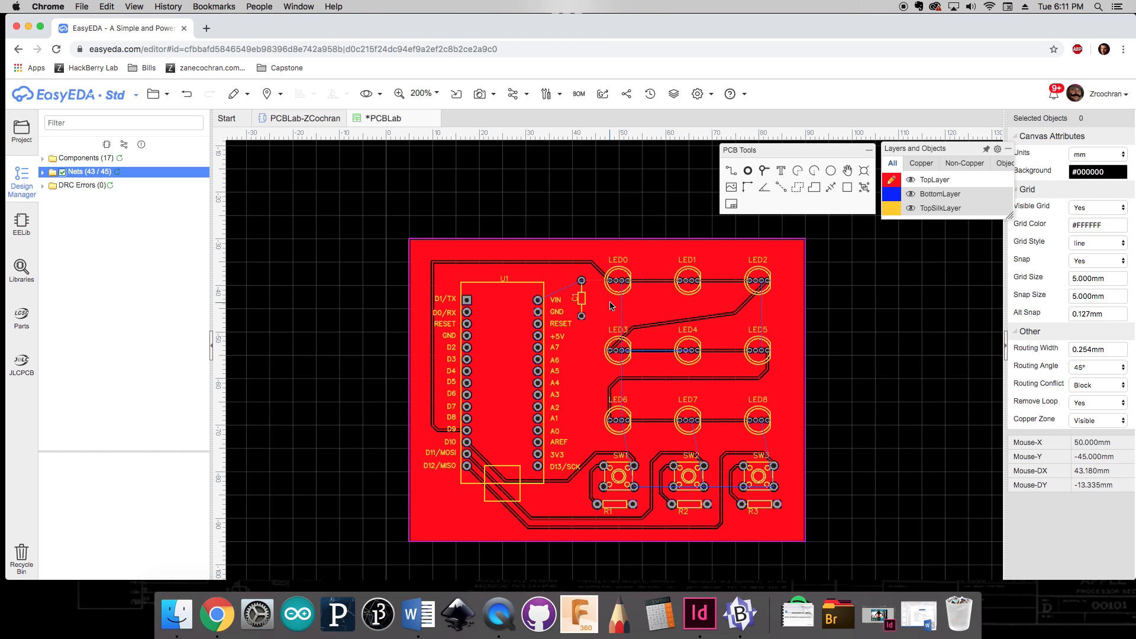
scroll(584, 322, "up", 5)
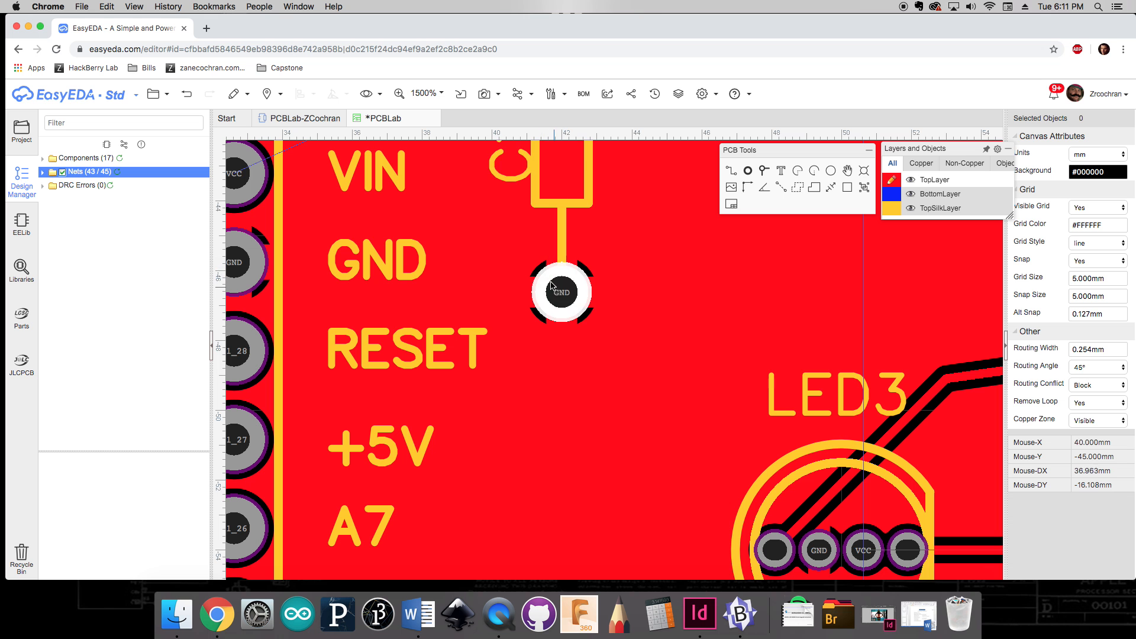
scroll(568, 305, "down", 3)
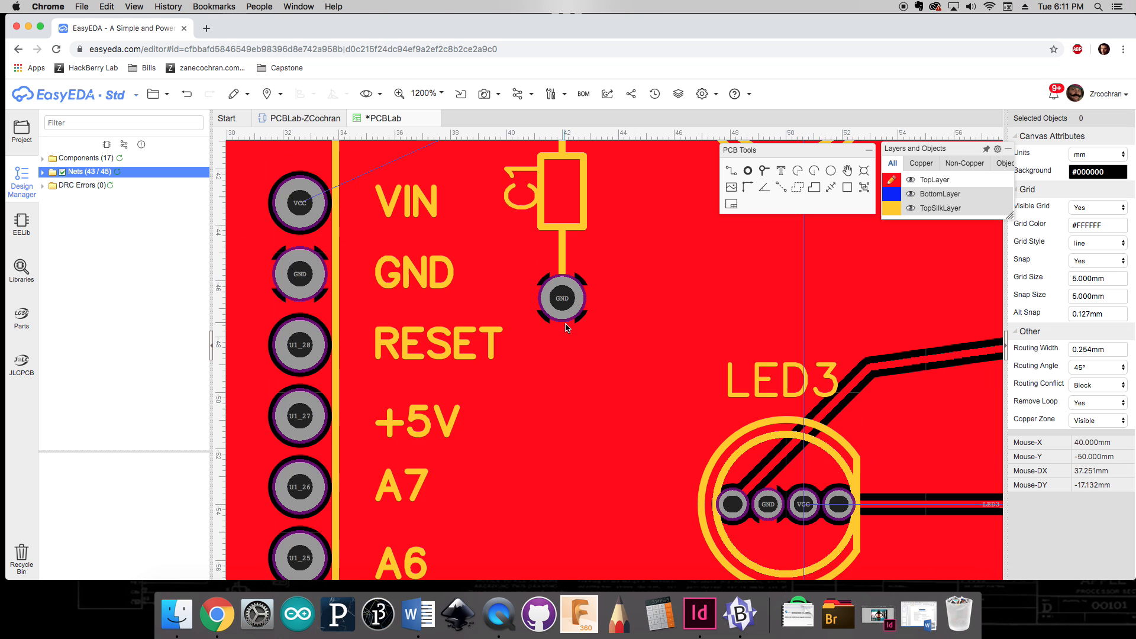
Step: Inspect the top-layer copper pour around the GND pads, LED pins and the whole board
scroll(572, 315, "up", 4)
scroll(629, 393, "down", 5)
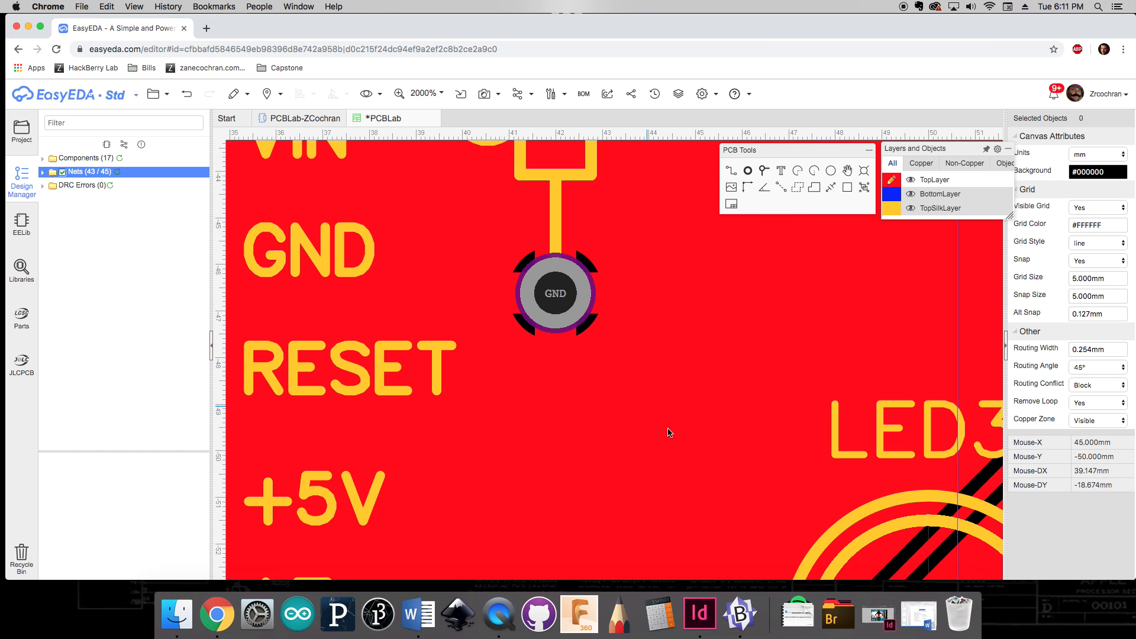
scroll(758, 518, "up", 8)
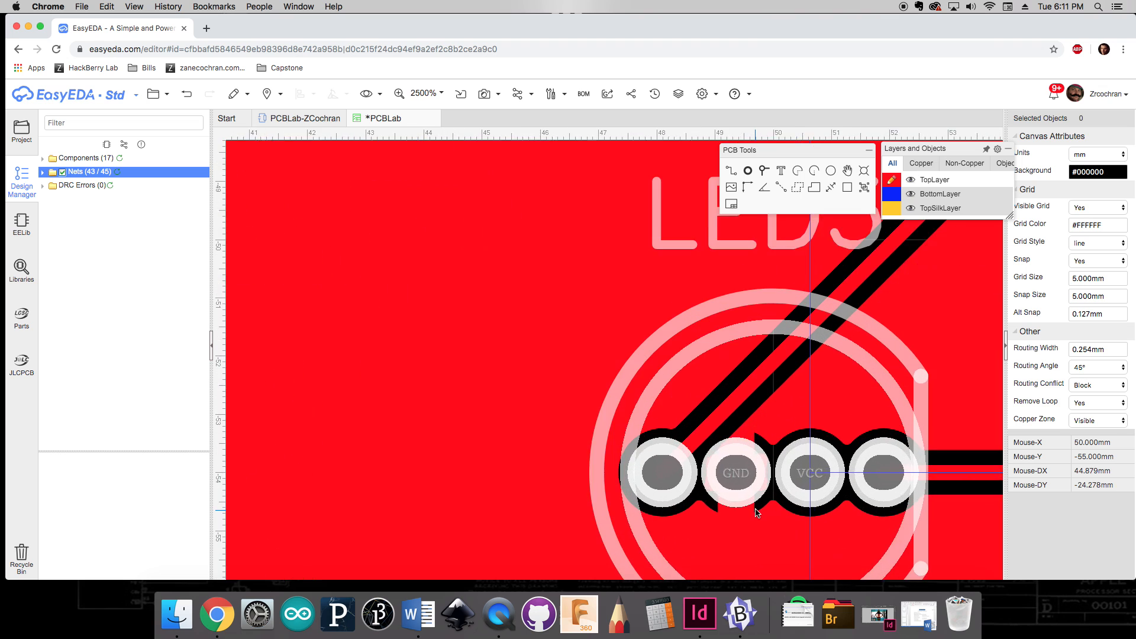
scroll(750, 451, "down", 6)
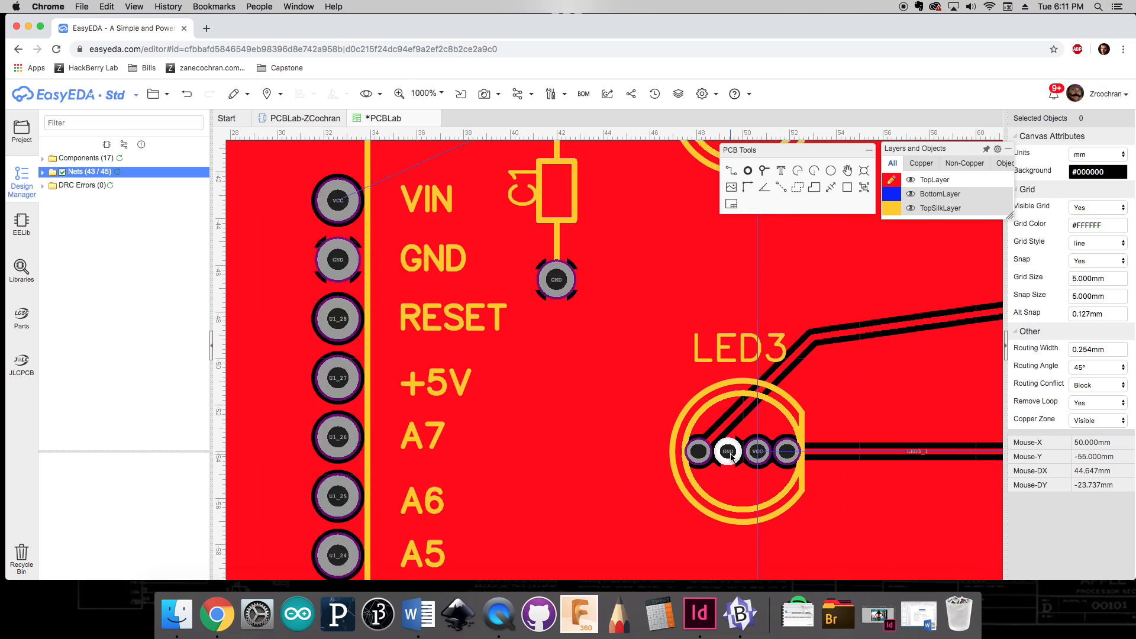
scroll(428, 307, "up", 3)
scroll(418, 349, "up", 2)
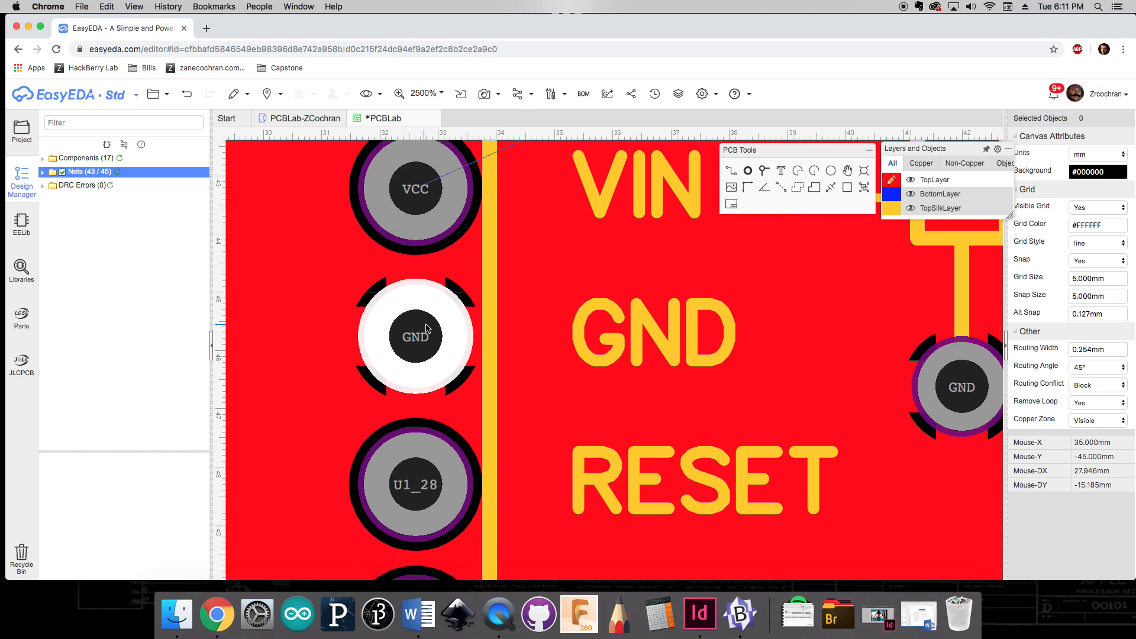
scroll(426, 329, "down", 8)
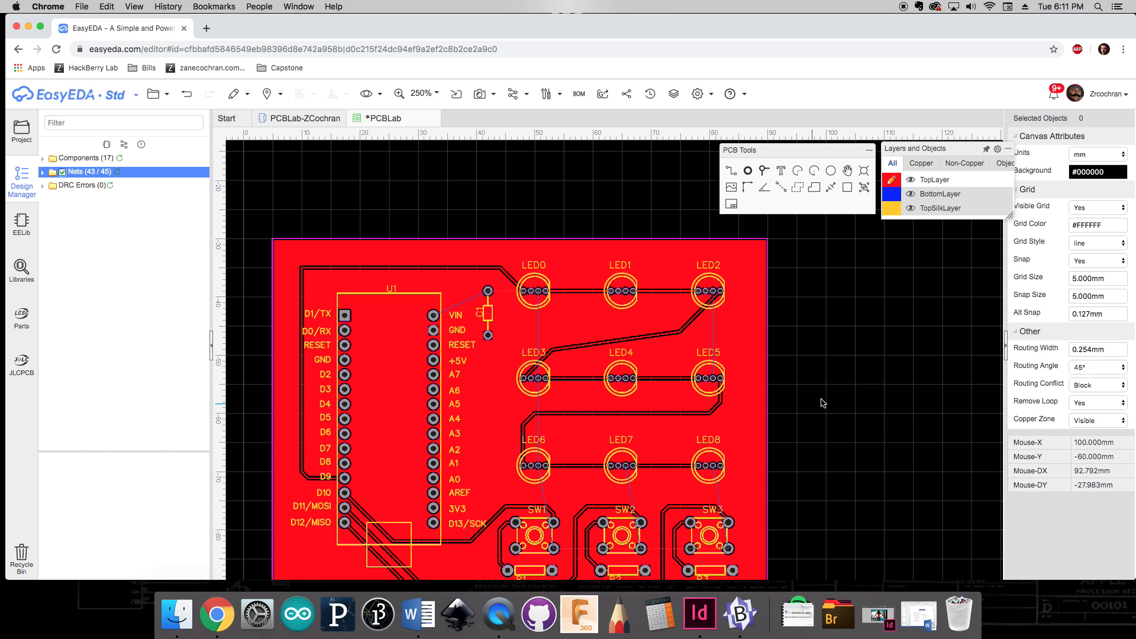
right_click_drag(821, 399, 839, 344)
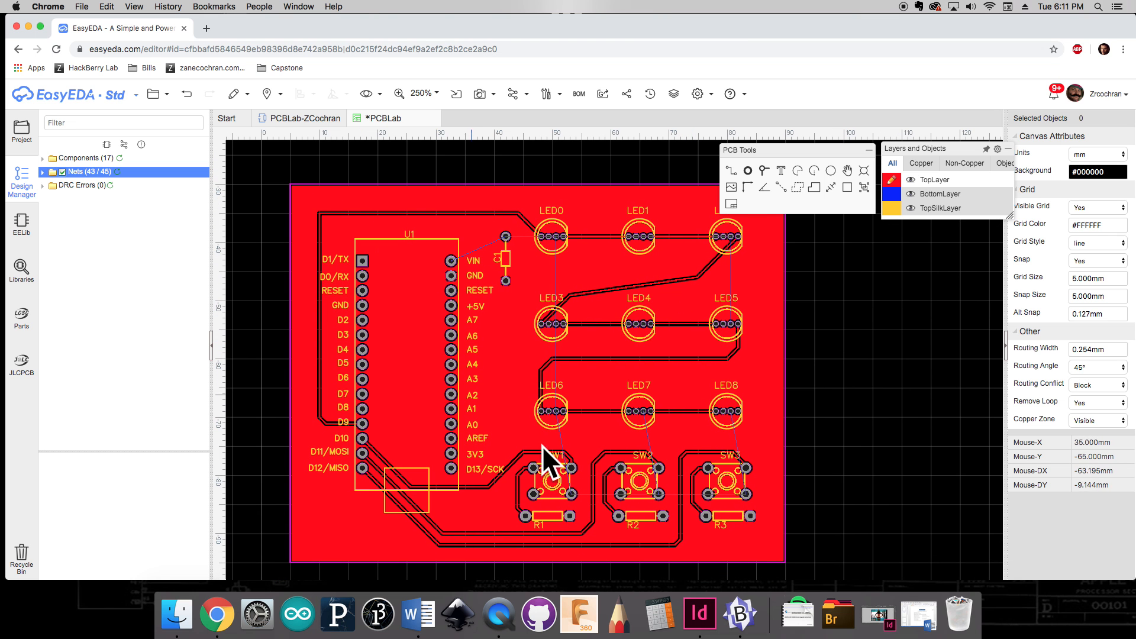
scroll(734, 407, "down", 1)
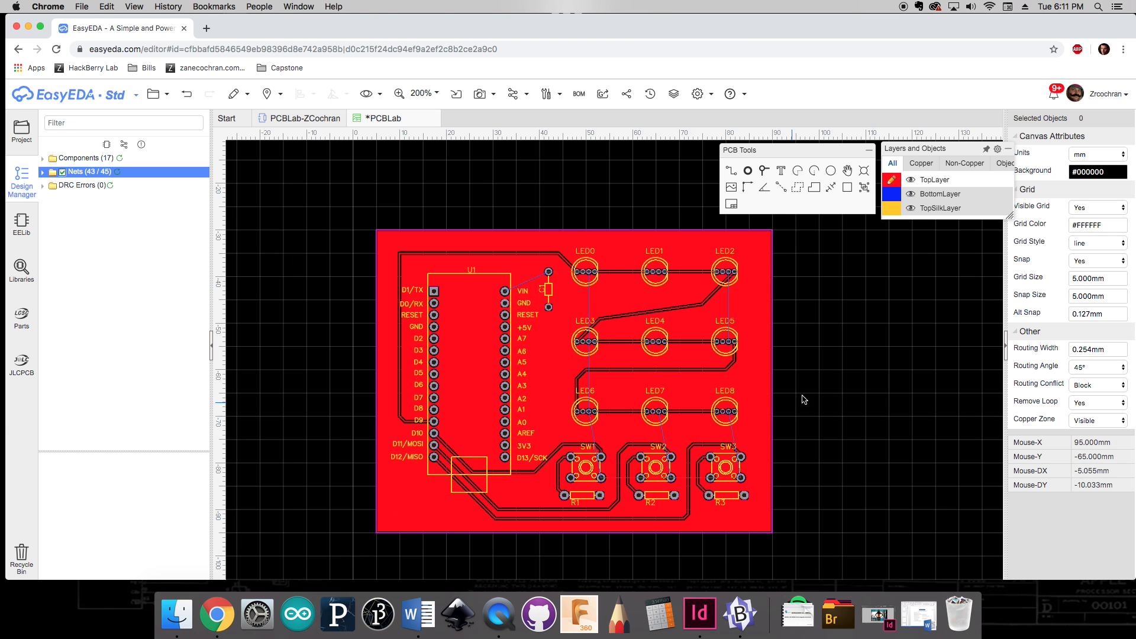
right_click_drag(813, 397, 844, 402)
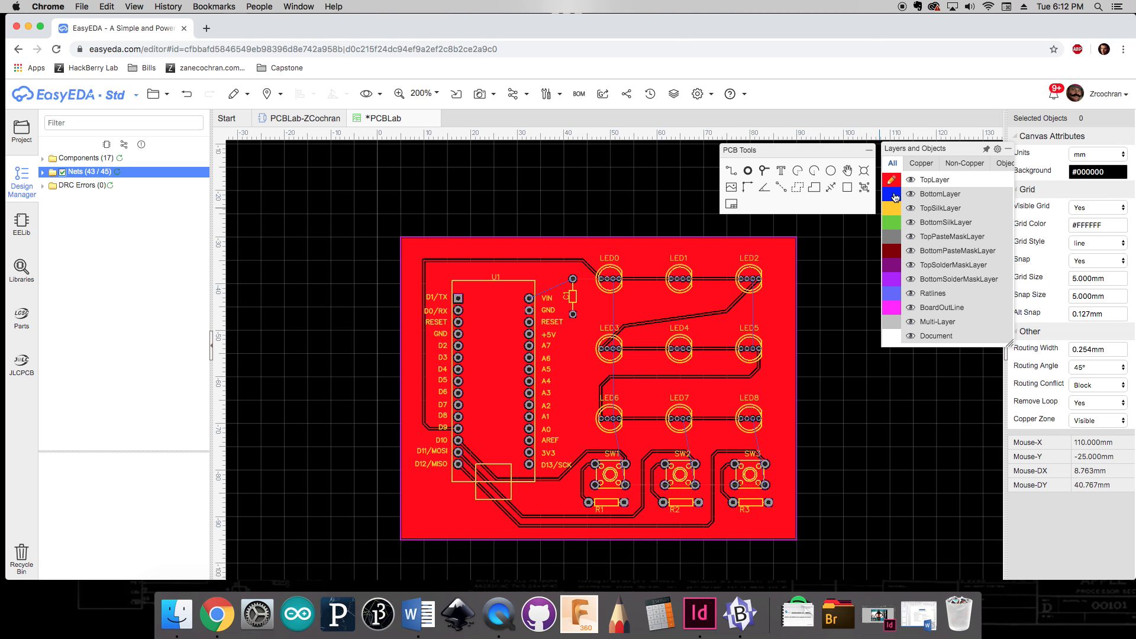
Step: Make the bottom layer the active layer and hide the top layer
left_click(891, 195)
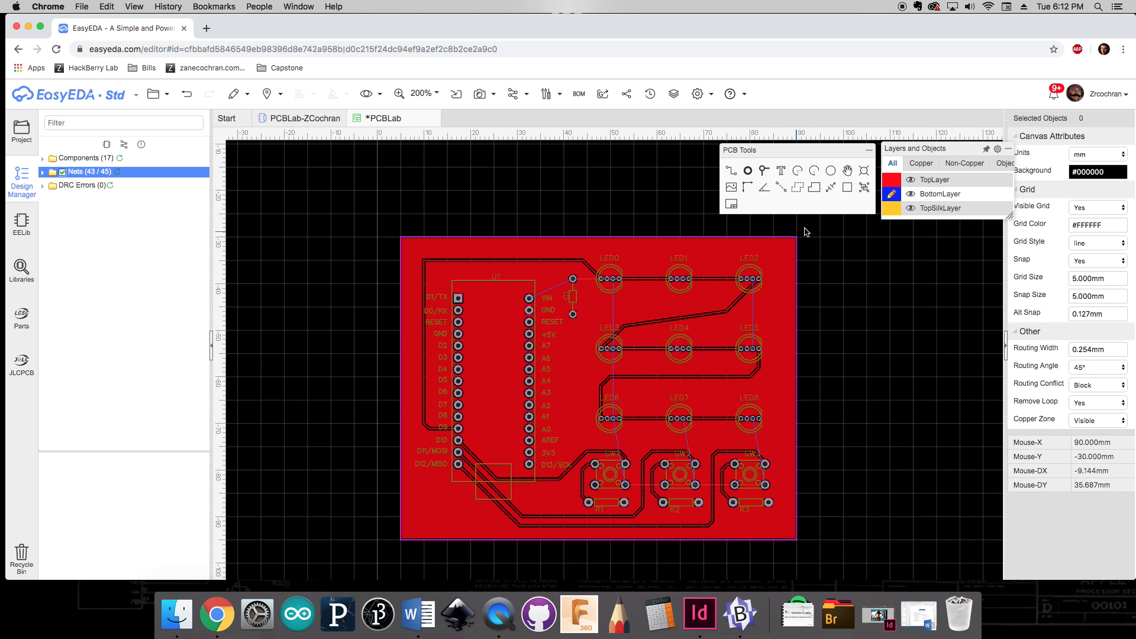
left_click(912, 180)
left_click(911, 181)
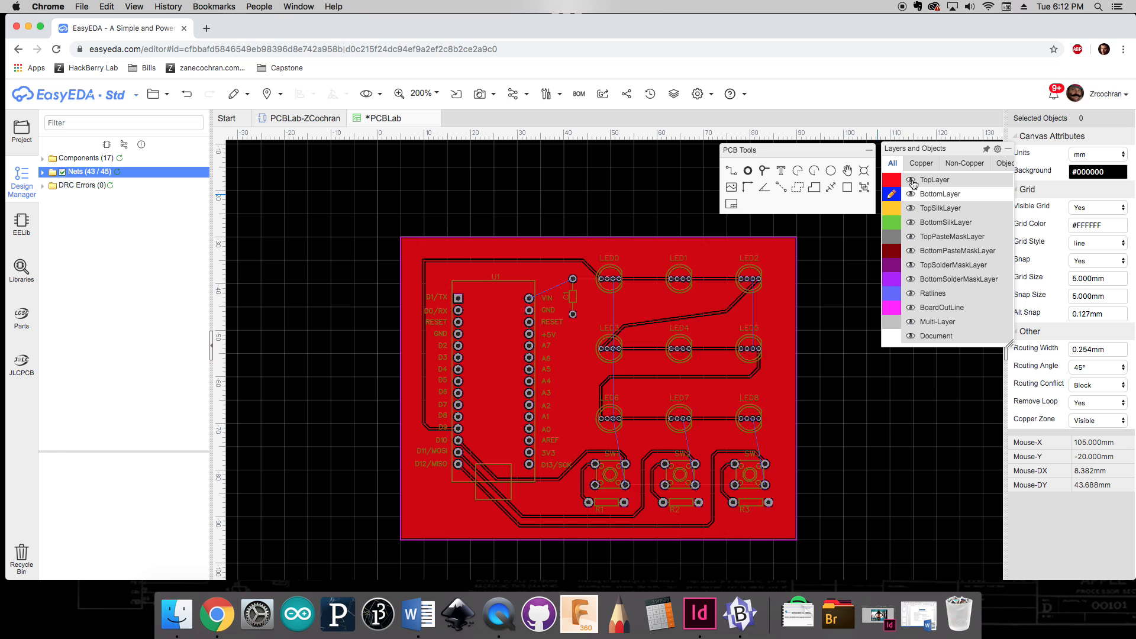
left_click(912, 180)
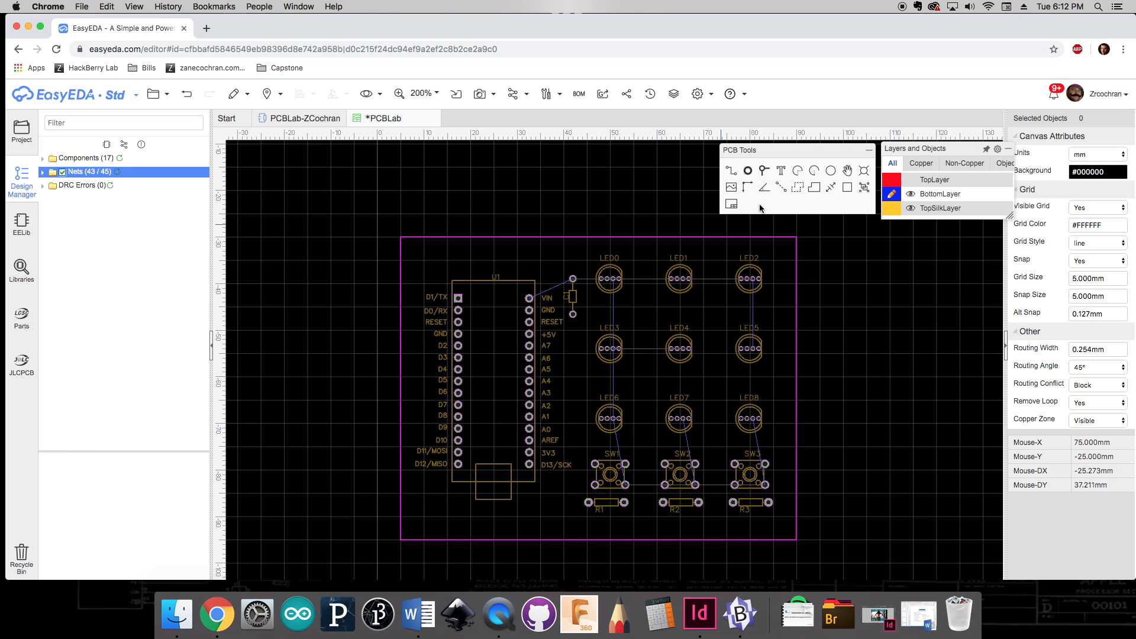
Step: Draw a bottom-layer copper area covering the board outline
left_click(798, 188)
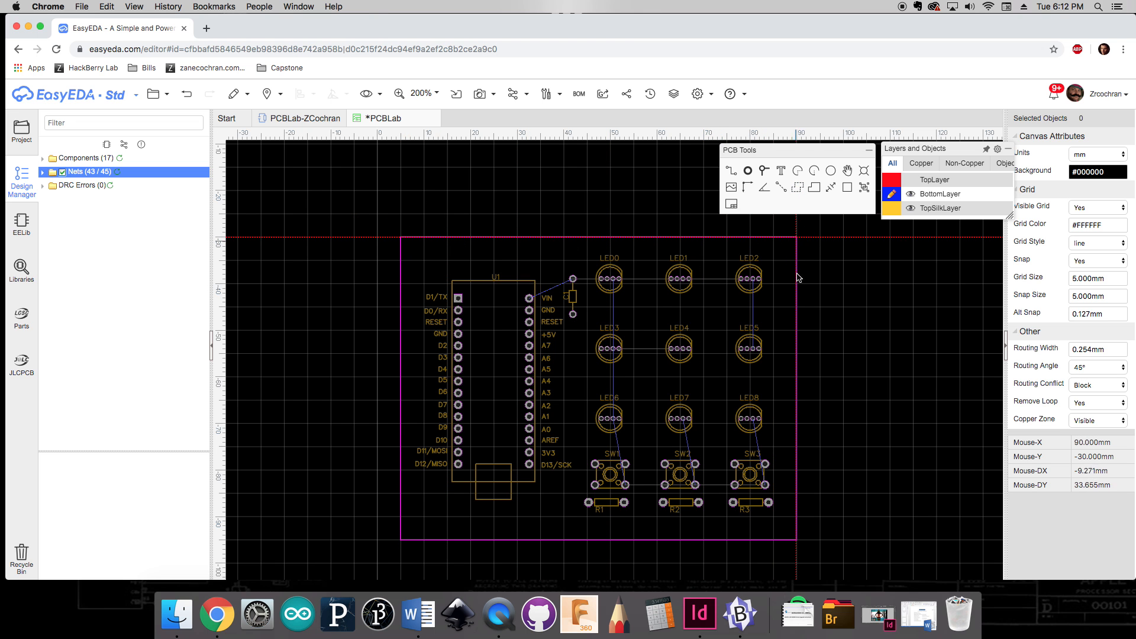
left_click(799, 535)
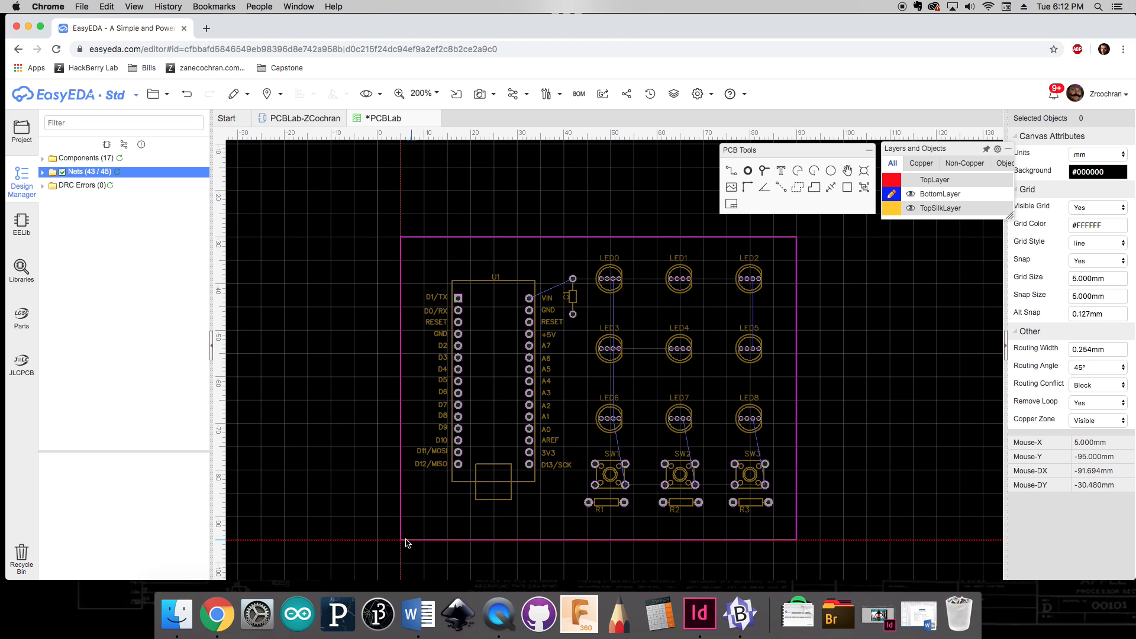
left_click(402, 240)
key("Escape")
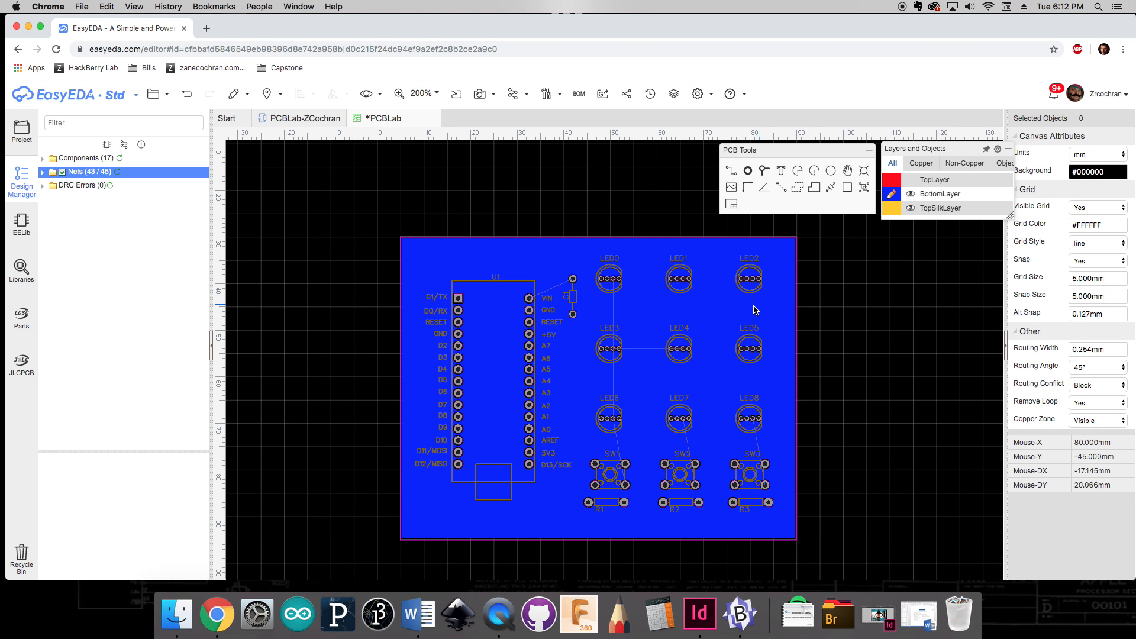
Step: Select the bottom-layer copper area and set its net to VCC
scroll(756, 287, "up", 5)
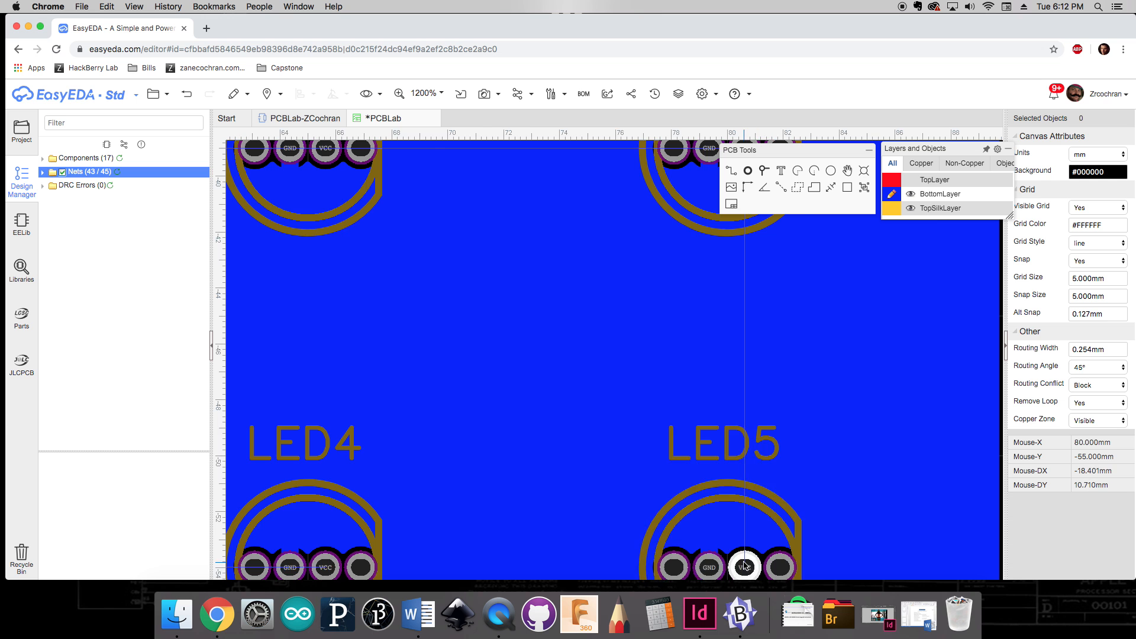
scroll(770, 568, "down", 3)
right_click_drag(872, 422, 895, 323)
left_click(870, 329)
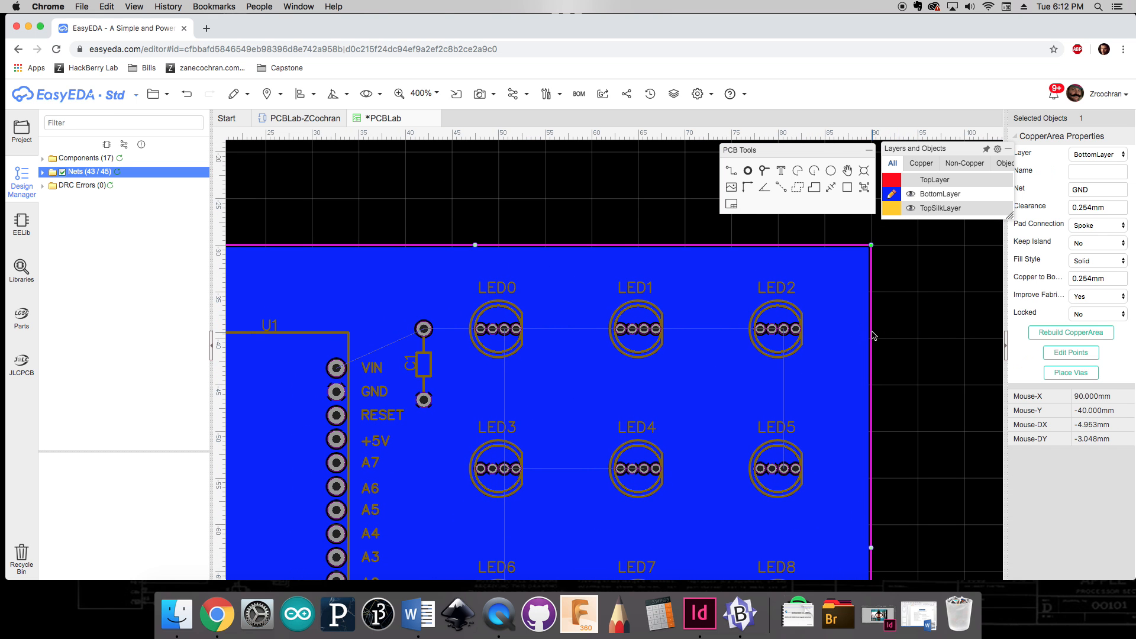
left_click(927, 260)
scroll(835, 355, "down", 3)
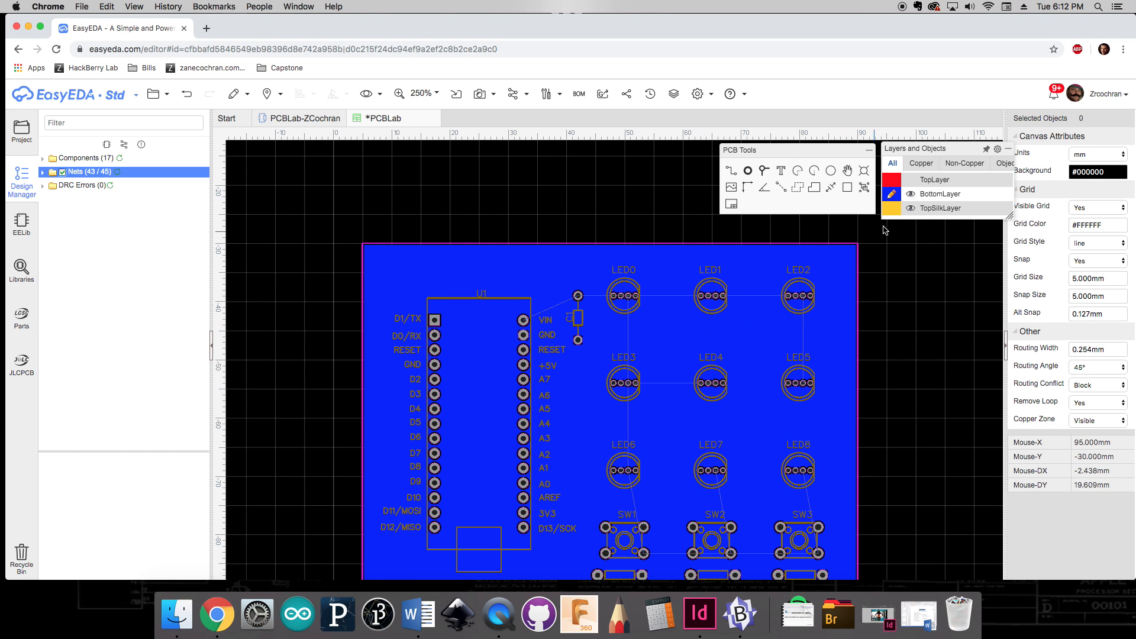
mouse_move(921, 207)
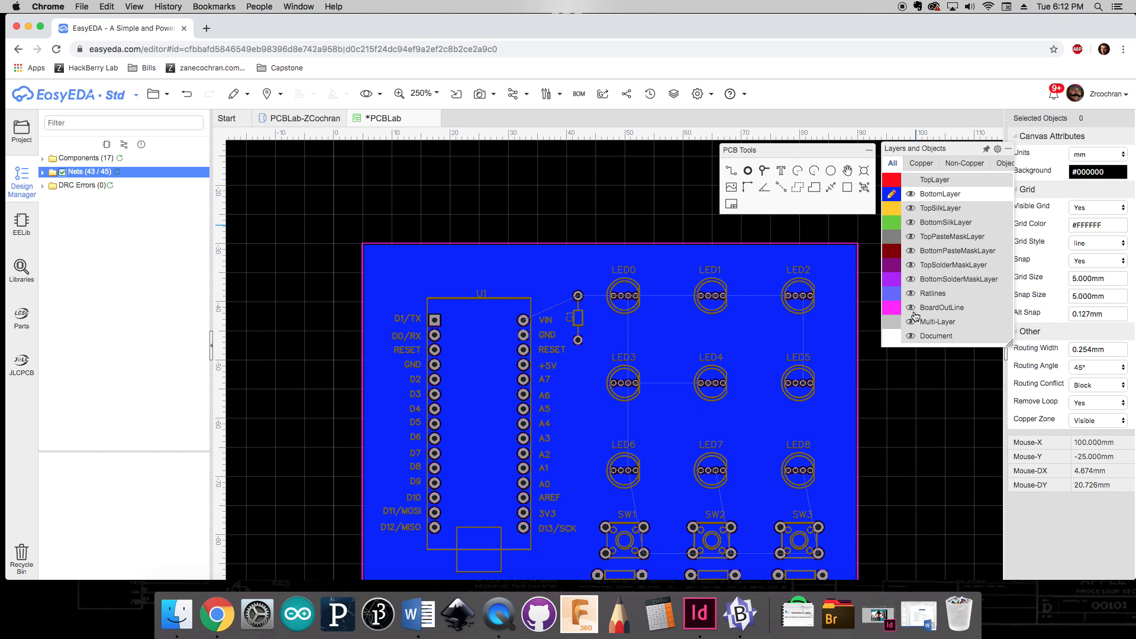
left_click(911, 308)
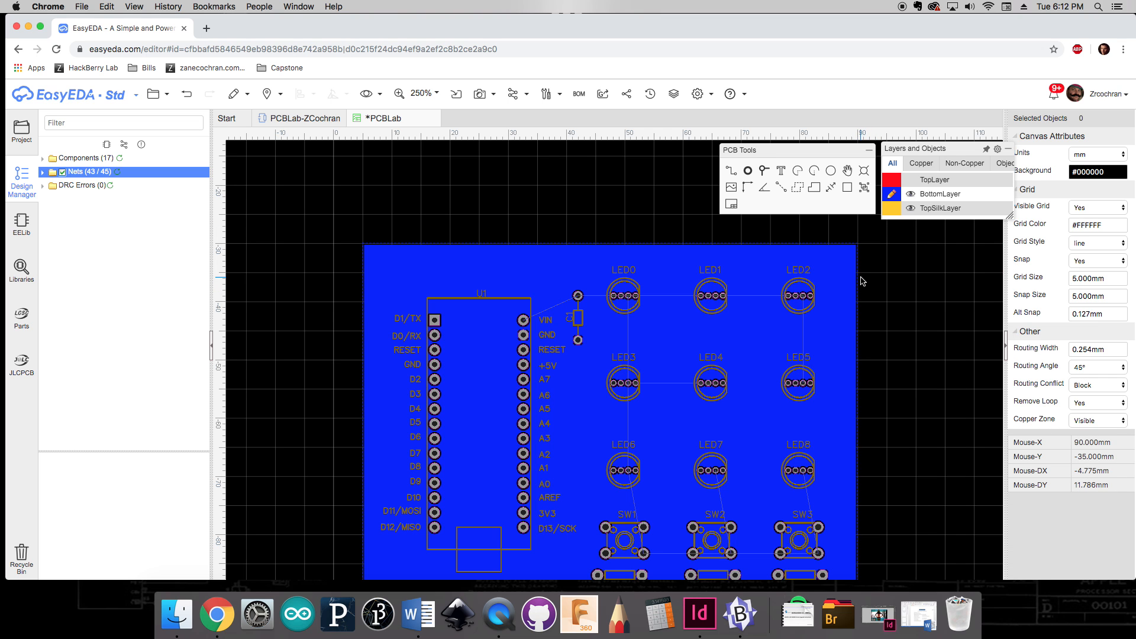
left_click(857, 282)
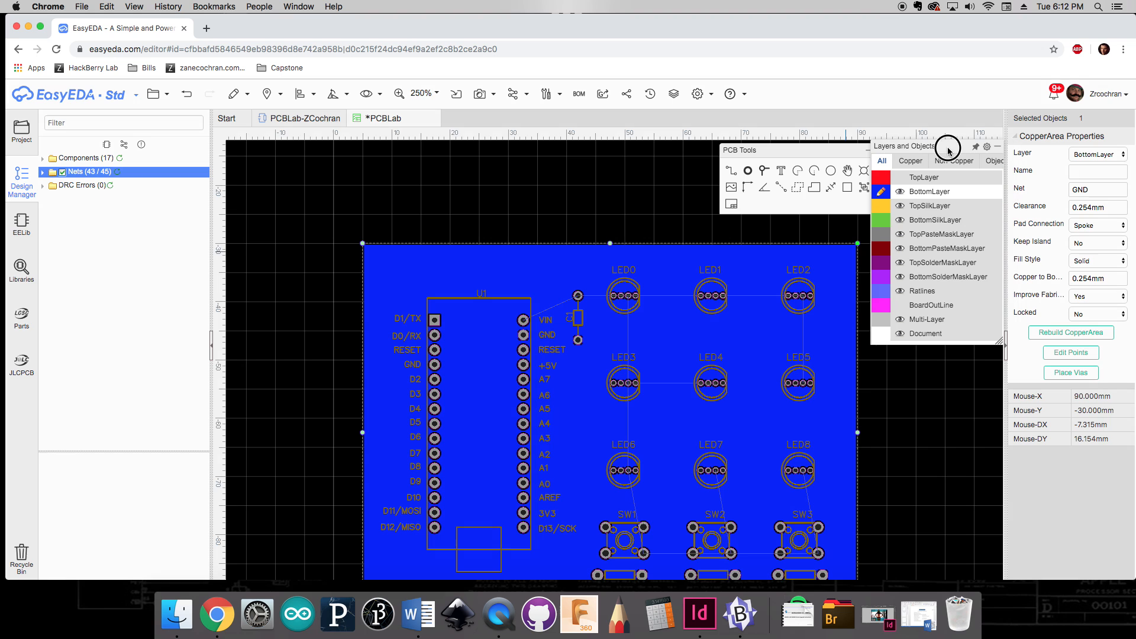
double_click(1093, 187)
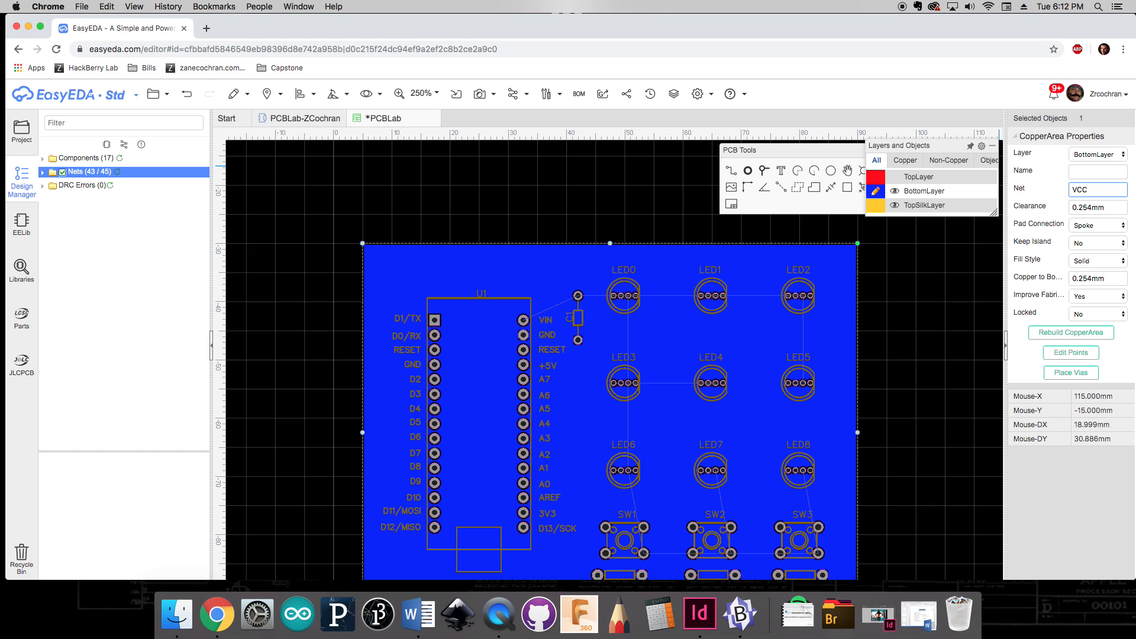
key("Return")
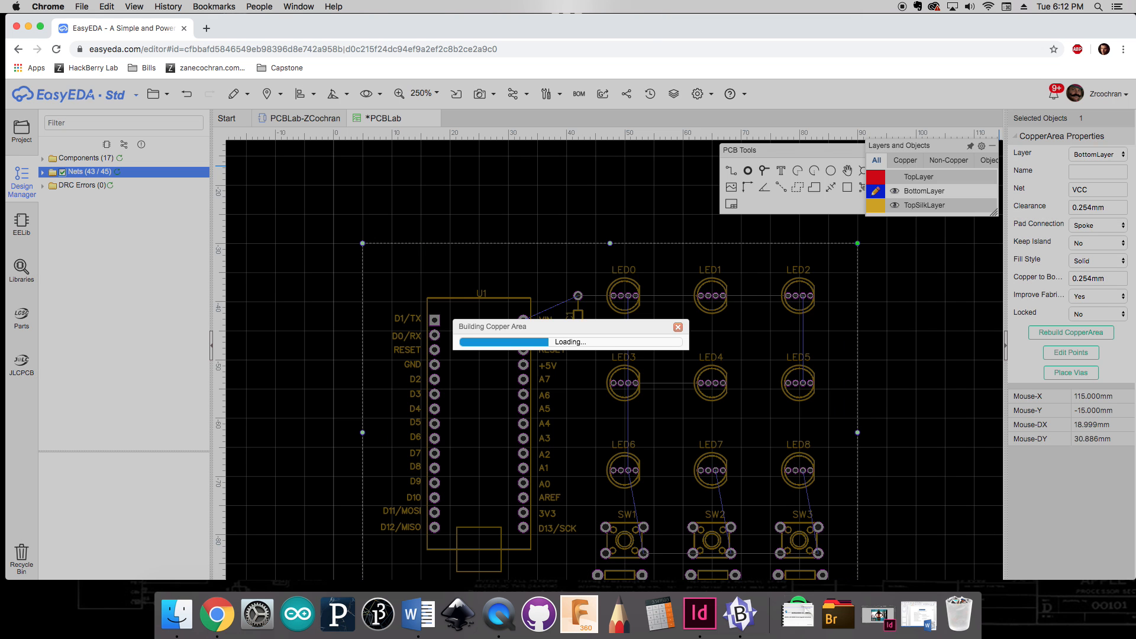
left_click(819, 374)
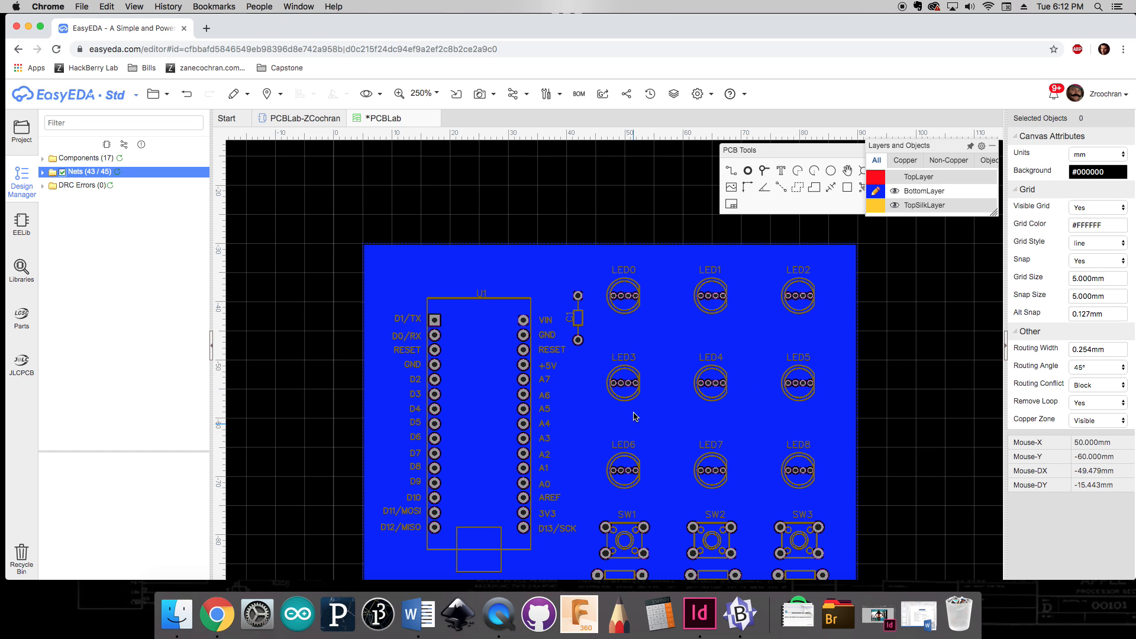
Step: Inspect the VCC pads of the LEDs and capacitor connecting to the bottom copper pour
scroll(632, 317, "up", 5)
scroll(632, 318, "up", 2)
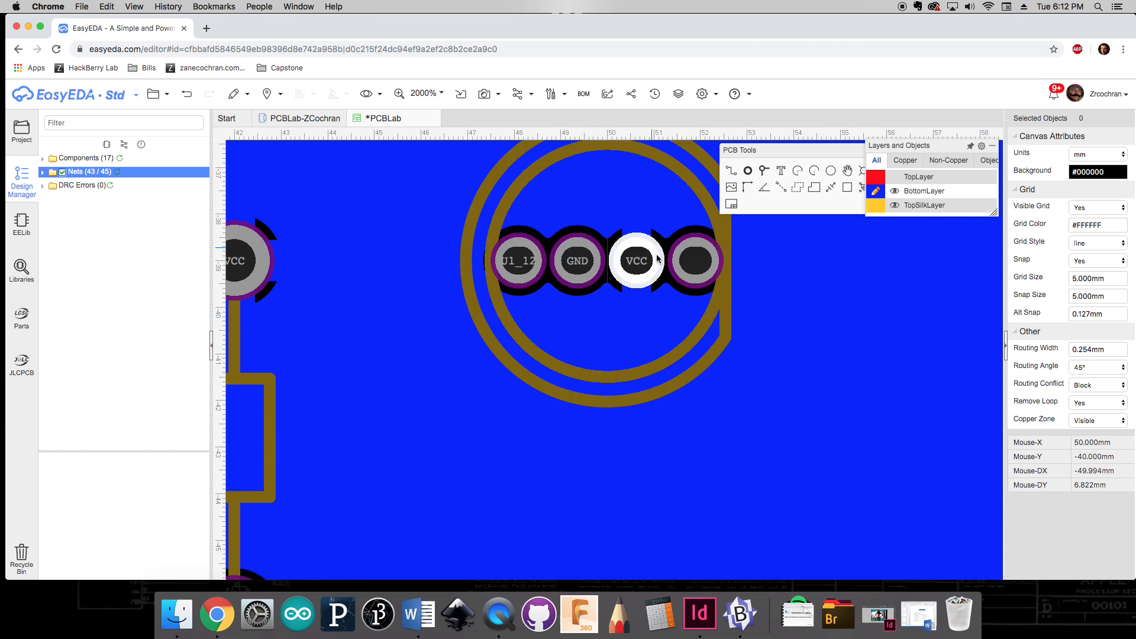
scroll(657, 338, "down", 2)
scroll(592, 342, "down", 1)
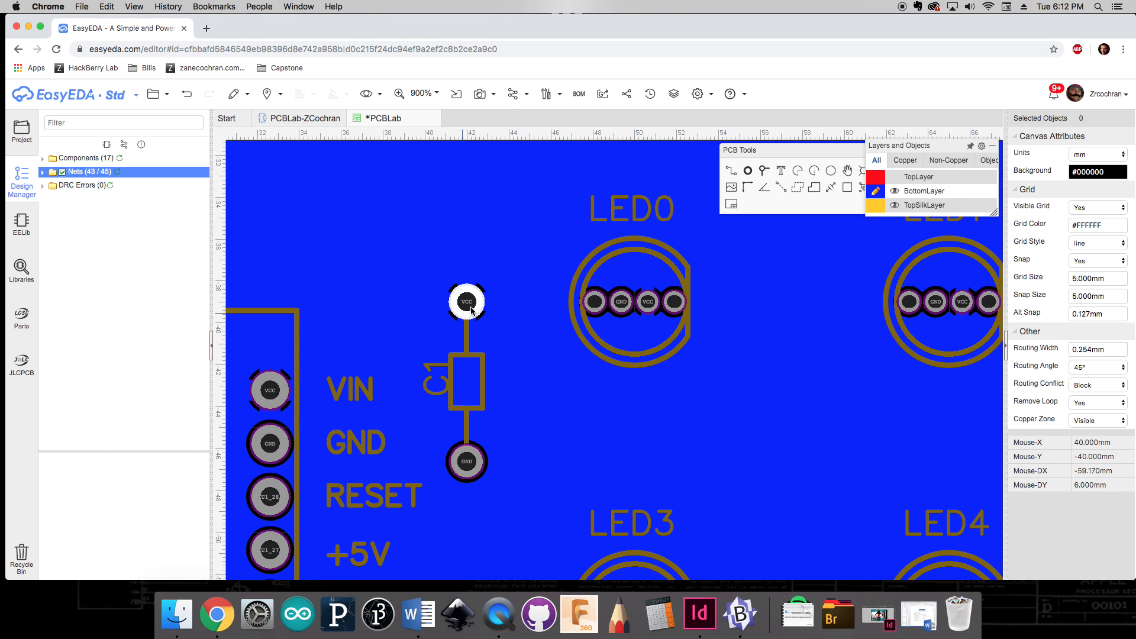
scroll(497, 345, "up", 4)
scroll(498, 344, "down", 6)
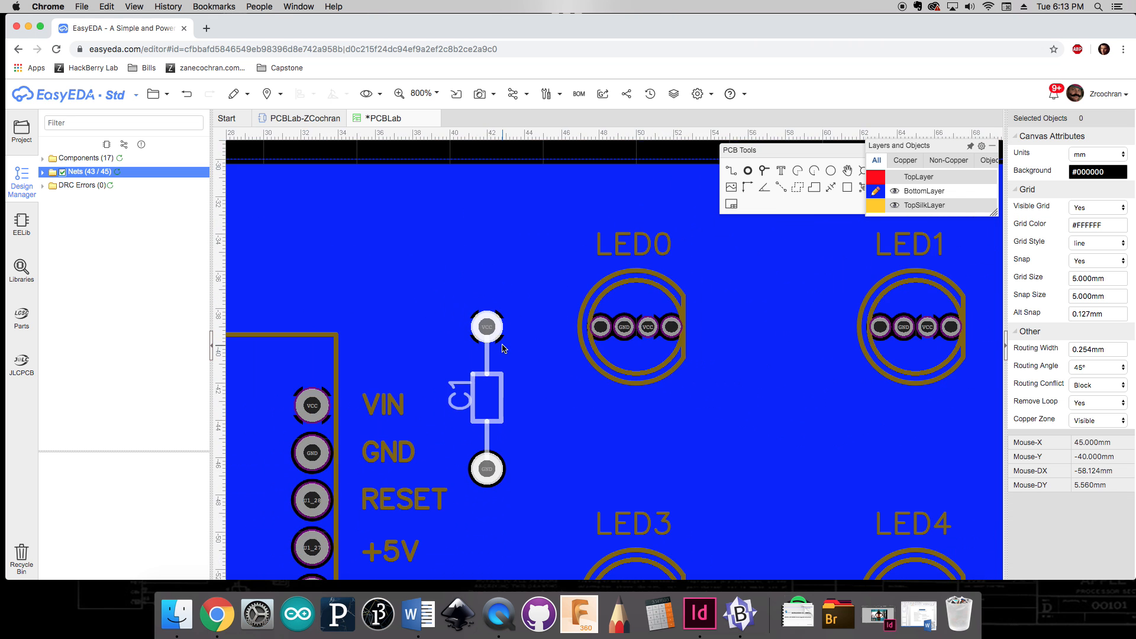
Step: Show the board outline and top layer again and make the top layer active
mouse_move(935, 259)
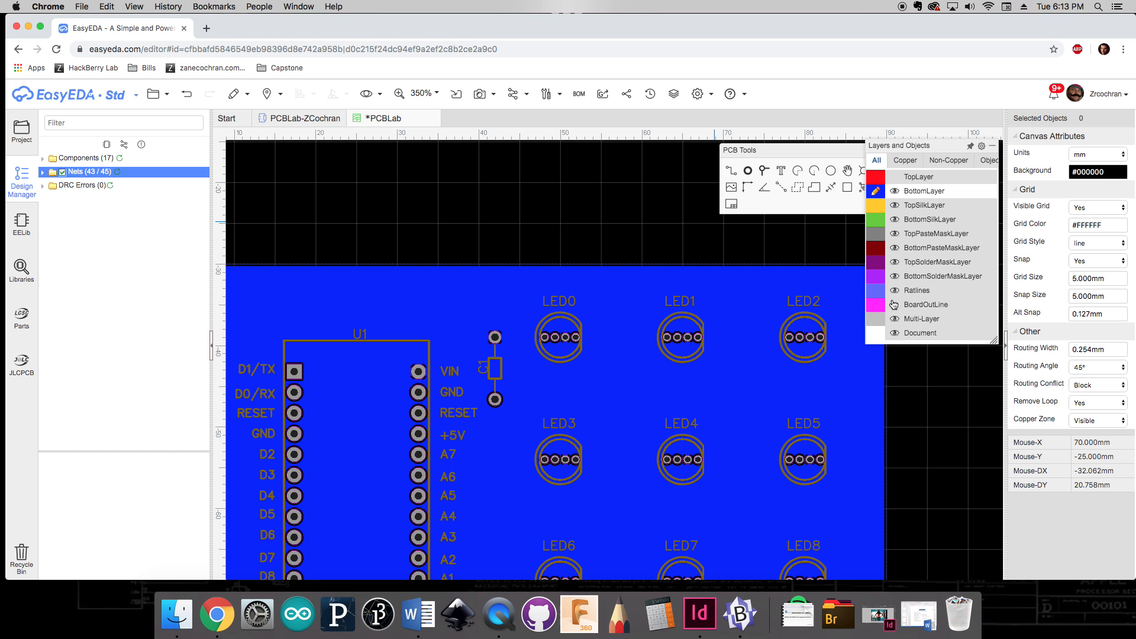
left_click(894, 305)
left_click(895, 179)
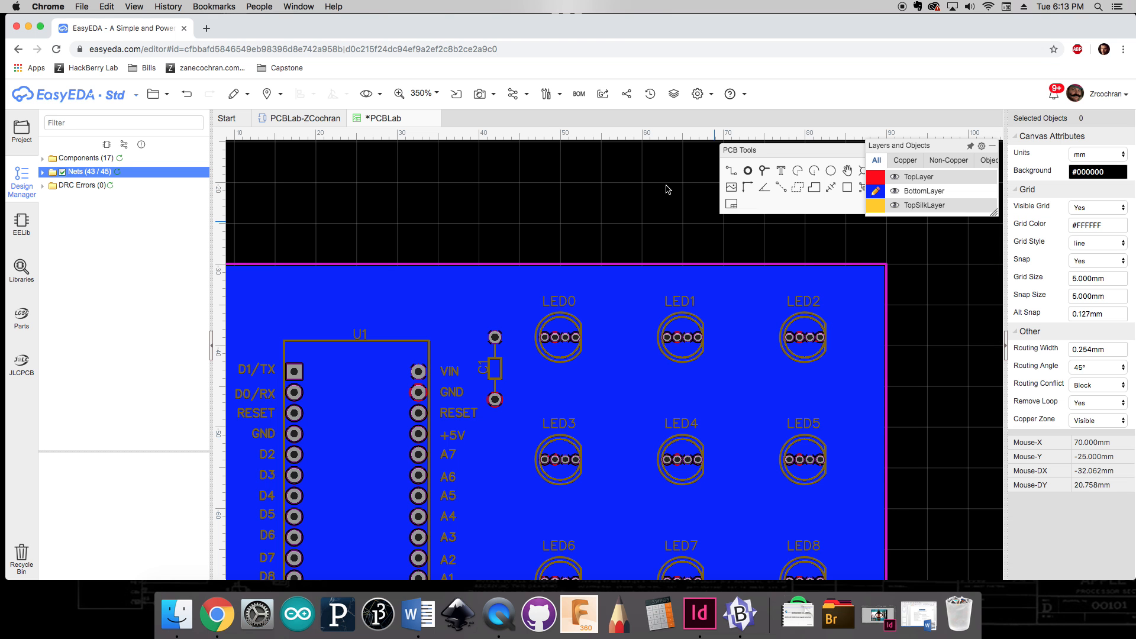
left_click(876, 178)
scroll(817, 362, "down", 3)
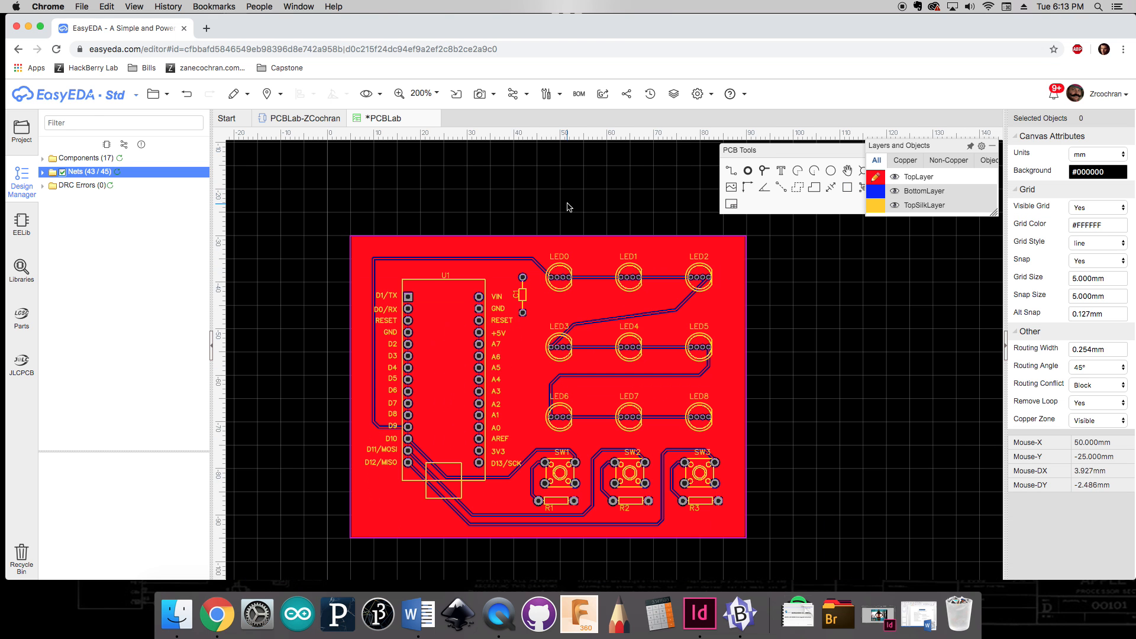
right_click_drag(817, 363, 806, 336)
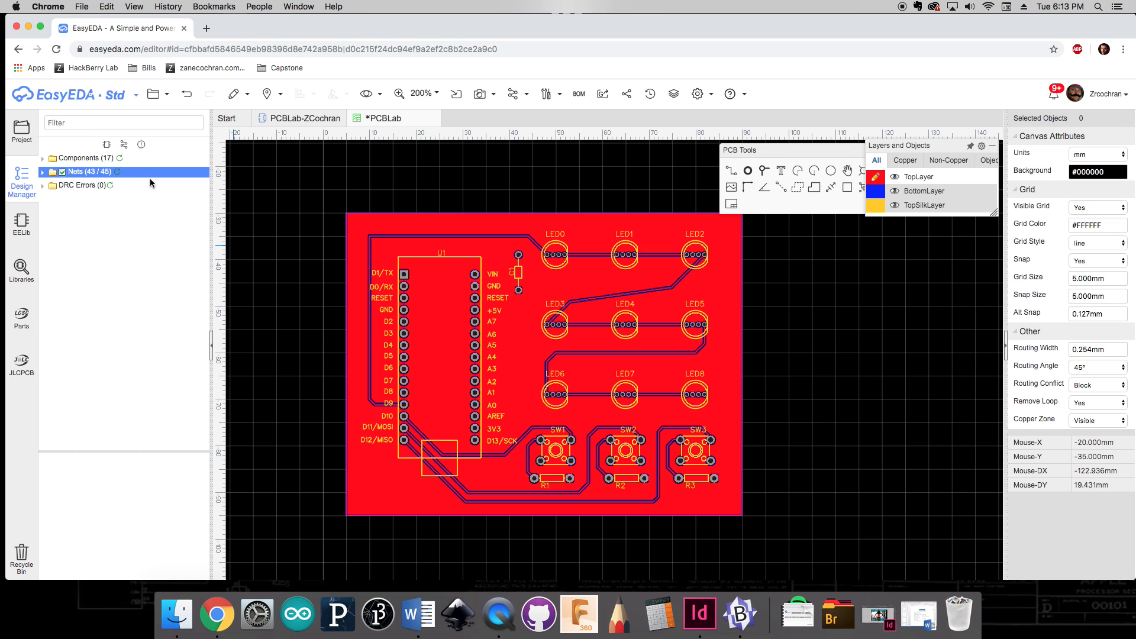
Step: Check the nets list and DRC errors list, then save the PCB
left_click(134, 175)
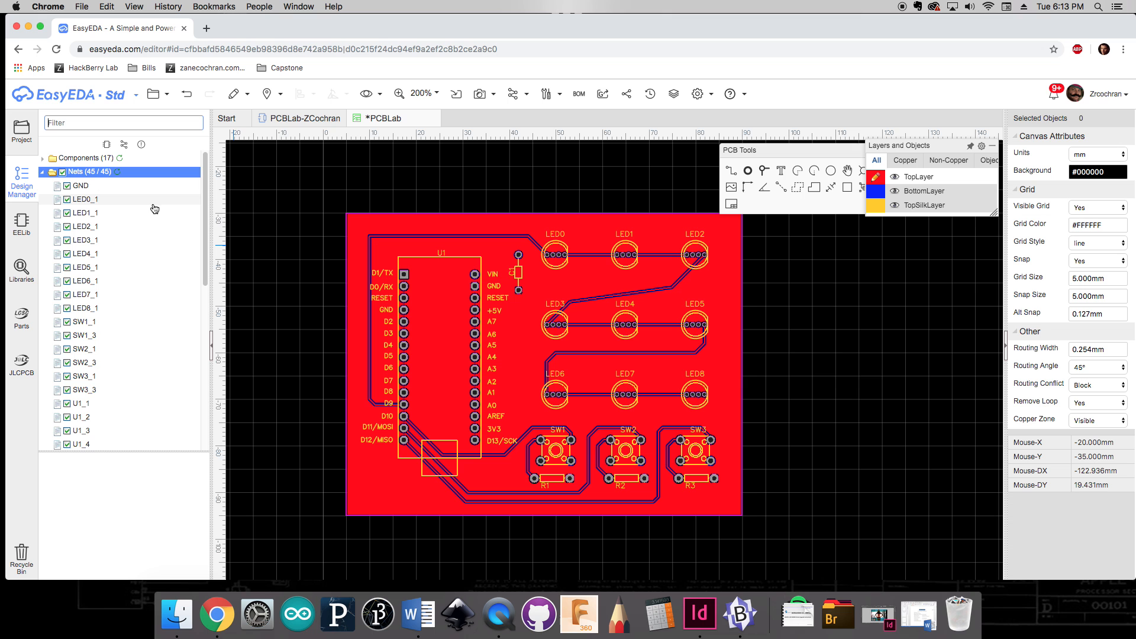
left_click(43, 172)
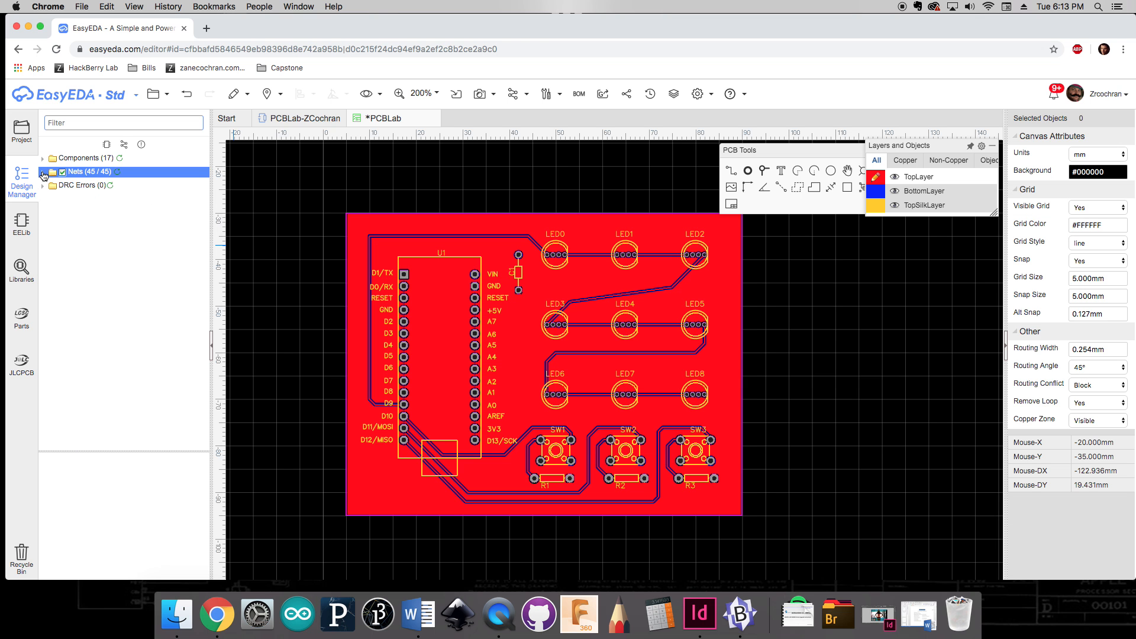
left_click(110, 189)
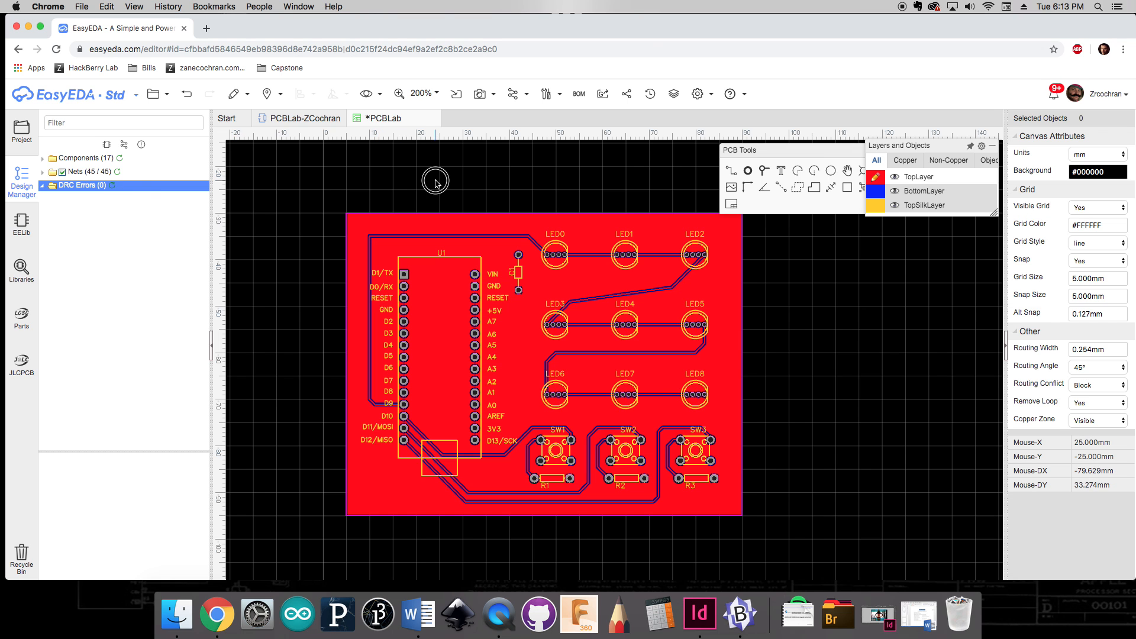
key("super+s")
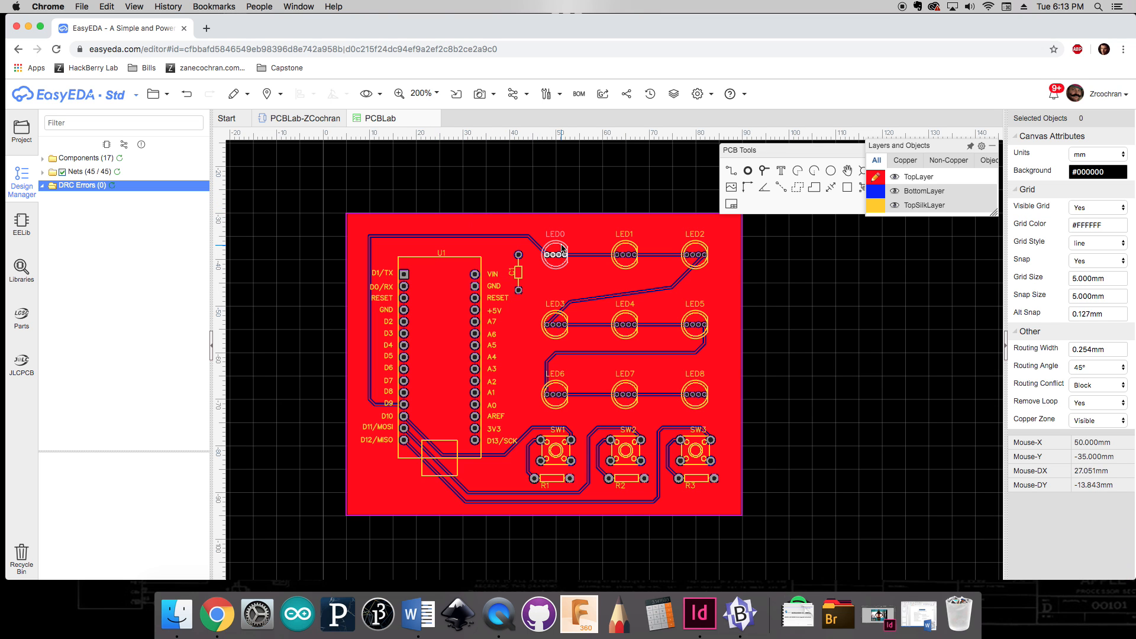
Step: Place a text label above the board and put it on the TopSilkLayer
left_click(782, 173)
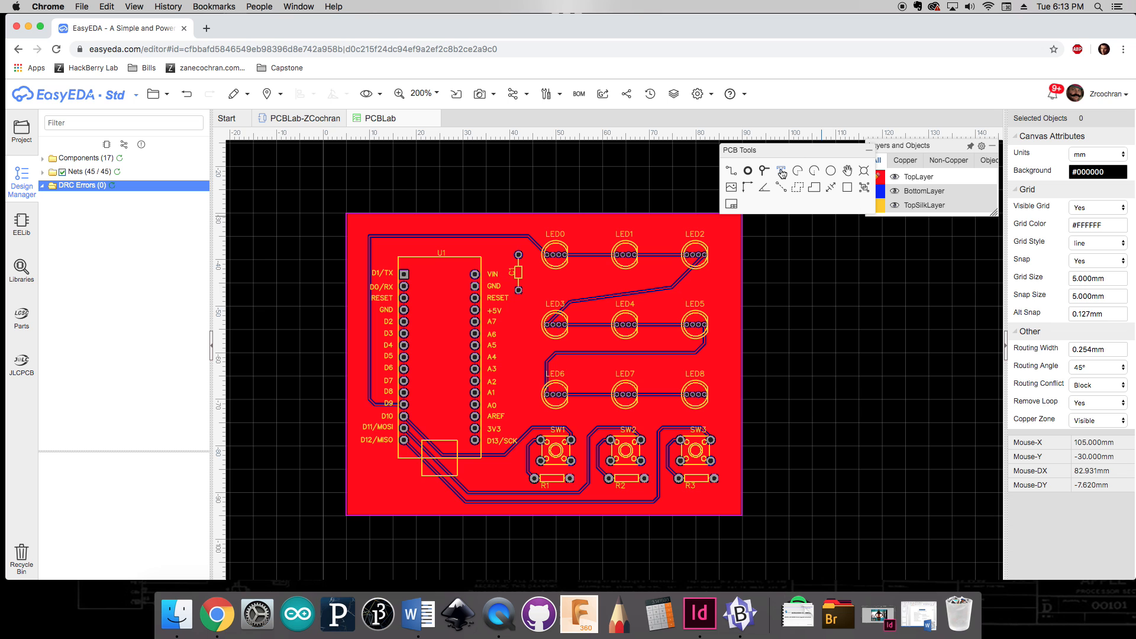
left_click(359, 188)
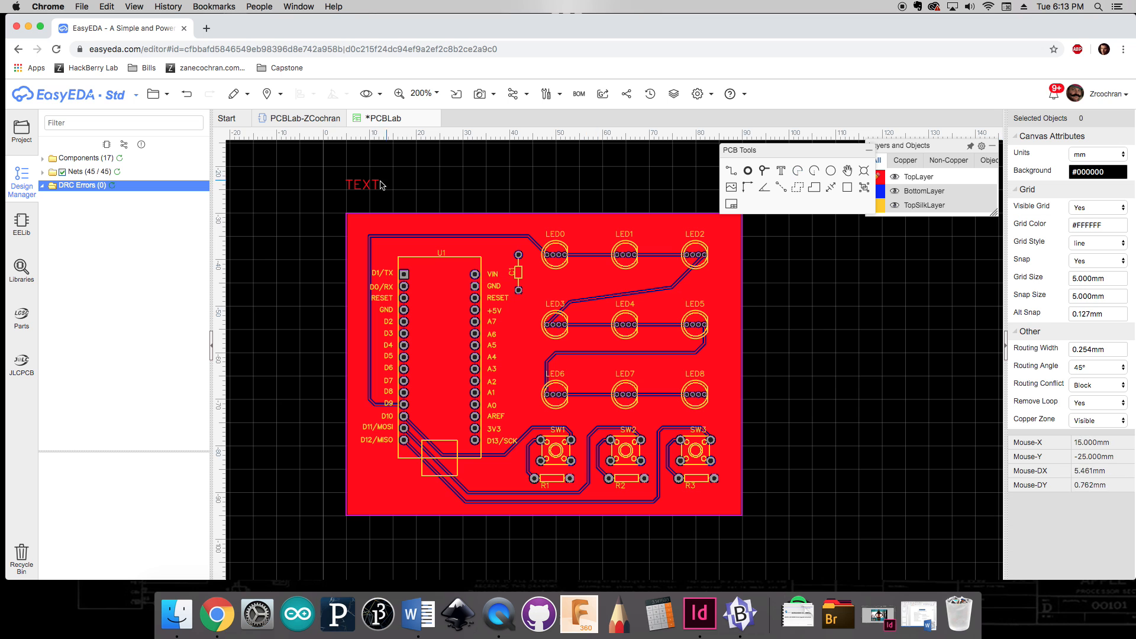
left_click(378, 186)
left_click(1096, 155)
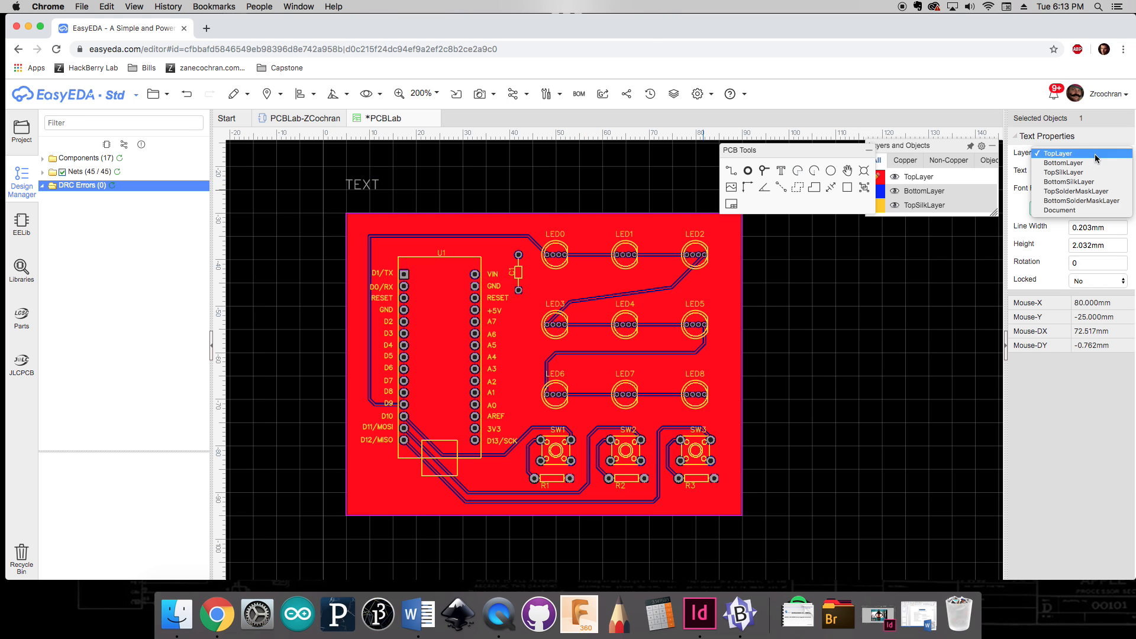
left_click(1077, 173)
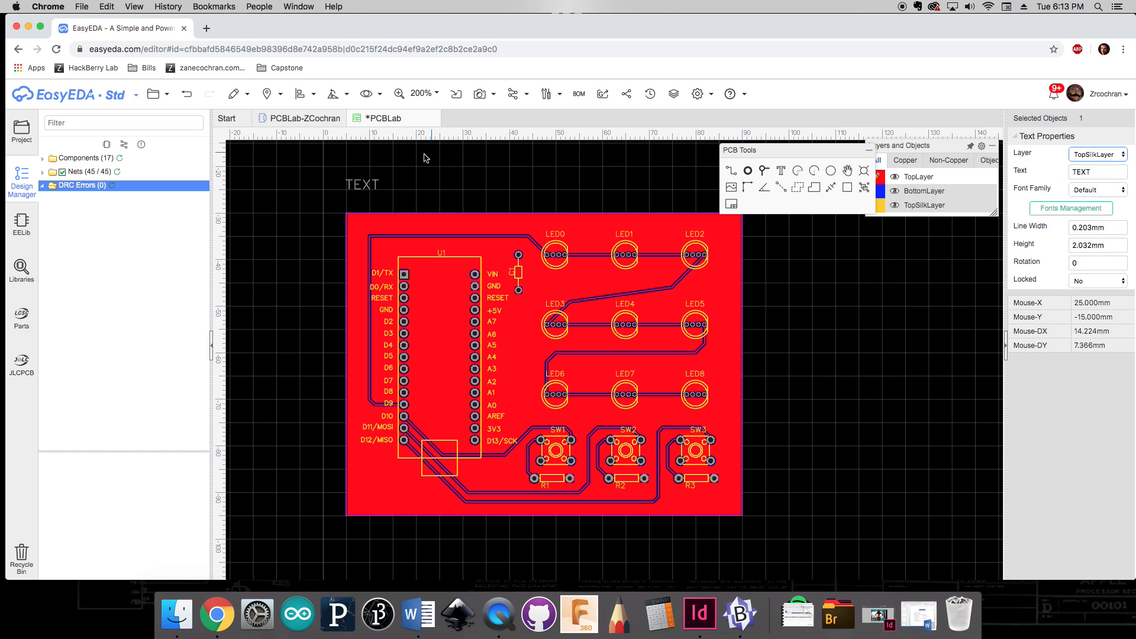
left_click(424, 182)
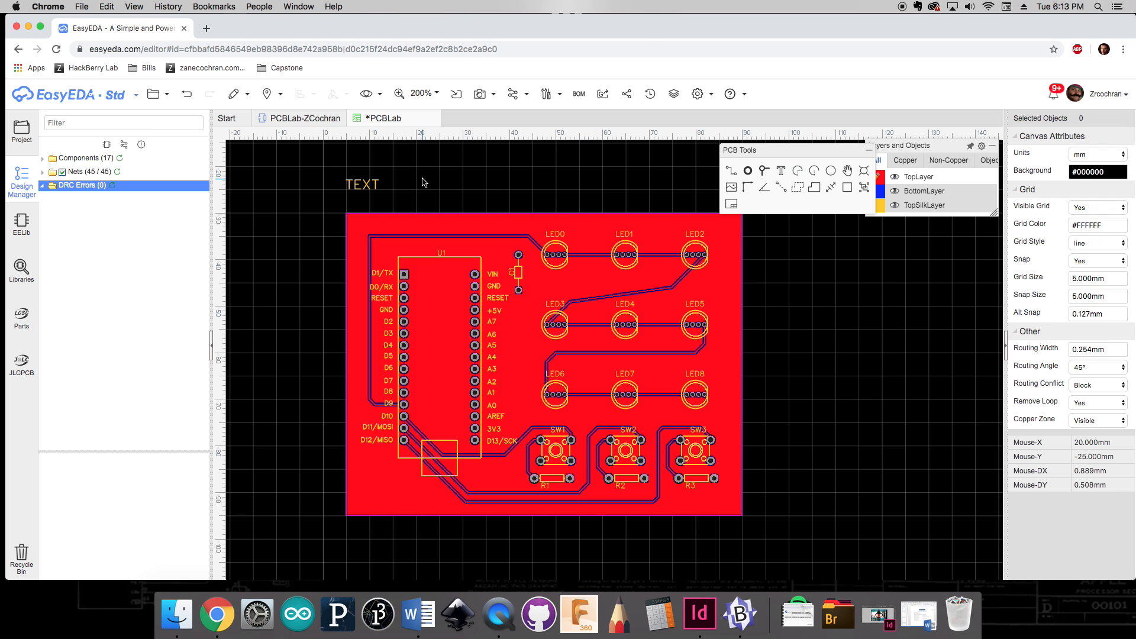
Step: Change the label text to "PCBLab - " followed by the designer's name, and shift it slightly along the board edge
double_click(374, 187)
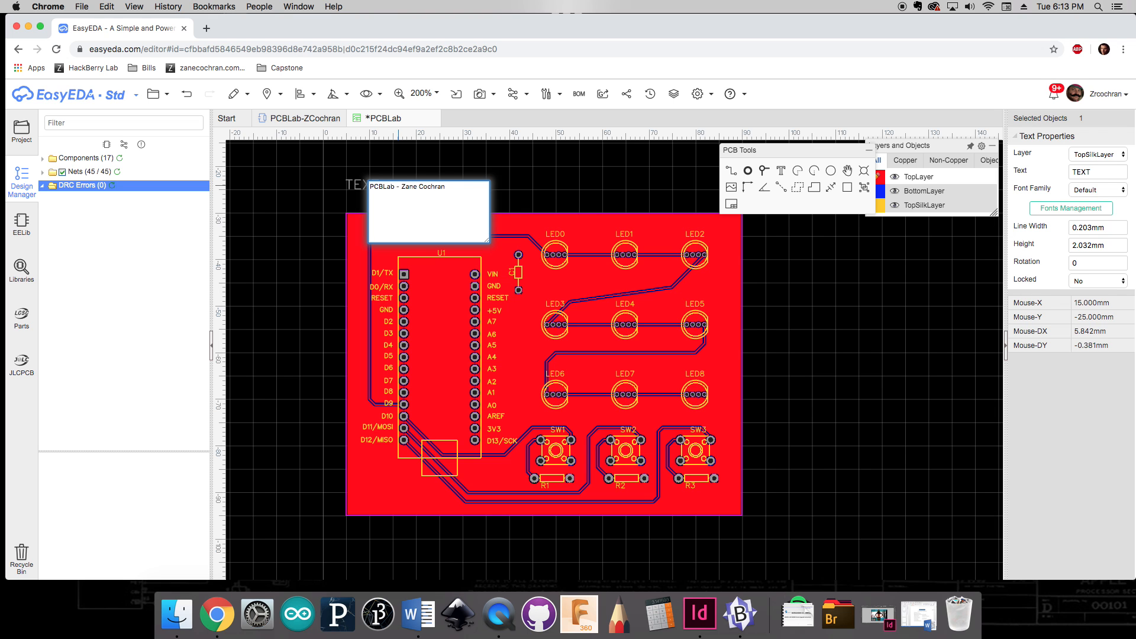
key("Return")
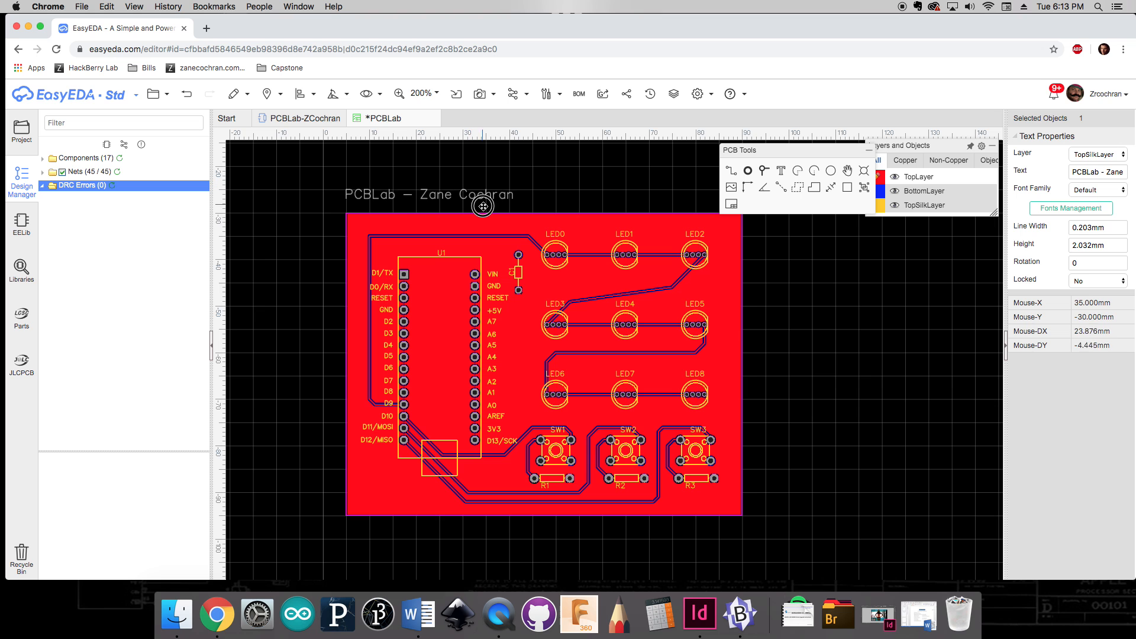
left_click_drag(483, 206, 505, 206)
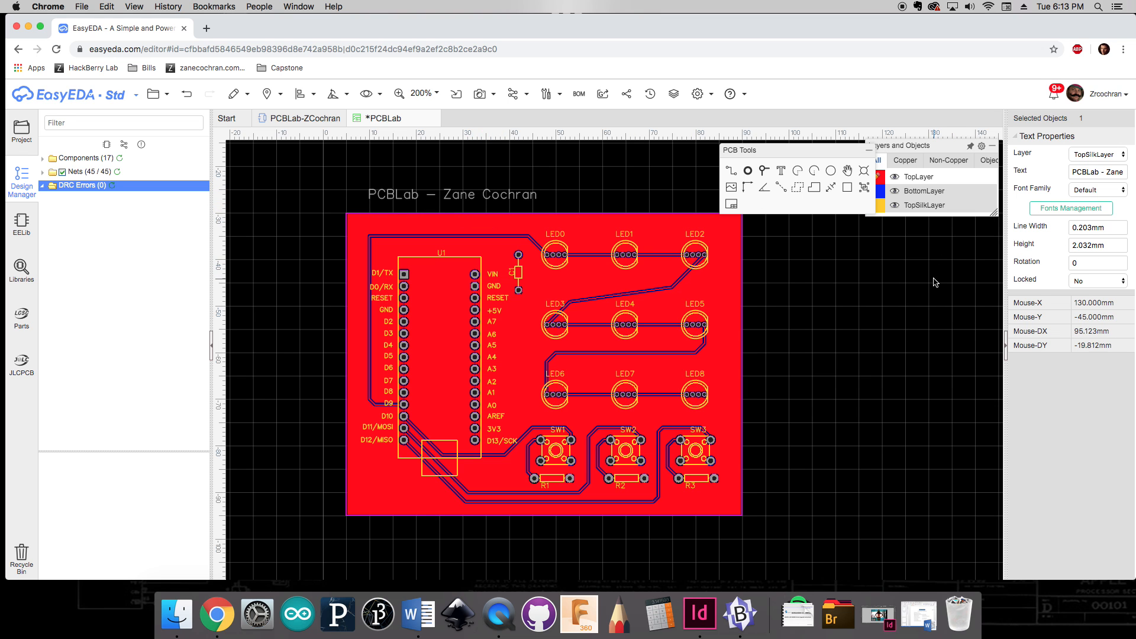
Step: Set the label's font family to Roboto Slab Bold
left_click(1085, 190)
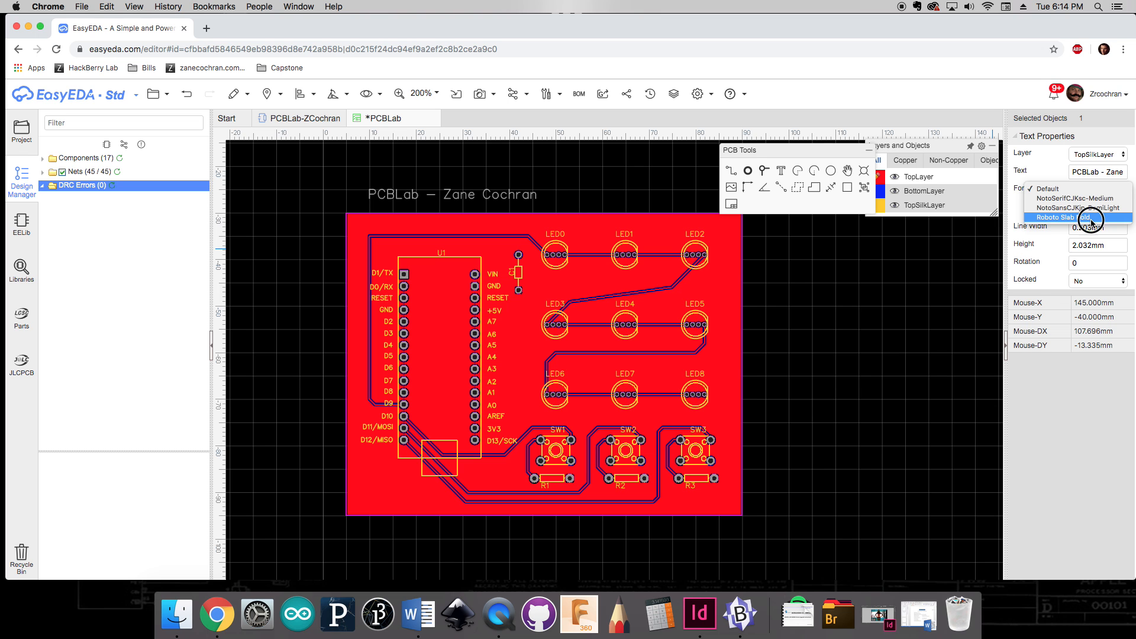
left_click(1092, 218)
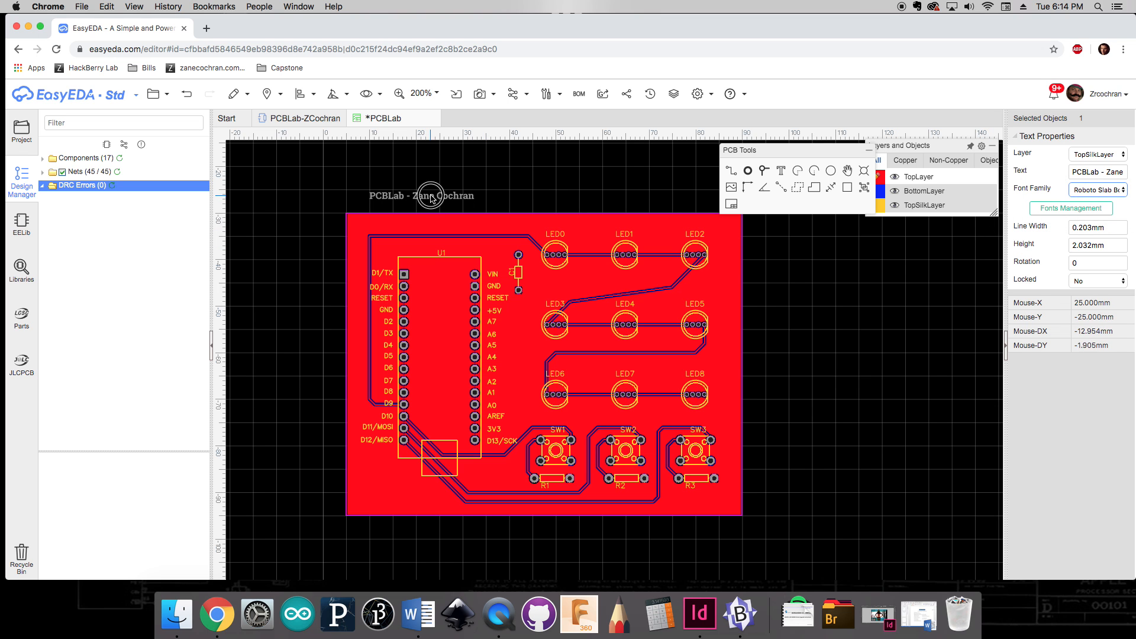
left_click(839, 312)
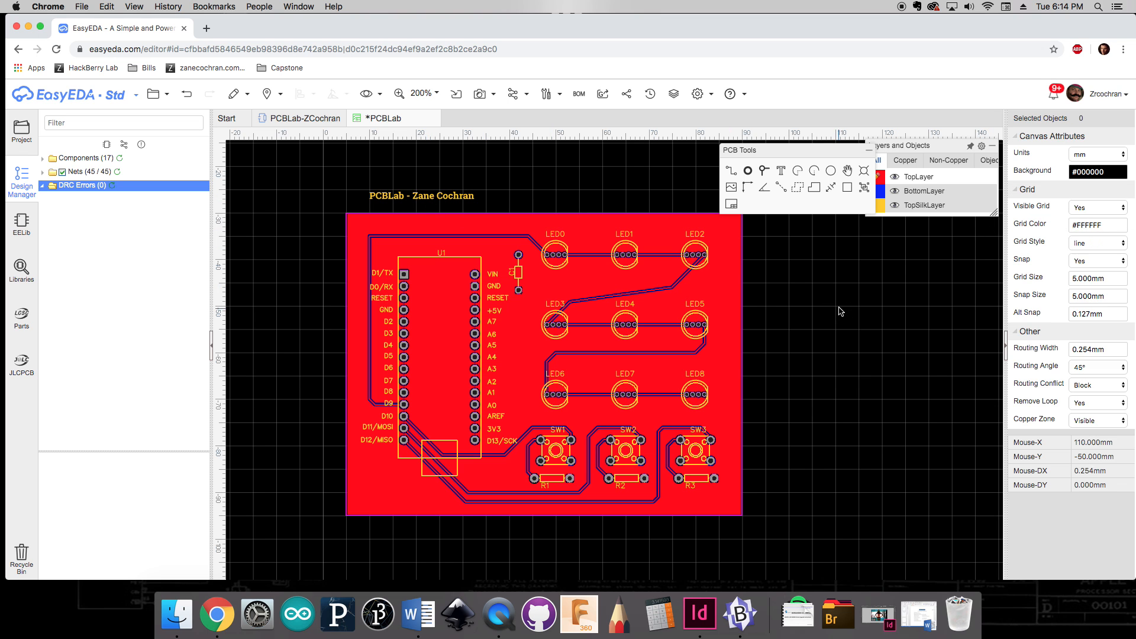
Step: Set the snap size to 1 mm and move the label inside the board's upper-left corner
left_click(1087, 296)
key("Return")
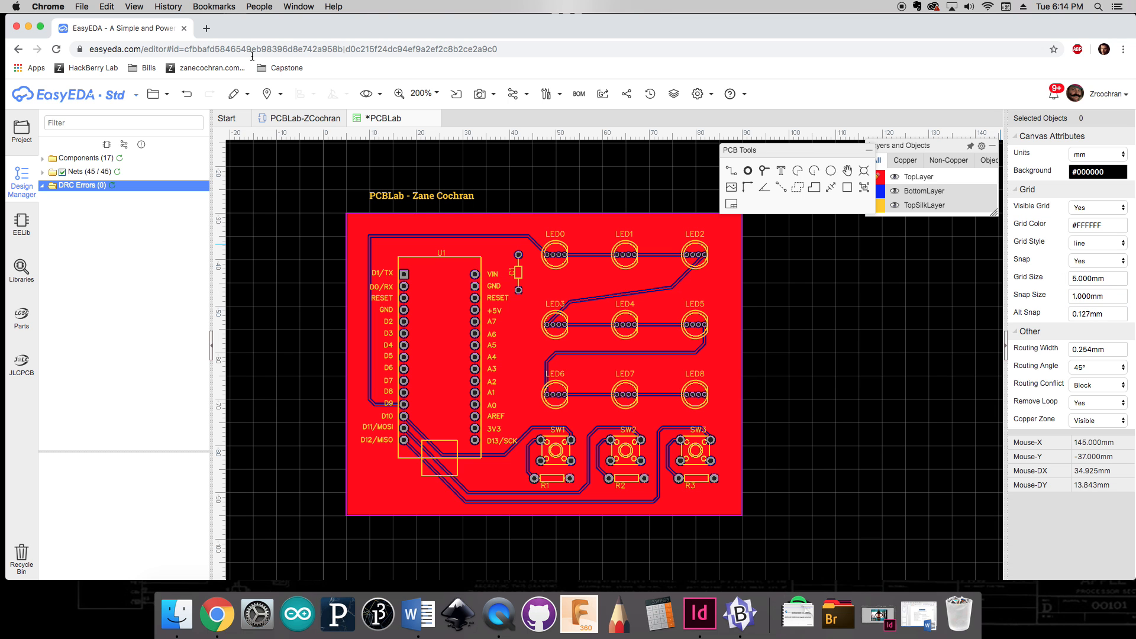
left_click_drag(428, 199, 414, 228)
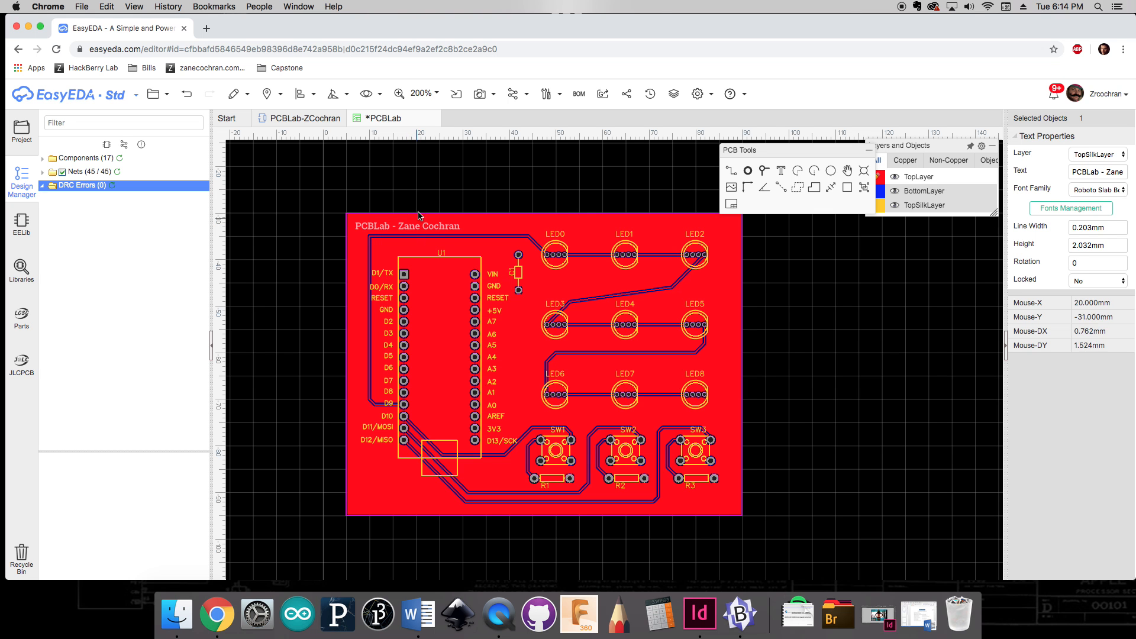
left_click(423, 191)
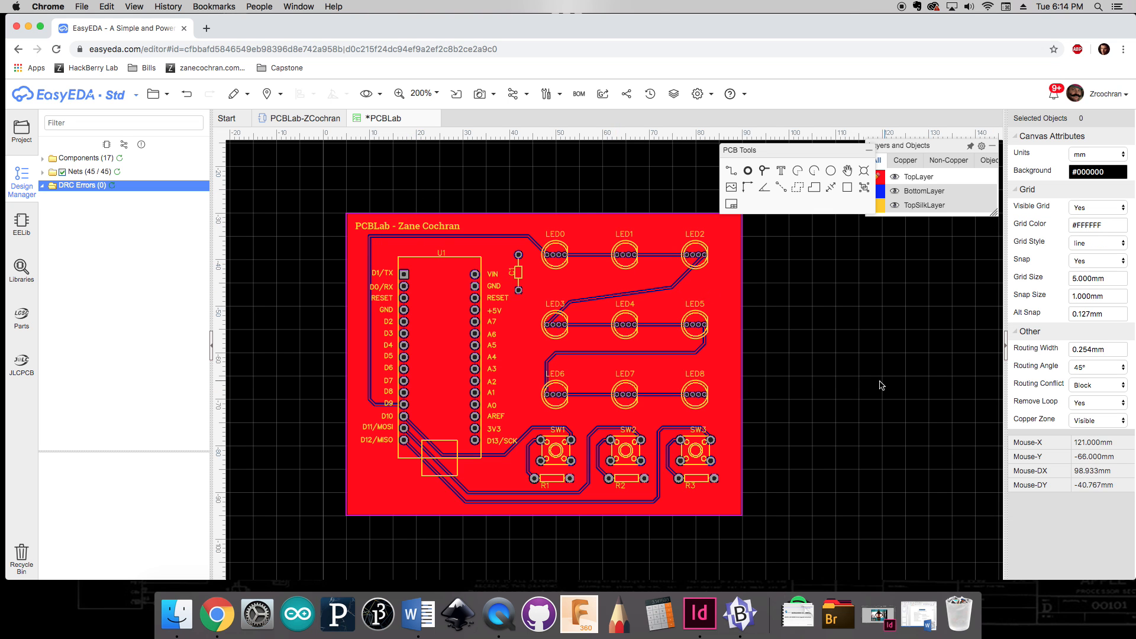
Step: Save the PCB
scroll(877, 364, "down", 1)
right_click_drag(873, 353, 842, 354)
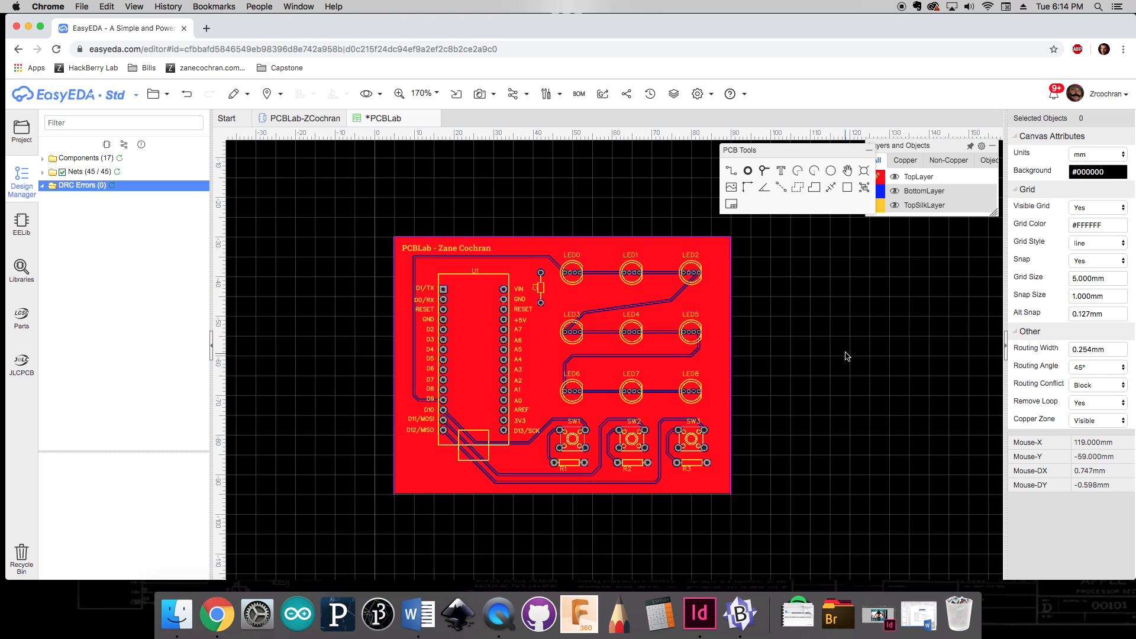
key("super+s")
Step: Glance at the schematic tab, return to the PCB, and open the Photo View of the board
left_click(311, 117)
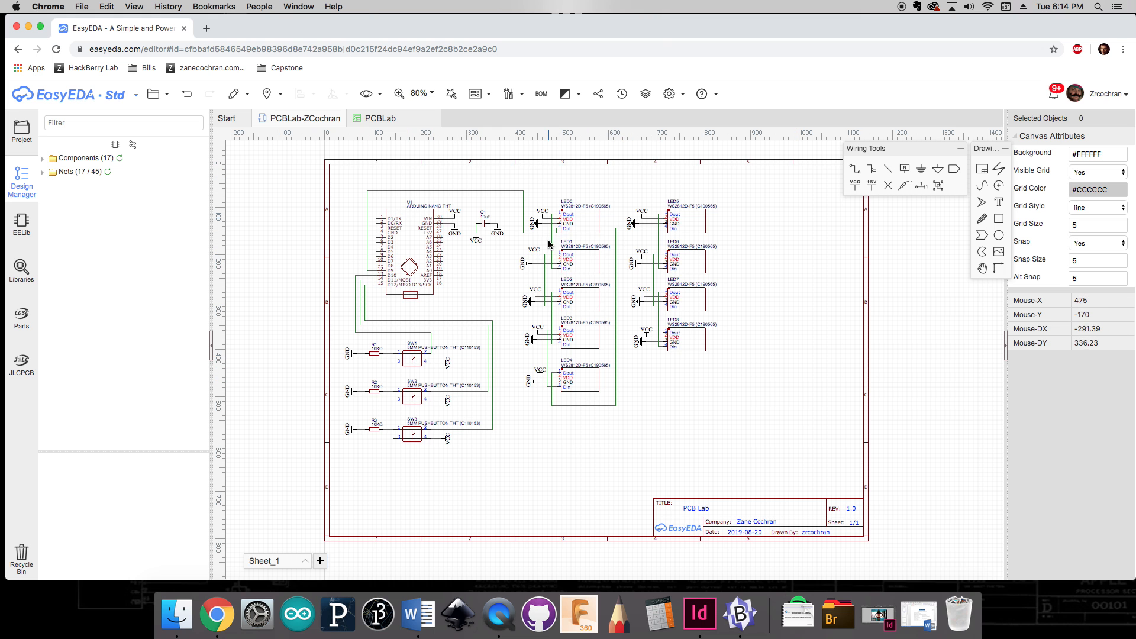
left_click(372, 118)
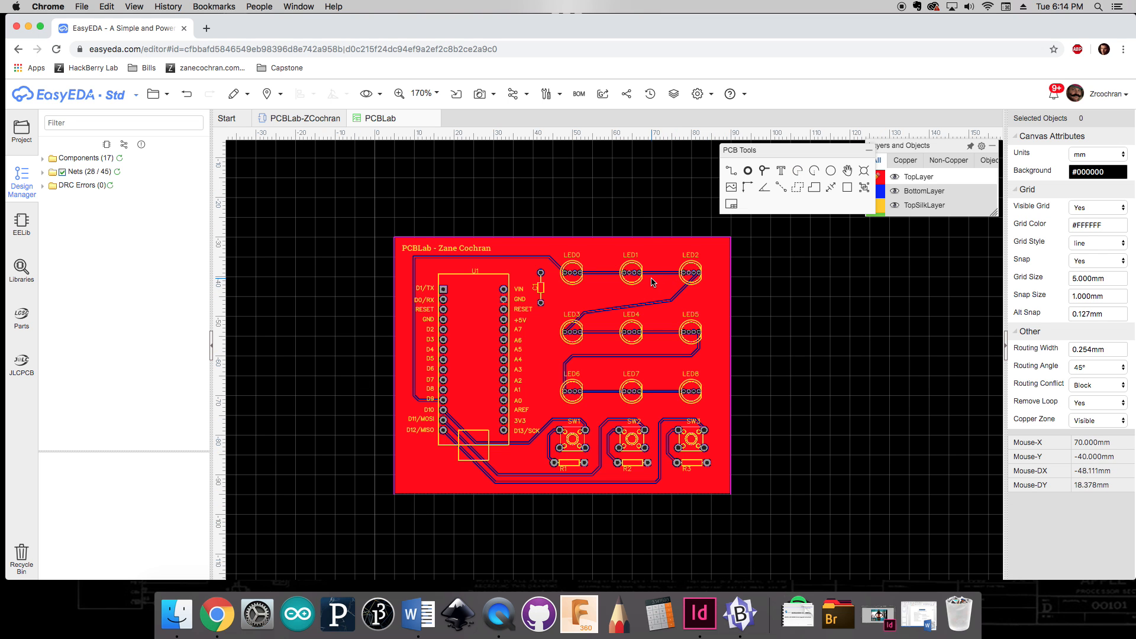
mouse_move(490, 96)
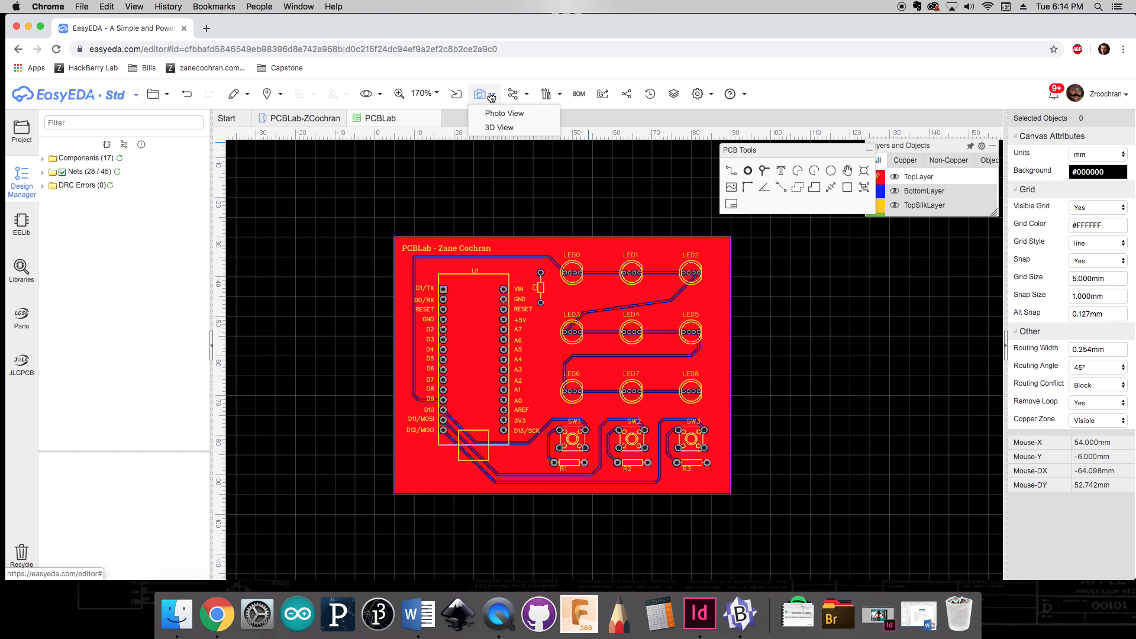
left_click(515, 116)
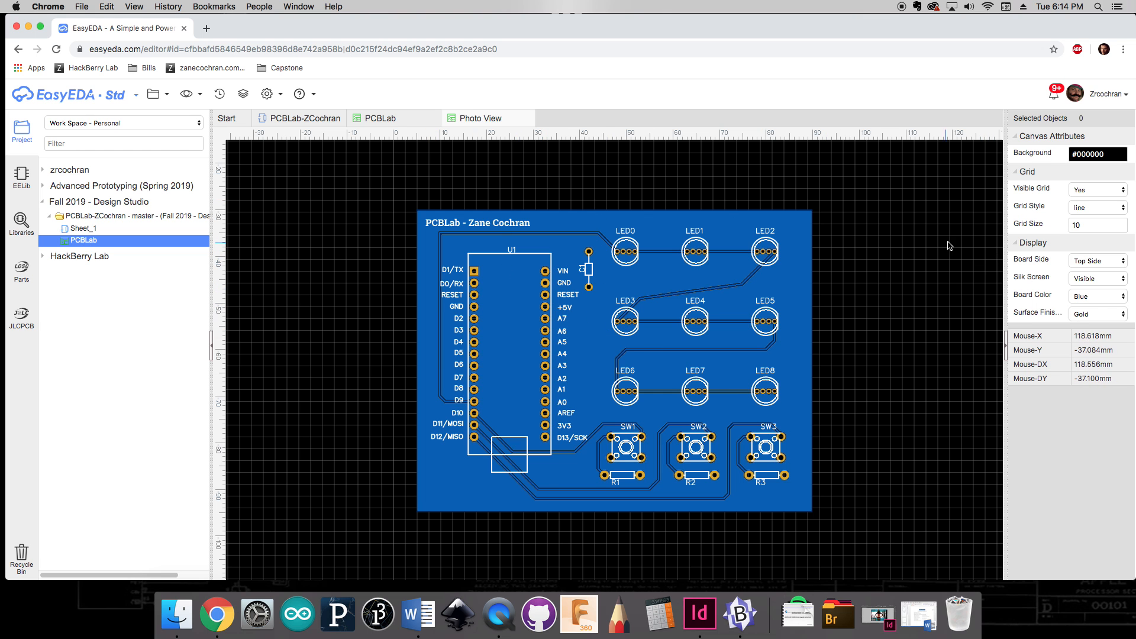
Step: In the photo view, set the background to white and preview board colours, ending on Green
left_click(1070, 158)
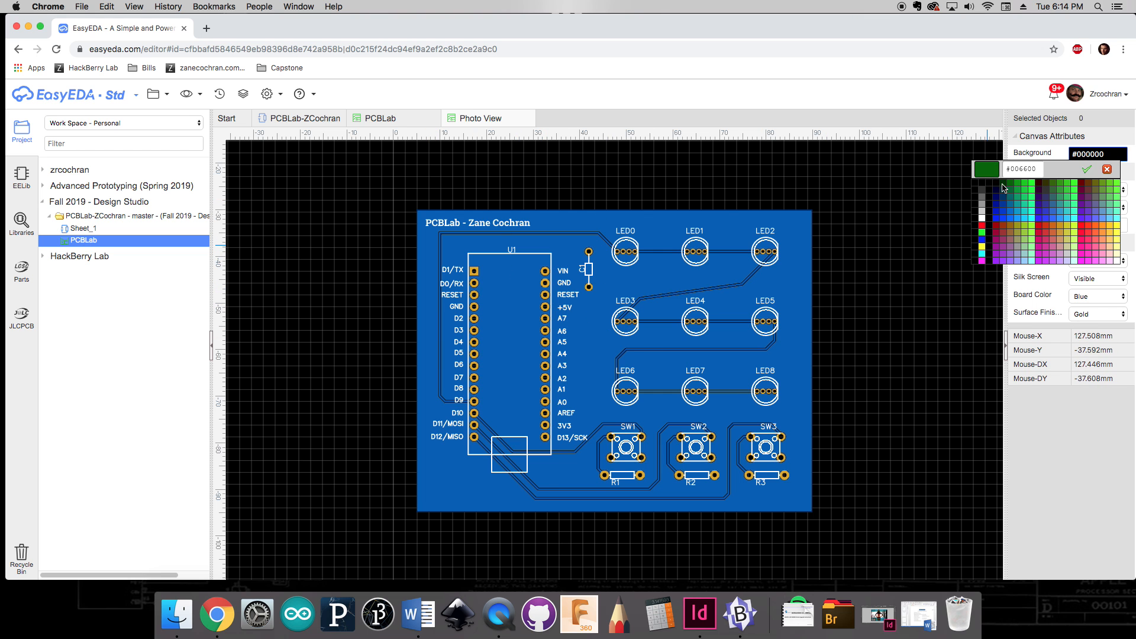
left_click(982, 223)
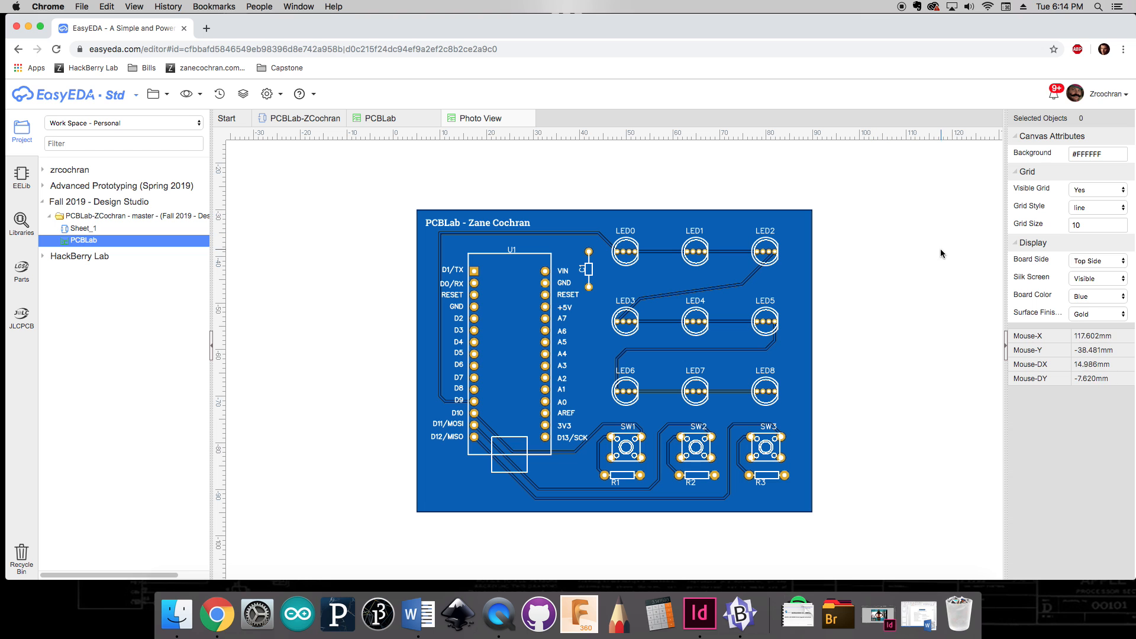
left_click(1092, 296)
left_click(1092, 287)
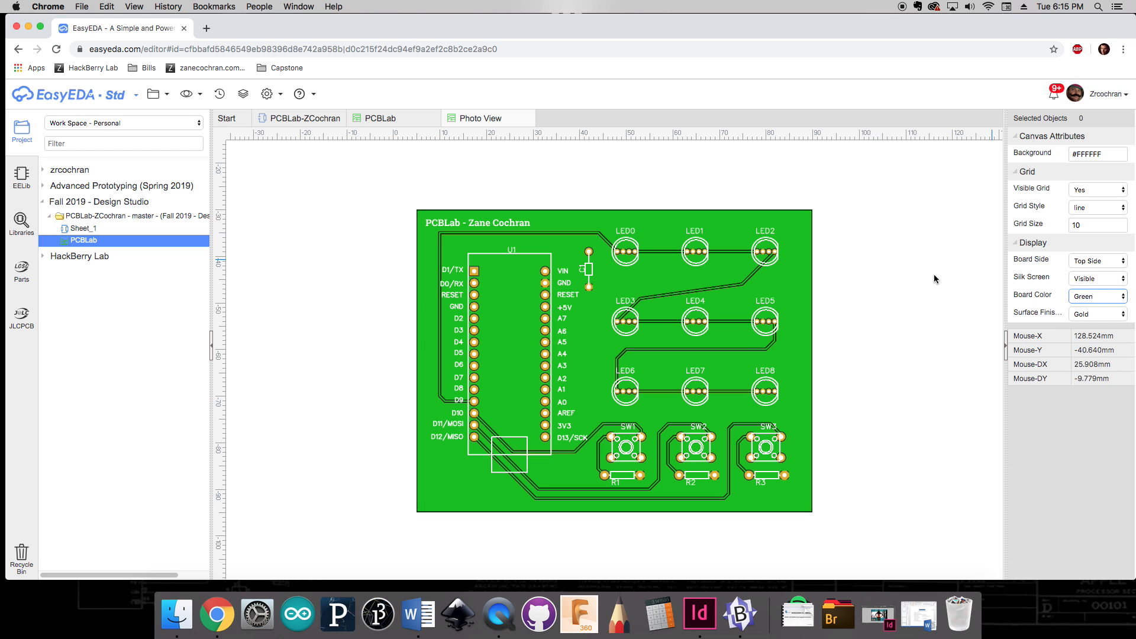
left_click(1093, 296)
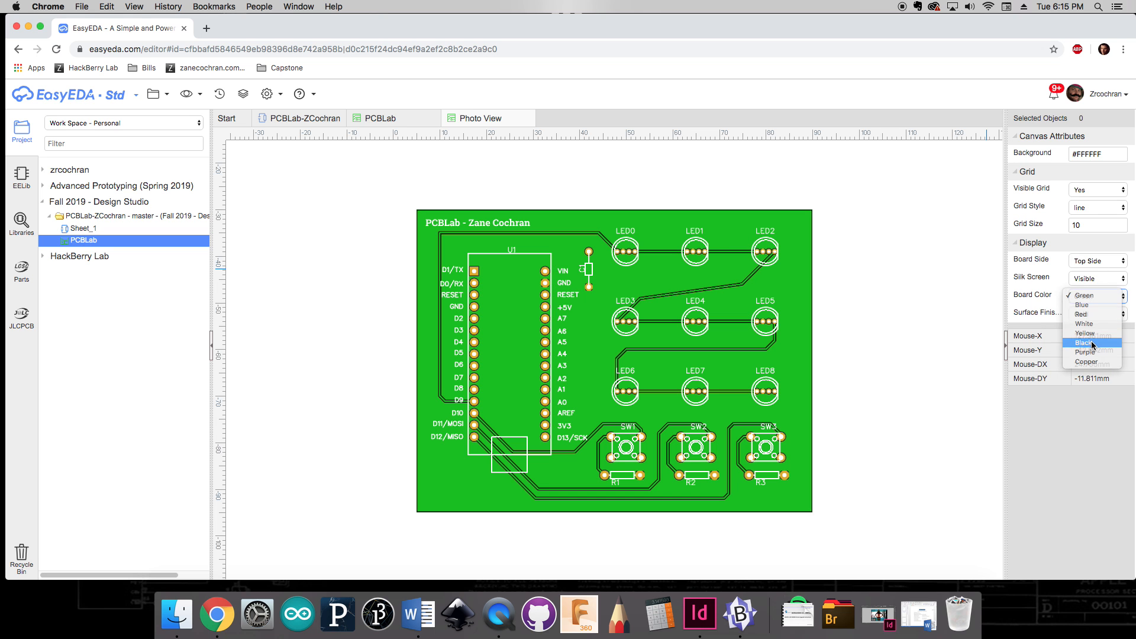
left_click(1092, 343)
left_click(1091, 295)
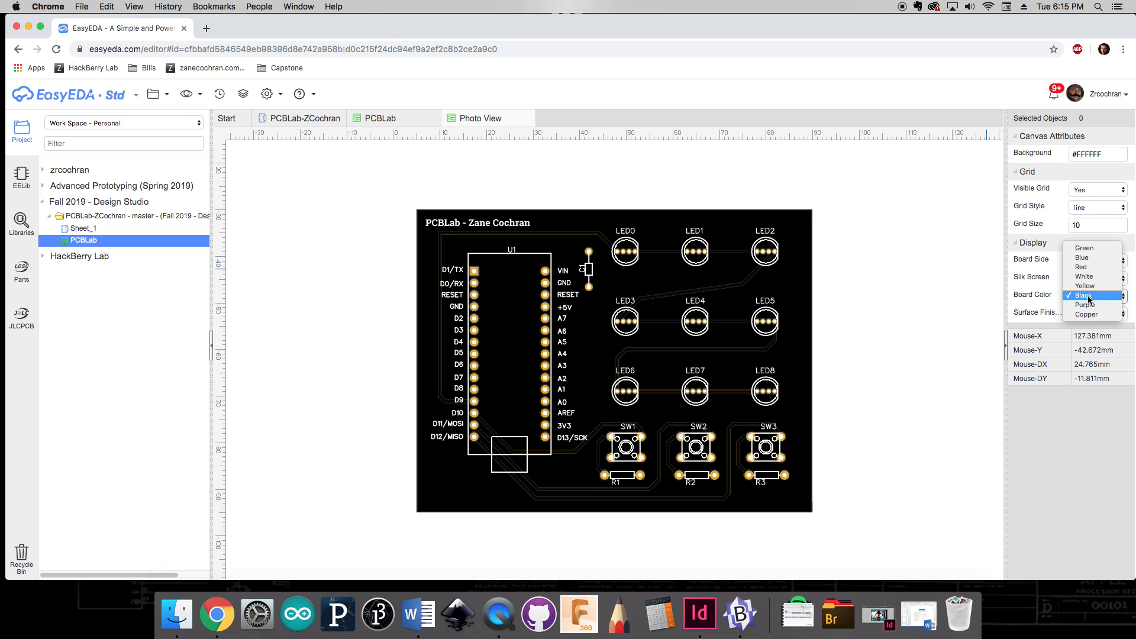
left_click(1088, 251)
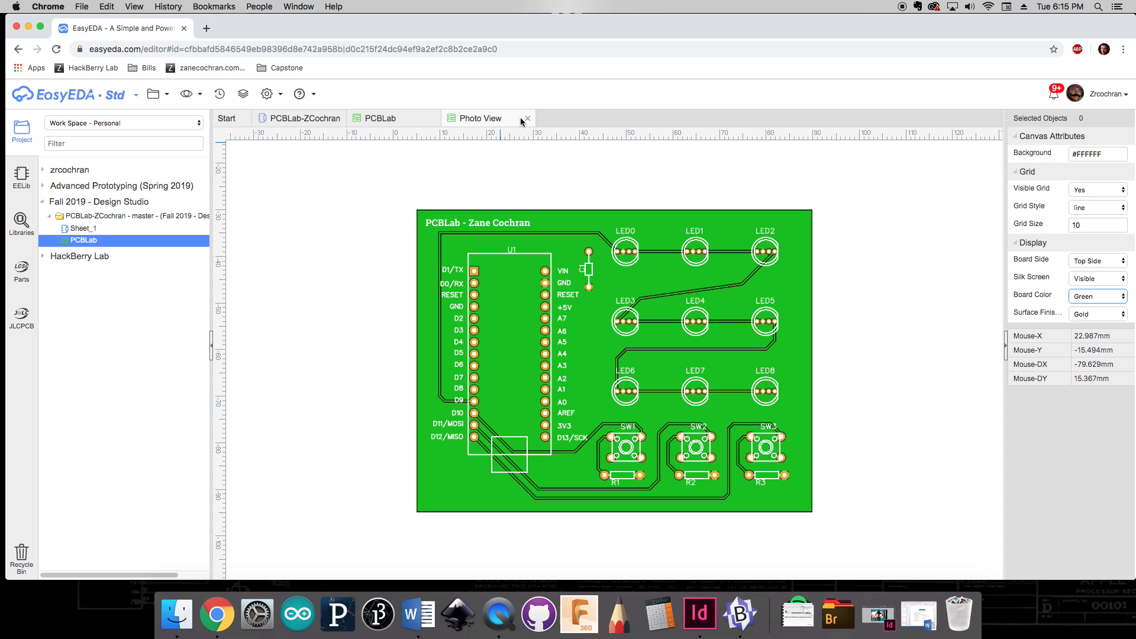
Step: Close the photo view, open the 3D View of the board and orbit it
left_click(527, 118)
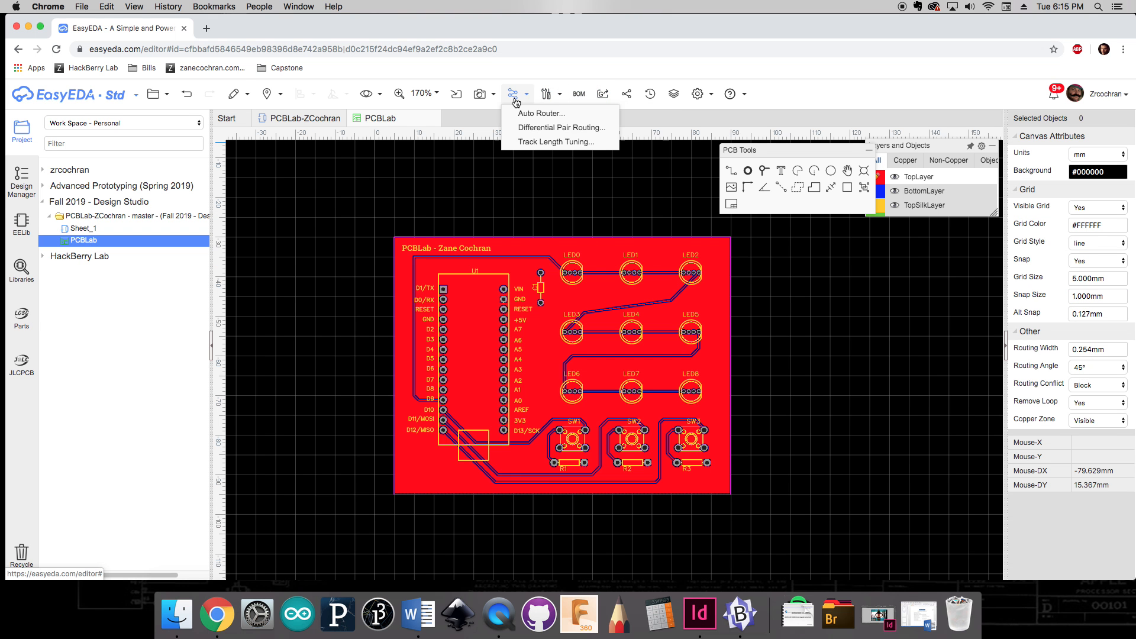
left_click(521, 128)
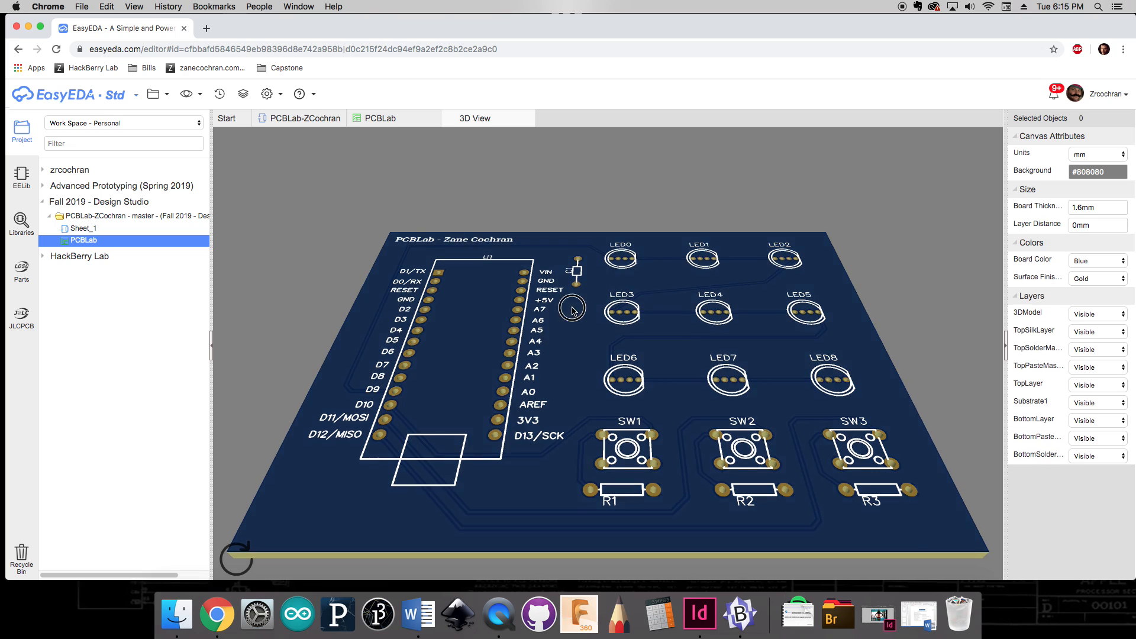
left_click_drag(573, 311, 733, 379)
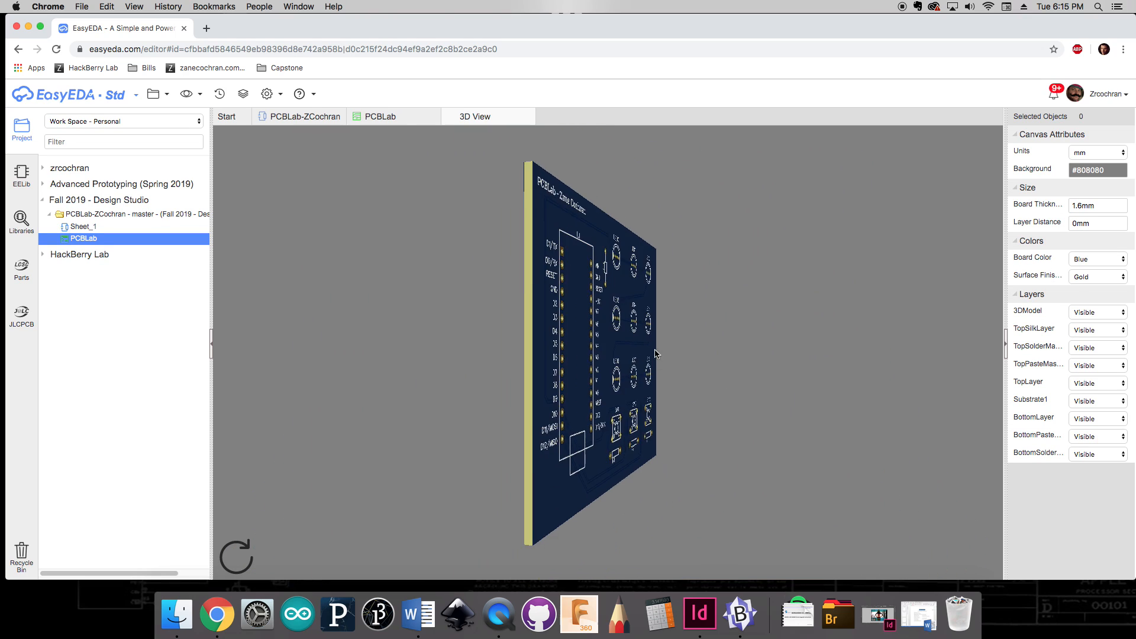
left_click_drag(655, 353, 592, 332)
Step: Close the 3D view and open Gerber fabrication file generation without running DRC
left_click(529, 116)
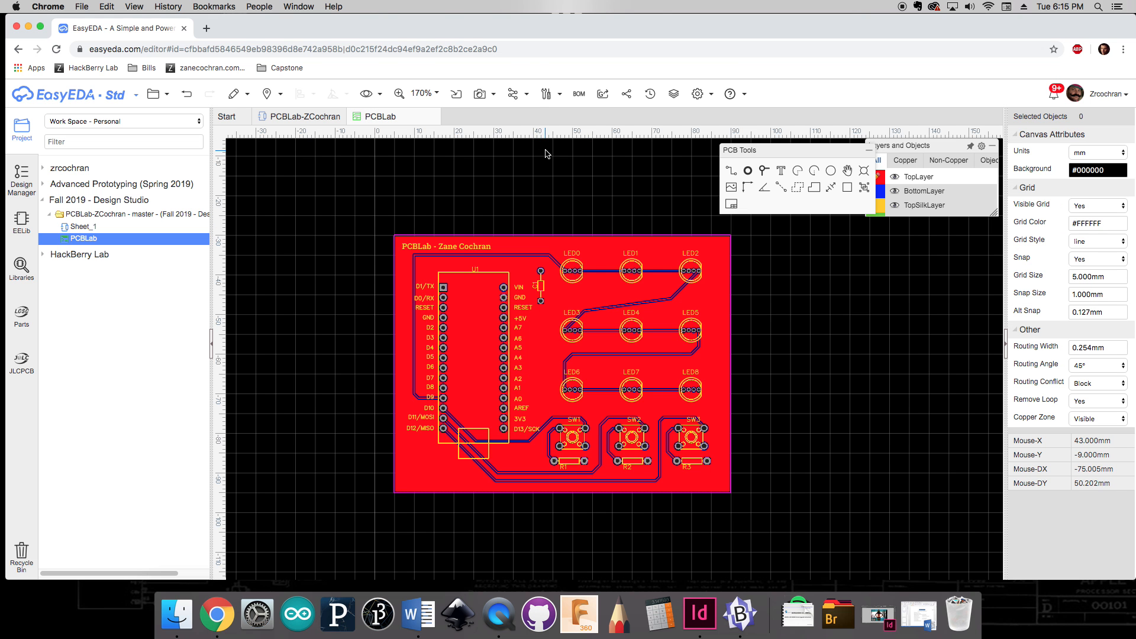
left_click(603, 96)
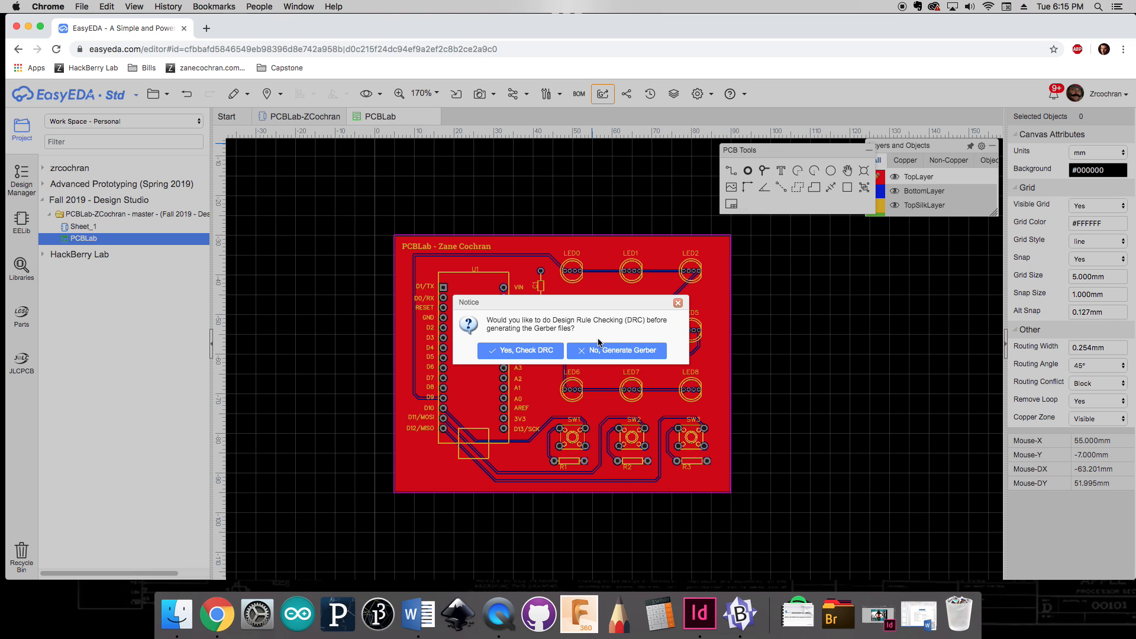
left_click(616, 355)
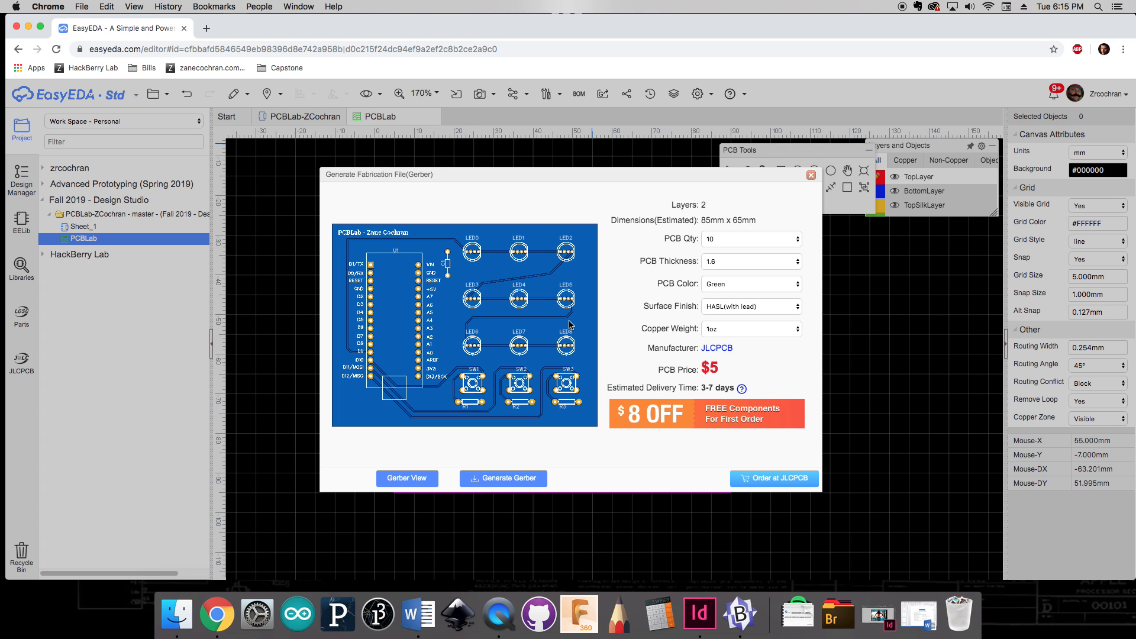
Step: Compare fabrication prices for several PCB quantities, ending at 5, then close the fabrication dialog
left_click(739, 237)
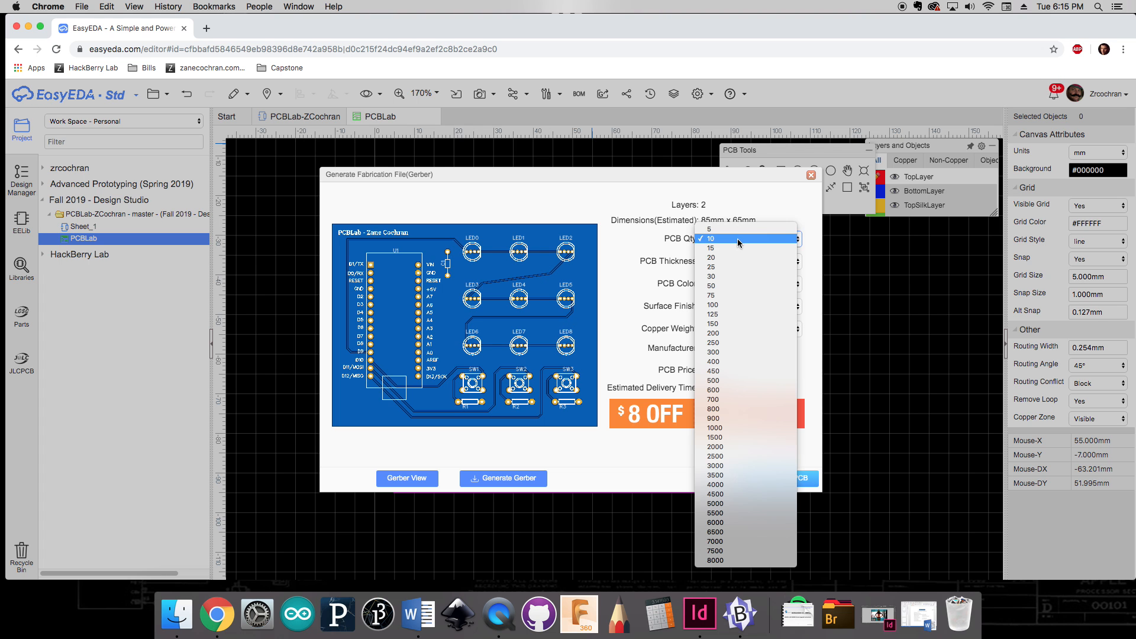
left_click(737, 229)
left_click(751, 242)
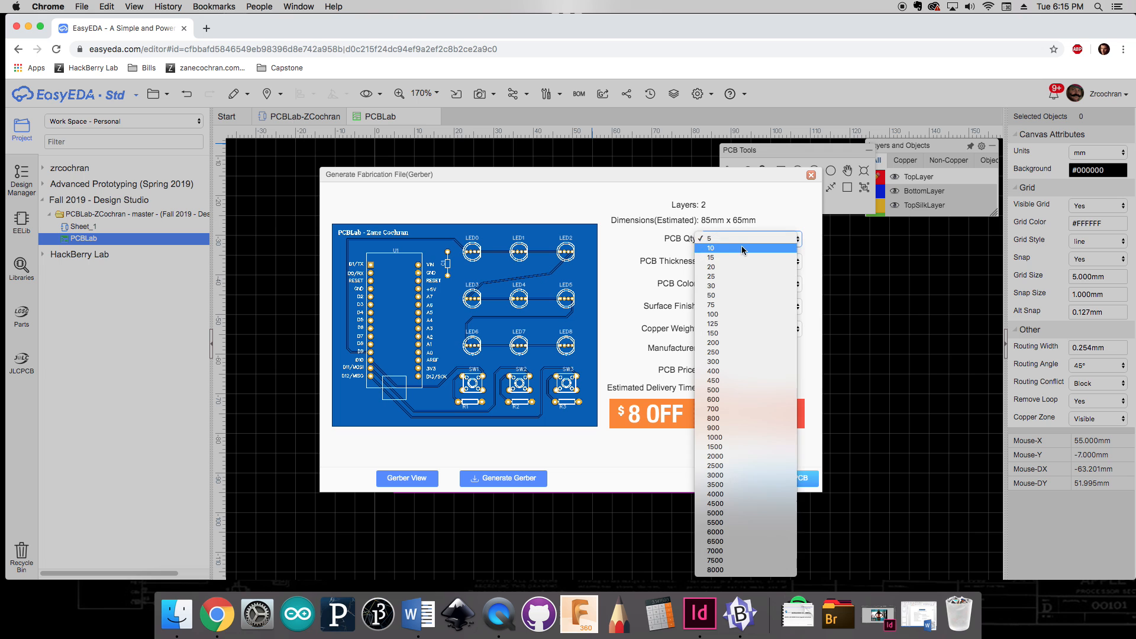
left_click(742, 247)
left_click(736, 239)
left_click(733, 233)
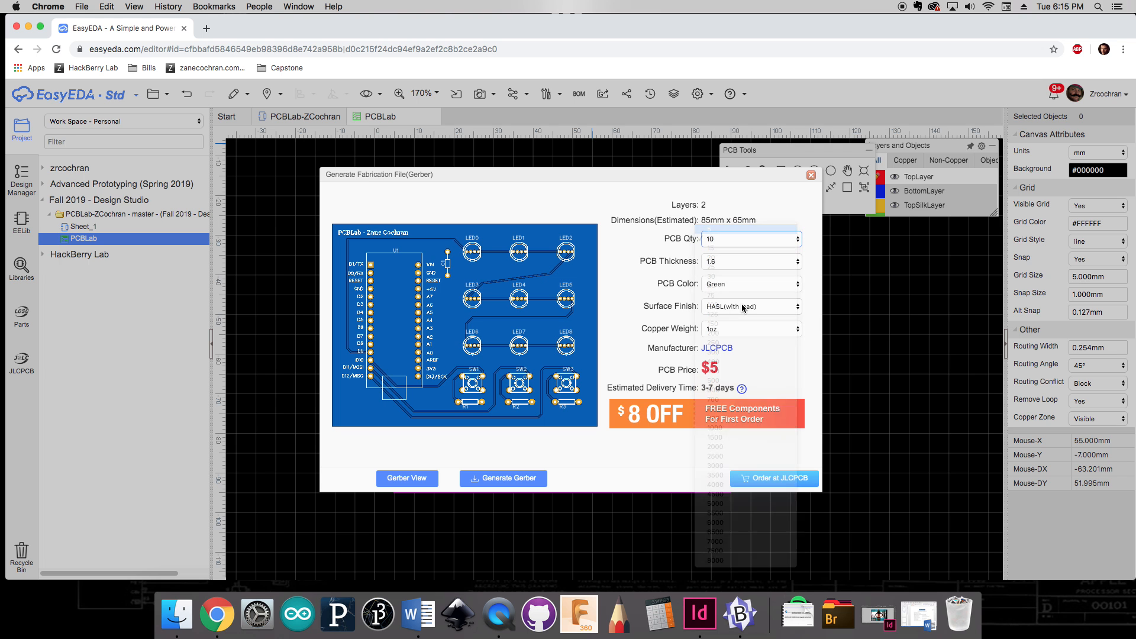
left_click(720, 239)
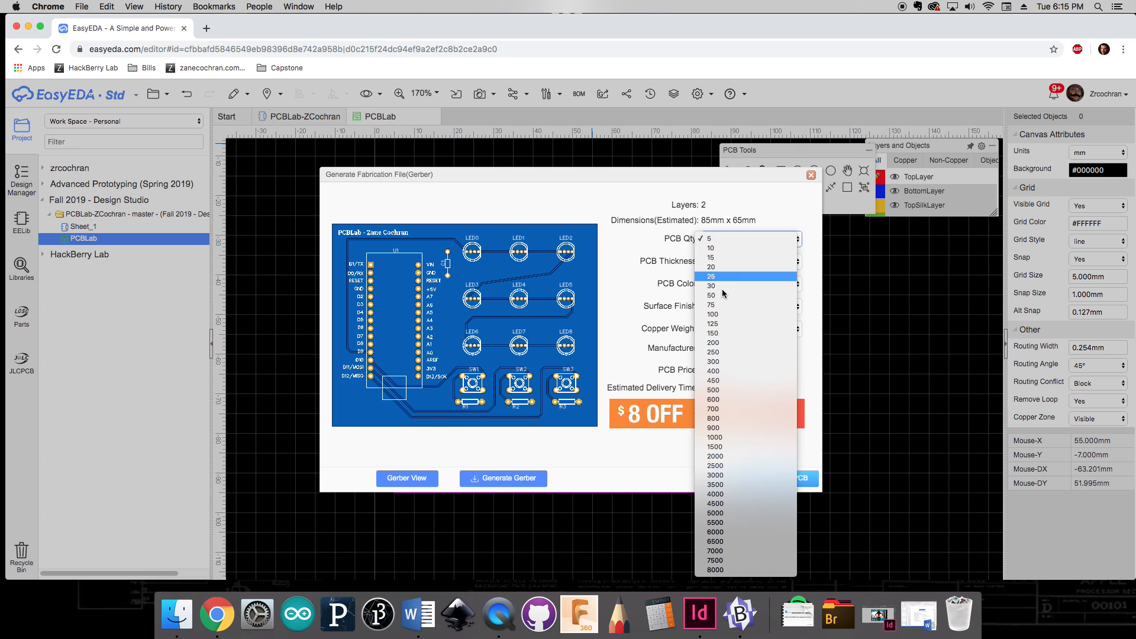
left_click(747, 436)
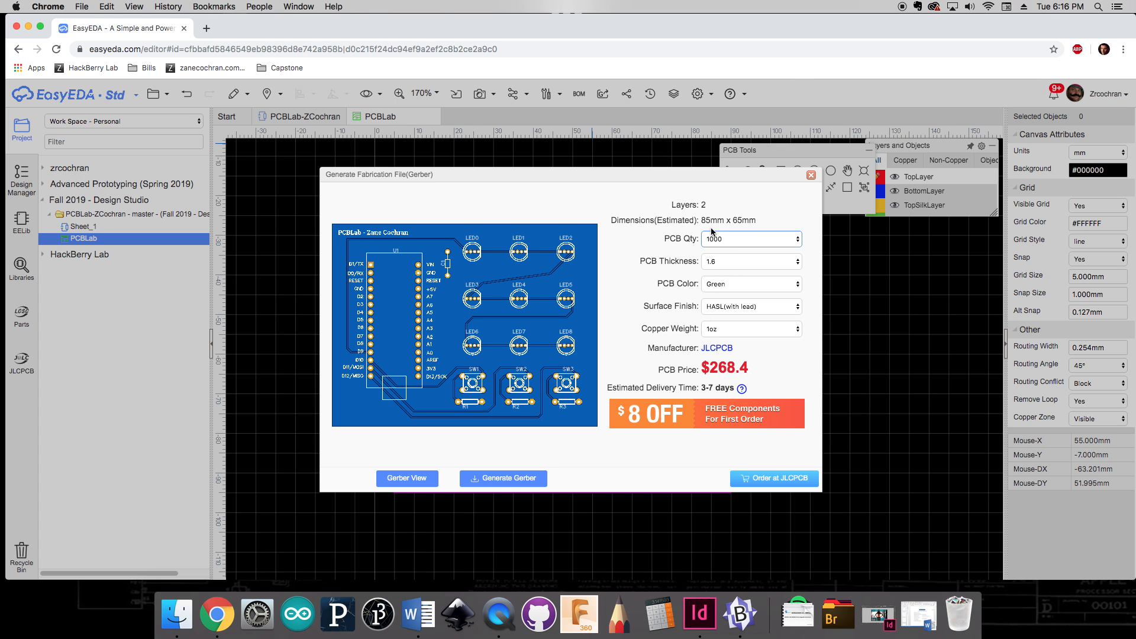
left_click(721, 241)
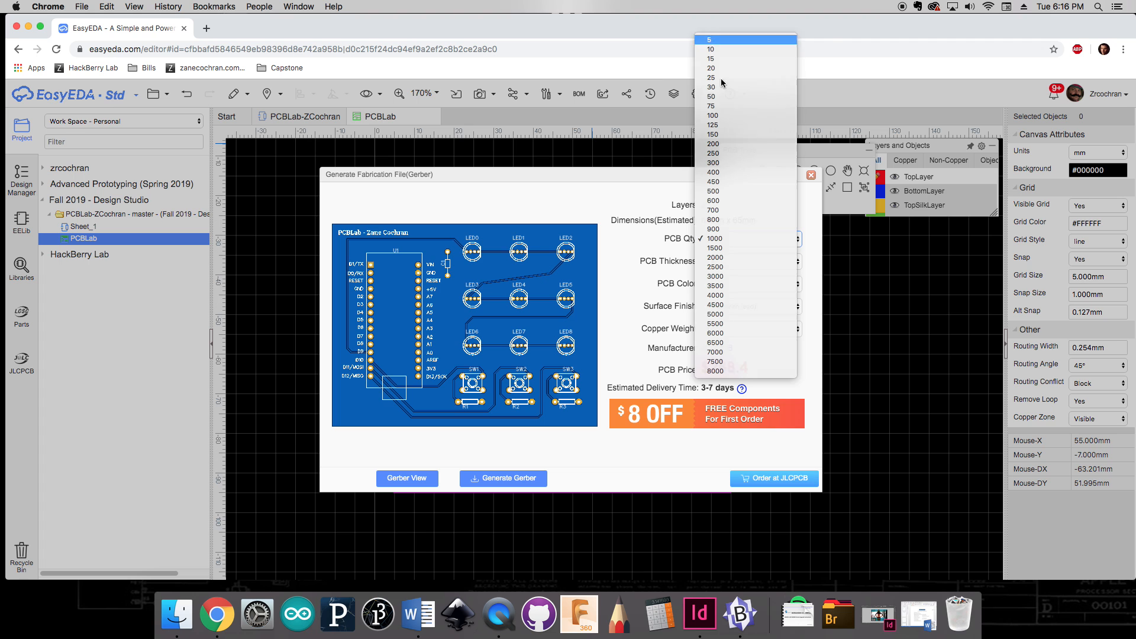
left_click(729, 41)
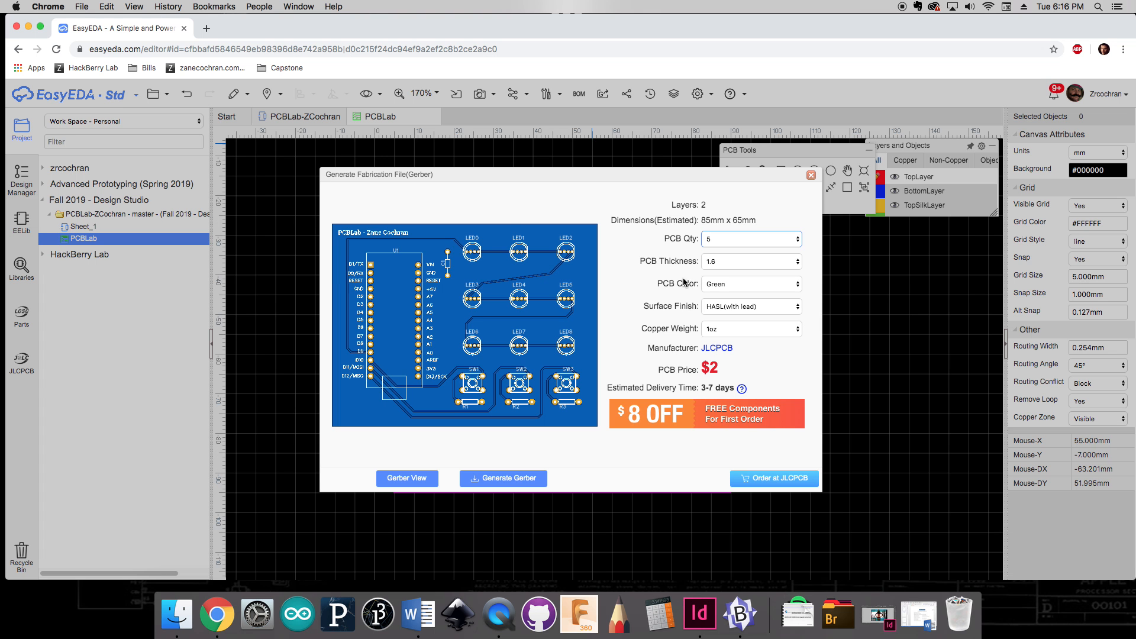
left_click(811, 176)
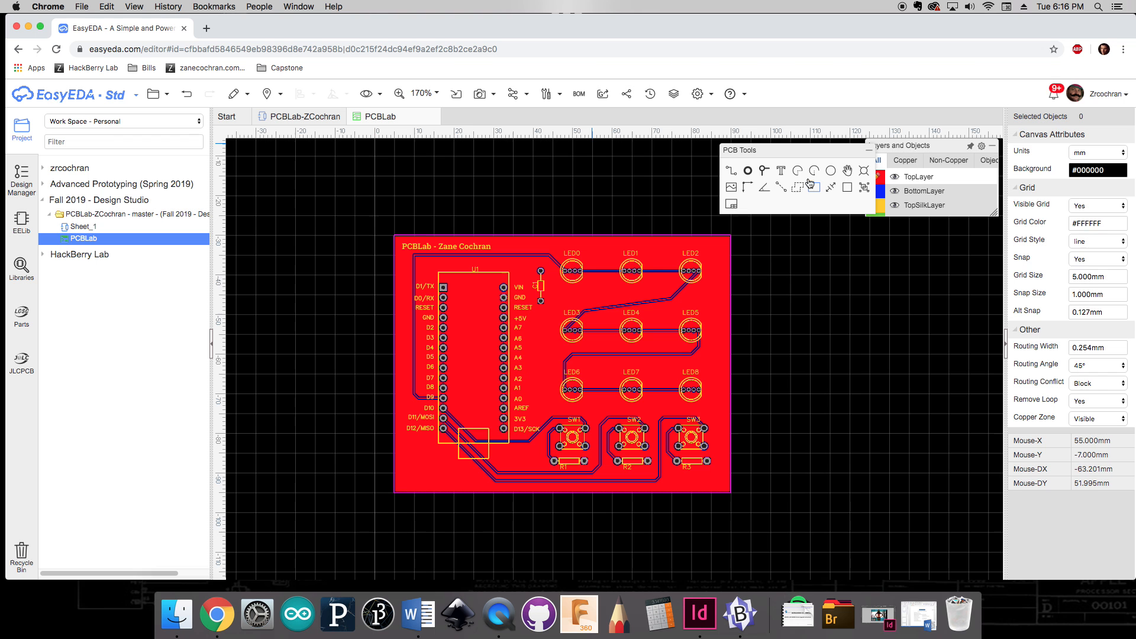